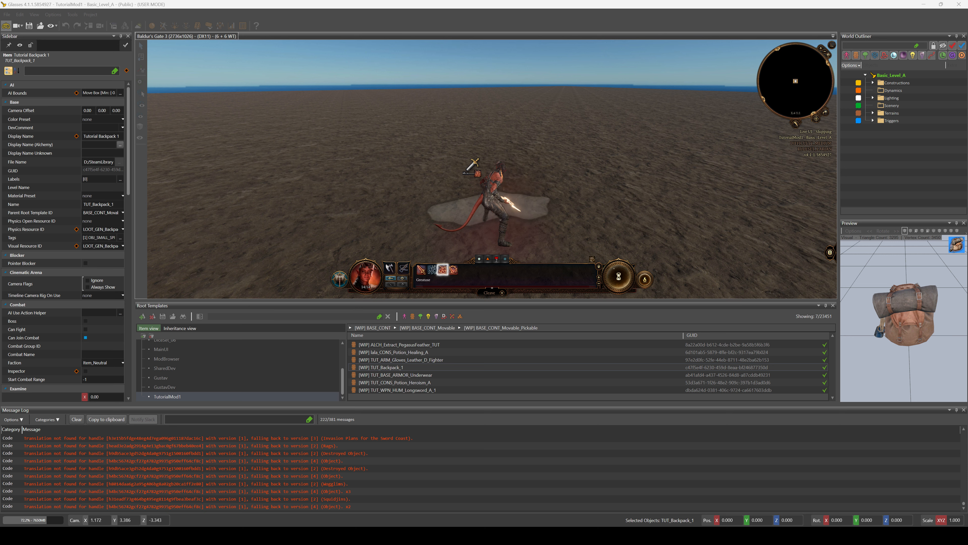
Test the first action of the expanded hotbar group on the ground near the character and inspect the character in the running level
left_click(421, 270)
left_click(405, 206)
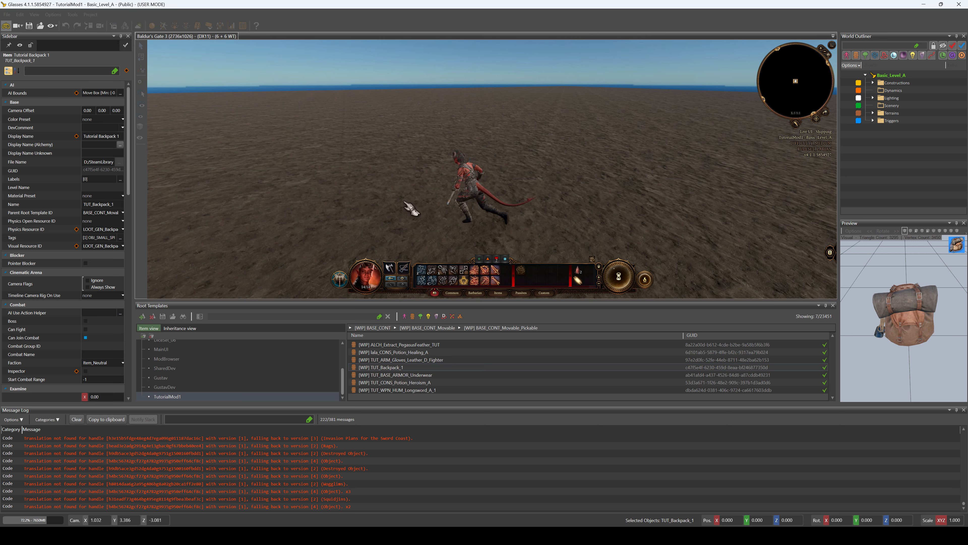
scroll(465, 235, "down", 3)
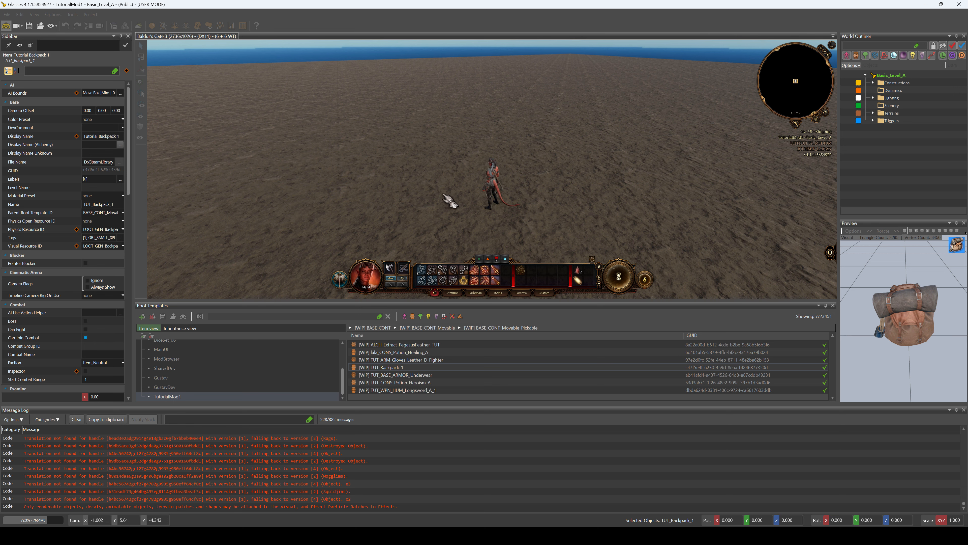
middle_click_drag(462, 218, 506, 230)
scroll(514, 237, "up", 3)
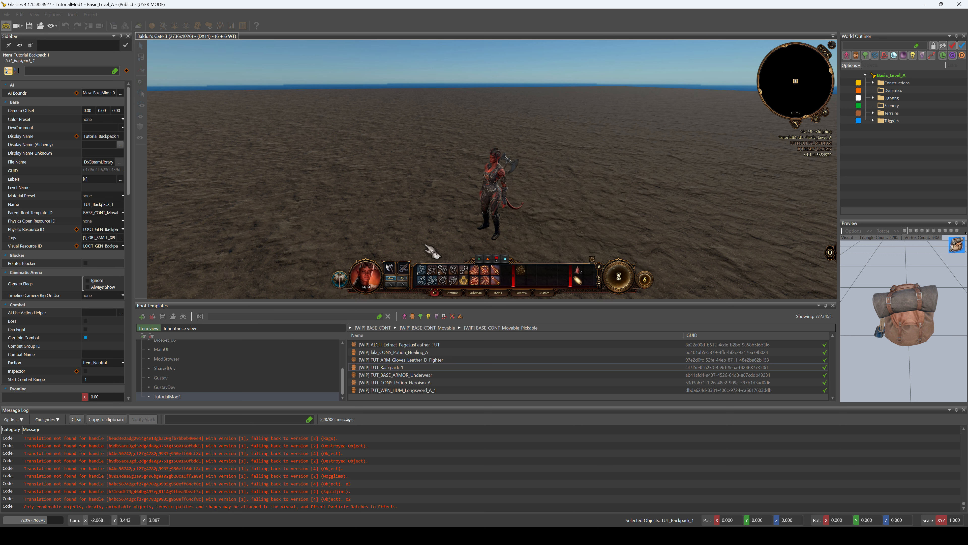
middle_click_drag(425, 245, 449, 254)
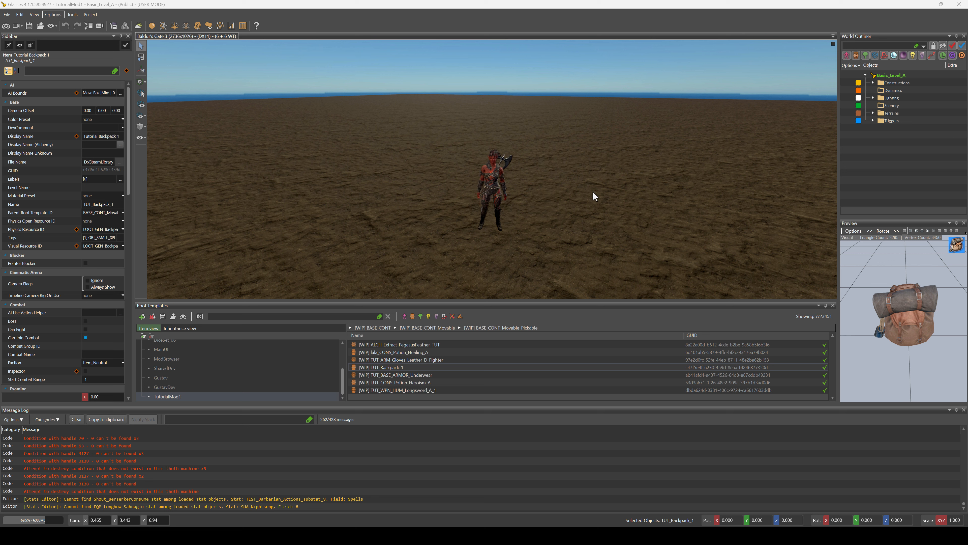
left_click(464, 250)
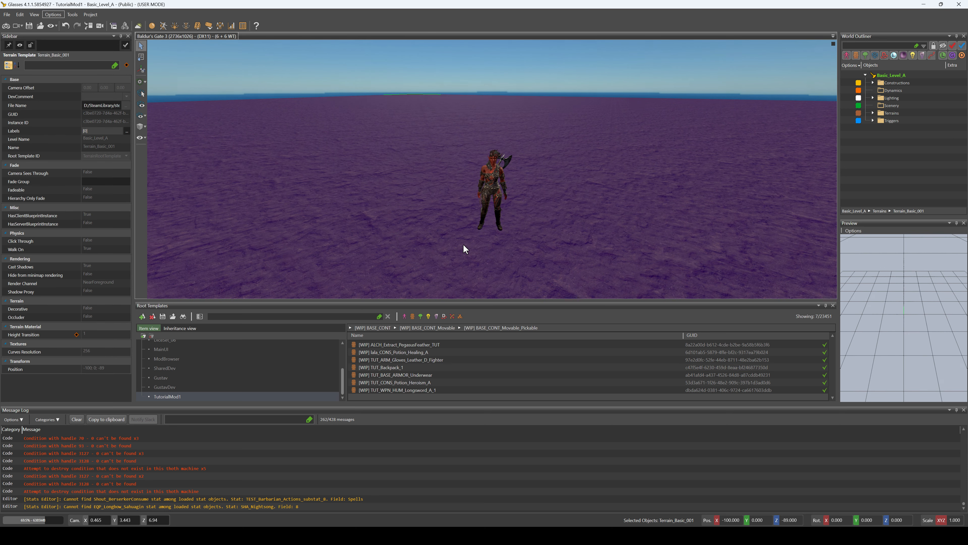
left_click(20, 15)
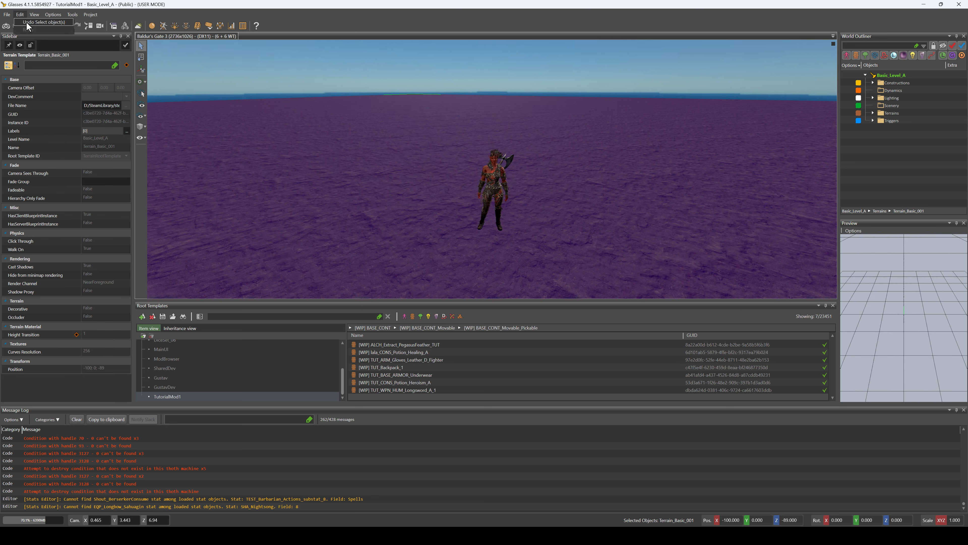
left_click(26, 22)
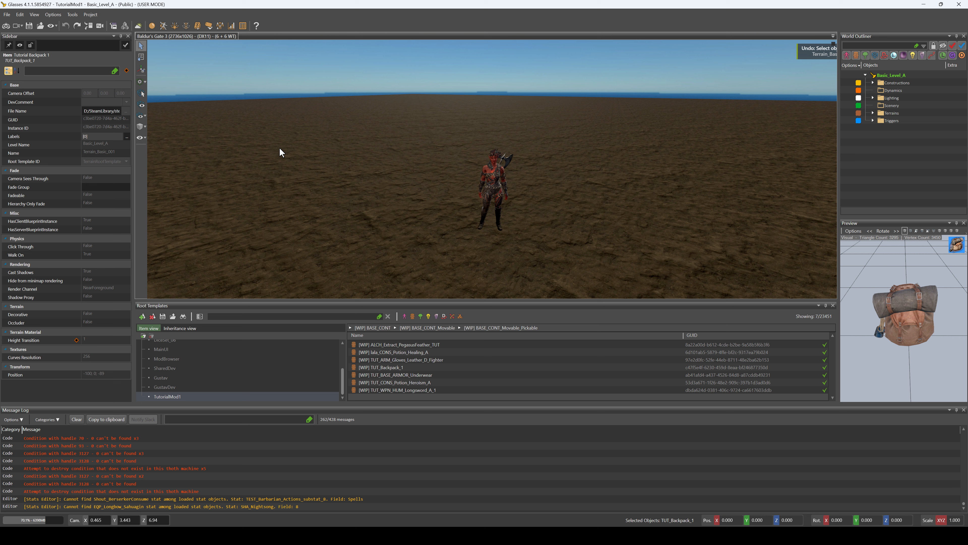
left_click(471, 243)
left_click(20, 15)
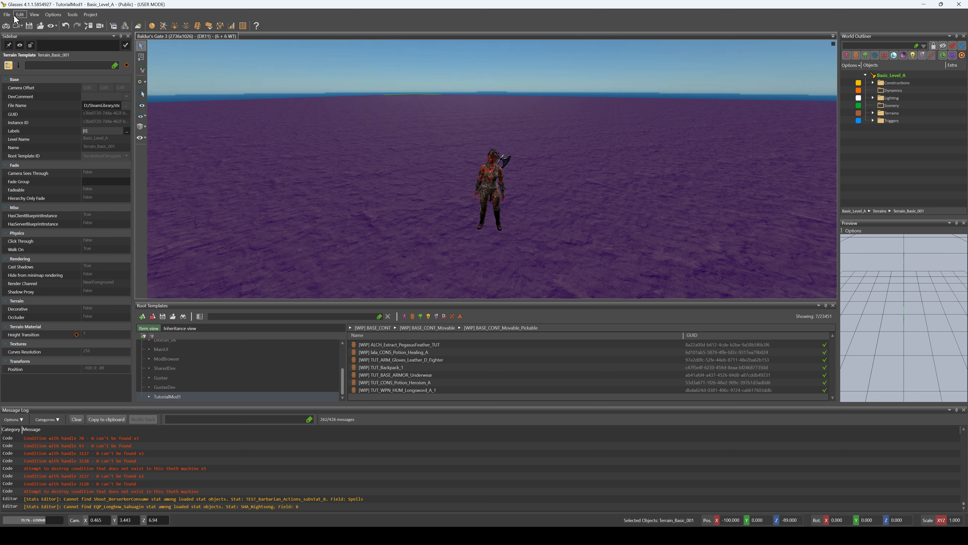
left_click(26, 21)
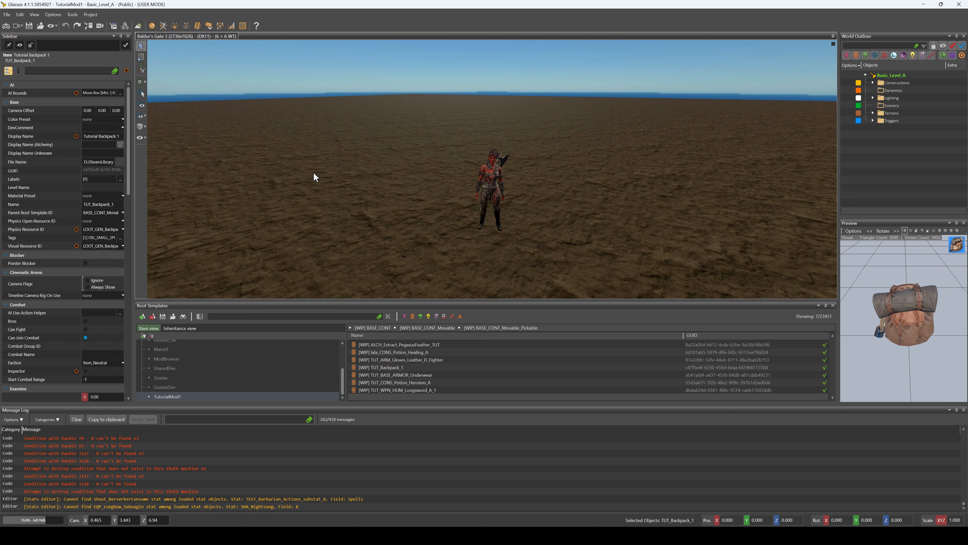
Open the Stats Editor and run a global search for MagicMissile
left_click(234, 29)
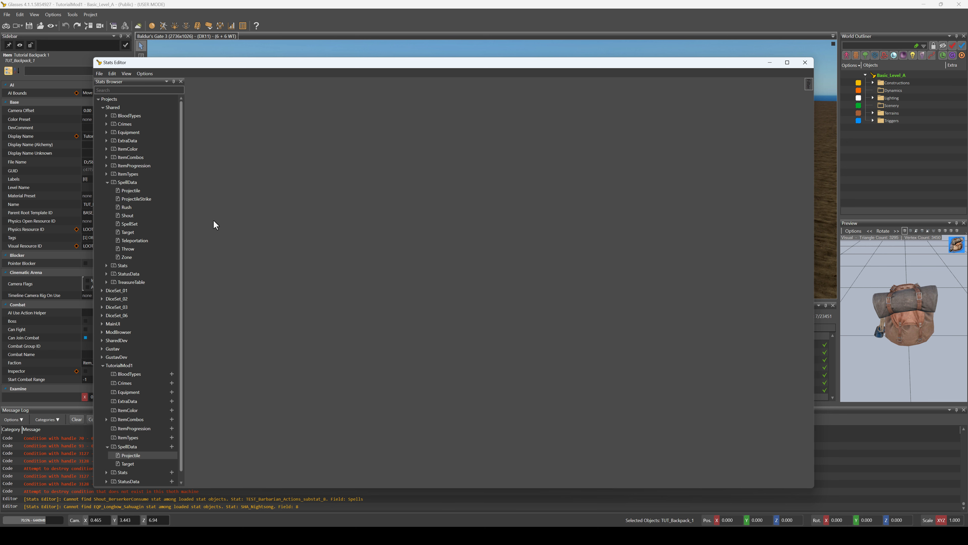
left_click(102, 108)
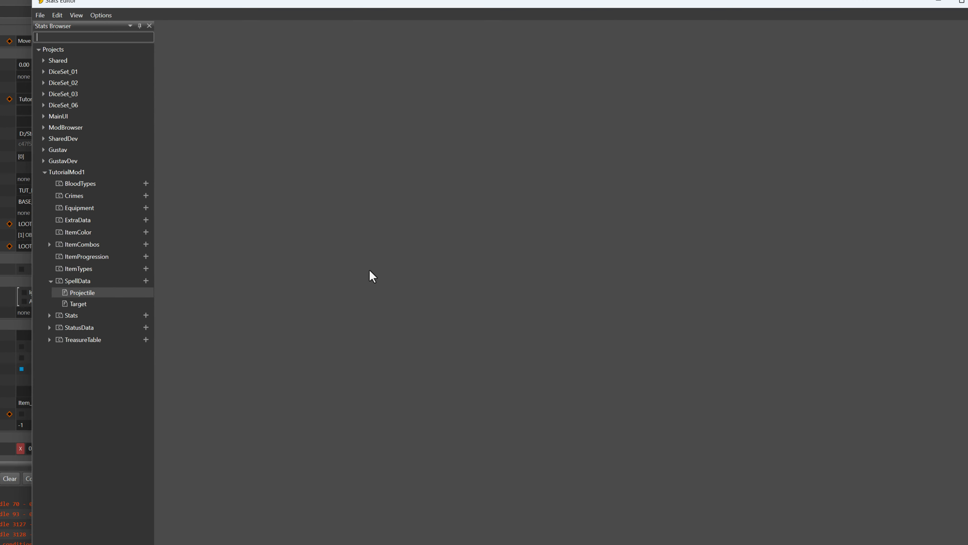
key("ctrl+f")
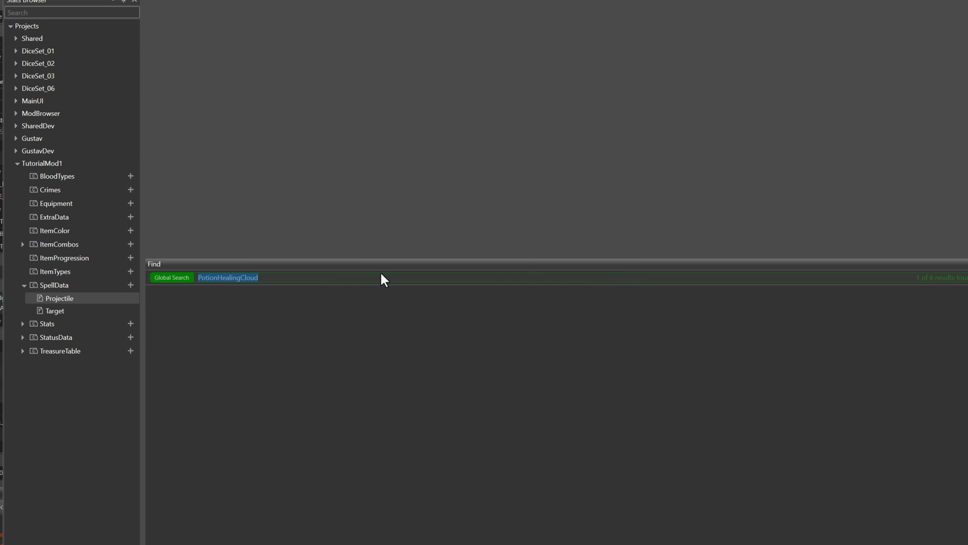
type("Magic")
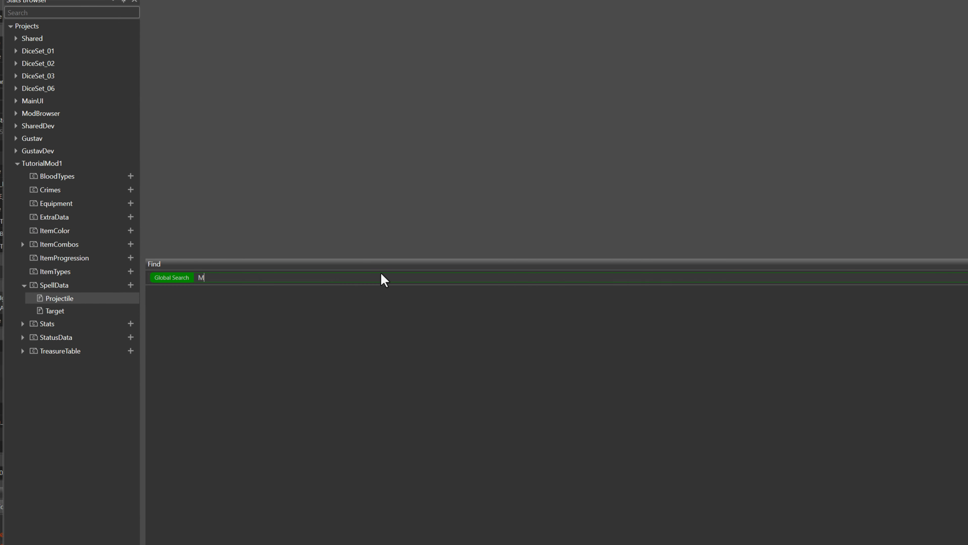
key("BackSpace")
type("cMissile")
key("Return")
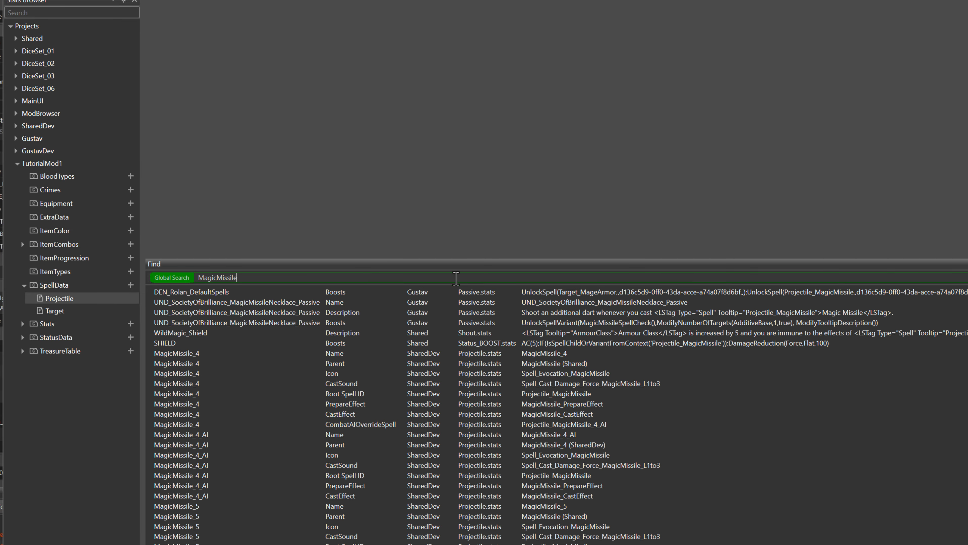
Examine the search results for the higher-level MagicMissile variants and their AI versions in the SharedDev Projectile stats
left_click(193, 354)
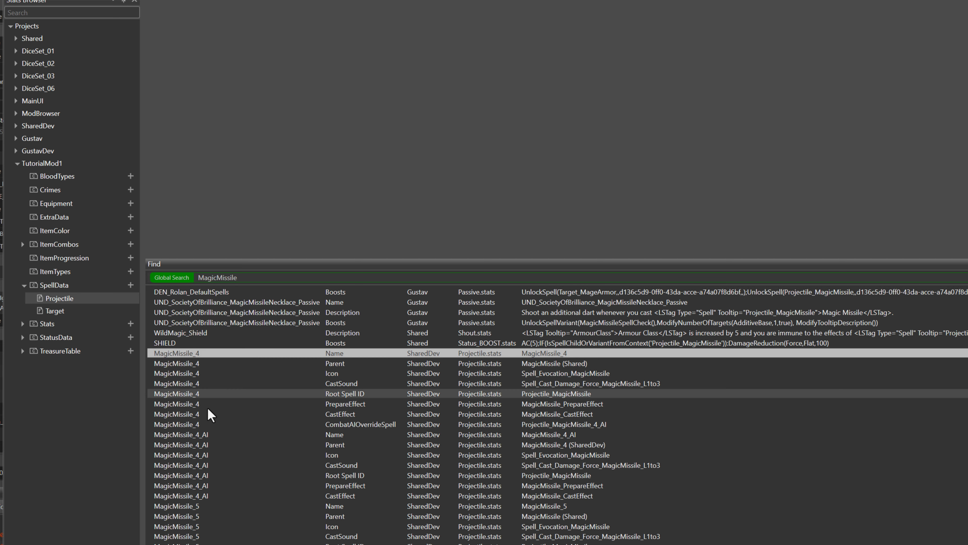
left_click(164, 435)
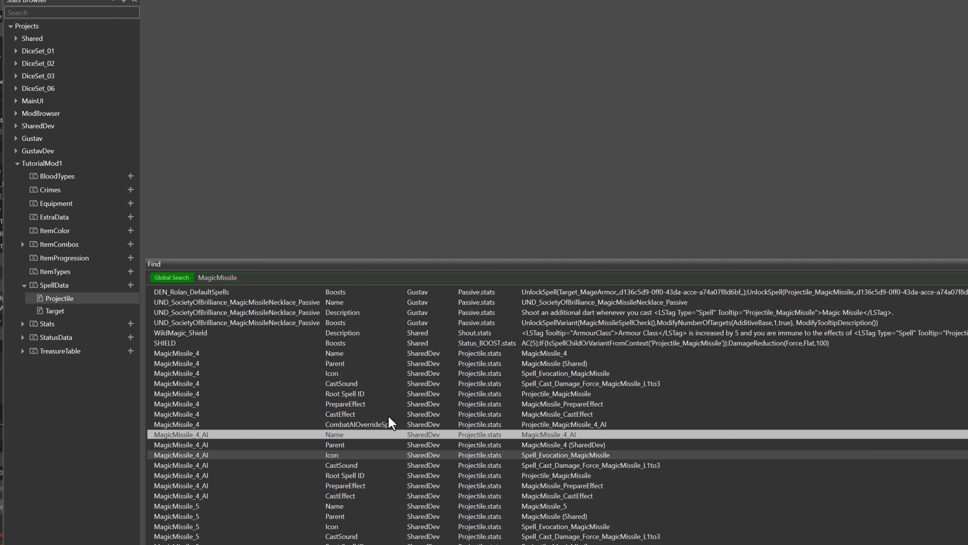
left_click(186, 504)
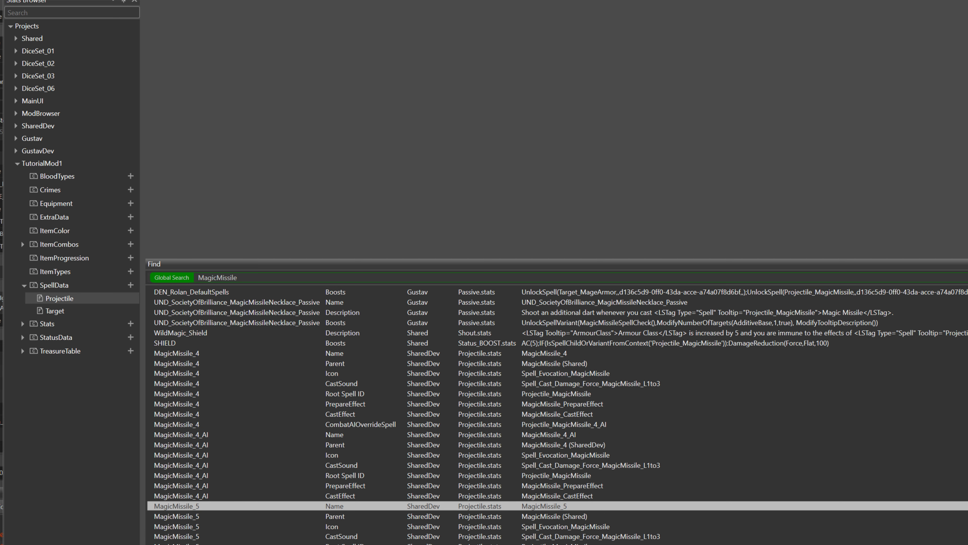
left_click(199, 383)
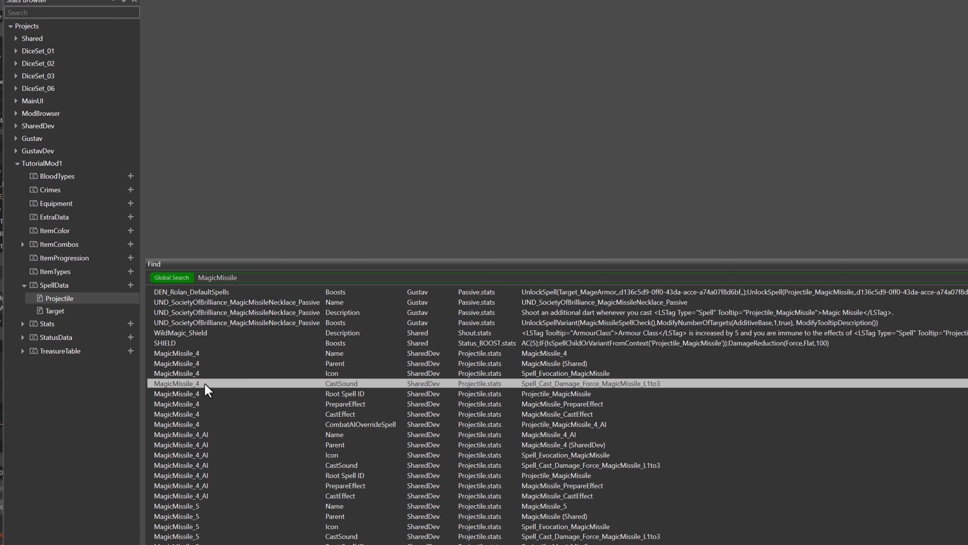
left_click(198, 364)
left_click(196, 355)
left_click(185, 529)
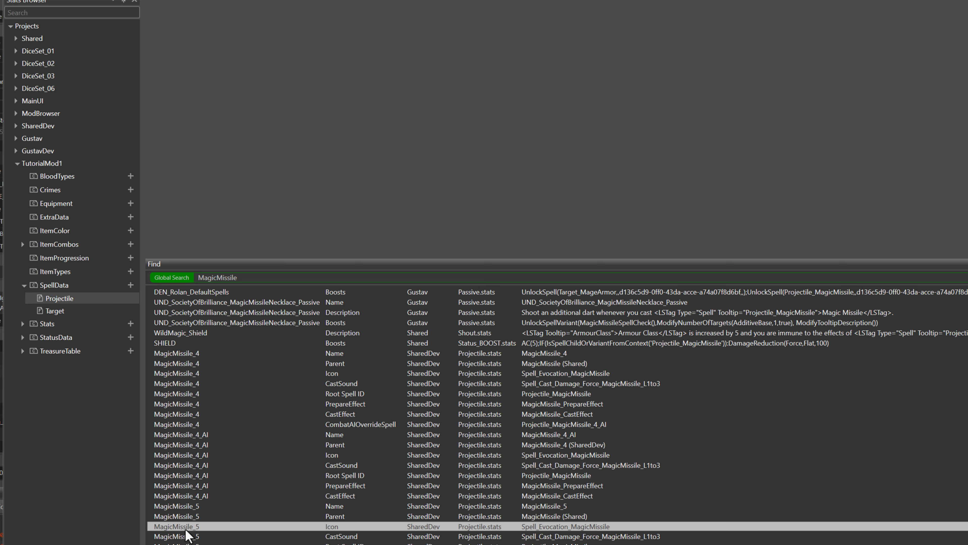
scroll(236, 531, "down", 5)
left_click(186, 527)
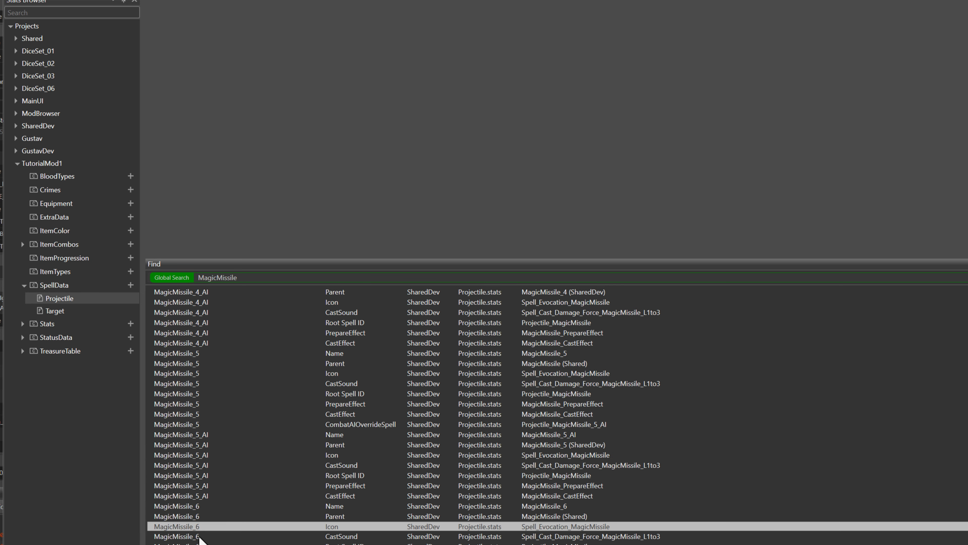
scroll(202, 527, "up", 2)
left_click(186, 455)
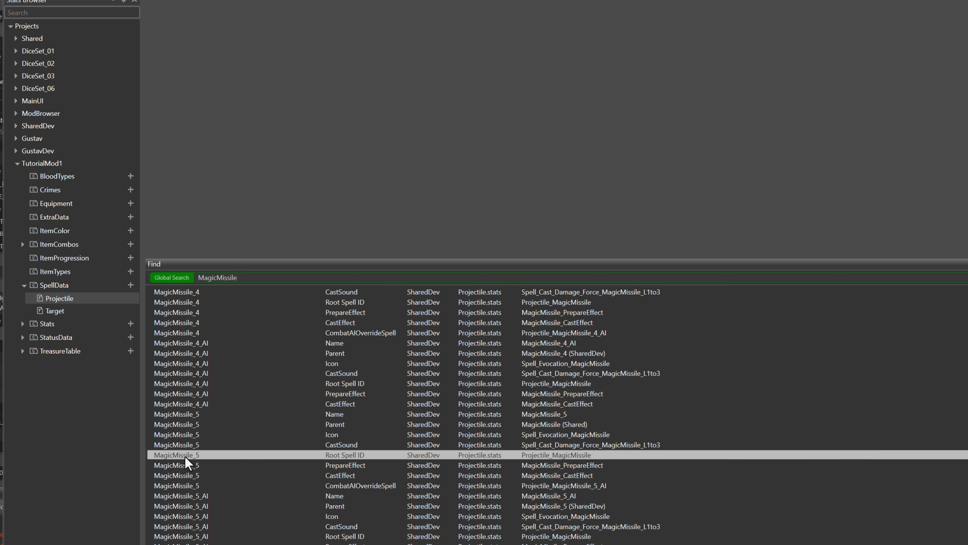
left_click(194, 323)
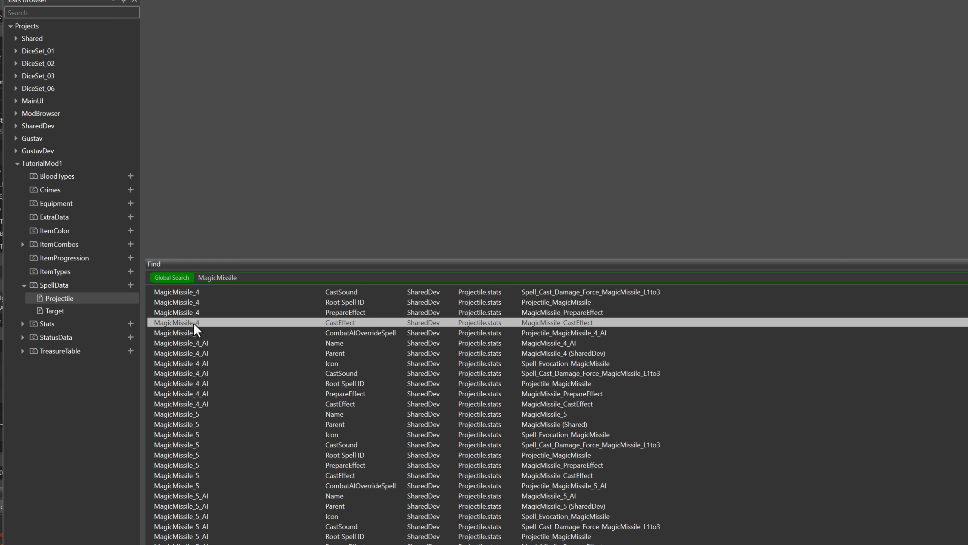
scroll(231, 401, "up", 2)
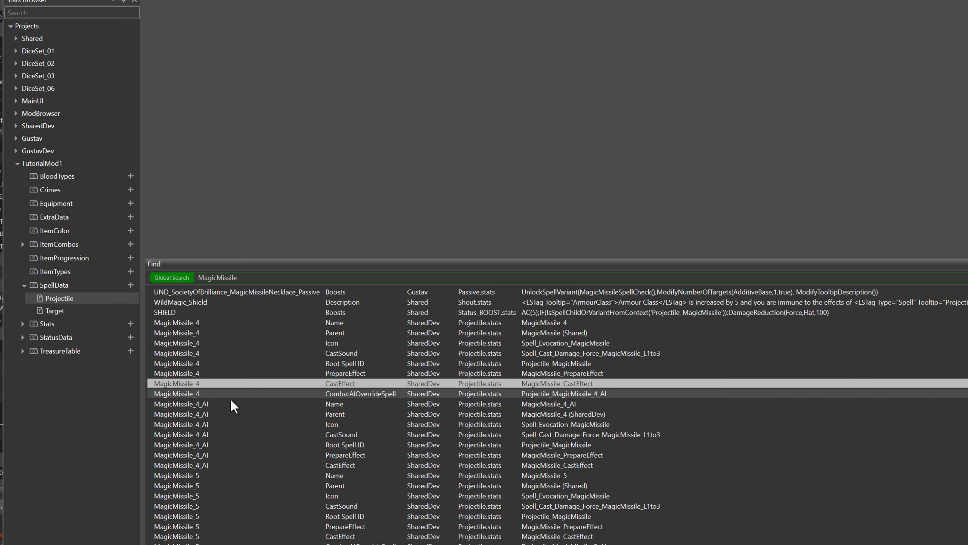
scroll(231, 410, "down", 3)
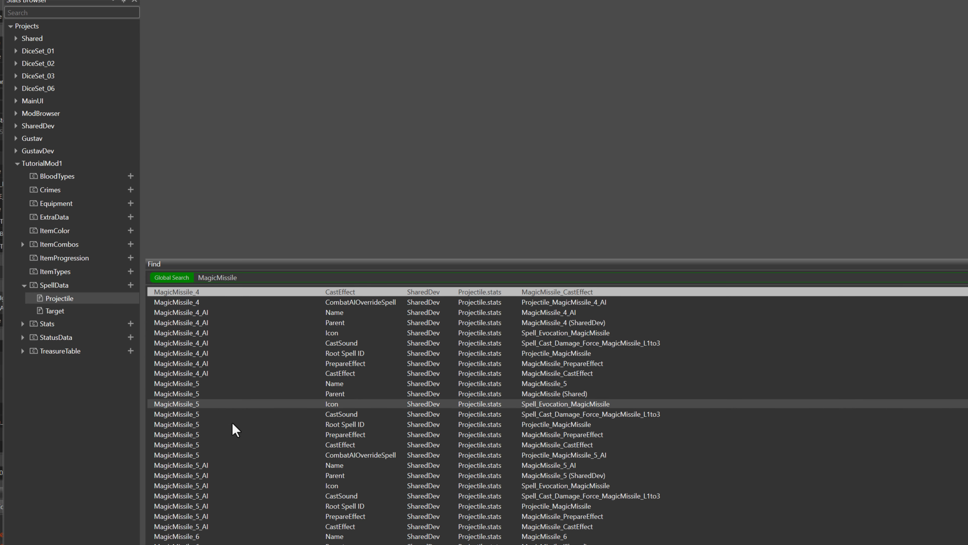
scroll(225, 417, "down", 1)
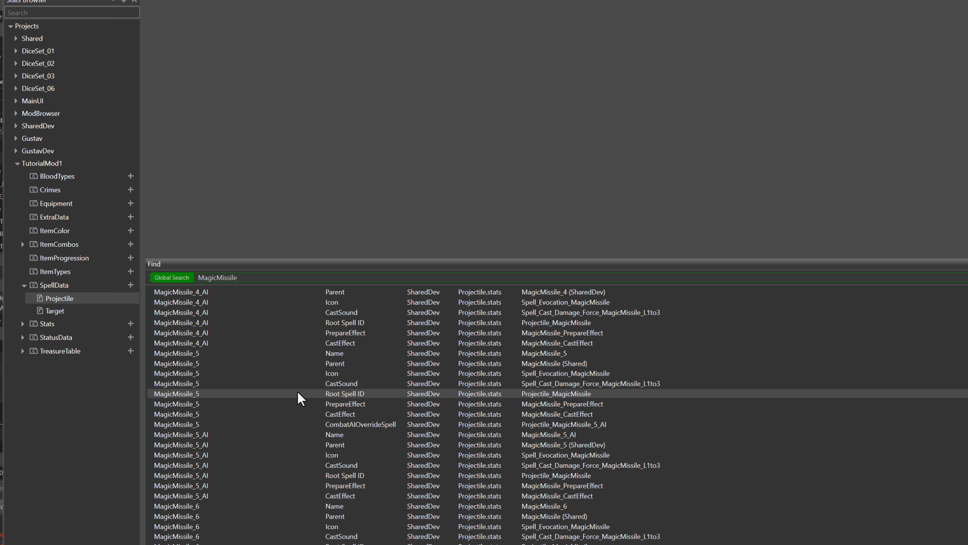
Find the base MagicMissile entry of the Shared project in the search results and open it in the Projectile stats table
scroll(266, 393, "down", 5)
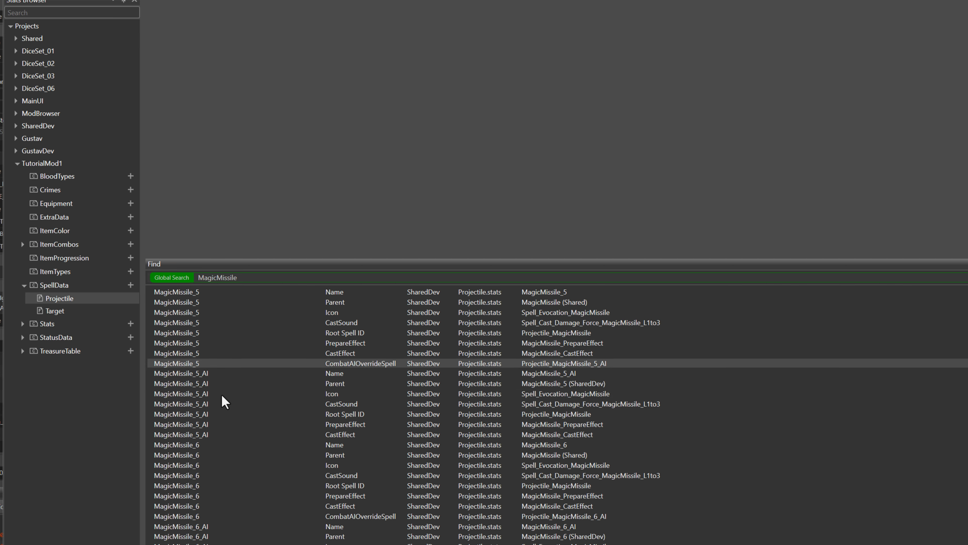
scroll(221, 396, "down", 6)
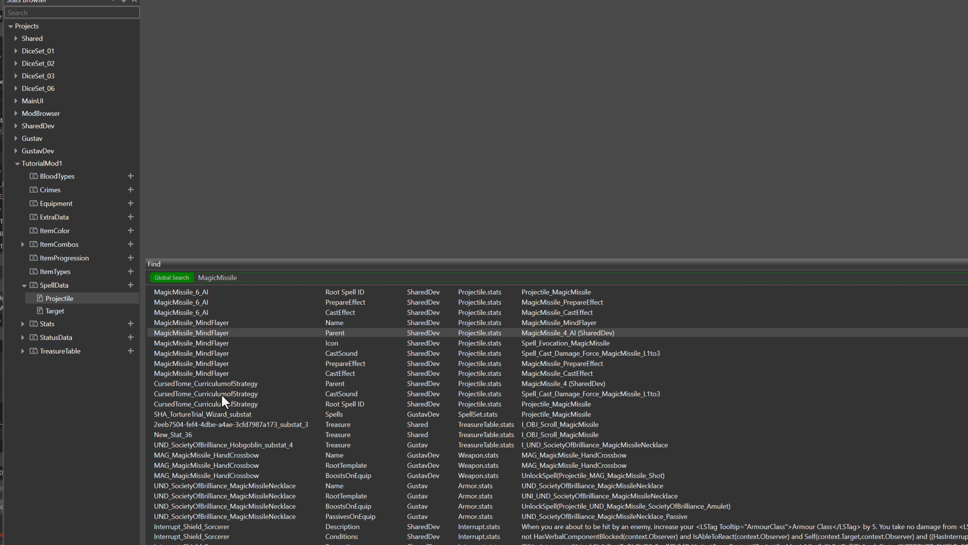
scroll(222, 395, "down", 6)
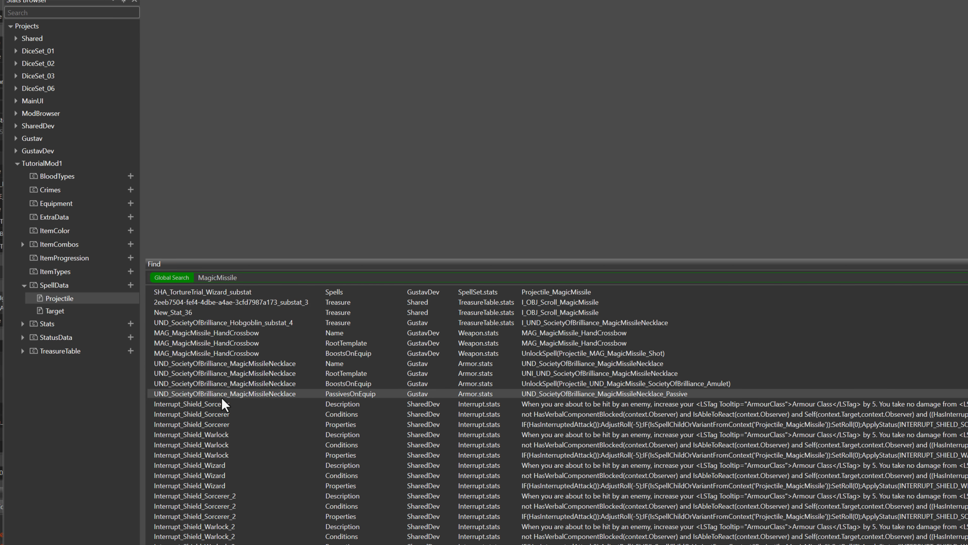
scroll(232, 424, "down", 7)
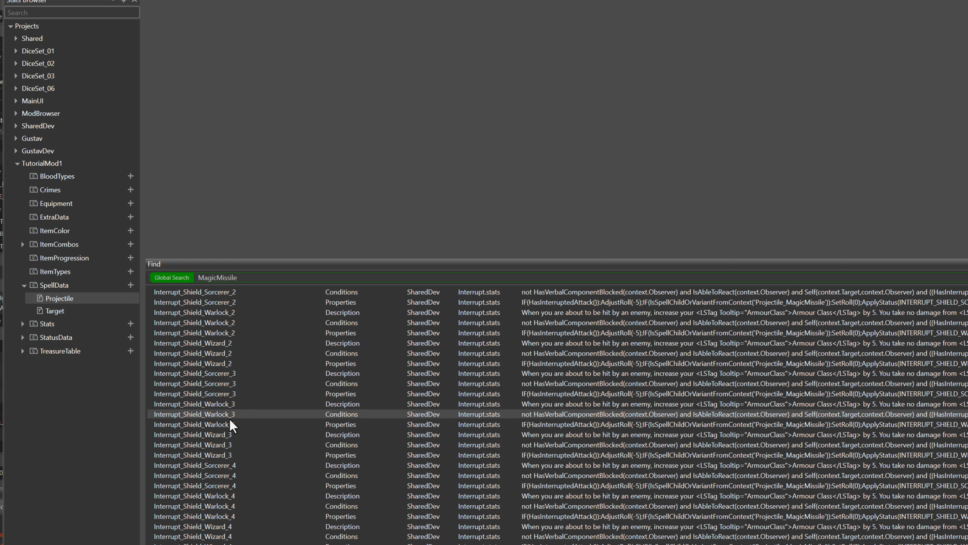
scroll(232, 425, "down", 5)
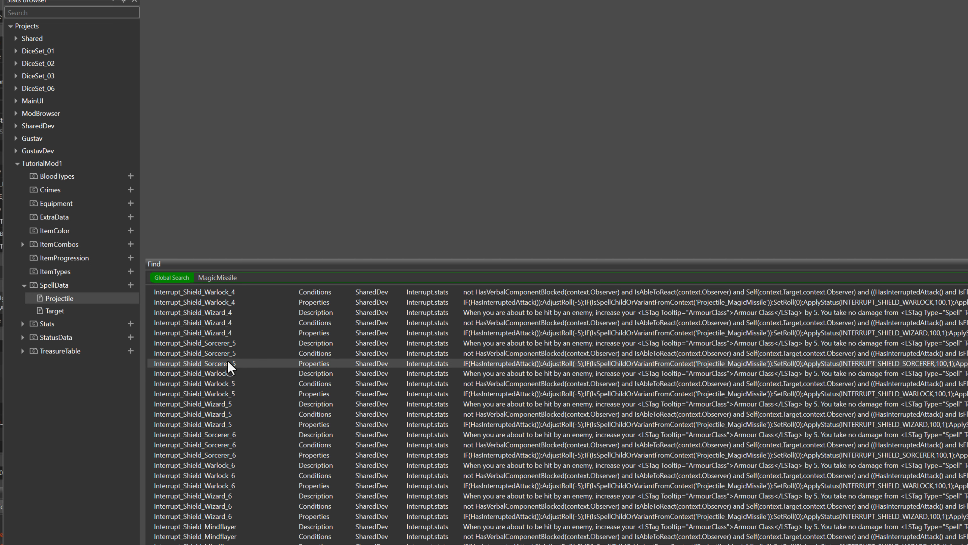
scroll(217, 410, "down", 3)
scroll(216, 406, "down", 3)
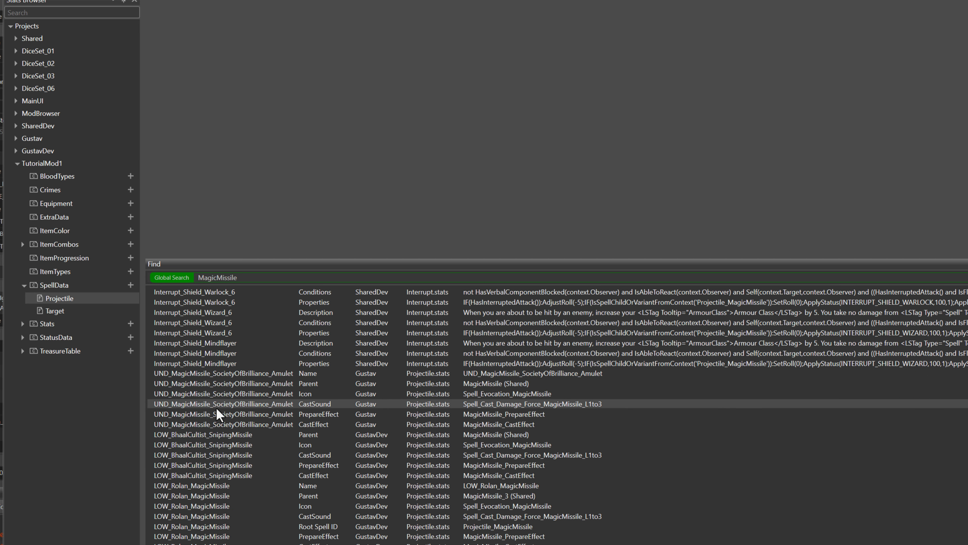
scroll(216, 406, "down", 3)
scroll(215, 407, "down", 3)
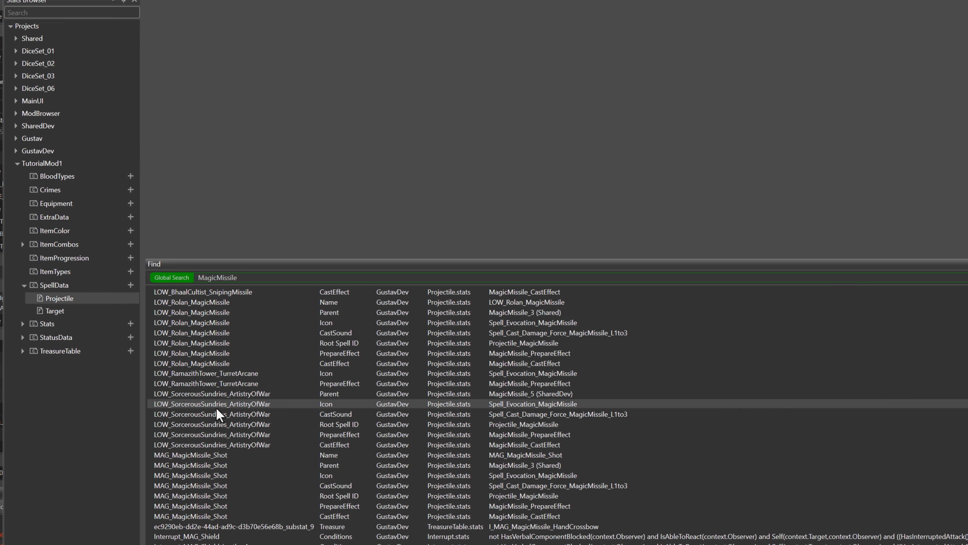
scroll(215, 407, "down", 3)
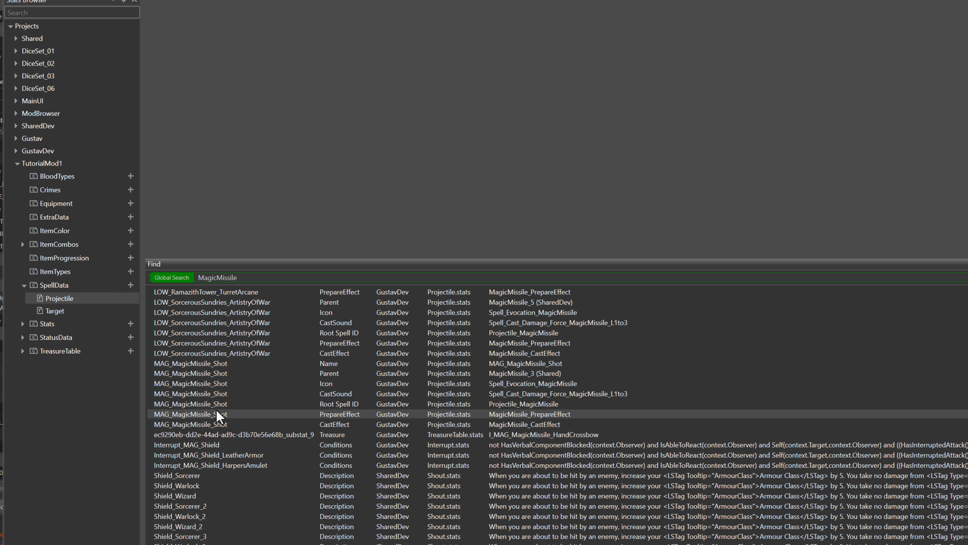
scroll(216, 409, "down", 7)
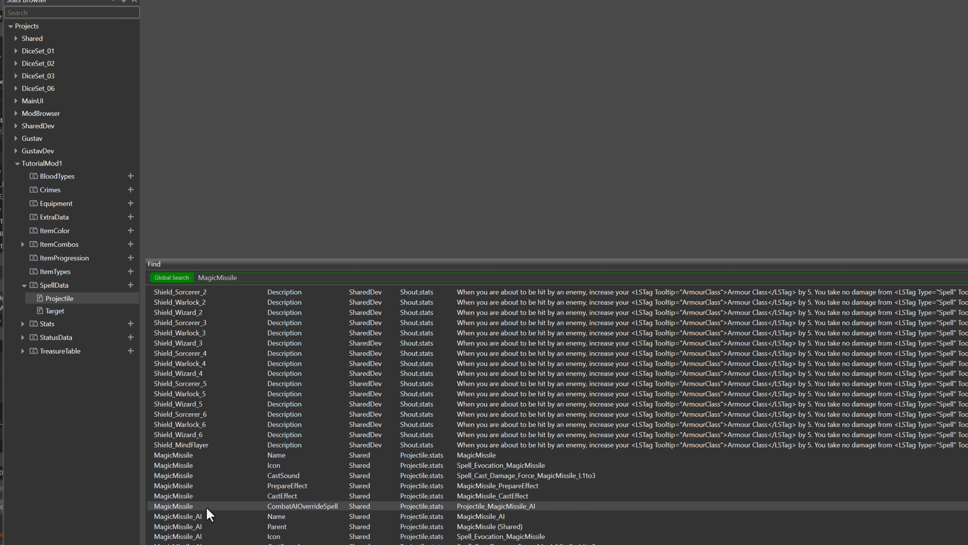
double_click(221, 458)
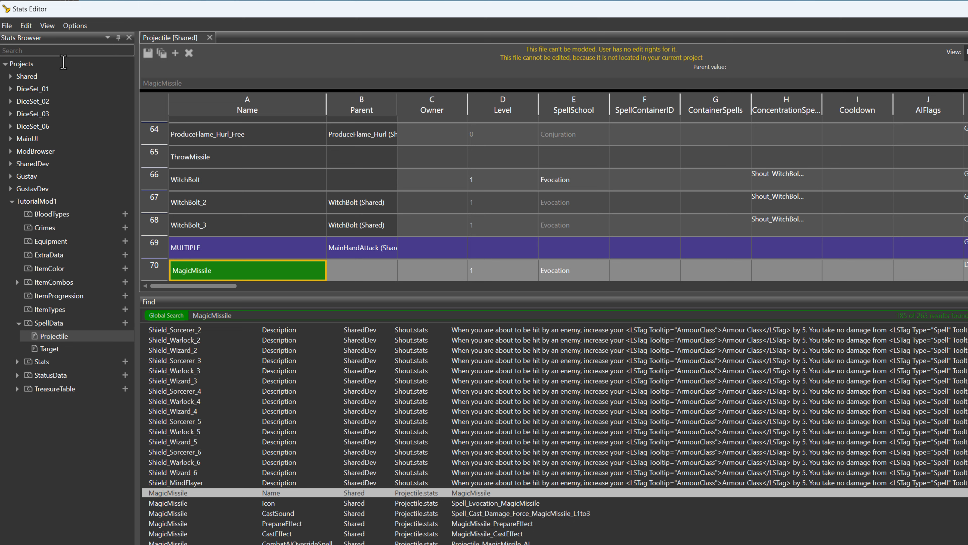
left_click(27, 77)
left_click(54, 88)
left_click(32, 76)
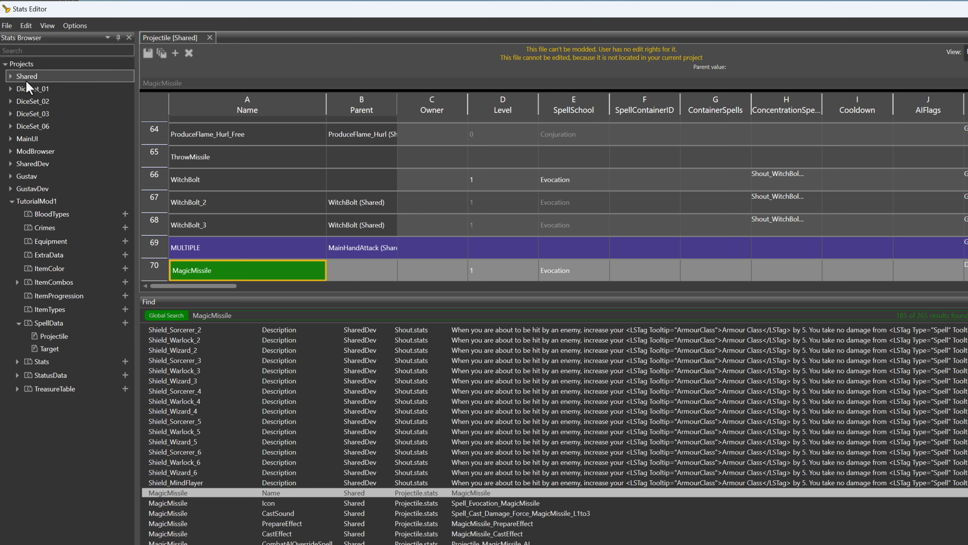
Examine the SpellProperties, TargetRadius and AmountOfTargets columns of the base MagicMissile and its higher-level variants in the Shared Projectile table
left_click(35, 163)
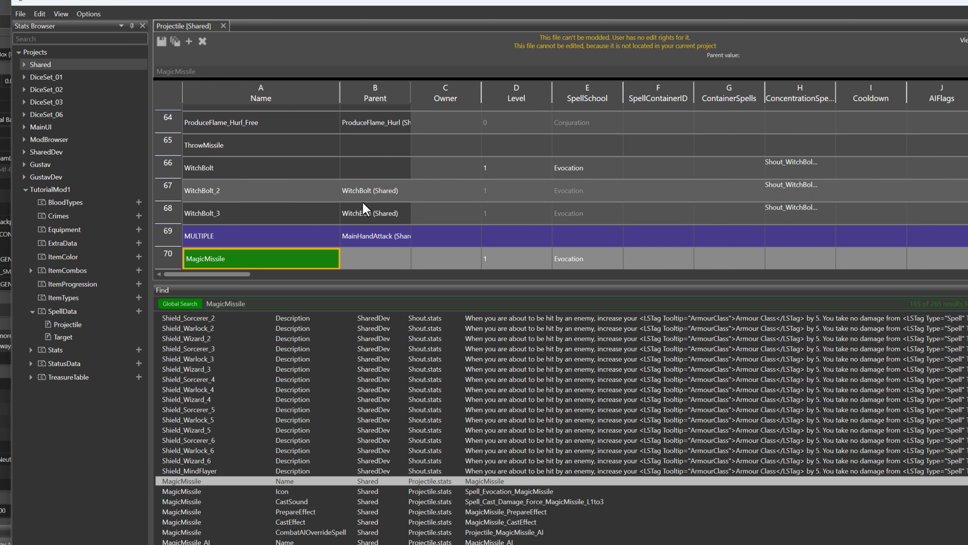
scroll(360, 180, "down", 1)
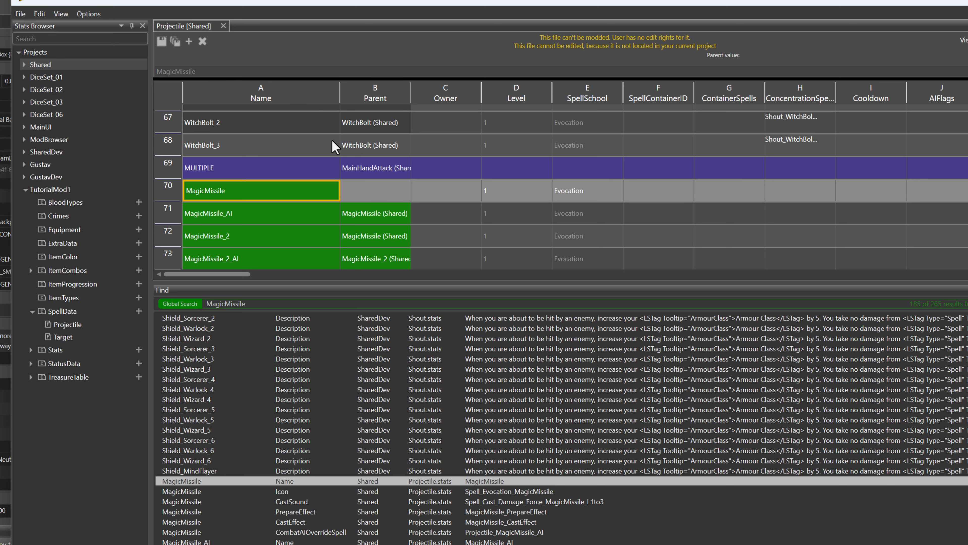
scroll(335, 147, "down", 1)
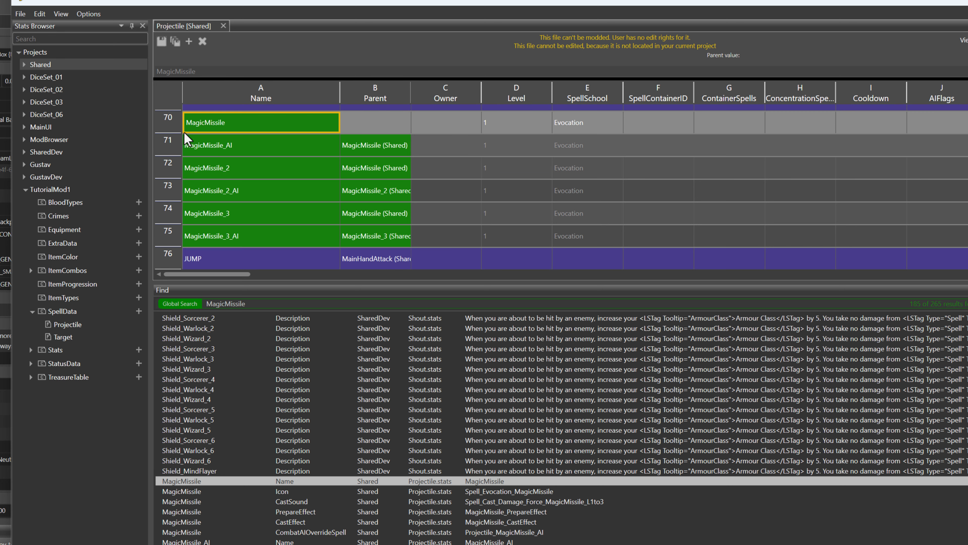
left_click(168, 124)
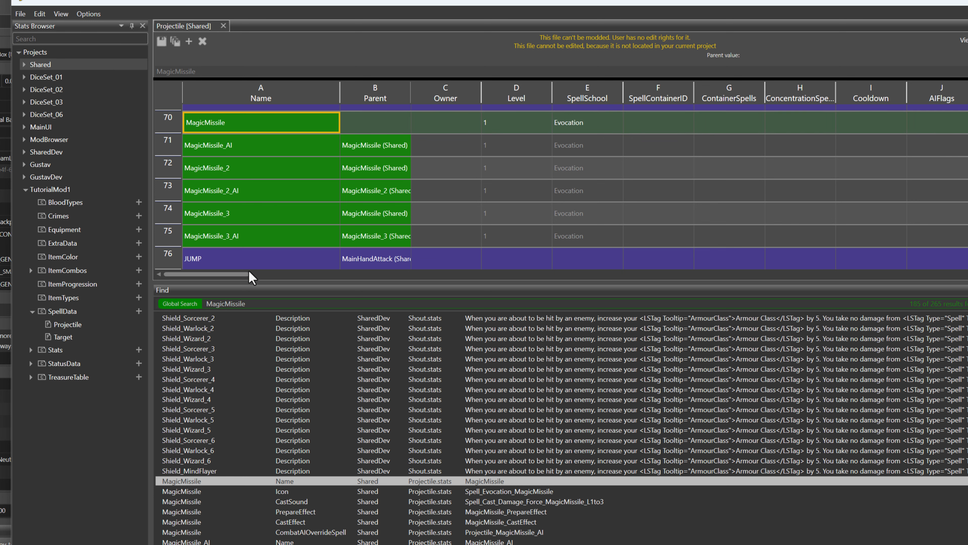
left_click_drag(237, 274, 272, 273)
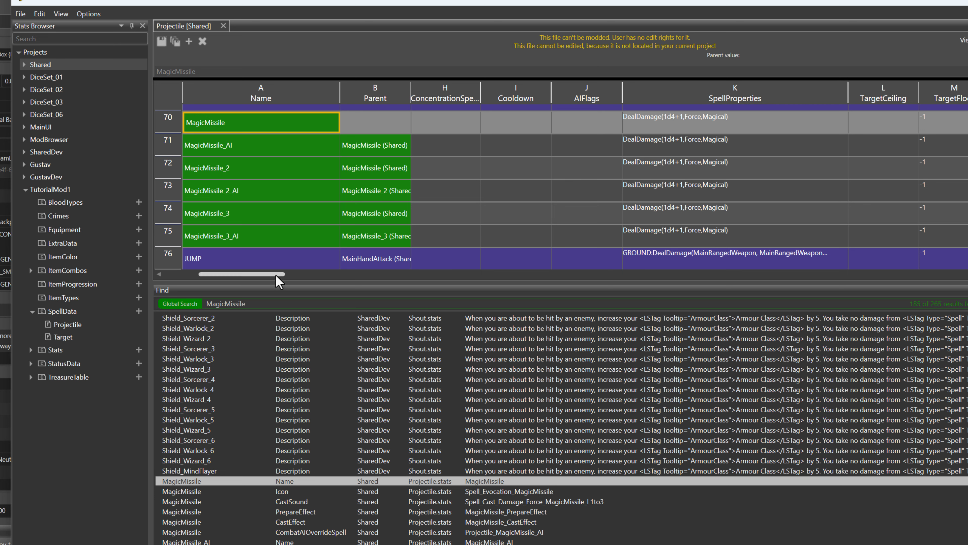
left_click_drag(277, 275, 310, 275)
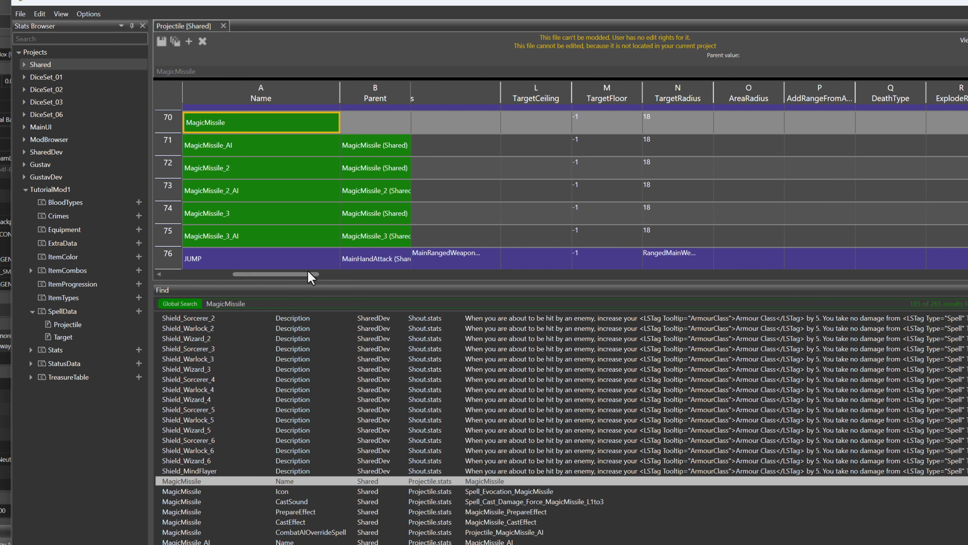
left_click_drag(311, 276, 341, 277)
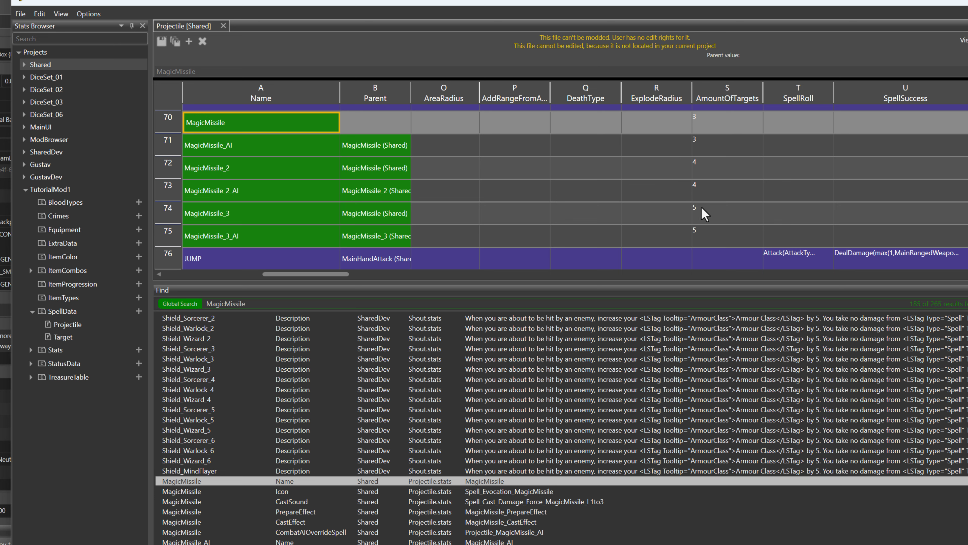
scroll(701, 208, "down", 1)
left_click_drag(330, 274, 337, 273)
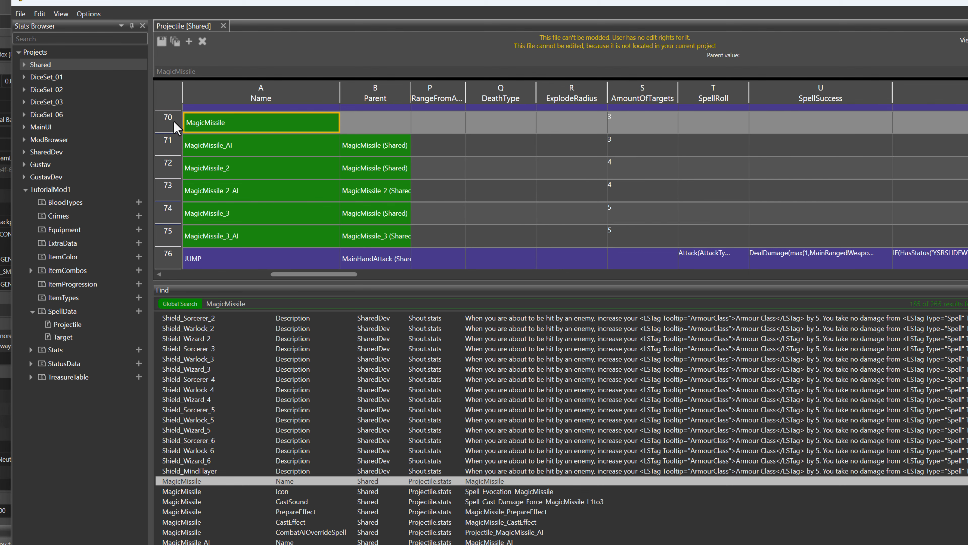
Review MagicMissile's TargetConditions, Trajectories, Icon, DisplayName and Description values, widening the Icon column to read its entries
left_click_drag(348, 275, 402, 276)
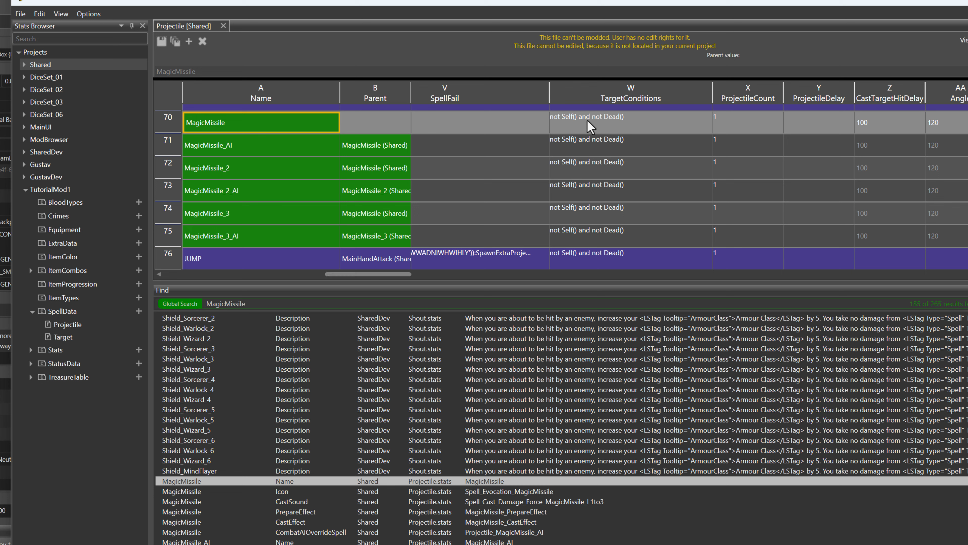
left_click_drag(397, 274, 412, 274)
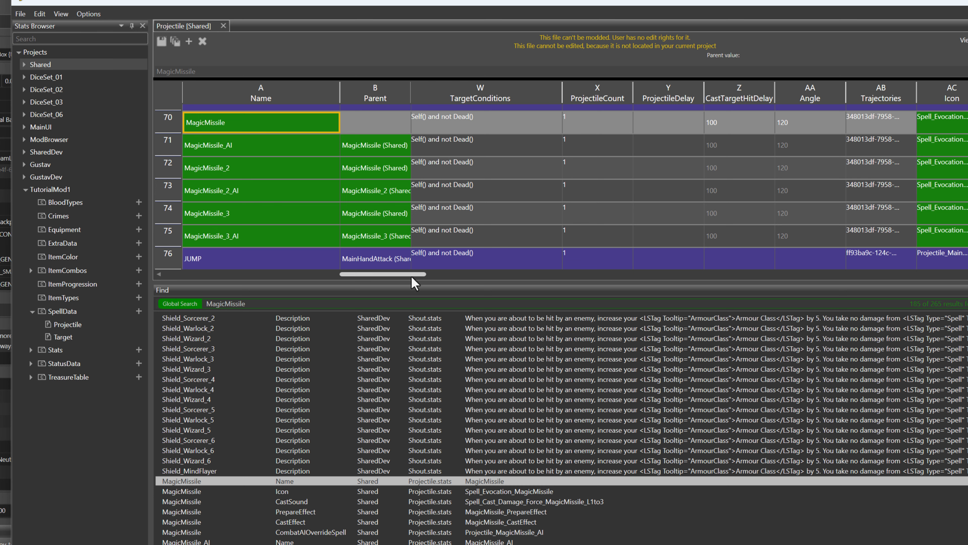
left_click_drag(412, 276, 438, 278)
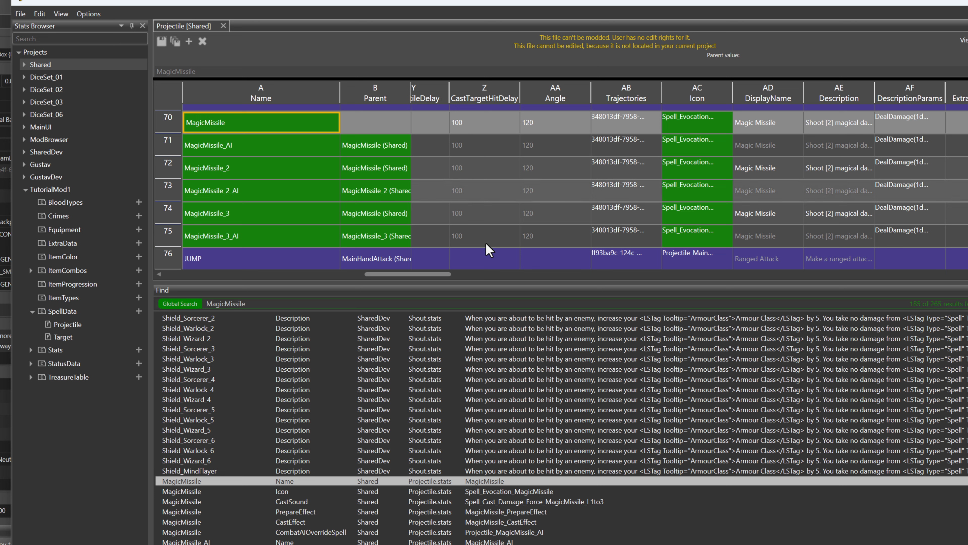
left_click_drag(432, 277, 443, 277)
left_click_drag(626, 95, 678, 95)
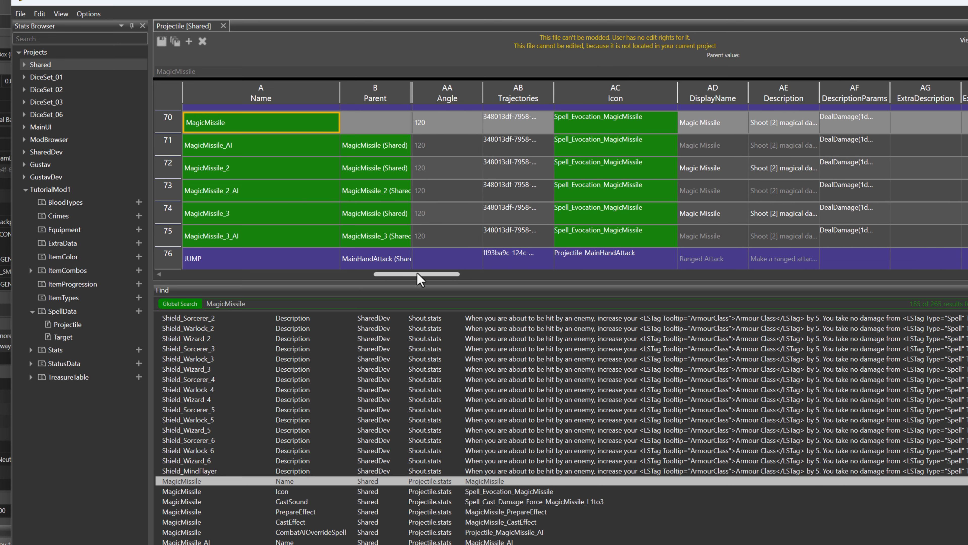
left_click_drag(419, 280, 442, 277)
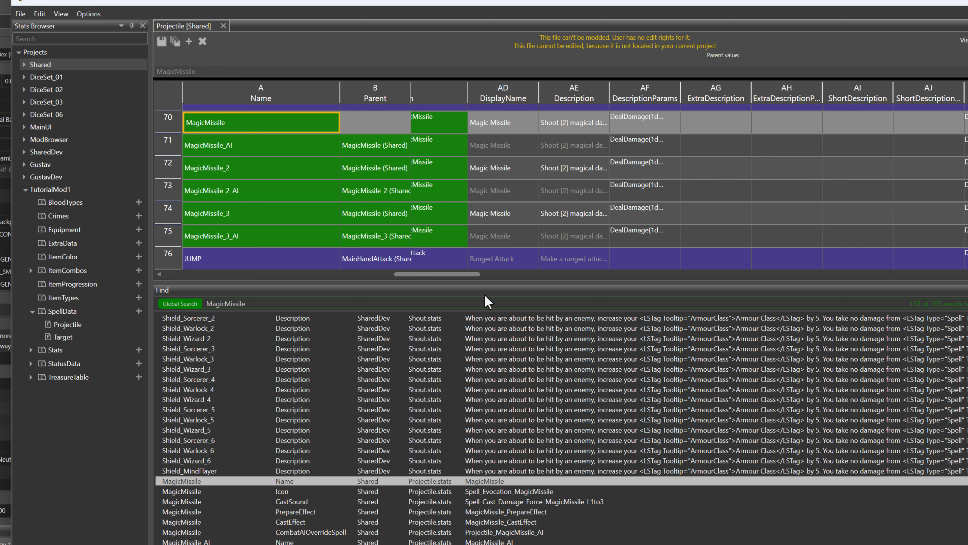
left_click_drag(475, 274, 672, 273)
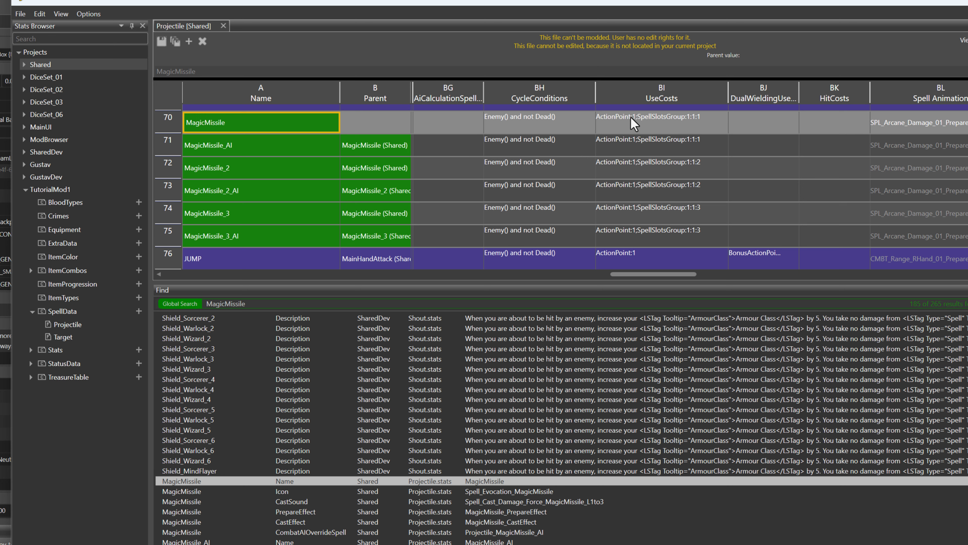
Compare the UseCosts of MagicMissile and its higher-level variants, and inspect the SpellFlags of the base spell
left_click(648, 124)
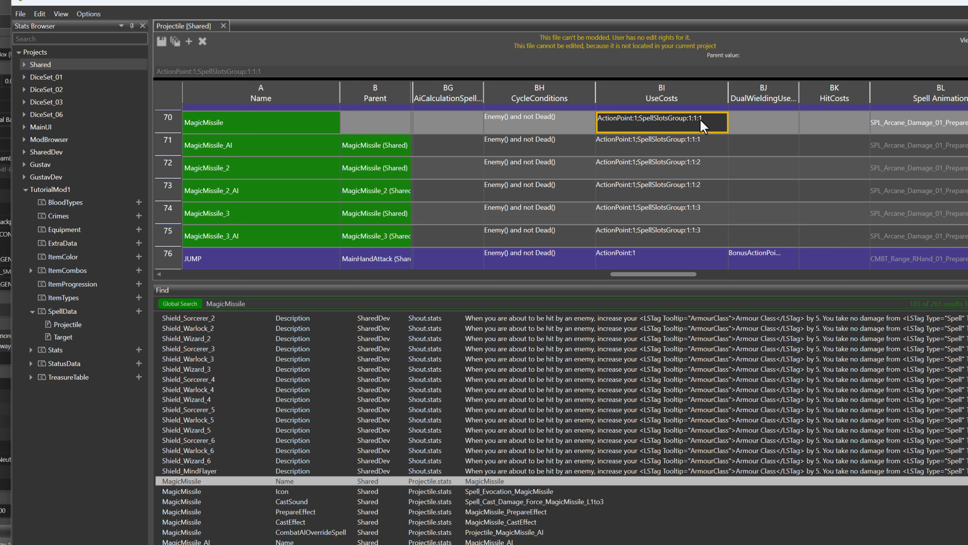
left_click(695, 171)
left_click(693, 215)
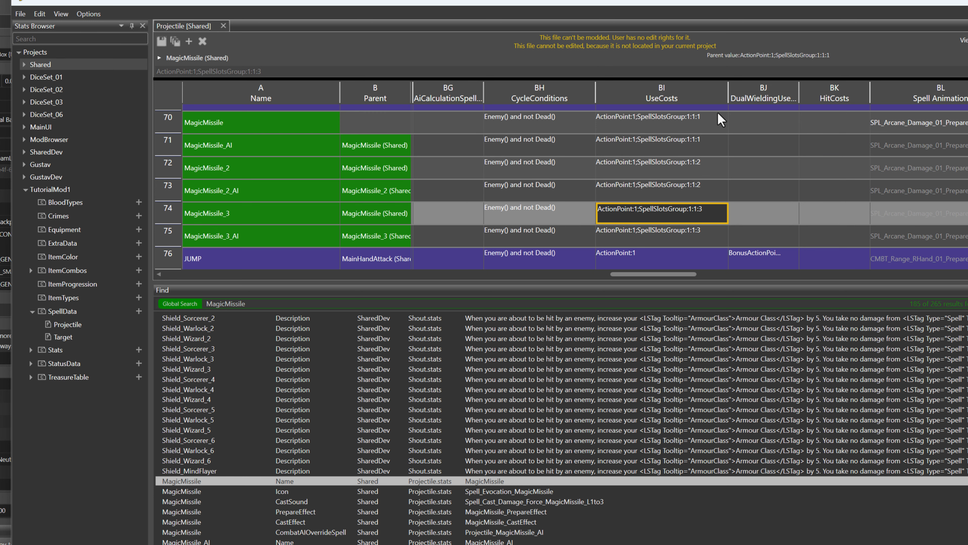
left_click(694, 124)
left_click_drag(655, 275, 725, 284)
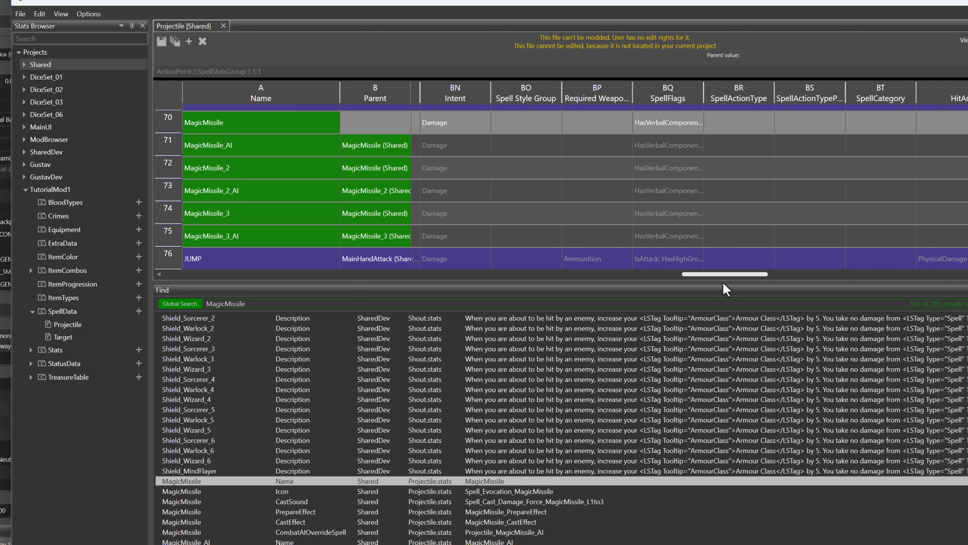
left_click(673, 125)
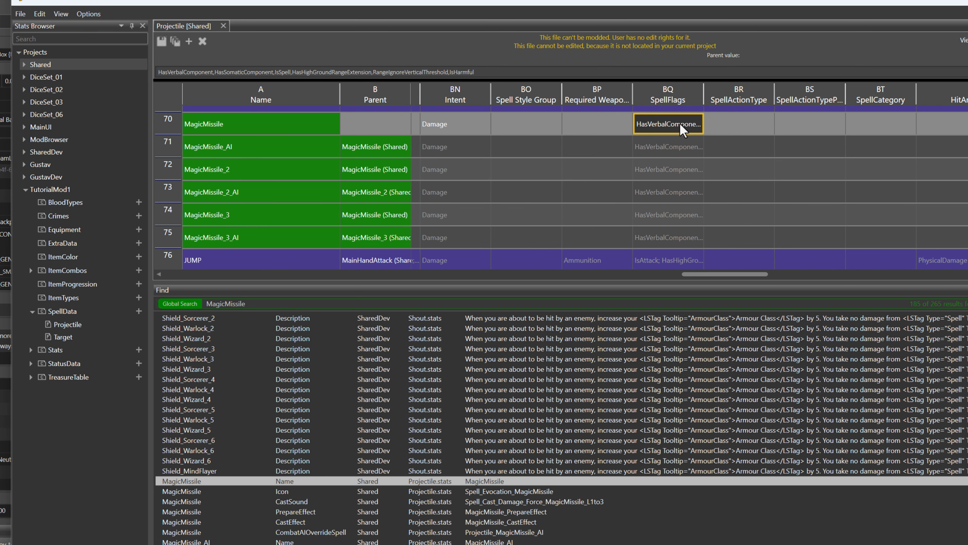
Copy the base MagicMissile's name and add a spell entry named TUT_FrozenMissile to the Projectile table of TutorialMod1
left_click(215, 124)
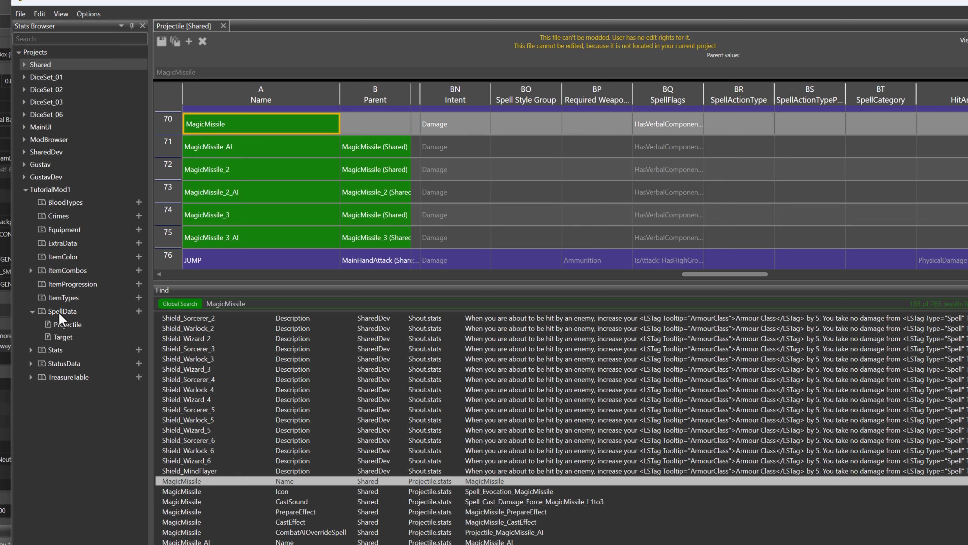
double_click(67, 324)
left_click(222, 144)
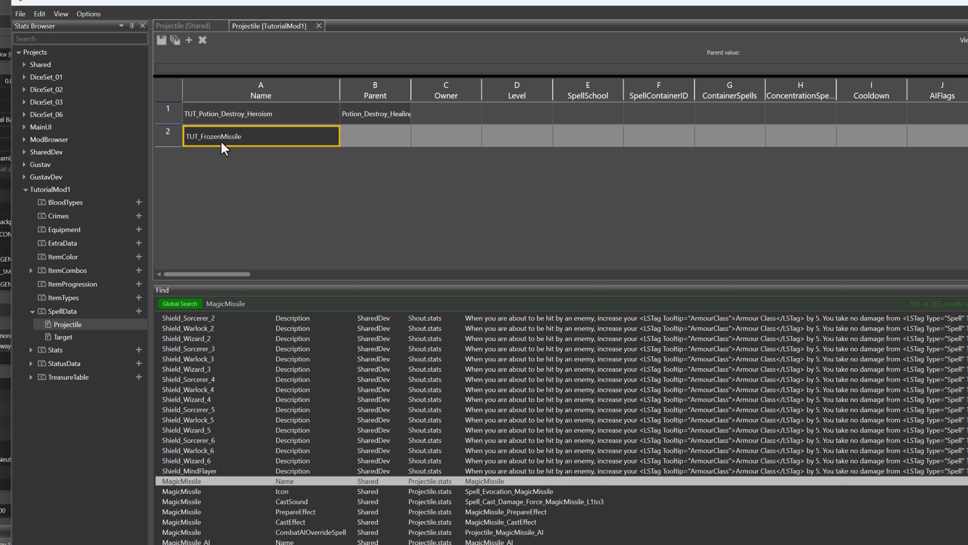
key("Tab")
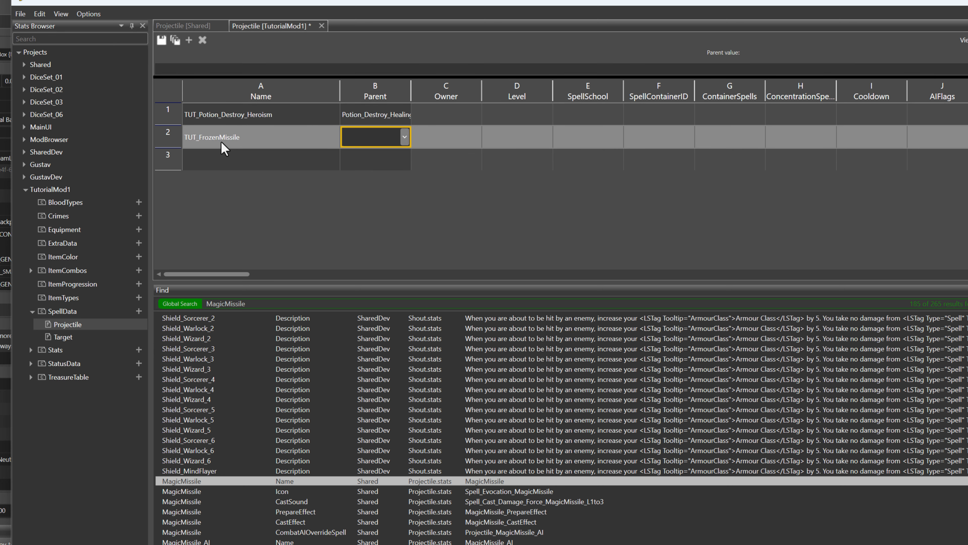
Set the parent of TUT_FrozenMissile to MagicMissile (Shared)
type("MagicMissile")
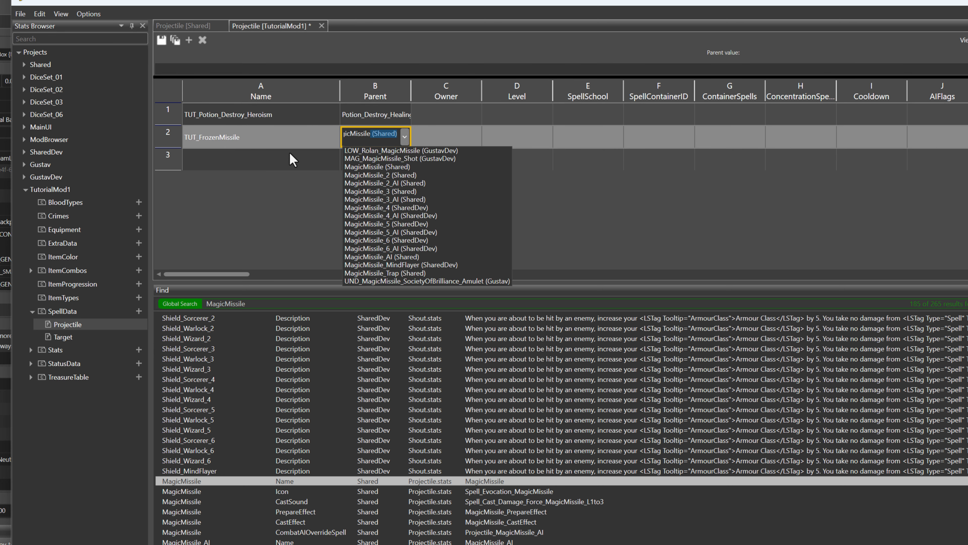
left_click(354, 166)
key("Tab")
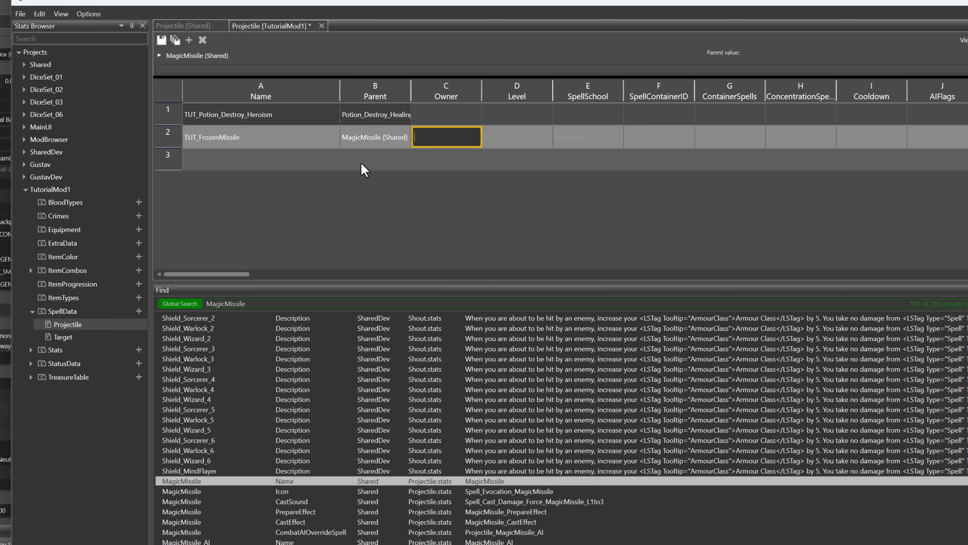
left_click(533, 159)
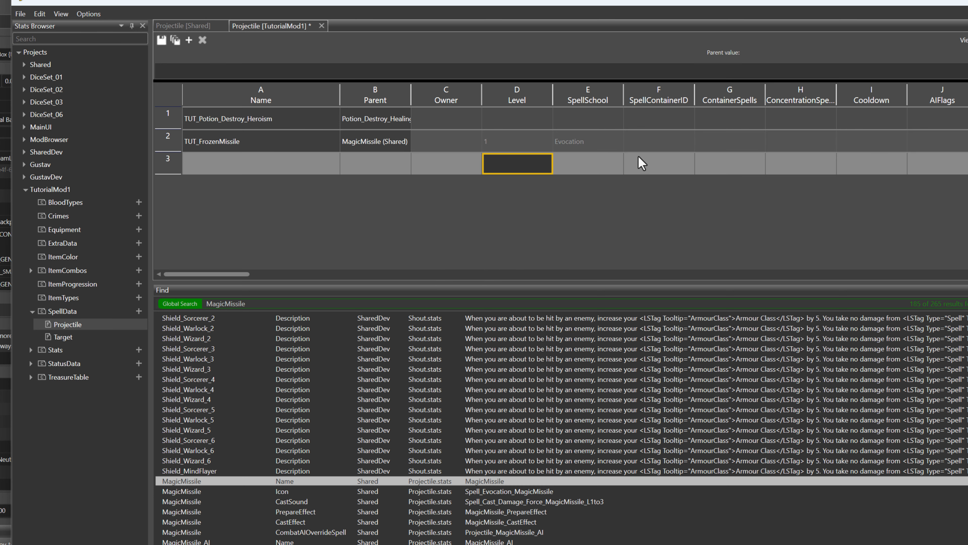
Change the damage type in TUT_FrozenMissile's SpellProperties to Cold, giving DealDamage(1d4+1,Cold,Magical)
left_click_drag(245, 273, 276, 277)
double_click(698, 140)
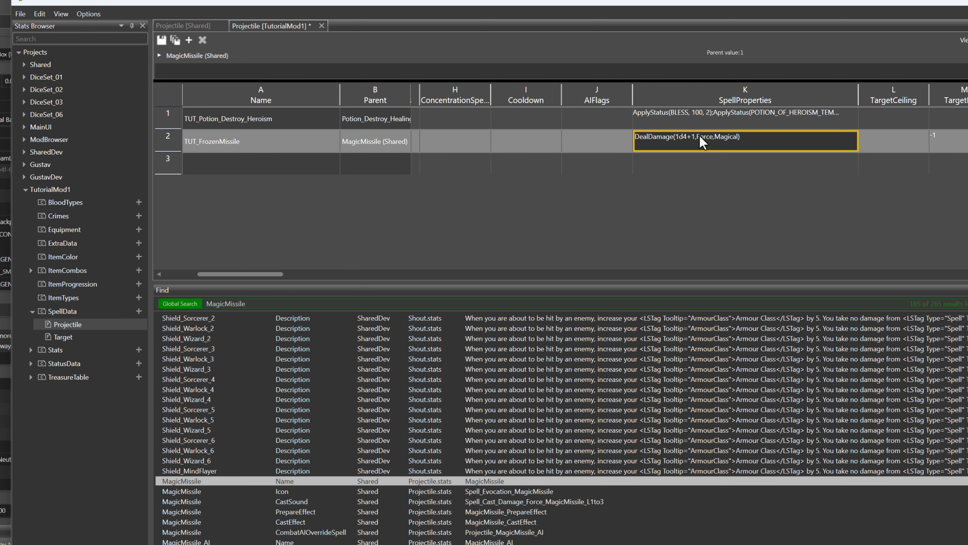
left_click(702, 146)
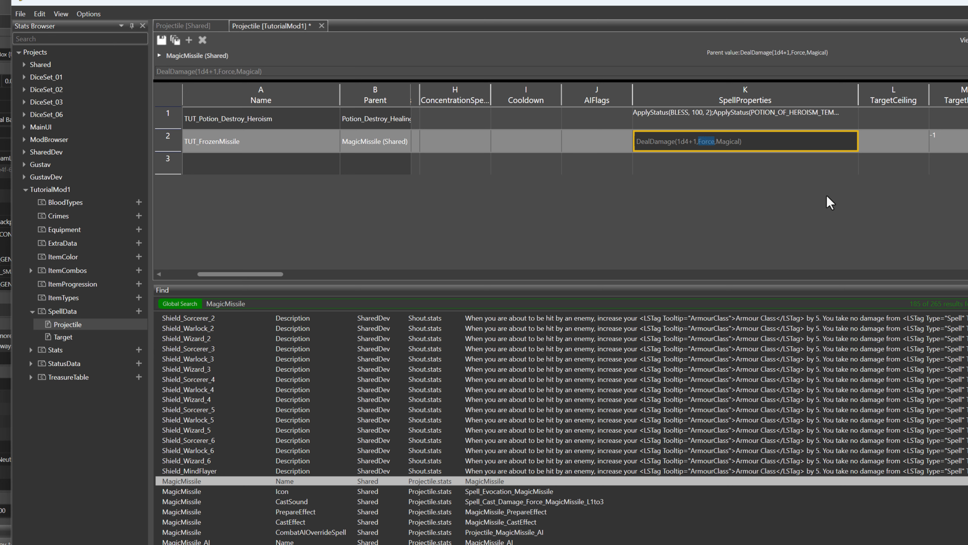
type("Cold")
left_click(831, 168)
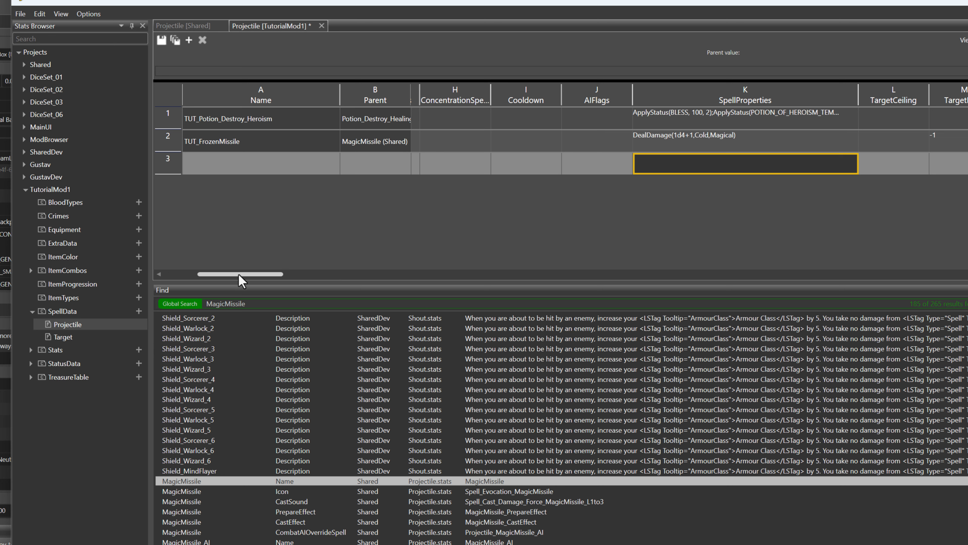
Widen the DescriptionParams column and set TUT_FrozenMissile's value there to DealDamage(1d4+1,Cold);3
left_click_drag(238, 273, 435, 269)
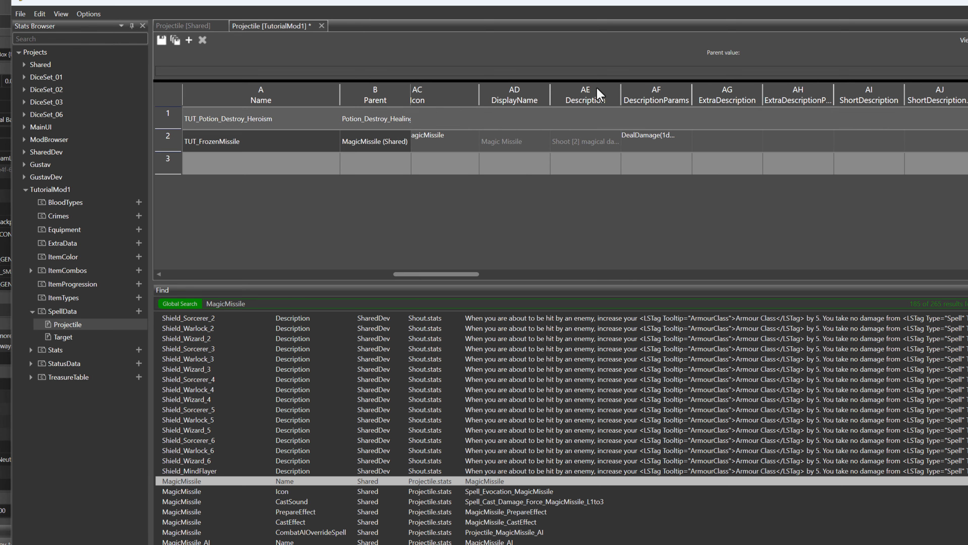
left_click_drag(689, 93, 761, 94)
left_click(691, 139)
left_click(693, 145)
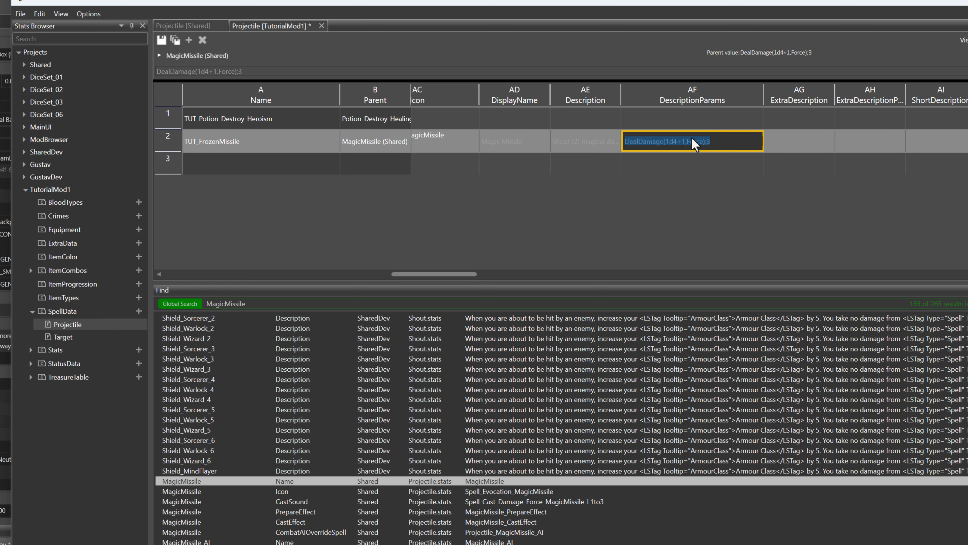
left_click(689, 142)
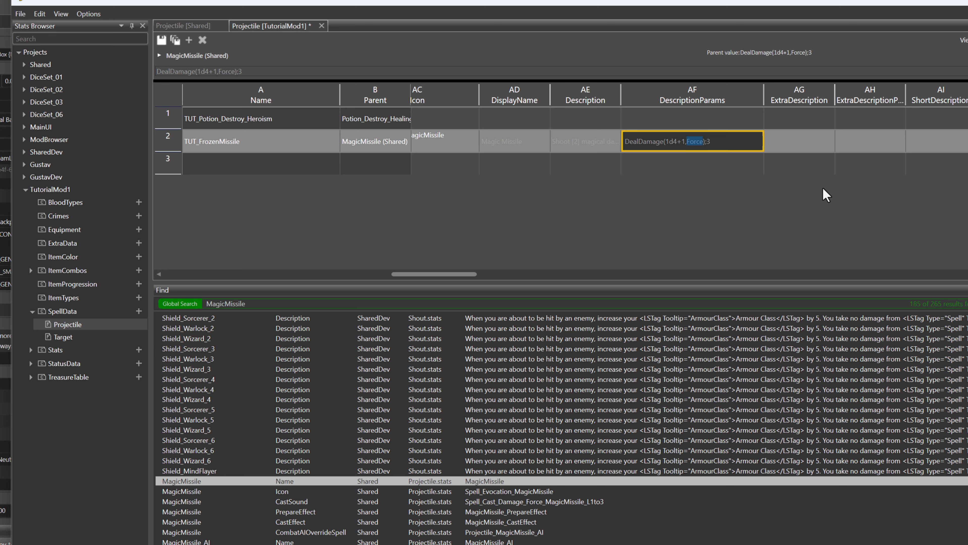
type("Cold")
Set the TooltipDamageList of TUT_FrozenMissile to DealDamage(3d4+3,Cold)
left_click_drag(455, 273, 498, 272)
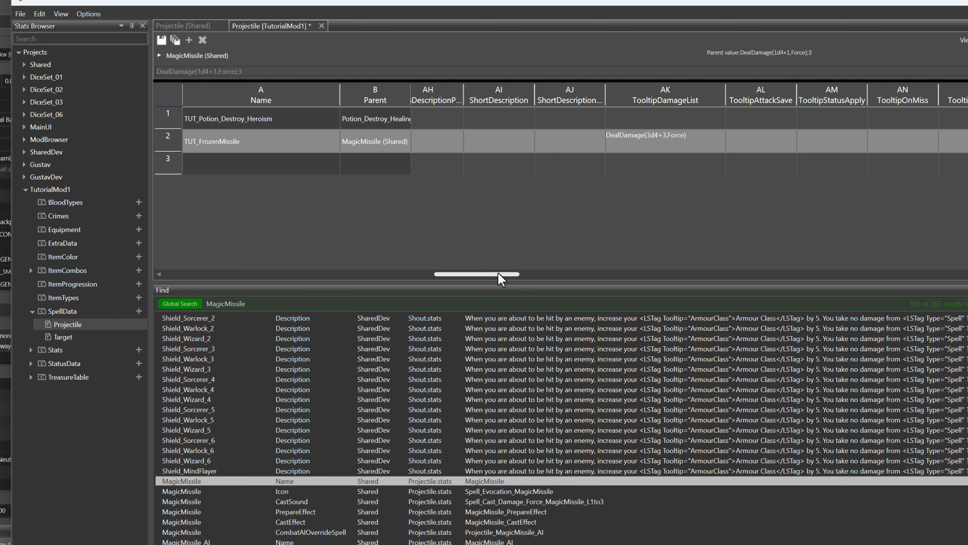
left_click(846, 138)
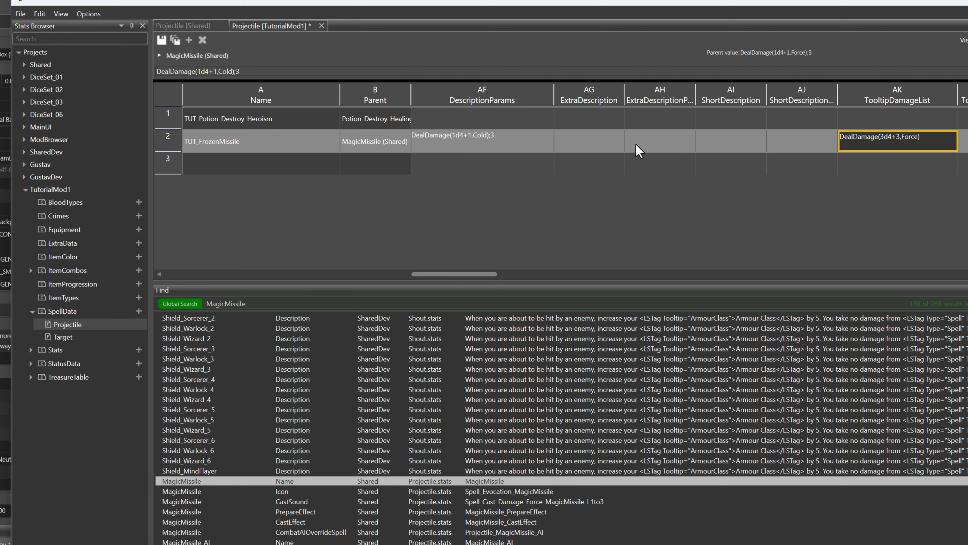
left_click(913, 145)
left_click(903, 142)
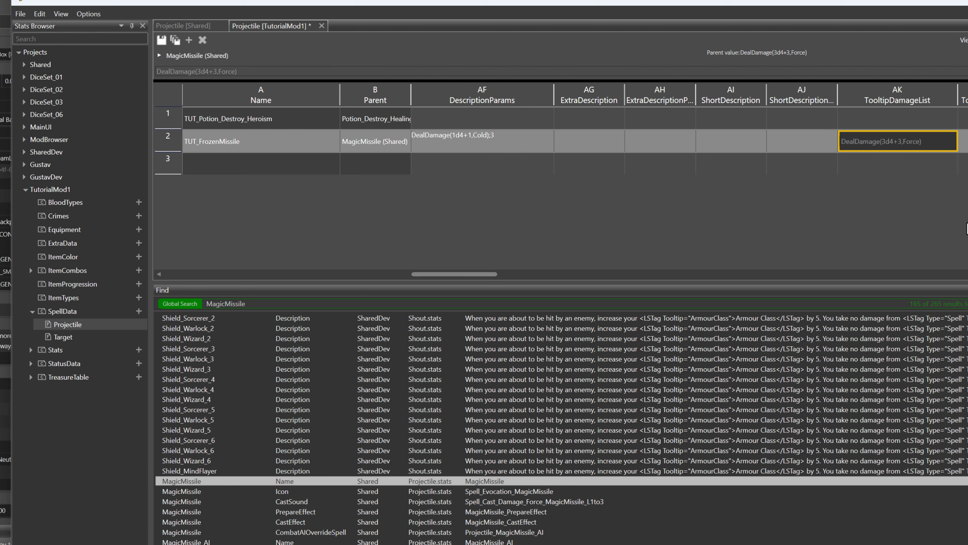
type("Cold")
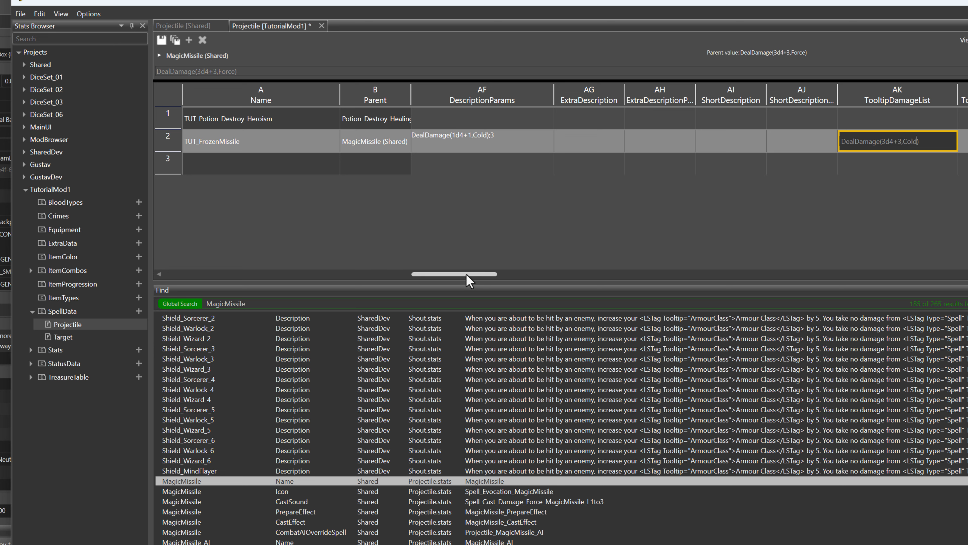
left_click_drag(467, 273, 560, 274)
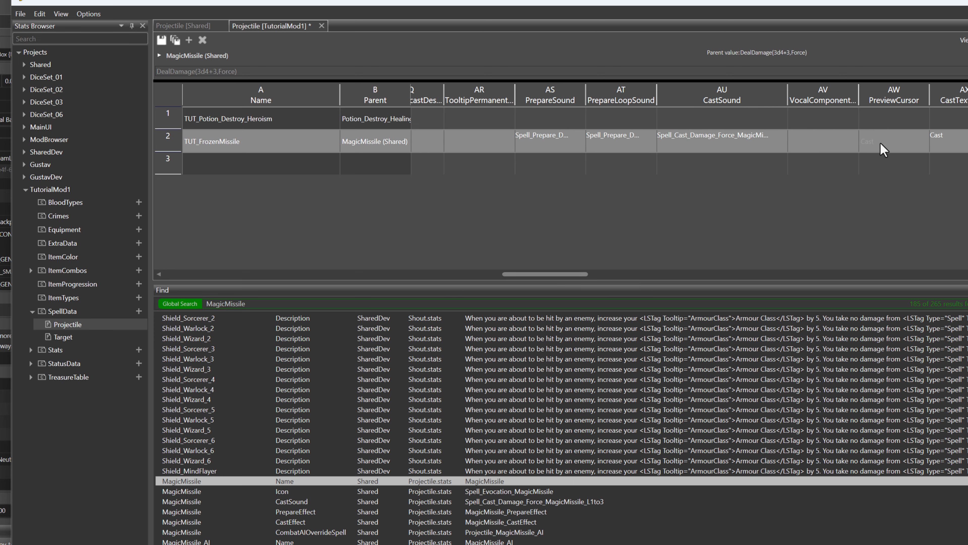
Set the UseCosts of TUT_FrozenMissile to ActionPoint:1, removing the spell slot cost
left_click_drag(551, 275, 665, 274)
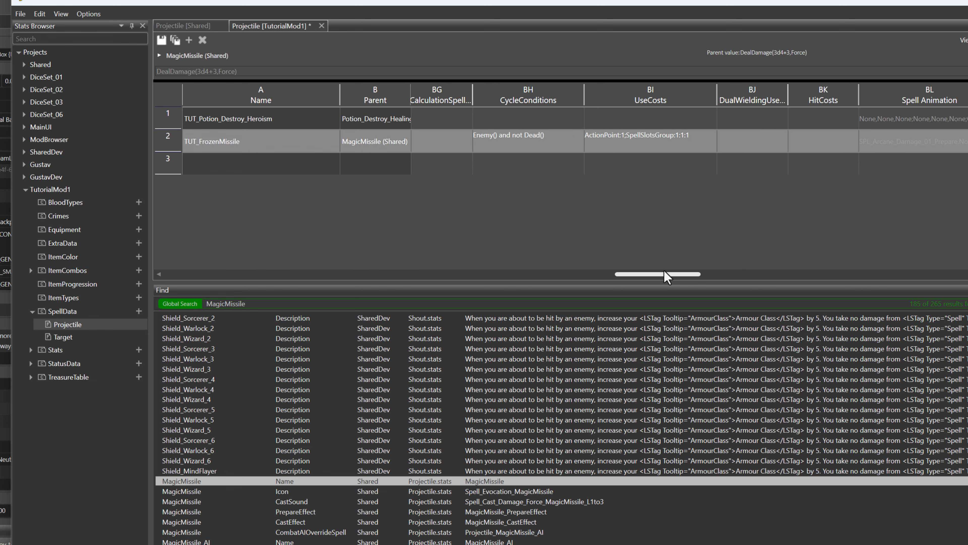
left_click(645, 141)
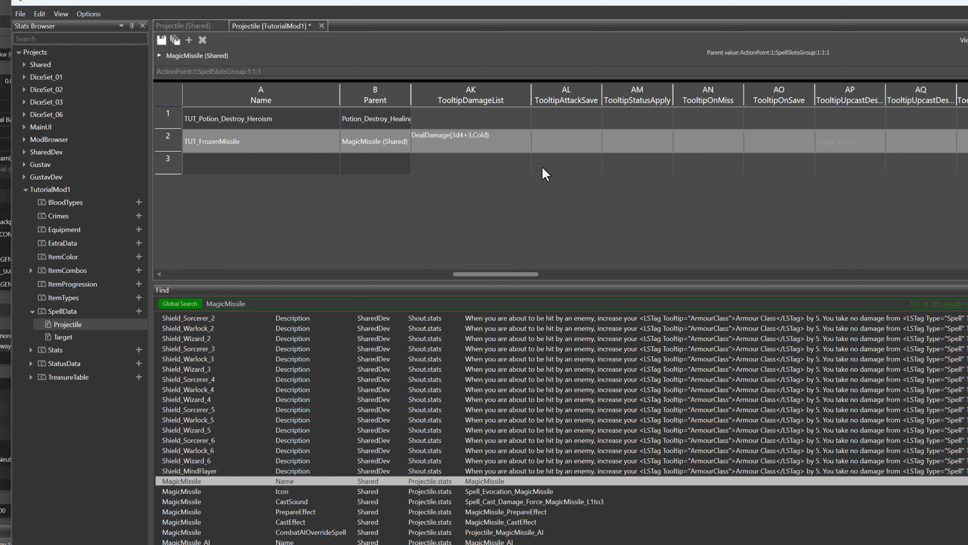
left_click(87, 14)
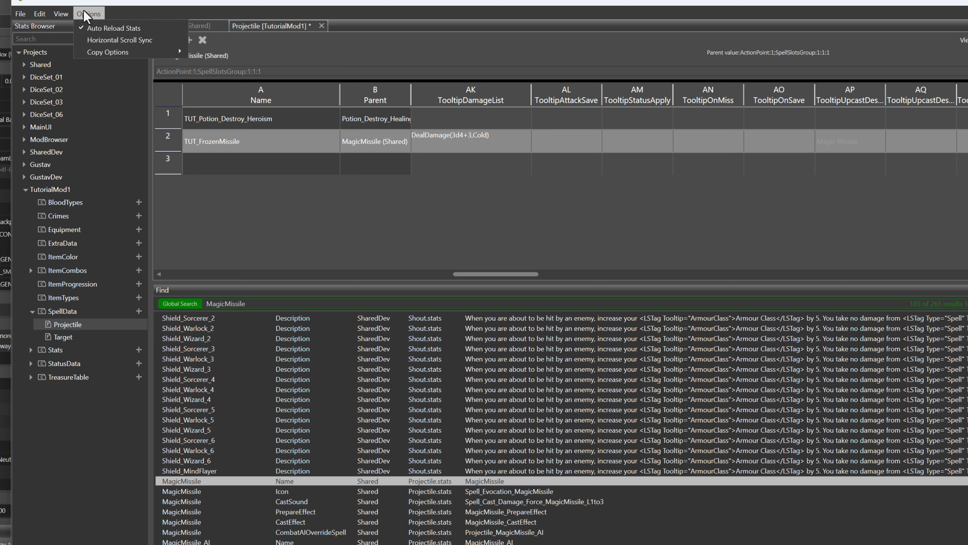
left_click(514, 272)
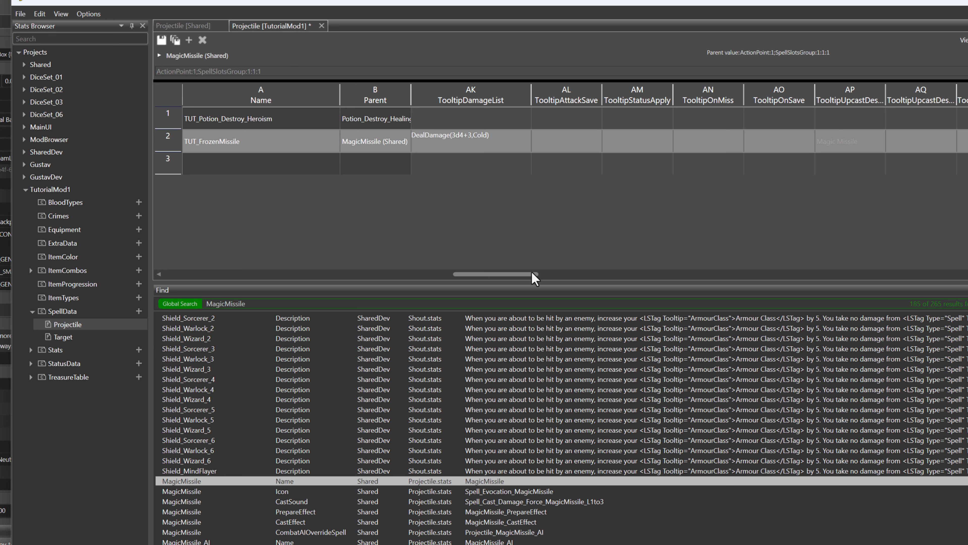
left_click_drag(533, 273, 666, 274)
left_click(732, 146)
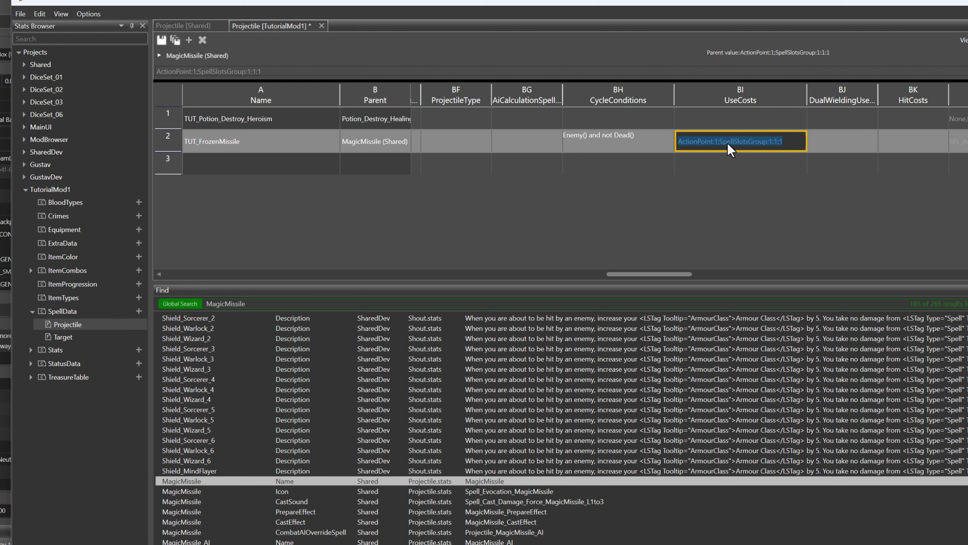
left_click(732, 144)
left_click(719, 142)
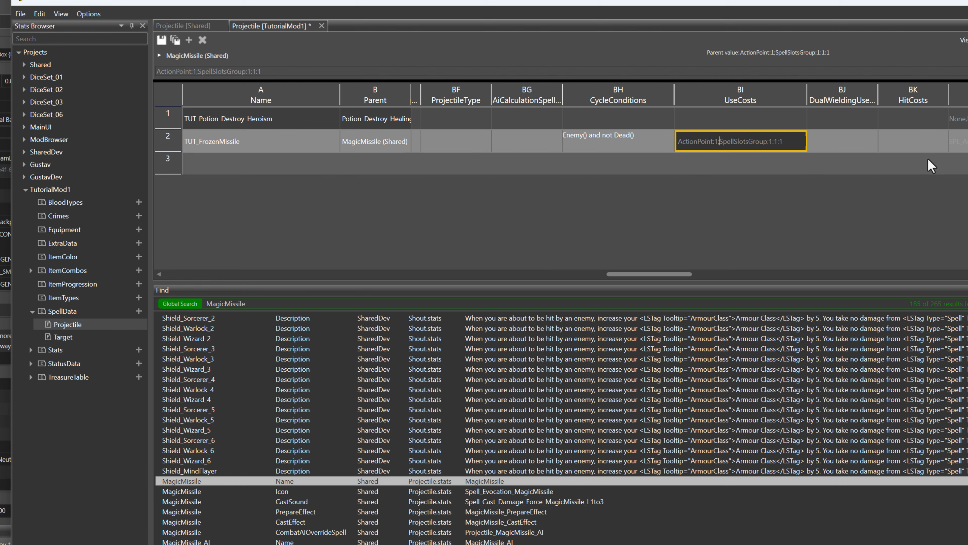
key("shift+End")
key("BackSpace")
Review the remaining inherited columns of TUT_FrozenMissile and save the Projectile stats of TutorialMod1
left_click(738, 146)
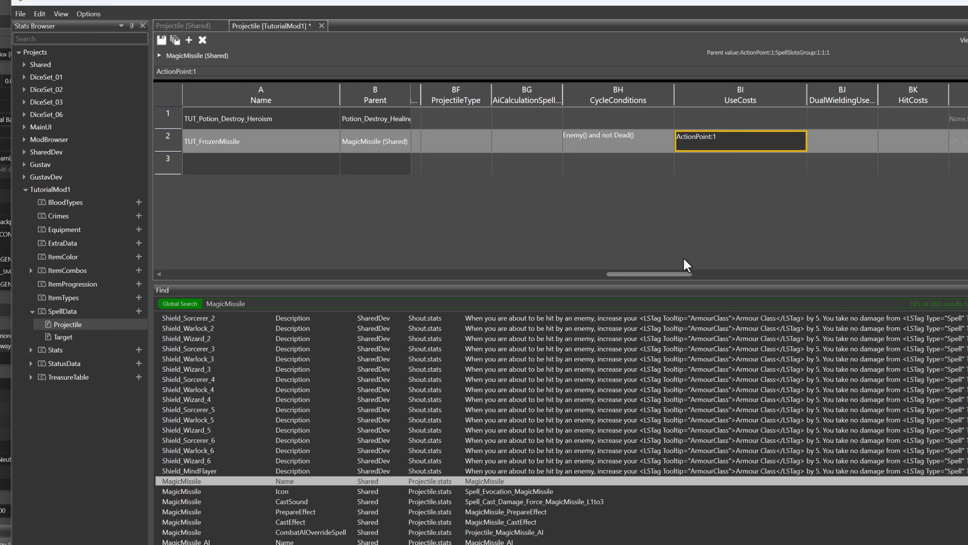
left_click_drag(656, 273, 665, 274)
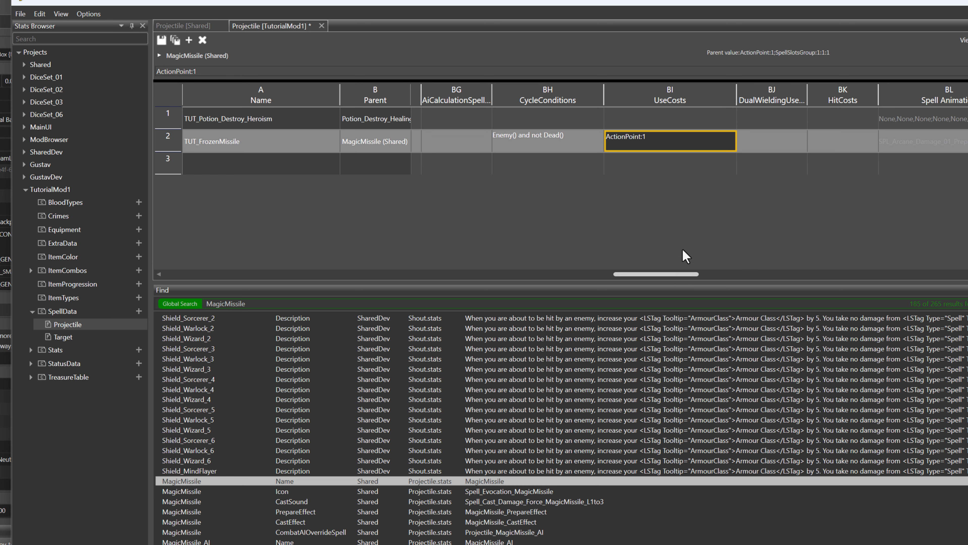
left_click(658, 158)
left_click(672, 134)
left_click_drag(665, 274, 694, 274)
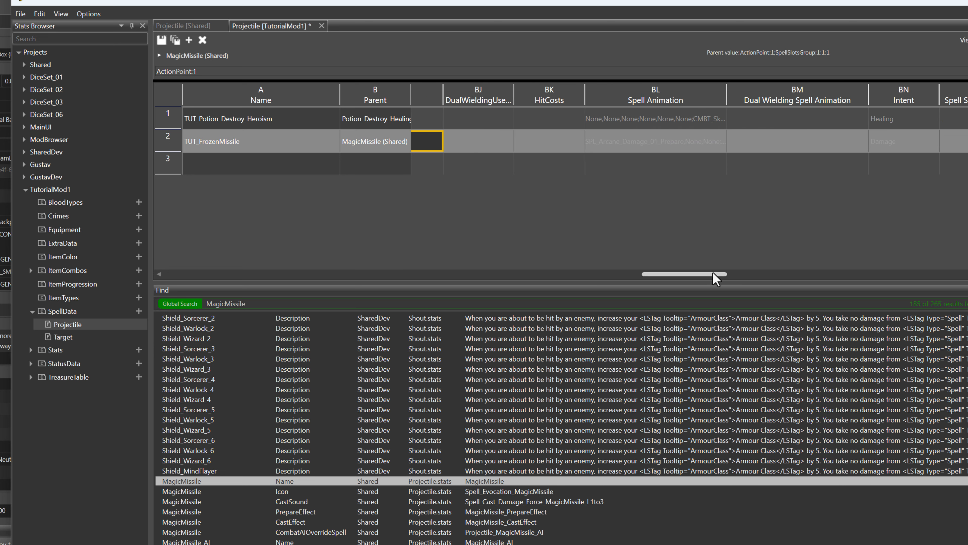
left_click_drag(703, 276, 899, 280)
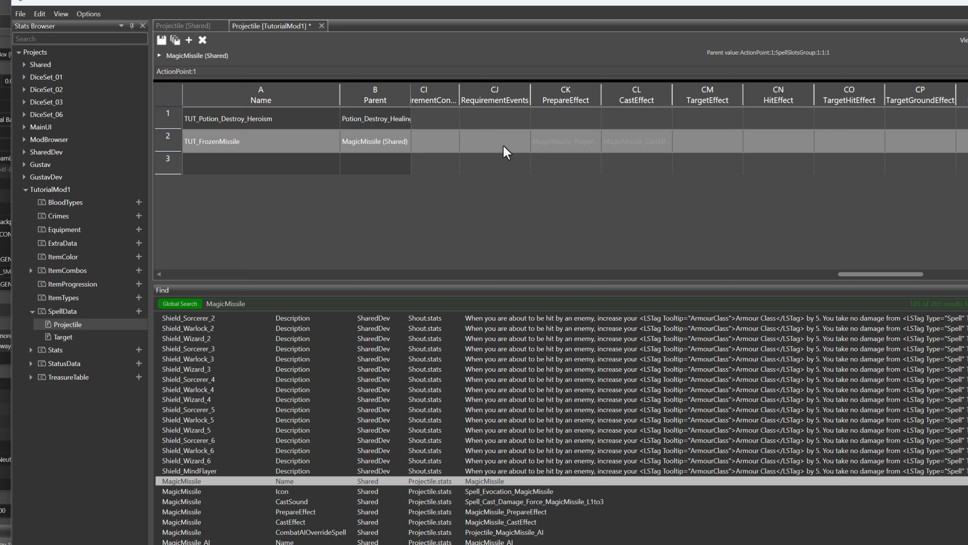
left_click_drag(863, 275, 967, 277)
left_click_drag(896, 275, 255, 275)
left_click(244, 176)
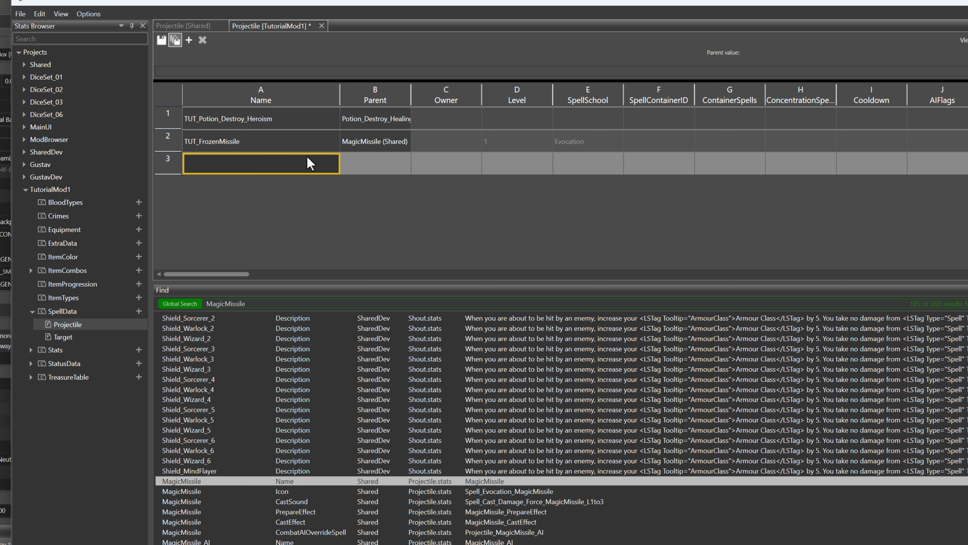
key("ctrl+s")
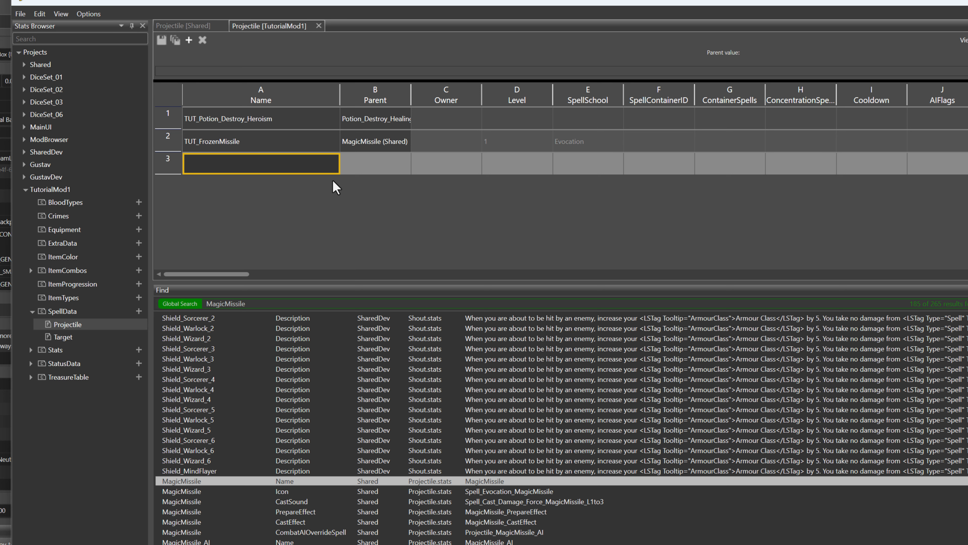
Open the Armor stats of TutorialMod1 and widen the Name and BoostsOnEquip columns
left_click(30, 350)
double_click(59, 363)
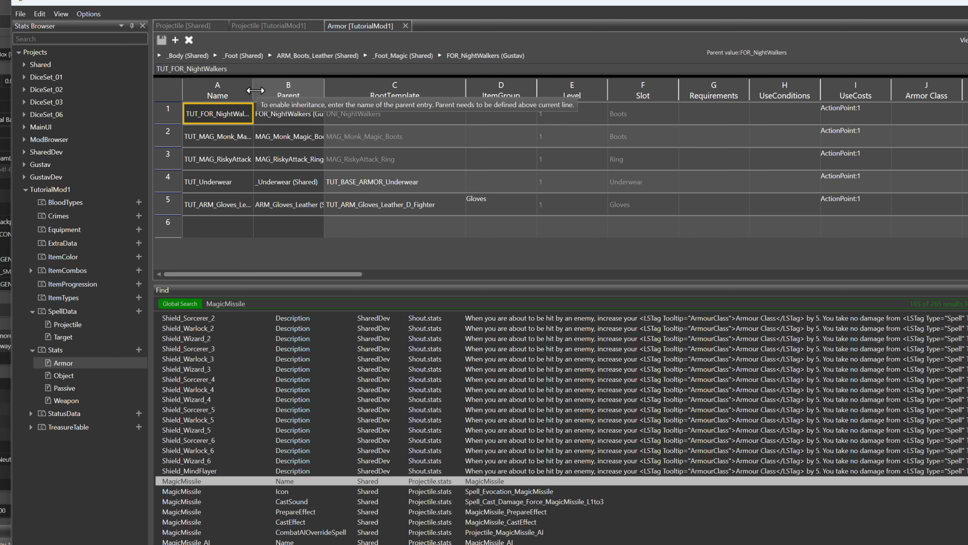
left_click_drag(253, 89, 323, 88)
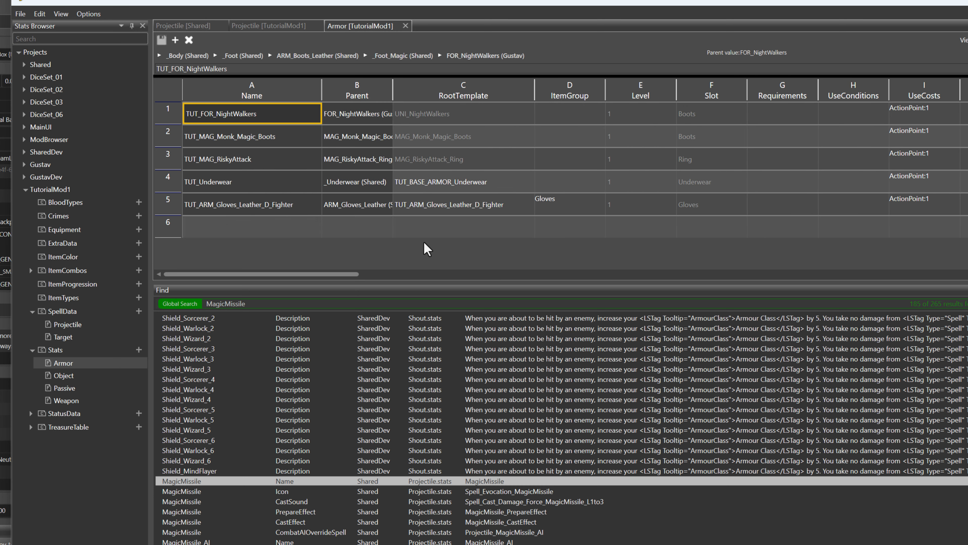
left_click_drag(330, 274, 705, 302)
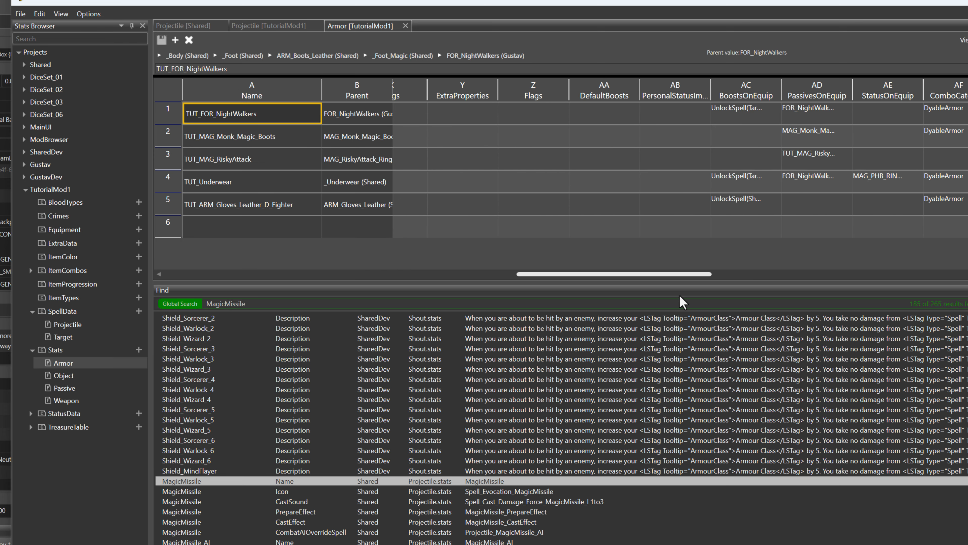
left_click_drag(697, 84, 851, 83)
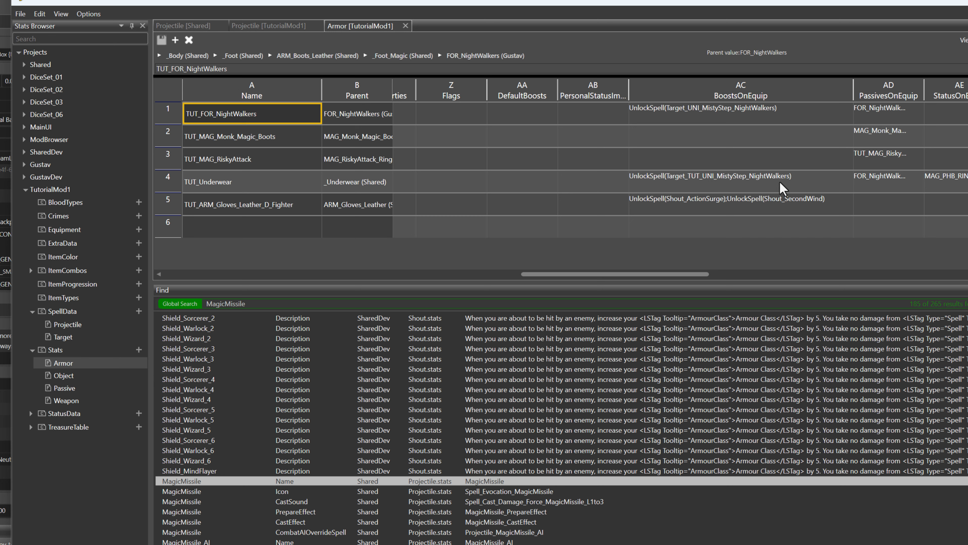
Append a semicolon and a second UnlockSpell function to the BoostsOnEquip value of TUT_Underwear
left_click(808, 180)
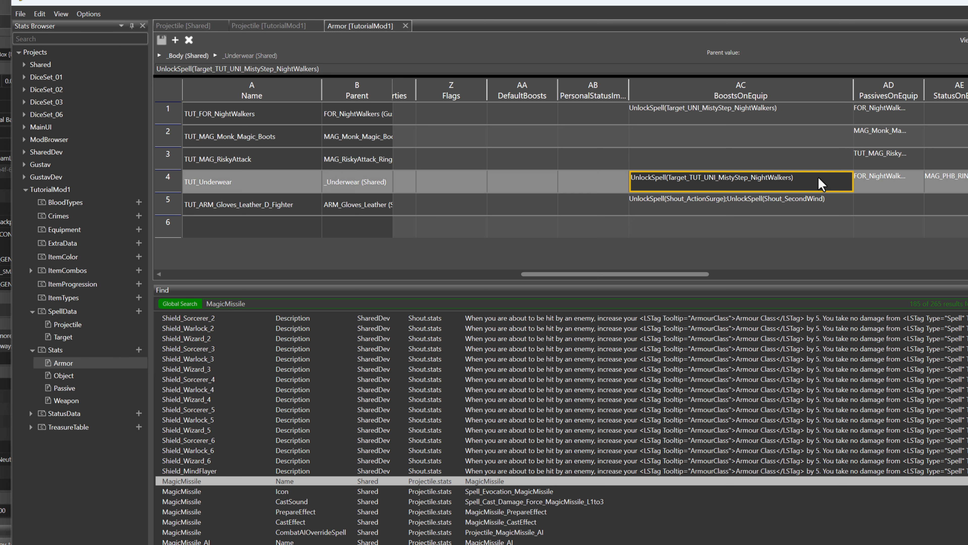
left_click(819, 179)
left_click(823, 181)
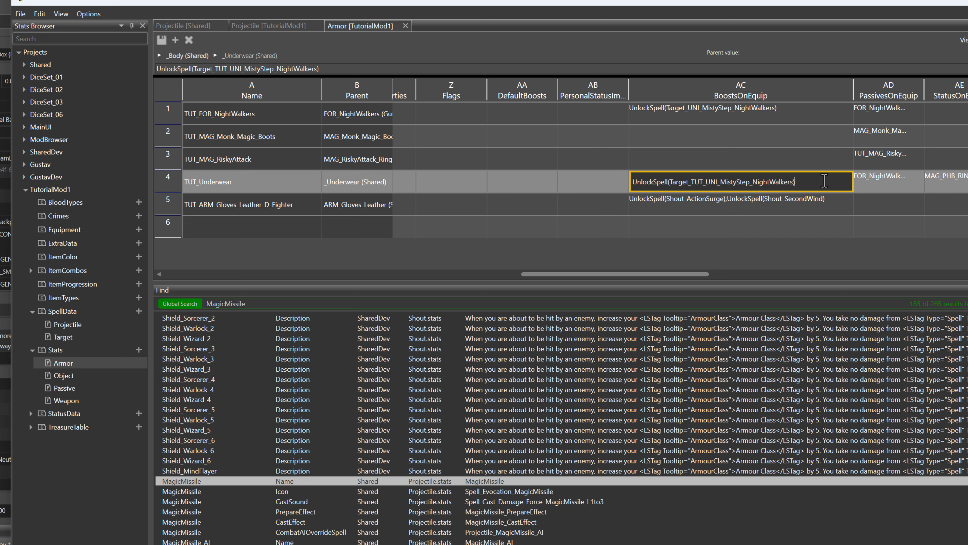
type(";Unl")
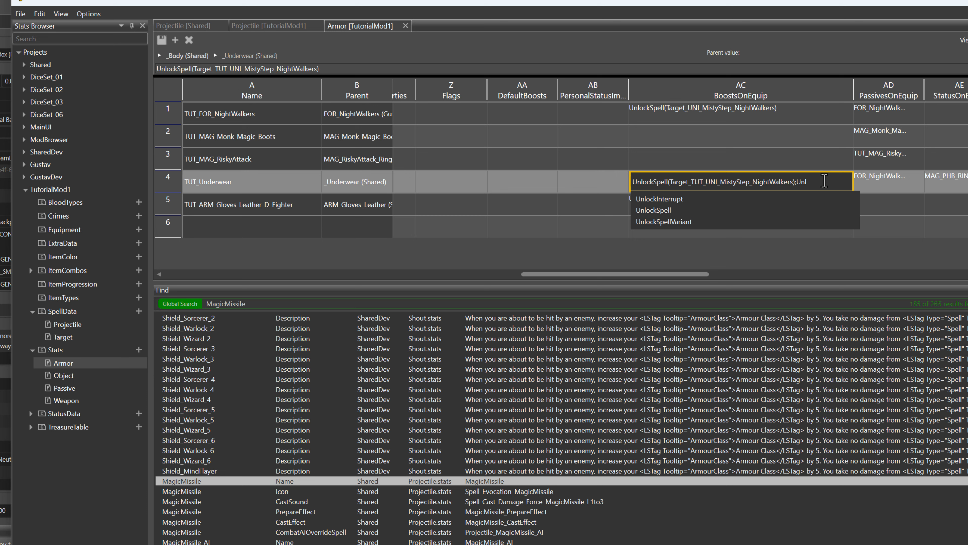
key("Down")
key("Down")
key("Return")
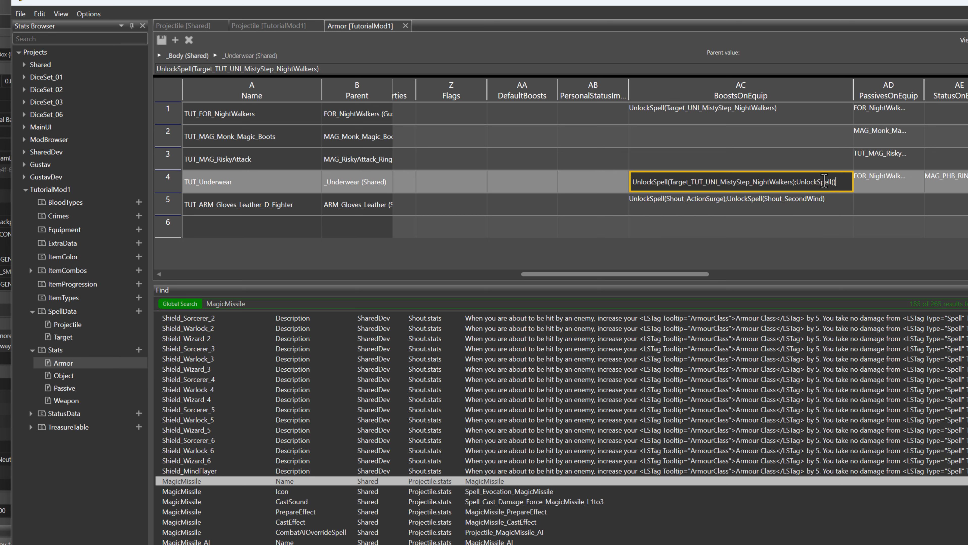
Complete the added boost in TUT_Underwear as UnlockSpell(Projectile_TUT_FrozenMissile), consulting the Projectile stats for the spell name
type("Pro")
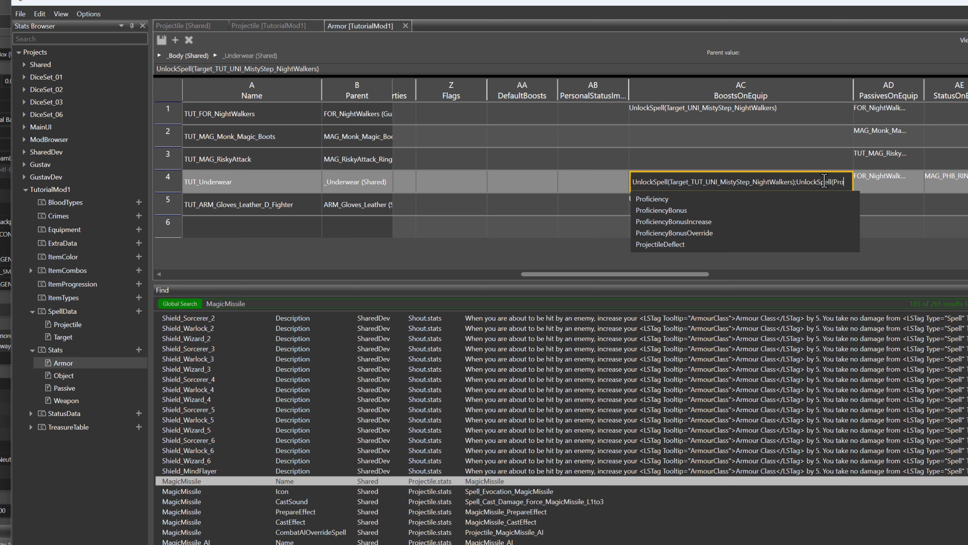
type("jectile")
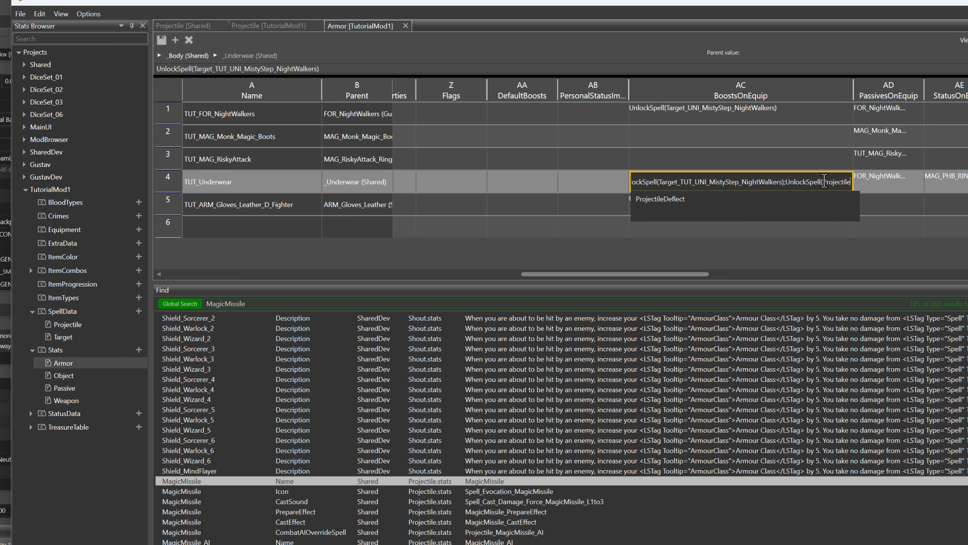
type("_TUT")
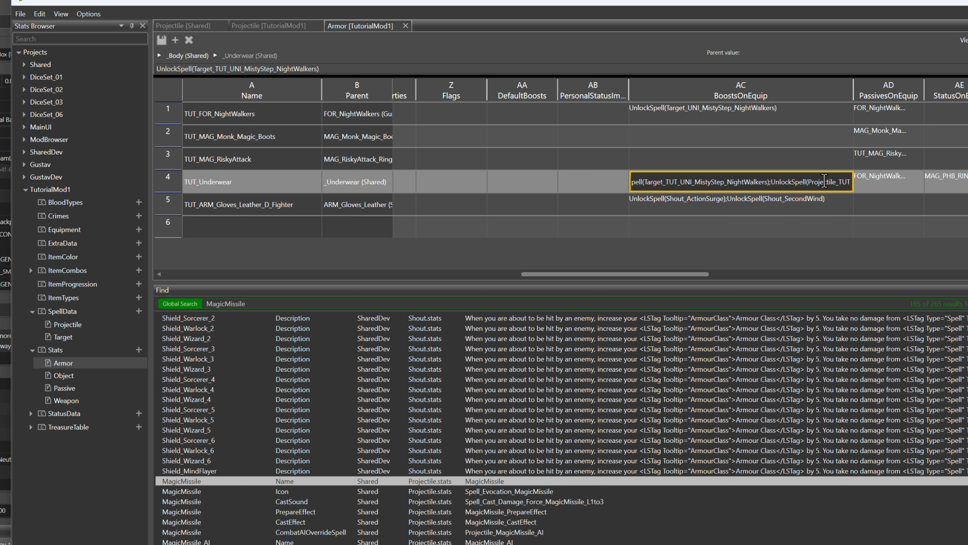
type("_")
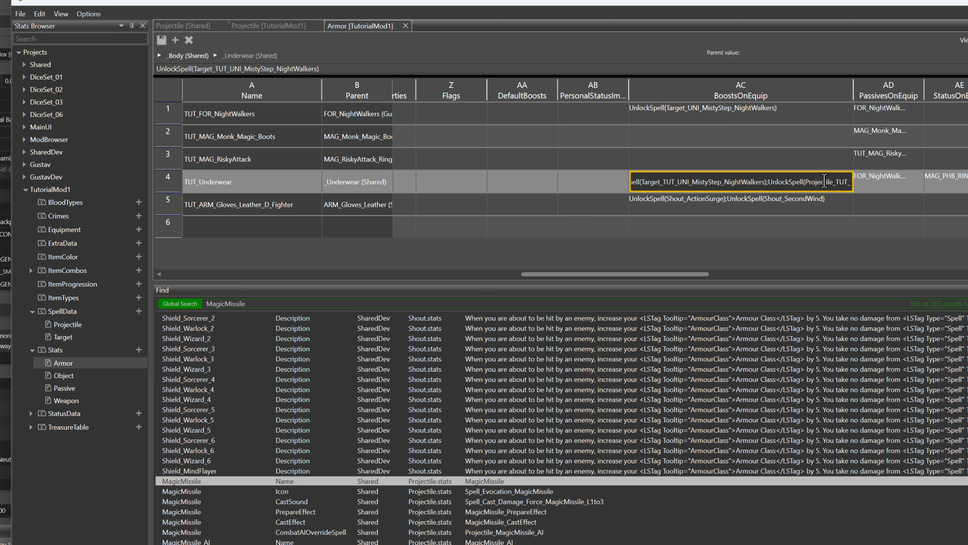
left_click(251, 26)
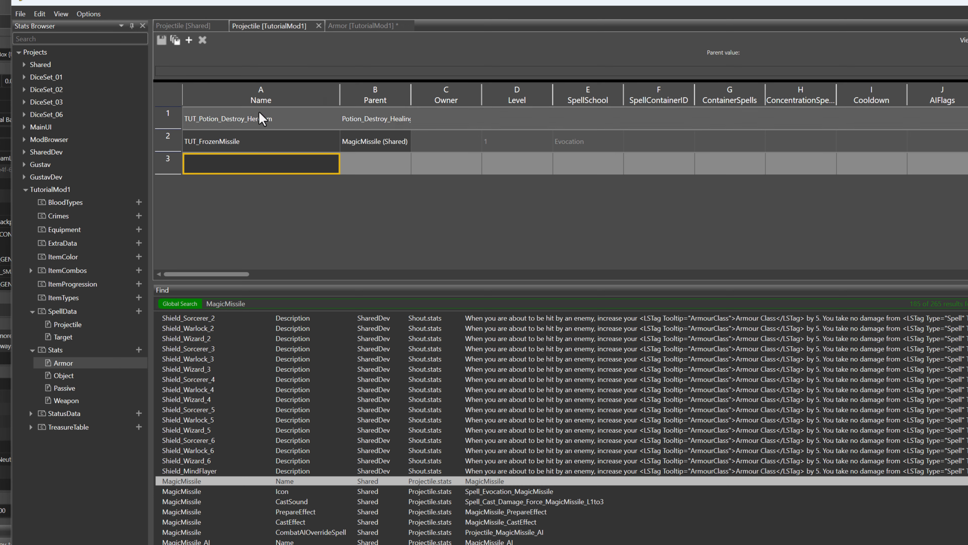
left_click(364, 26)
left_click(836, 180)
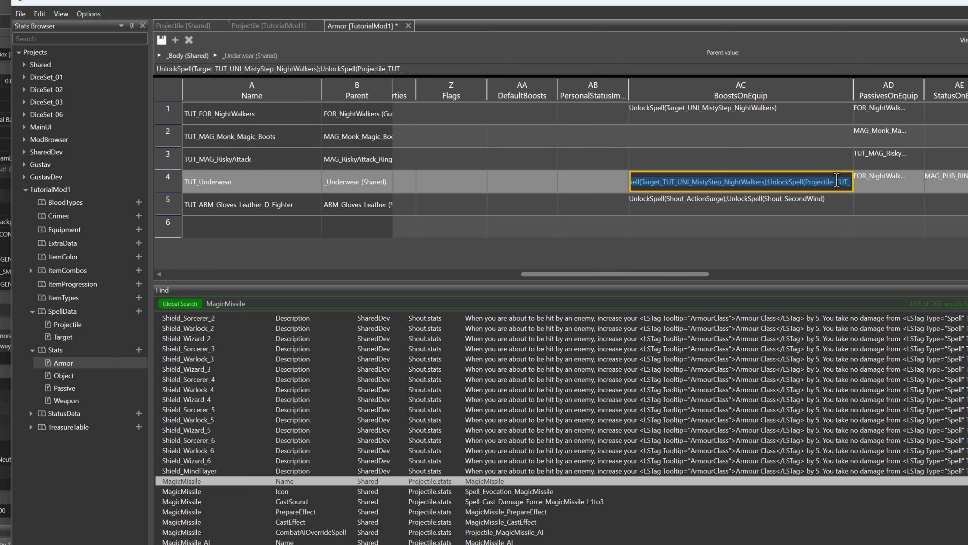
key("End")
type("Fro")
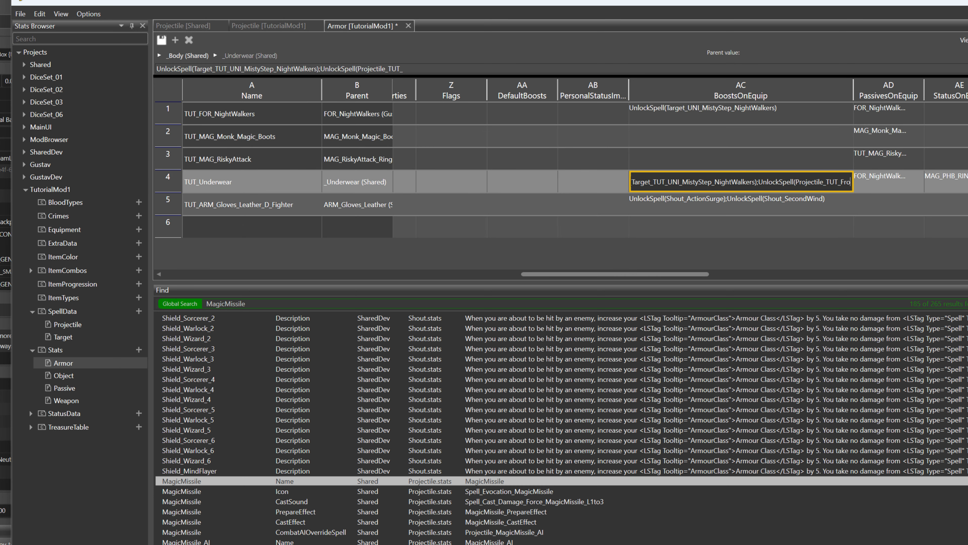
type("zenMissile)")
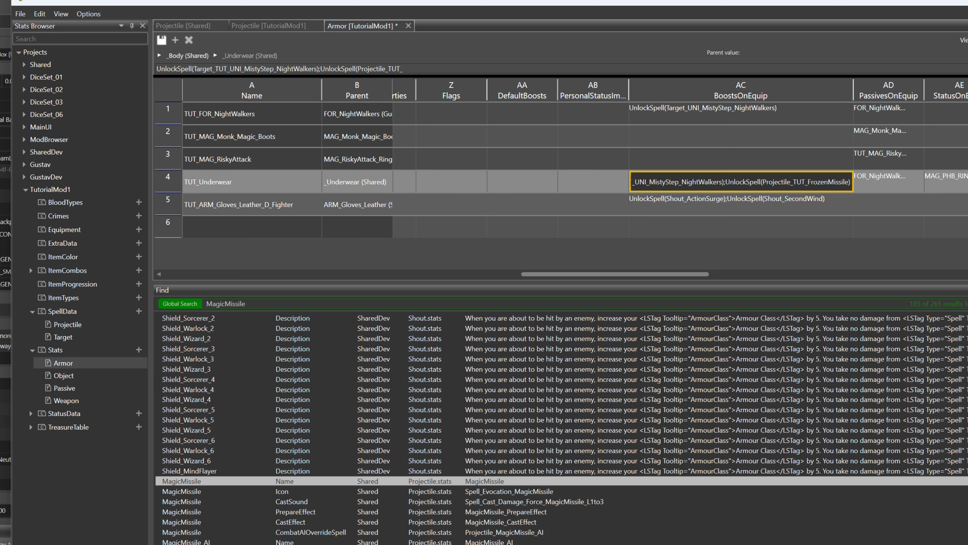
Check the unlocked spell's name against the Projectile stats of TutorialMod1 and save the Armor stats
left_click(277, 30)
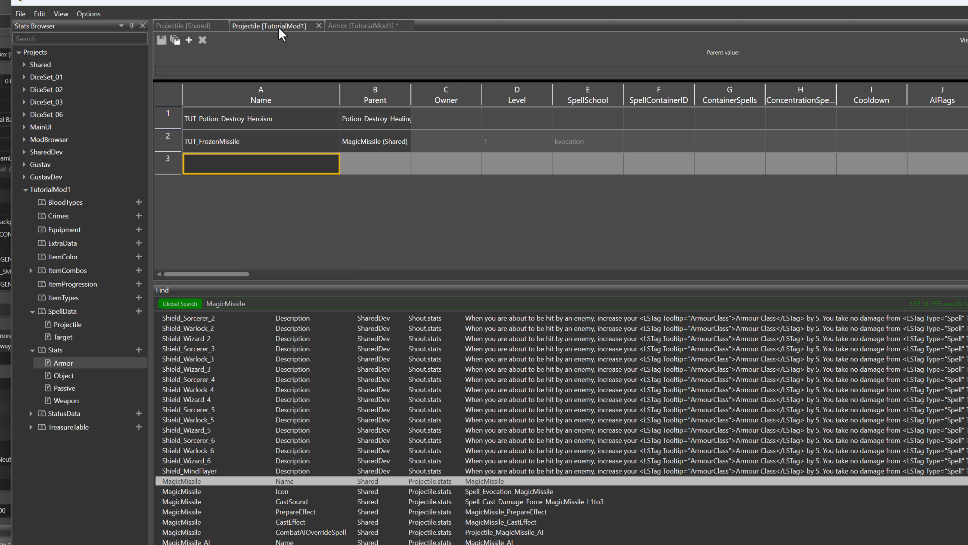
left_click(354, 25)
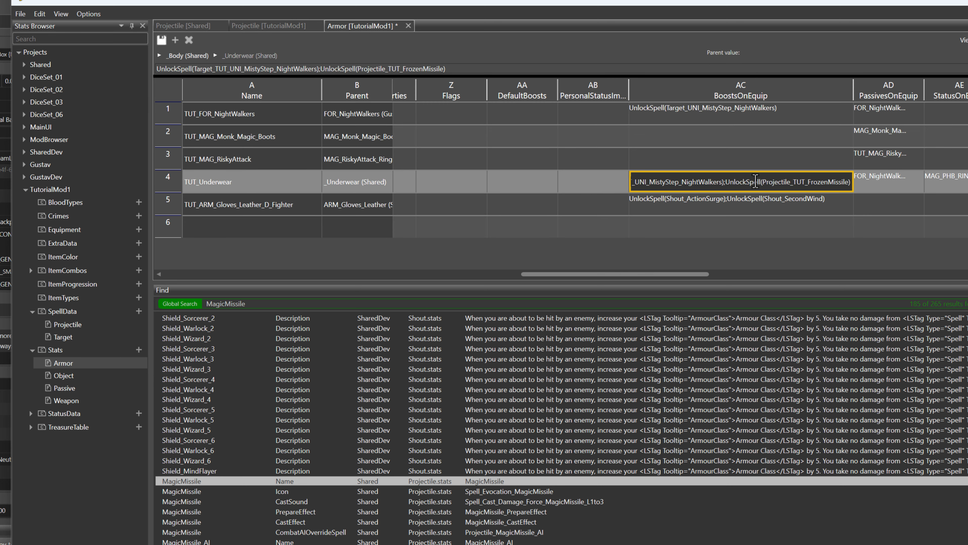
key("ctrl+a")
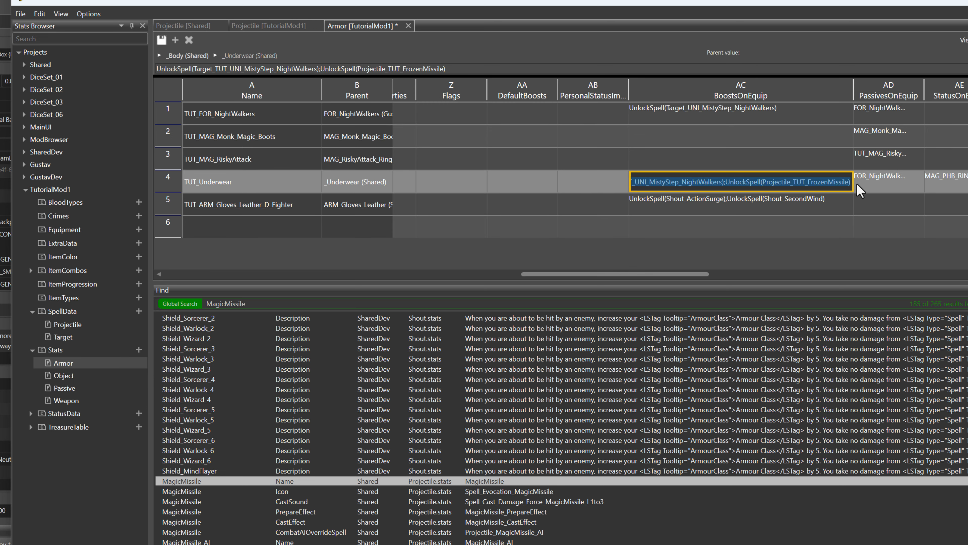
left_click(887, 189)
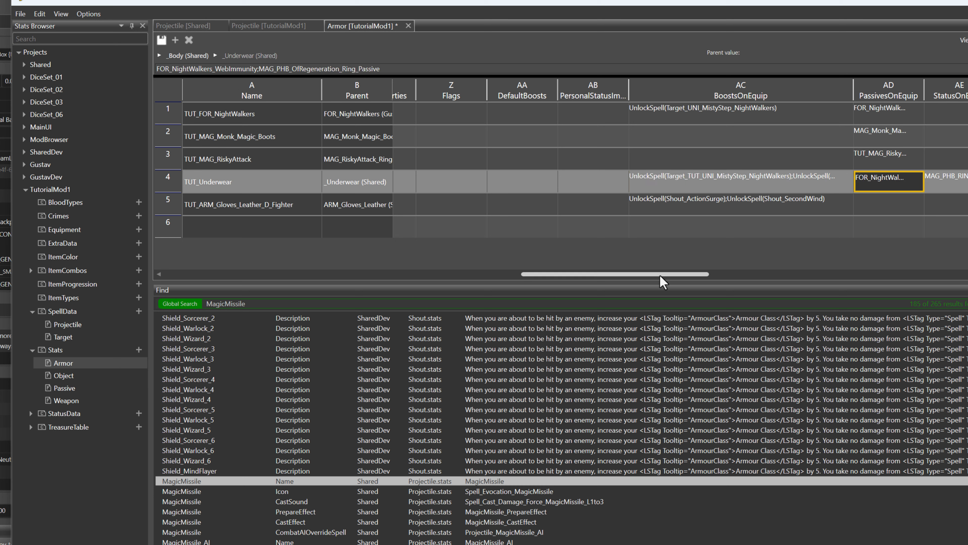
left_click_drag(660, 276, 306, 276)
left_click(222, 227)
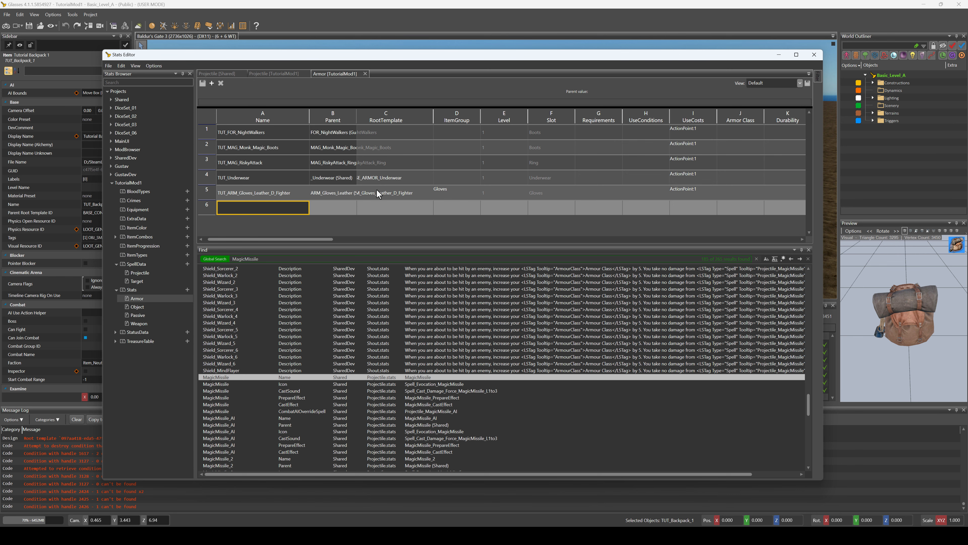
key("ctrl+s")
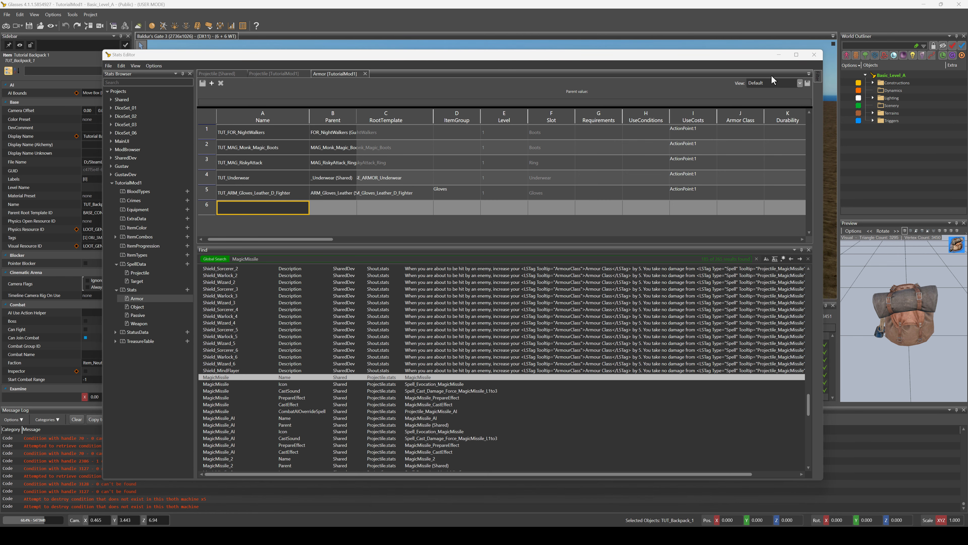
Start game mode in the current level and open the in-game console window
left_click(17, 35)
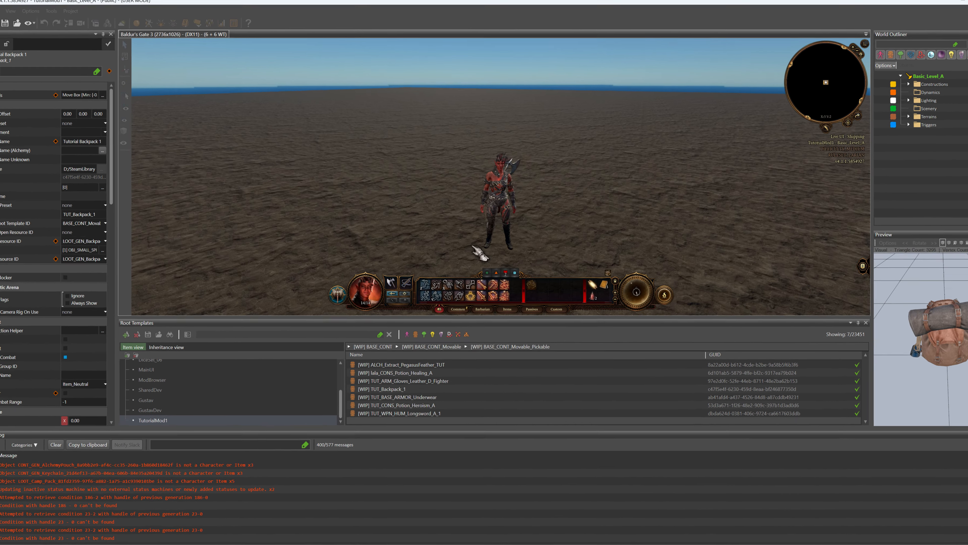
left_click(474, 249)
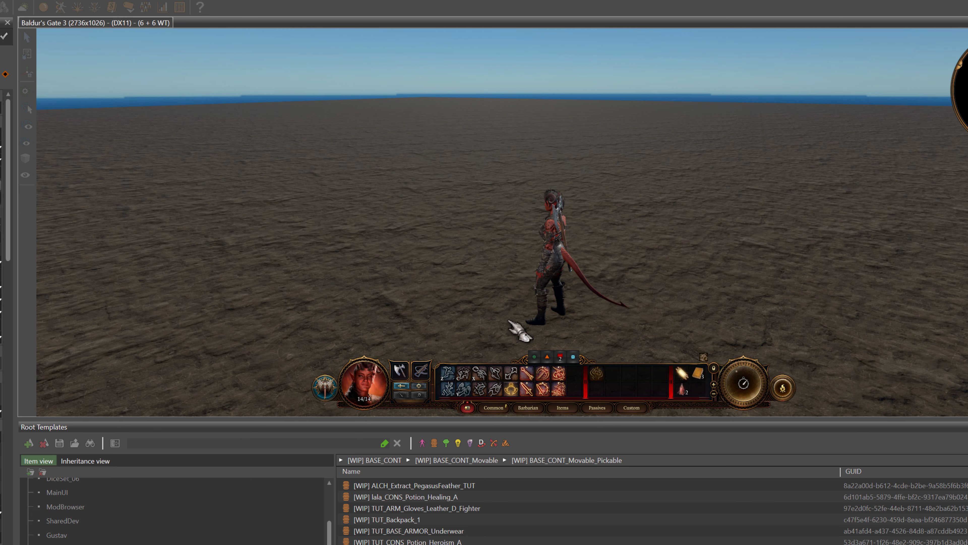
key("grave")
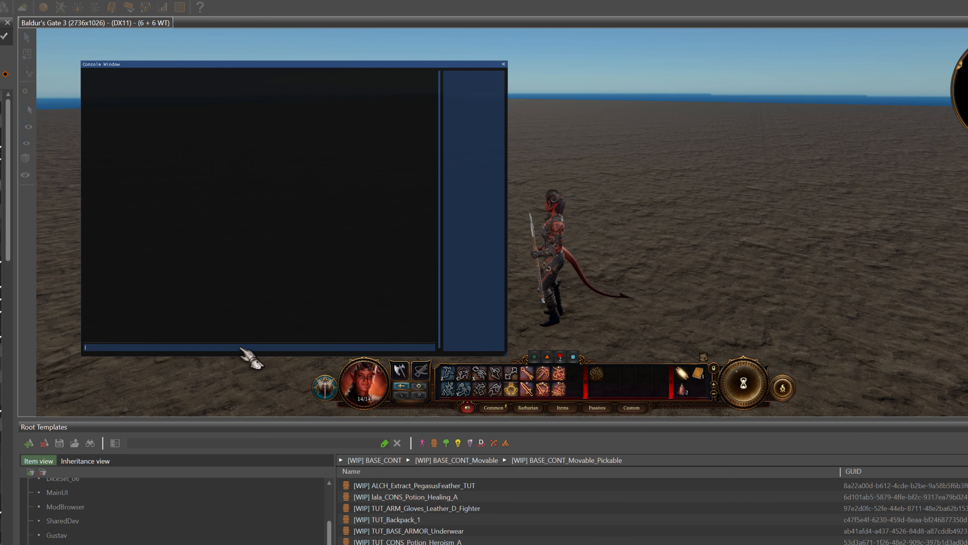
Spawn the TUT_Backpack_1 item with the spawnItem console command and close the console
type("spaw")
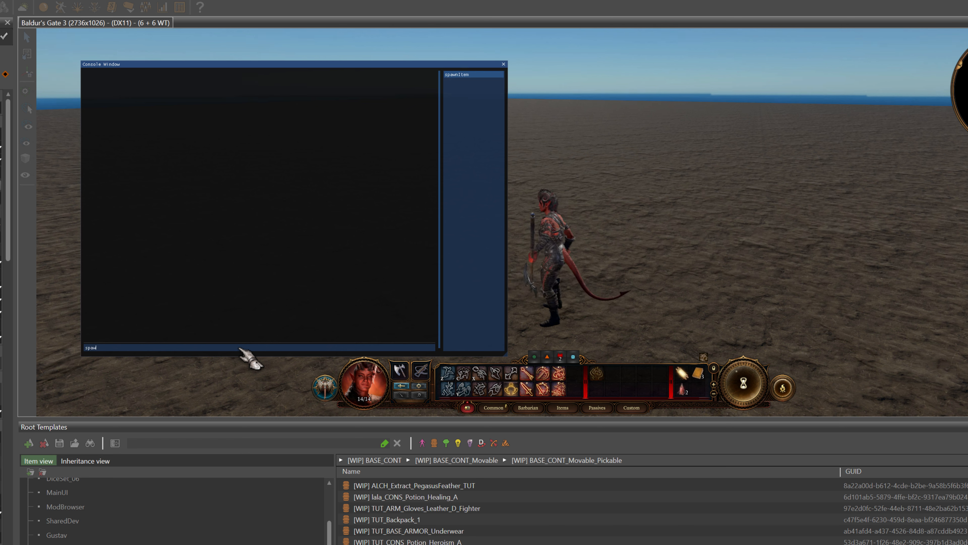
type("nI")
key("Tab")
type("T")
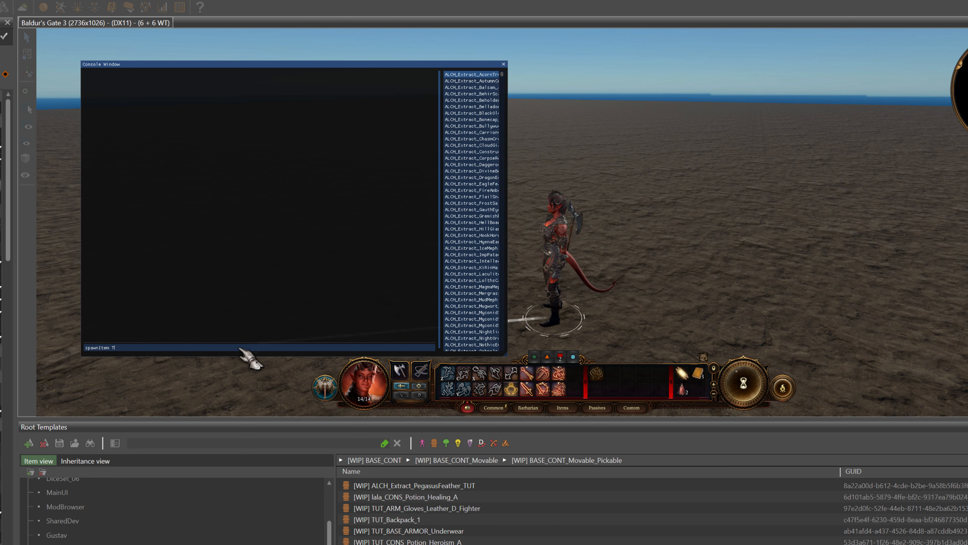
type("UT")
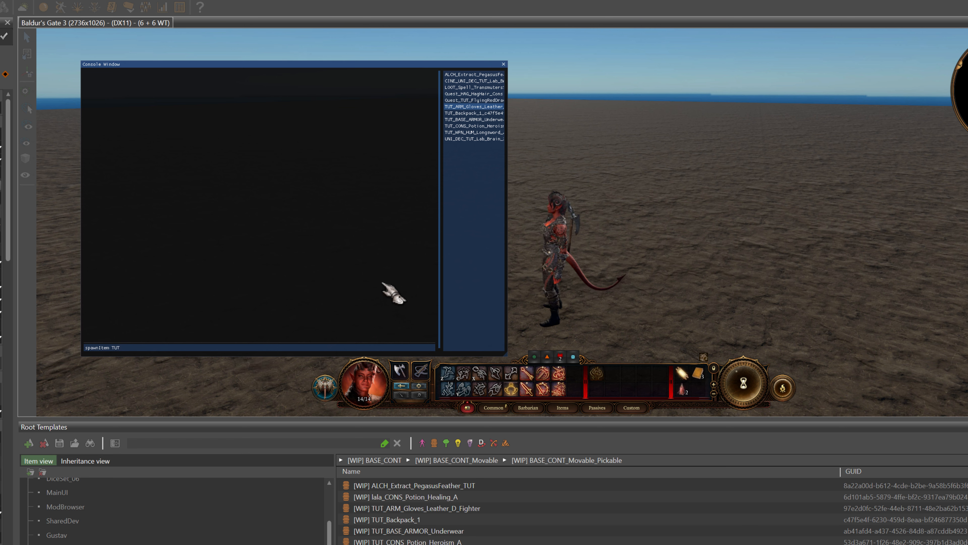
left_click(466, 113)
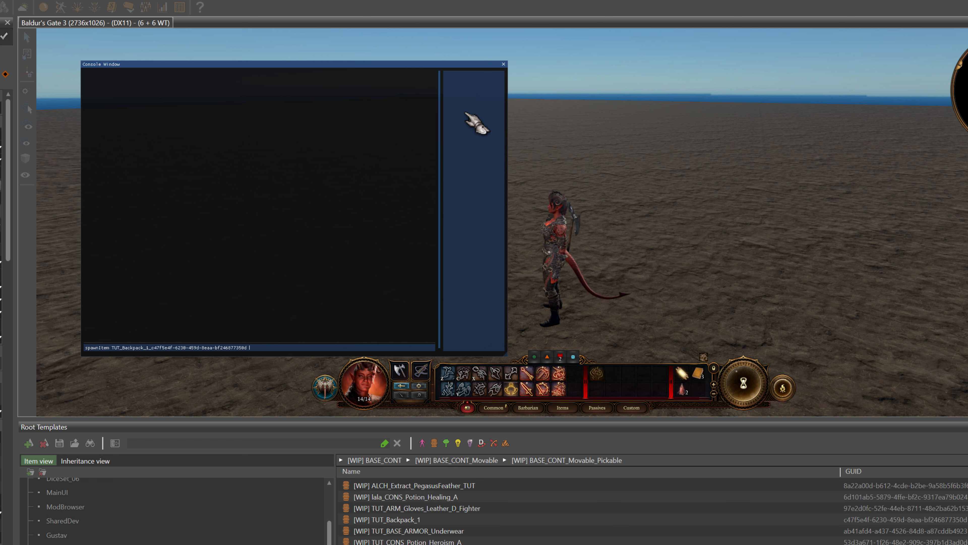
key("Return")
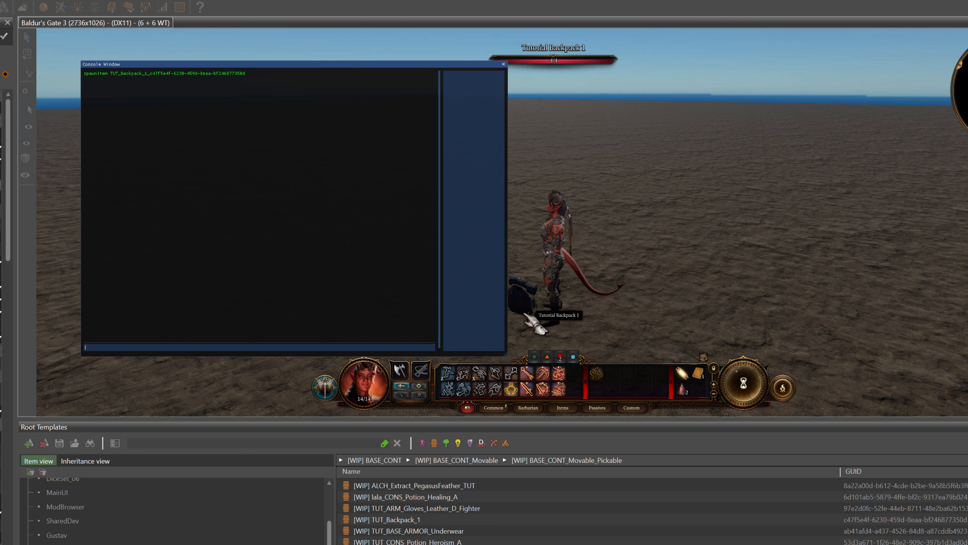
left_click(503, 63)
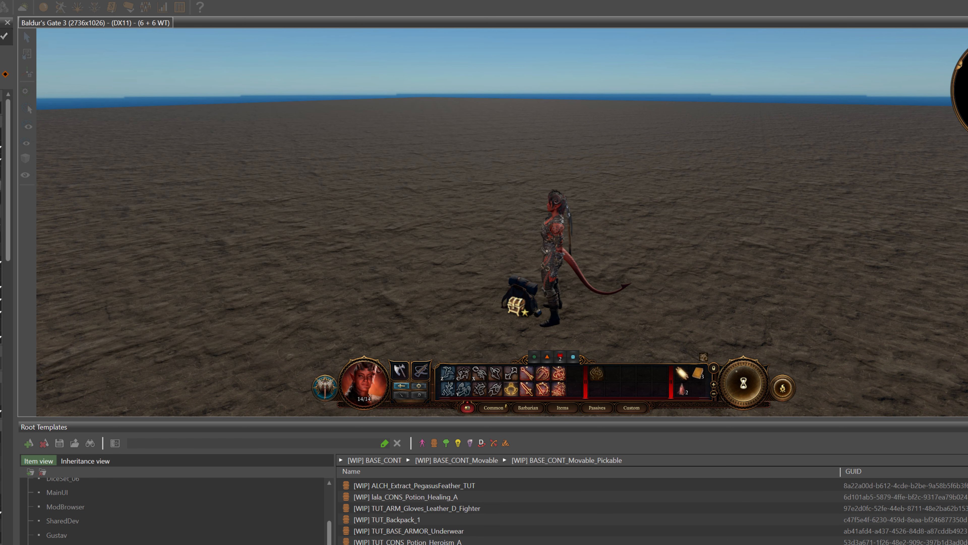
Open the spawned Tutorial Backpack, take the Tutorial Underwear out of it and close the backpack
right_click(519, 288)
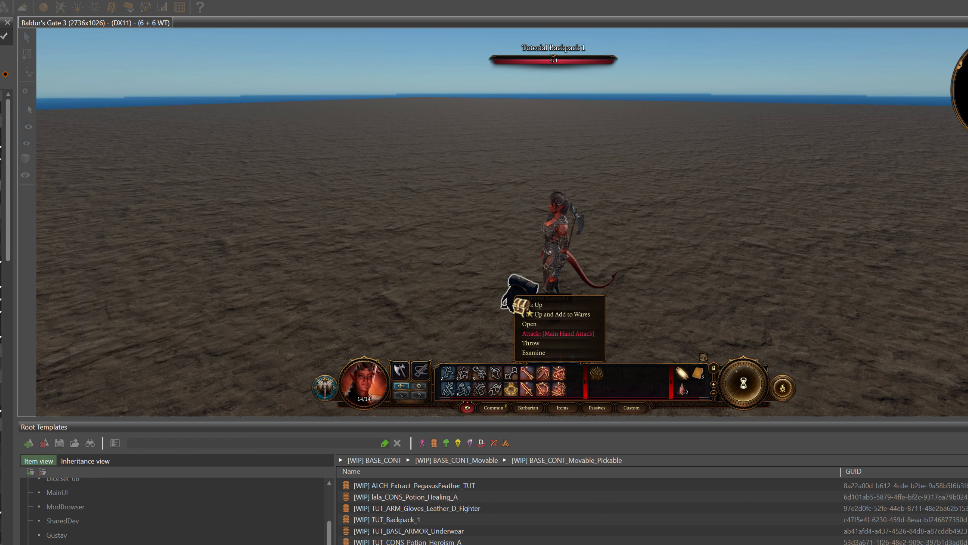
left_click(536, 325)
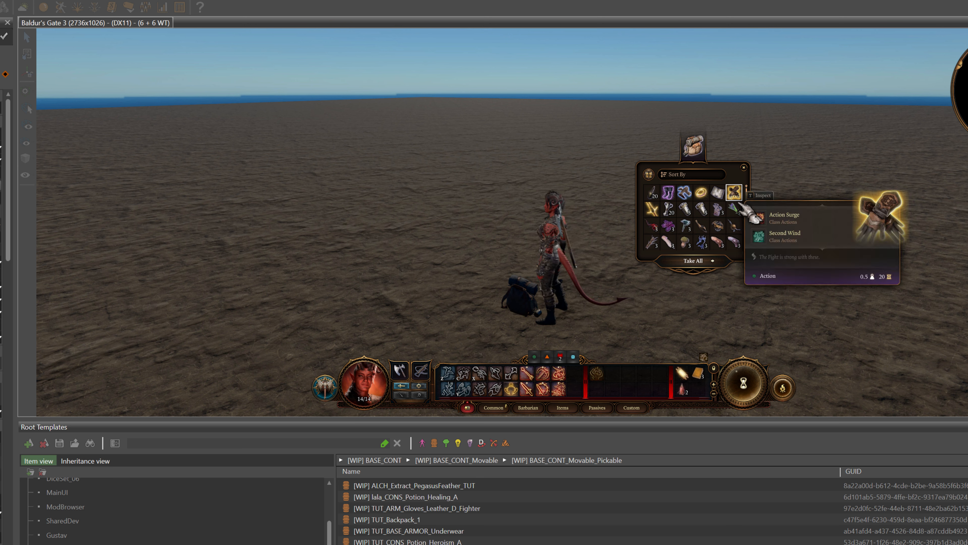
left_click(720, 192)
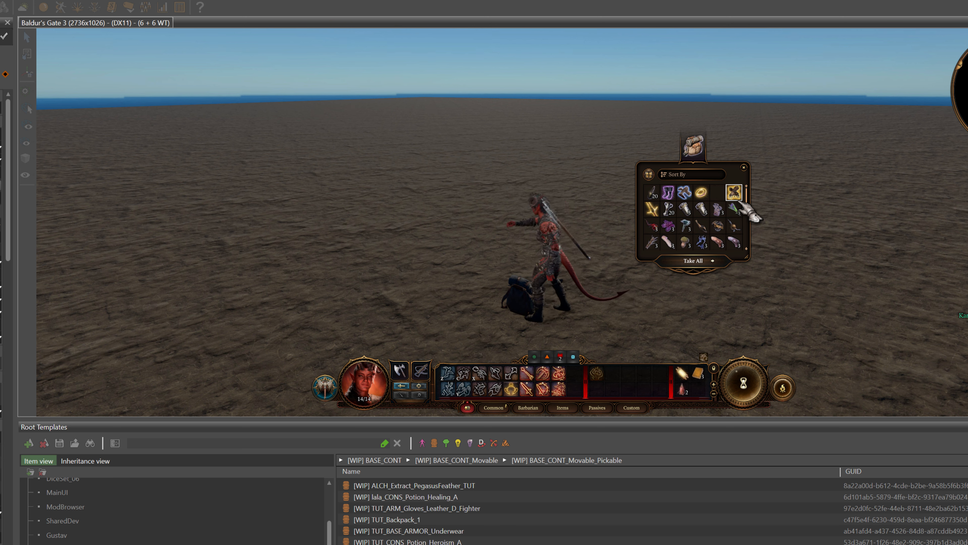
left_click(745, 168)
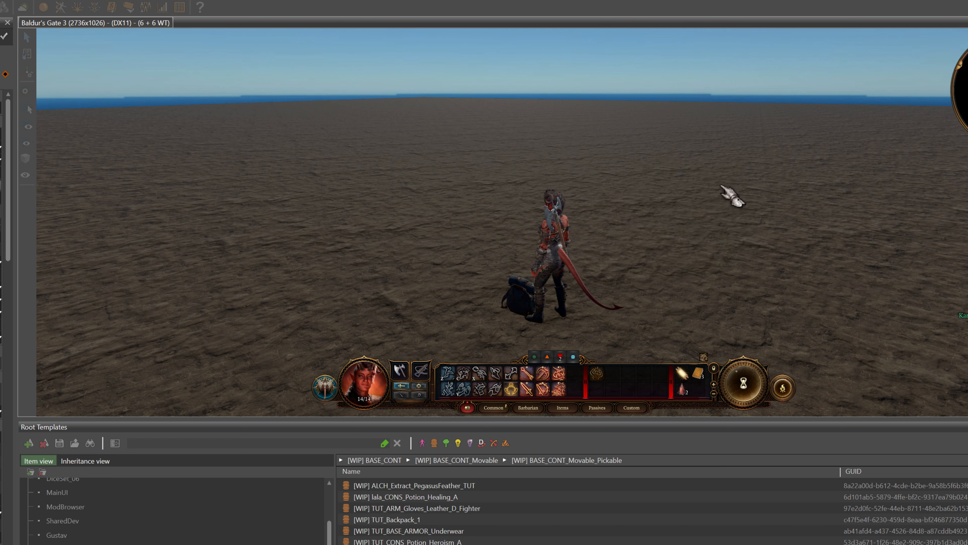
Equip the Tutorial Underwear from the character's inventory and add a third row to the hotbar
key("i")
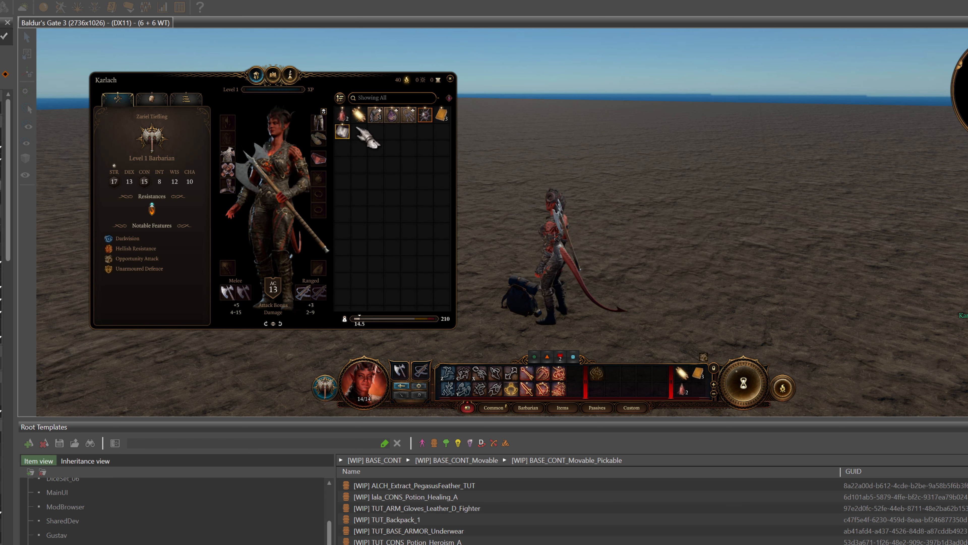
left_click(343, 132)
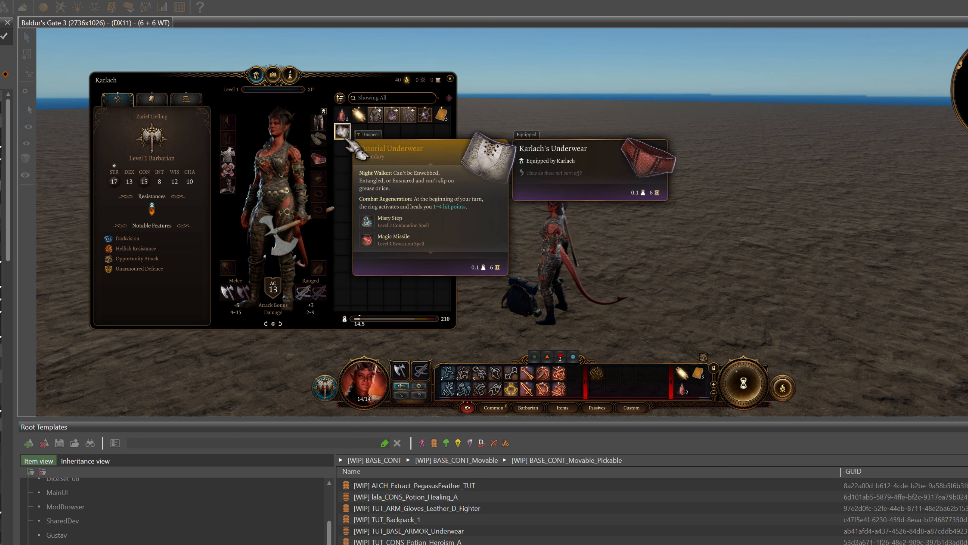
double_click(343, 133)
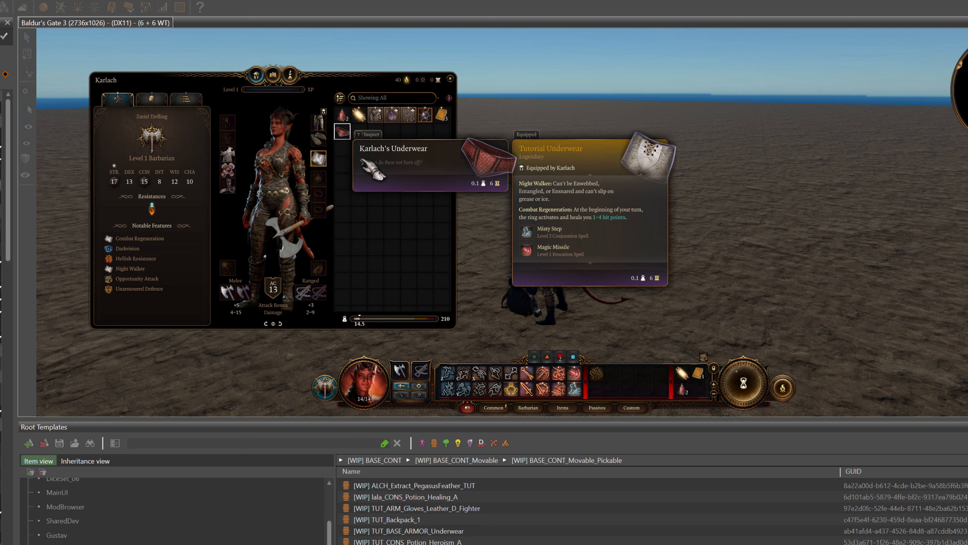
left_click(714, 384)
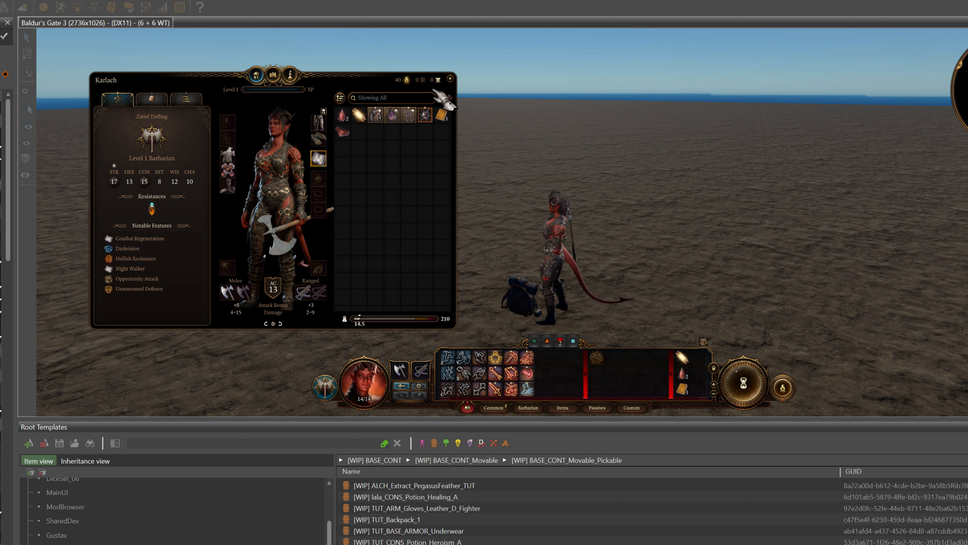
left_click(450, 79)
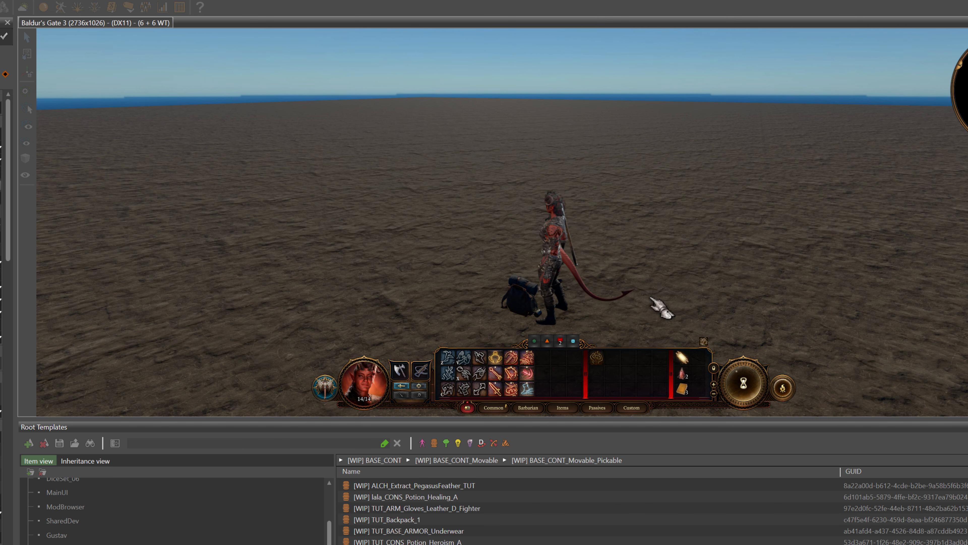
Move the character away from the backpack and cast the cold-damage Magic Missile at the wolf
left_click(657, 305)
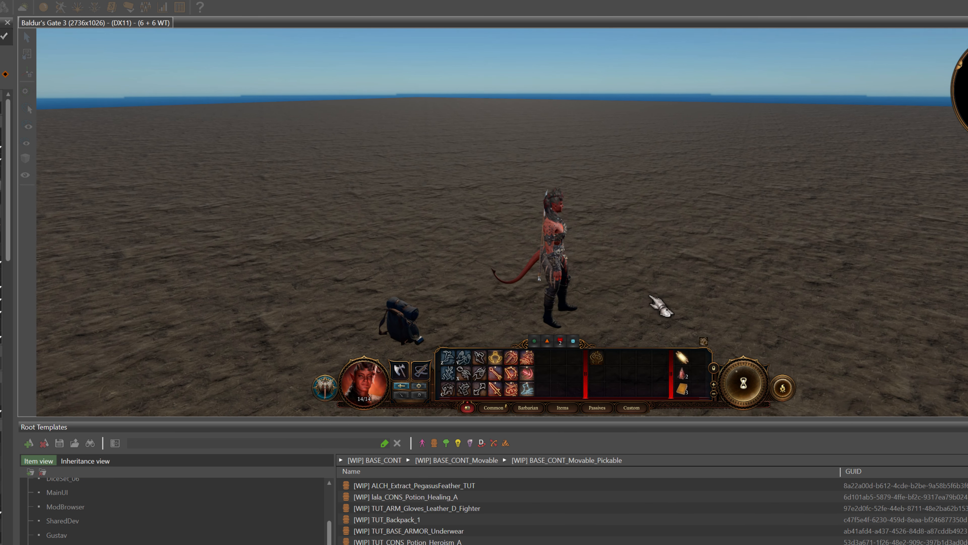
key("ctrl")
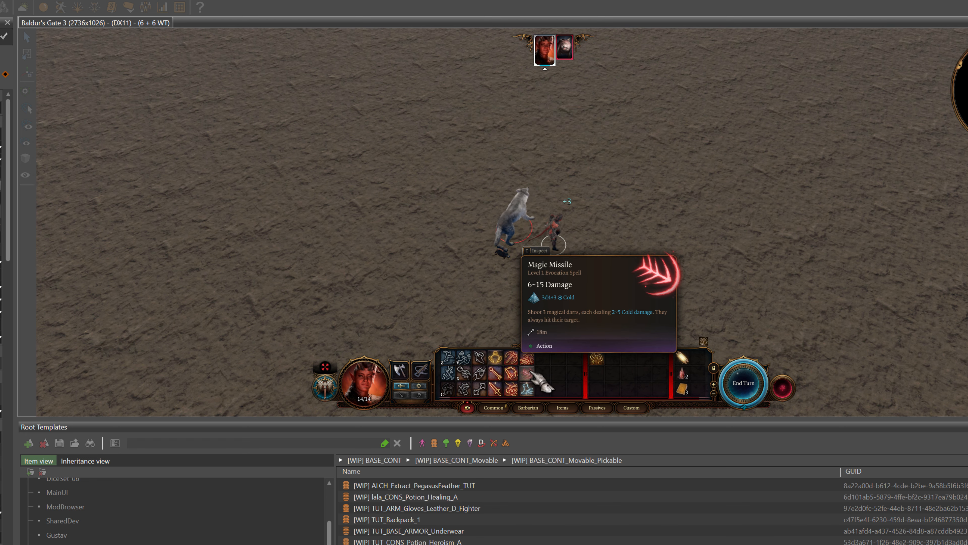
left_click(531, 371)
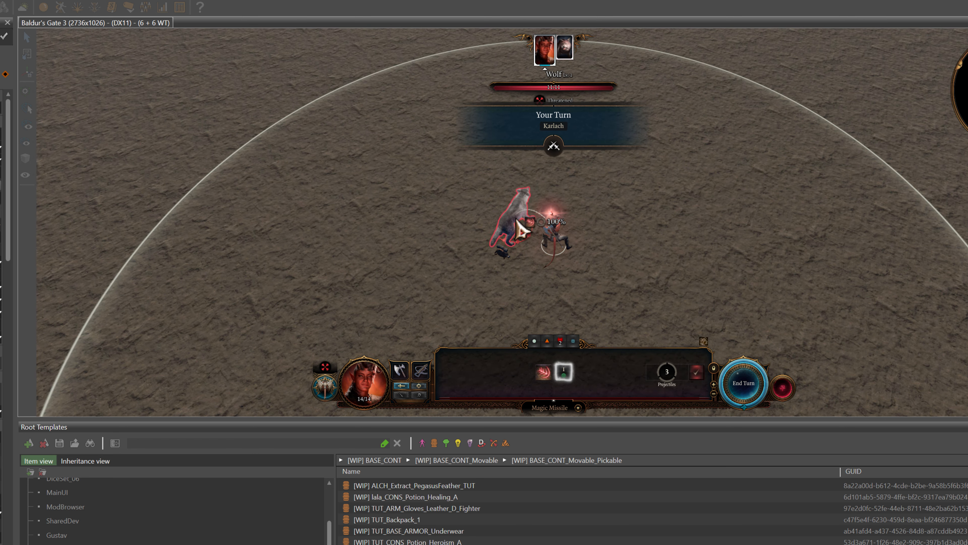
left_click(520, 229)
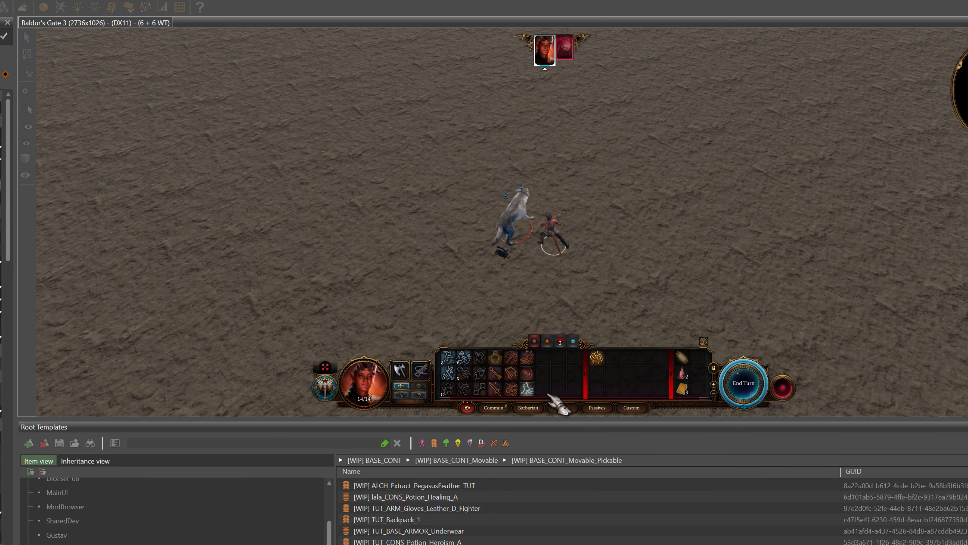
Cast Misty Step to a spot right beside the character and end the turn
left_click(530, 398)
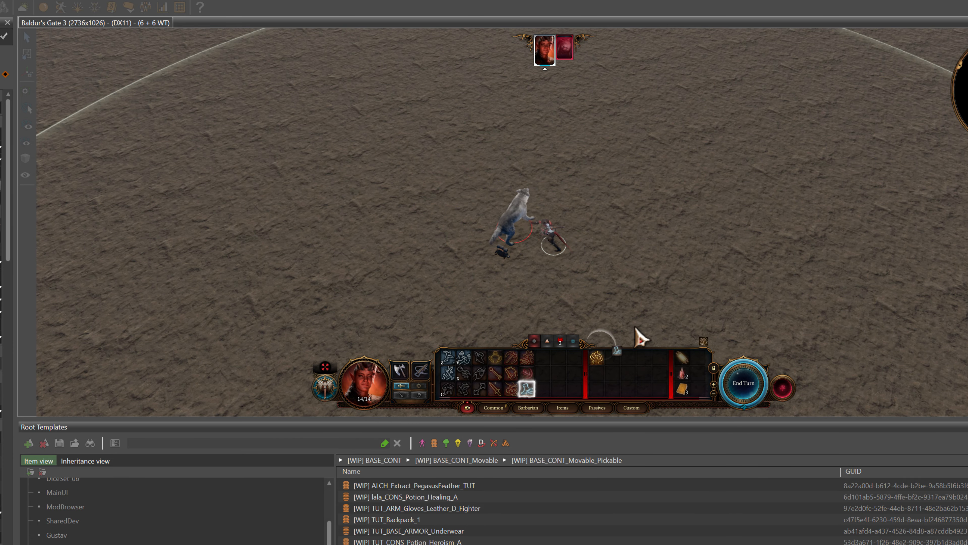
left_click(574, 255)
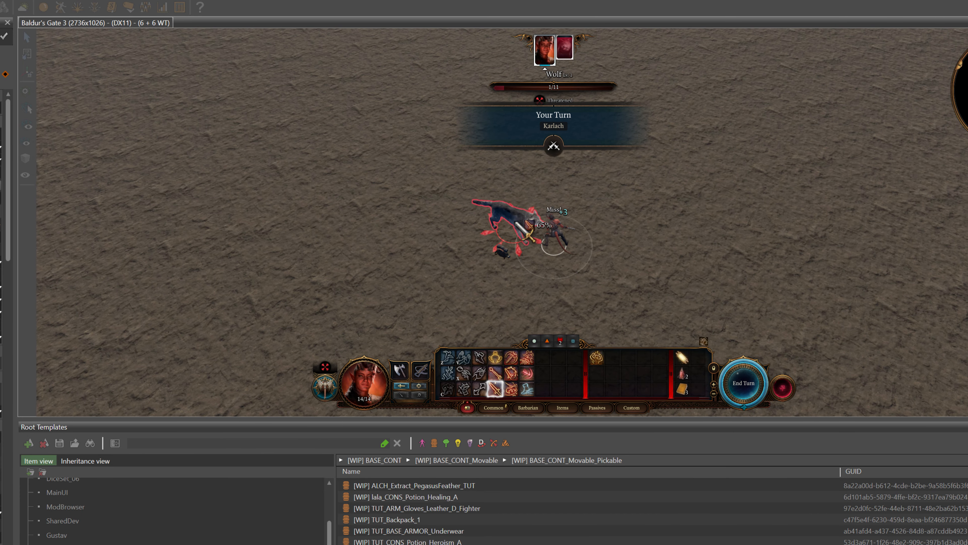
left_click(744, 384)
Cast the cold-damage Magic Missile at the wolf again and inspect its damage roll in the combat log
left_click(526, 373)
left_click(519, 216)
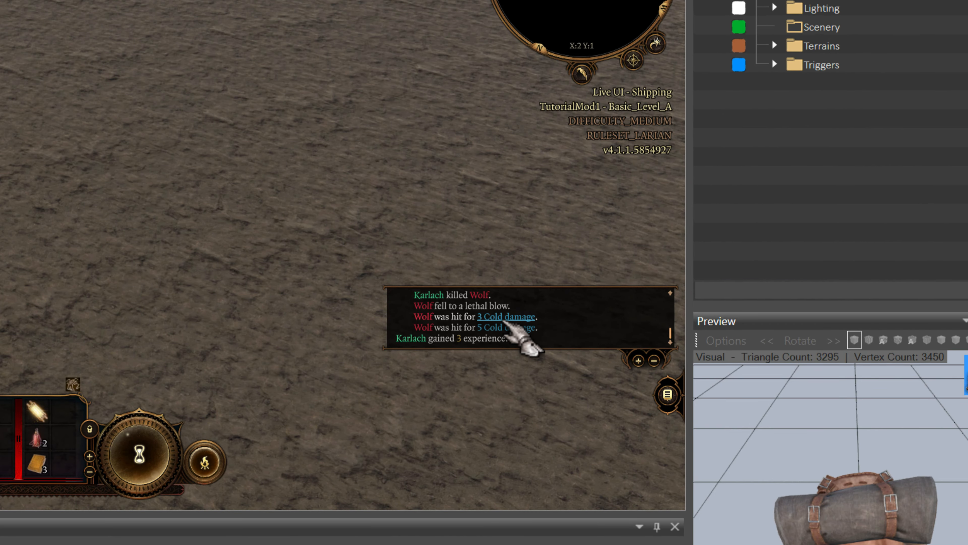
mouse_move(509, 332)
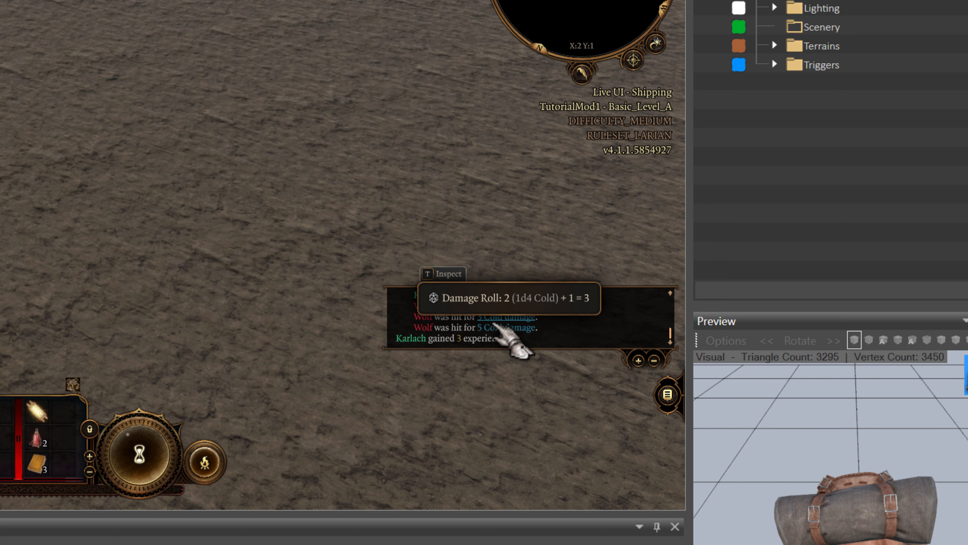
mouse_move(535, 318)
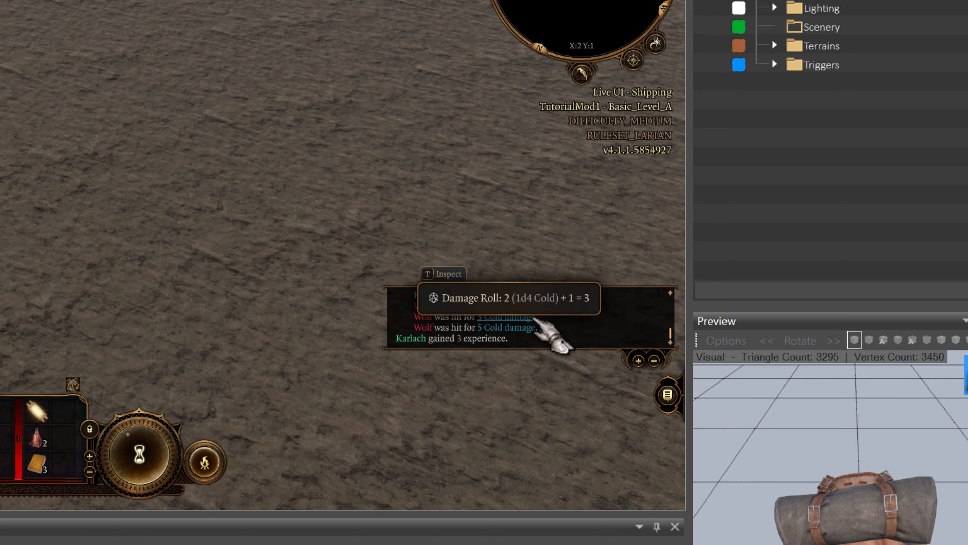
left_click(674, 393)
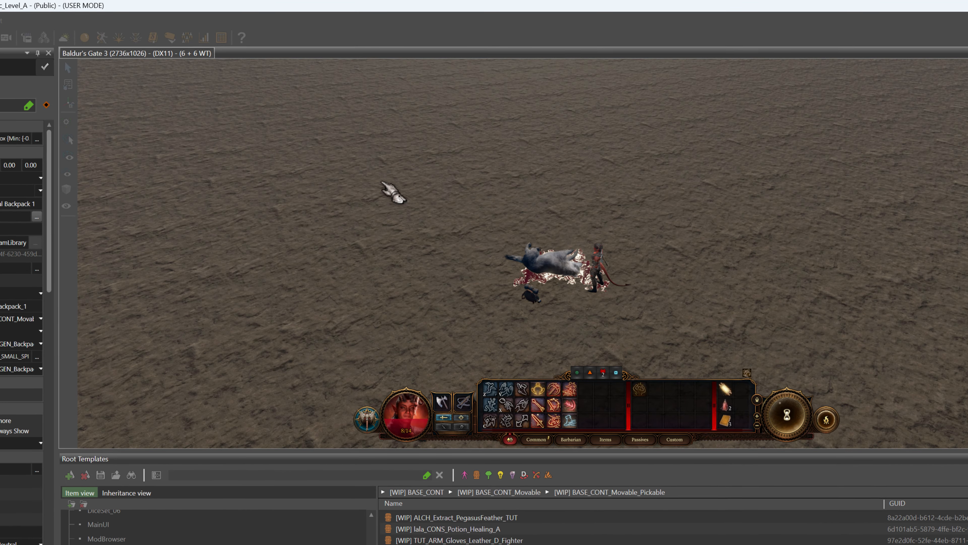
Return to editor mode and open the Projectile stats of TutorialMod1 in the Stats Editor
key("ctrl+F7")
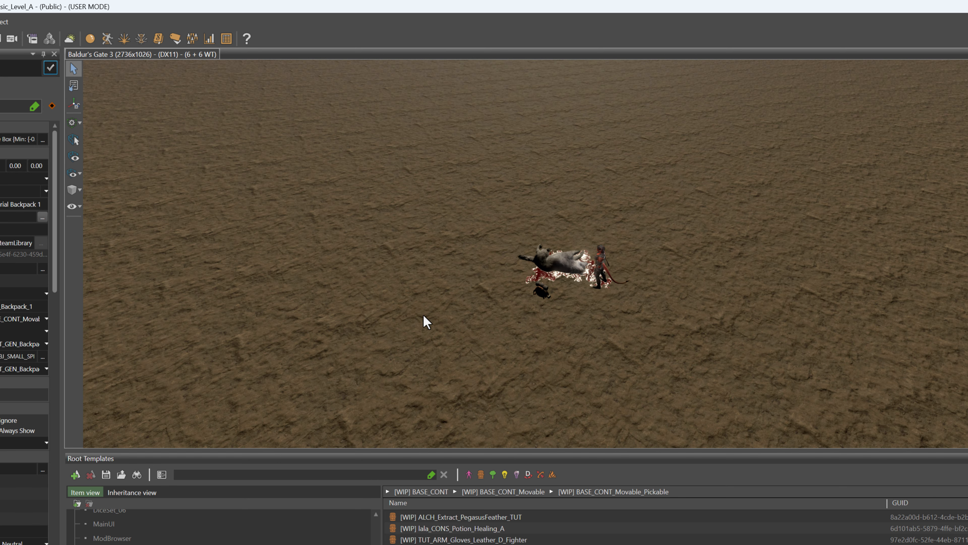
left_click(209, 39)
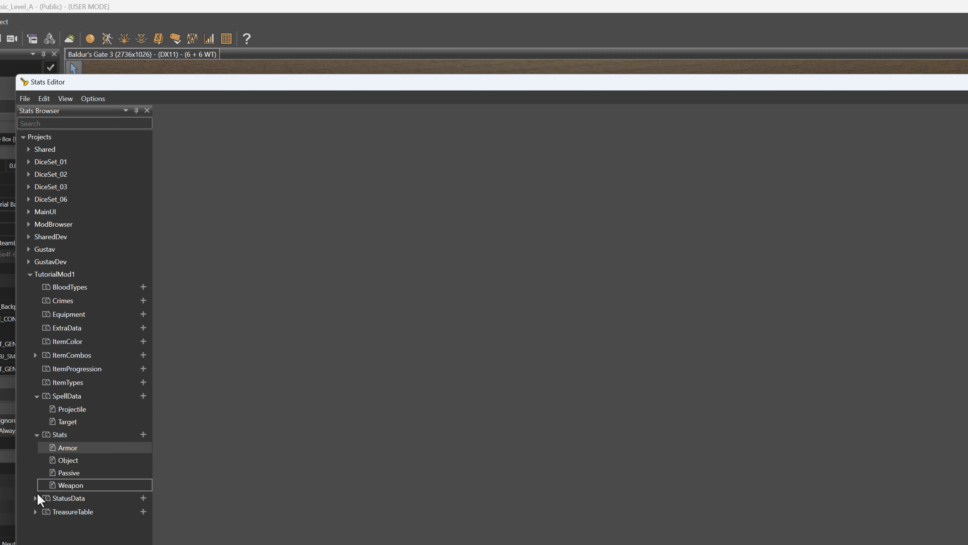
left_click(83, 411)
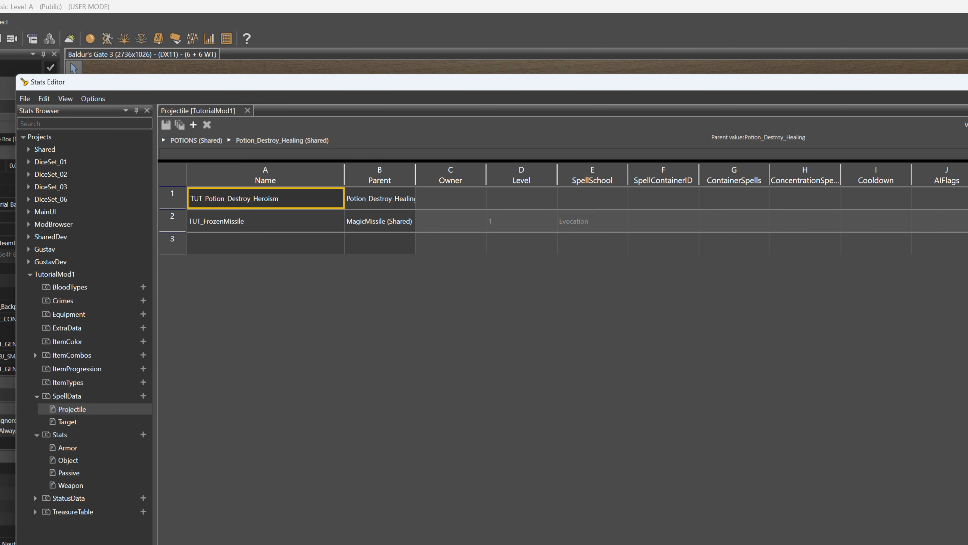
Set the DisplayName of TUT_FrozenMissile to "Frozen Missile"
scroll(691, 209, "right", 20)
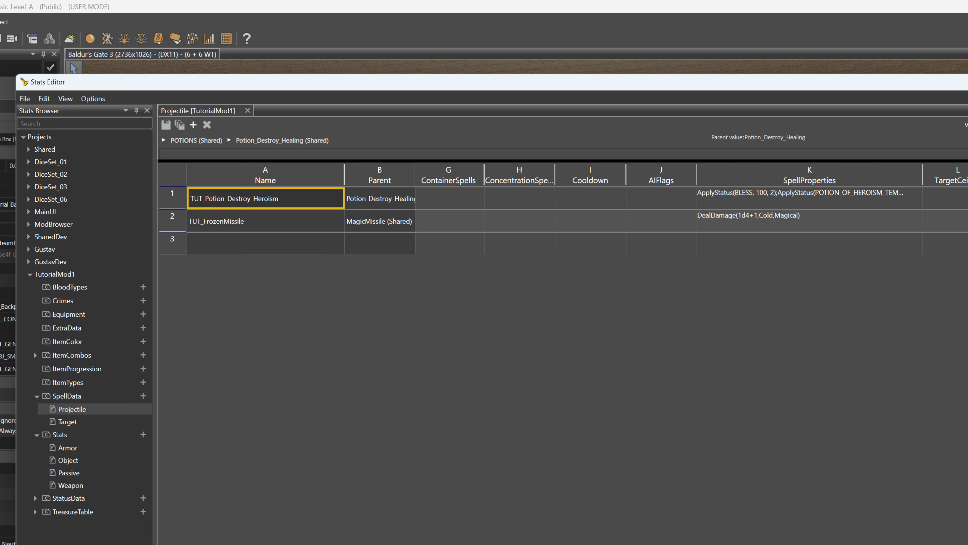
scroll(692, 209, "right", 9)
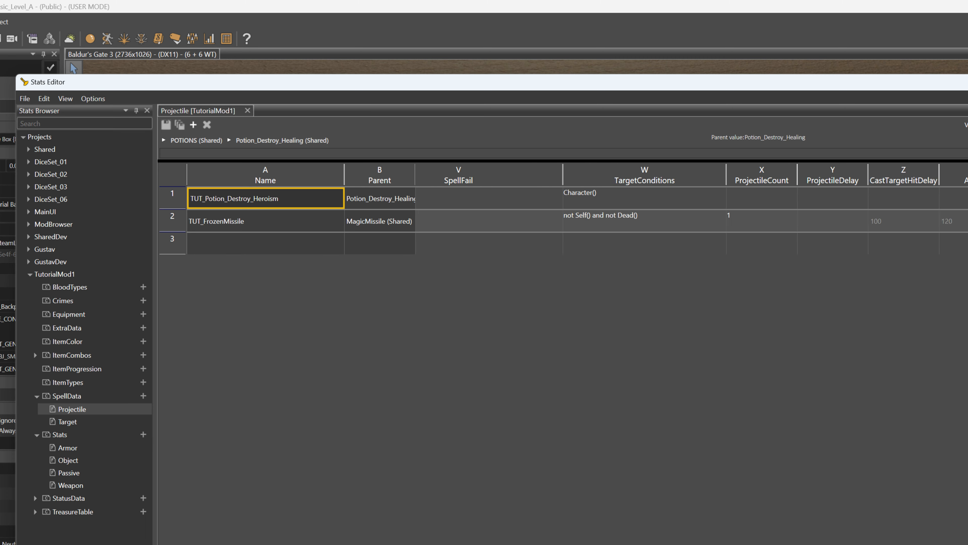
scroll(692, 209, "left", 20)
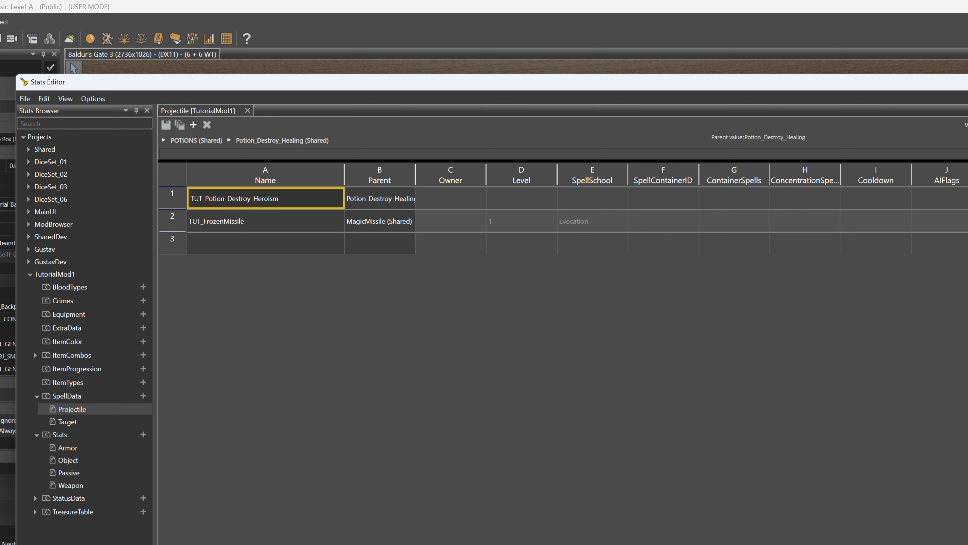
scroll(692, 209, "right", 9)
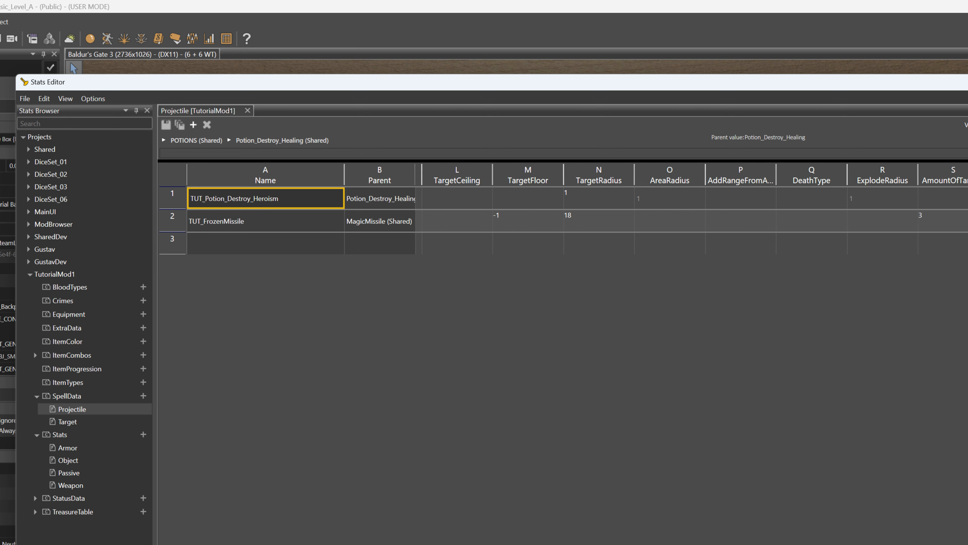
scroll(691, 209, "right", 11)
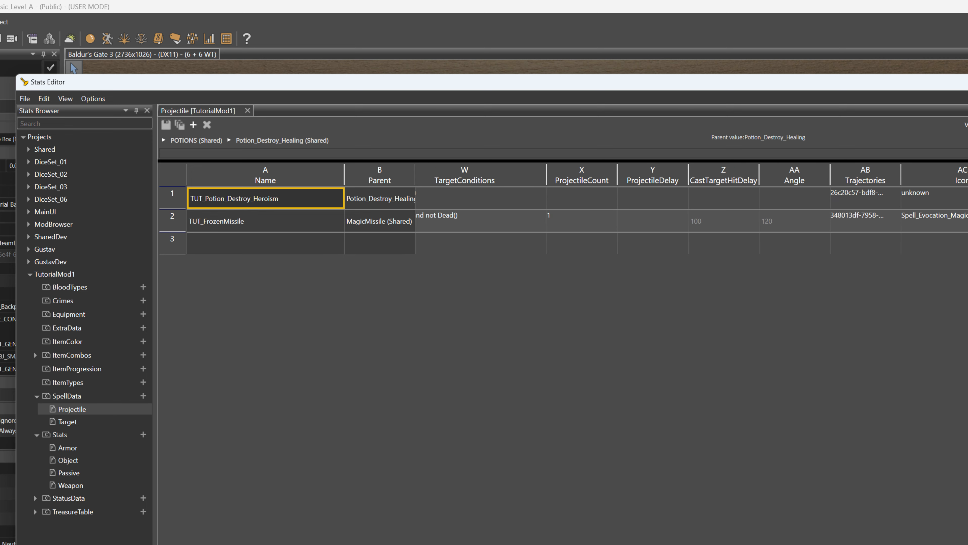
scroll(691, 209, "right", 4)
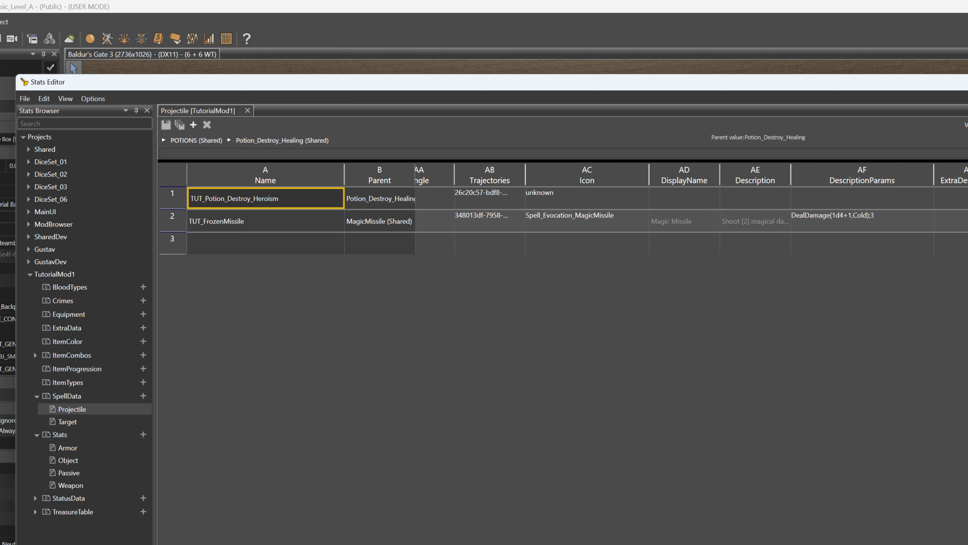
scroll(692, 209, "right", 1)
left_click(675, 222)
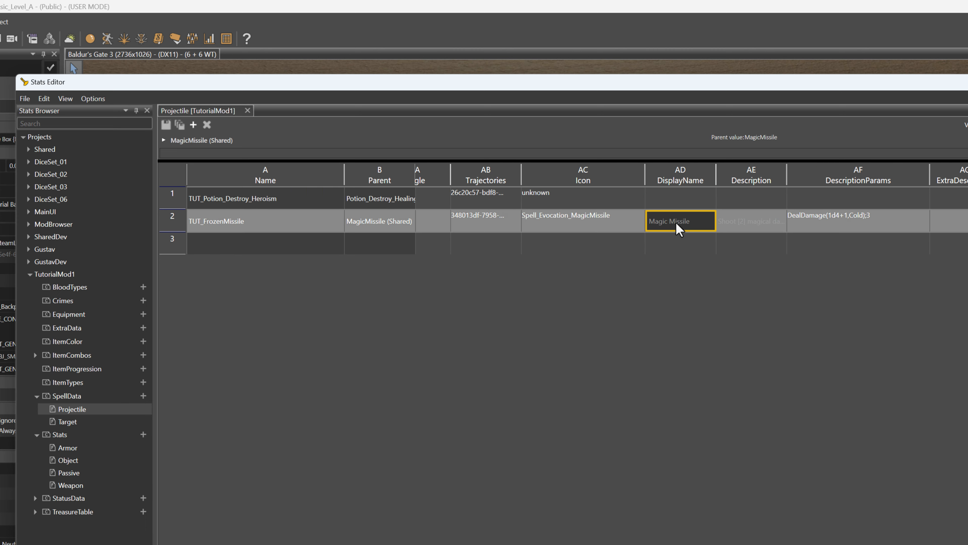
key("ctrl+a")
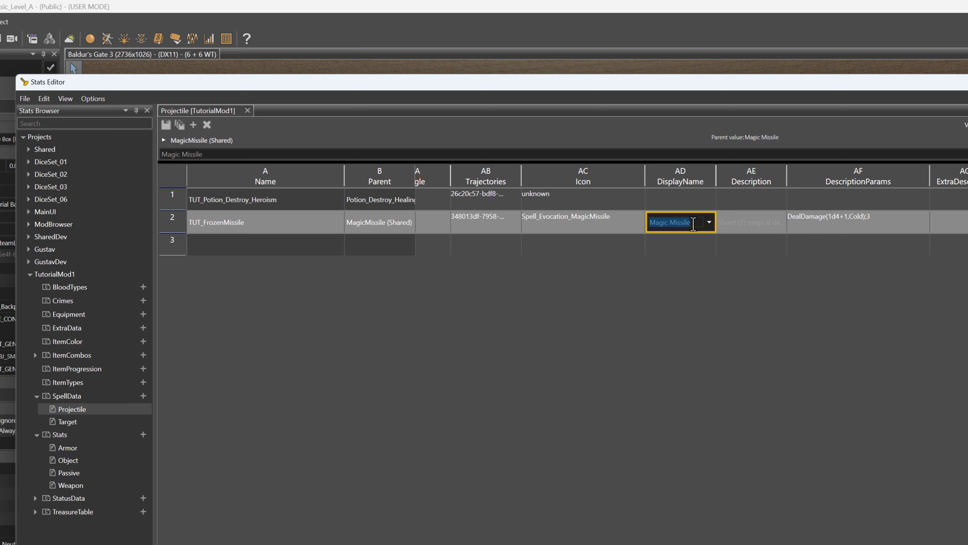
type("Frozen")
key("Return")
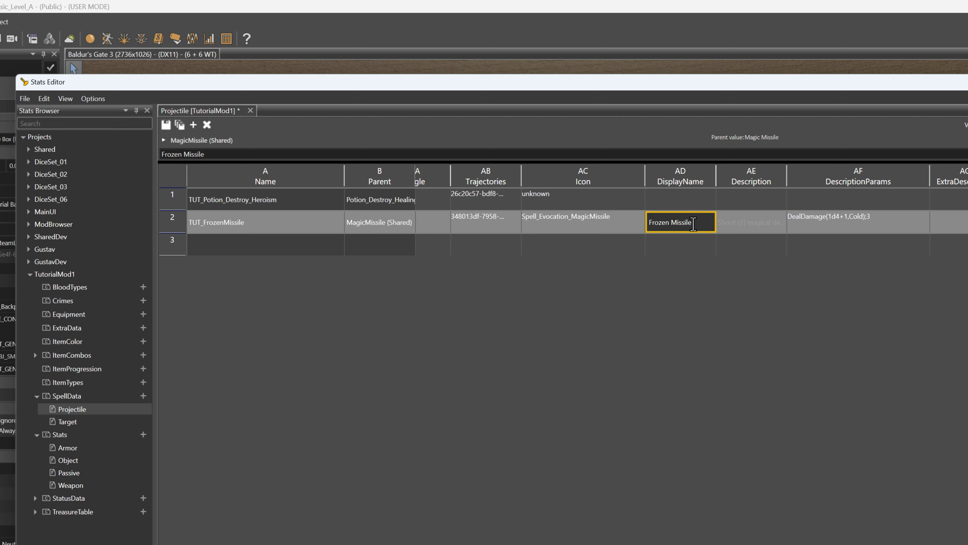
Change the Description of TUT_FrozenMissile to "Shoot [2] magical snowballs, each dealing [1]. They always hit their target."
left_click(724, 224)
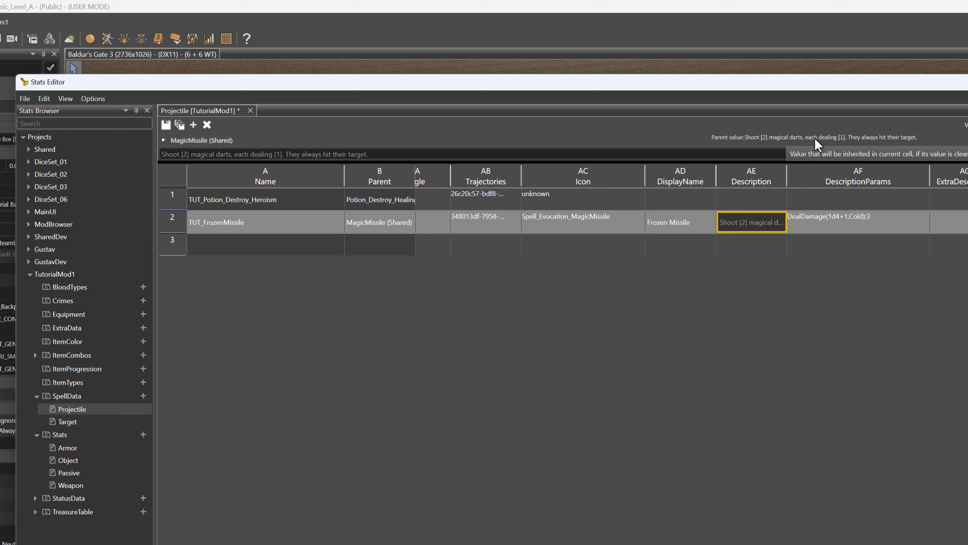
double_click(733, 224)
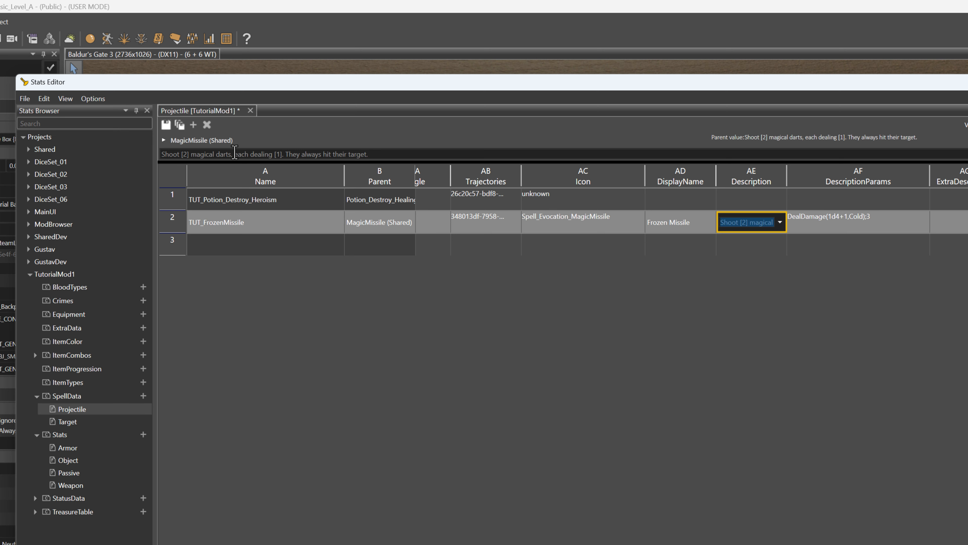
left_click(218, 155)
key("Right")
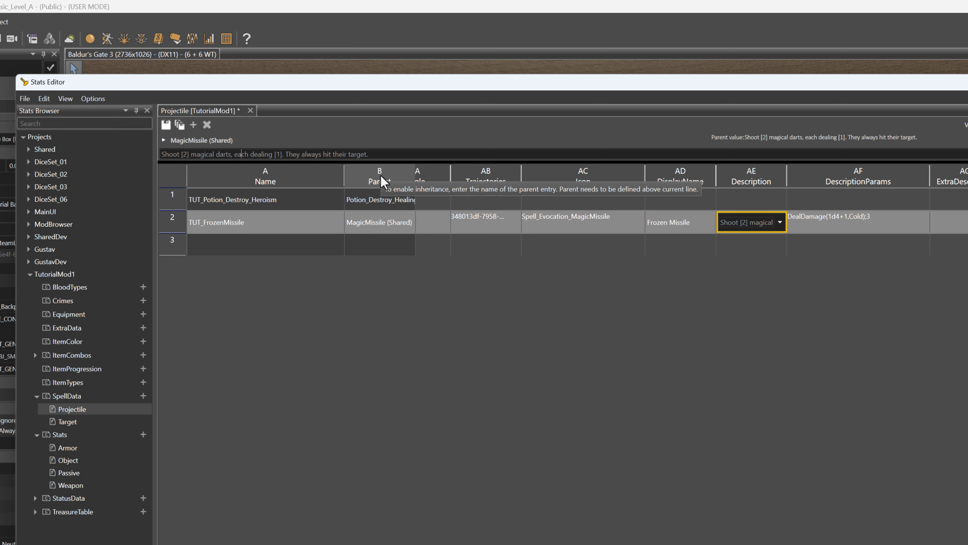
key("BackSpace")
key("BackSpace")
key("BackSpace")
key("BackSpace")
key("BackSpace")
type("sno")
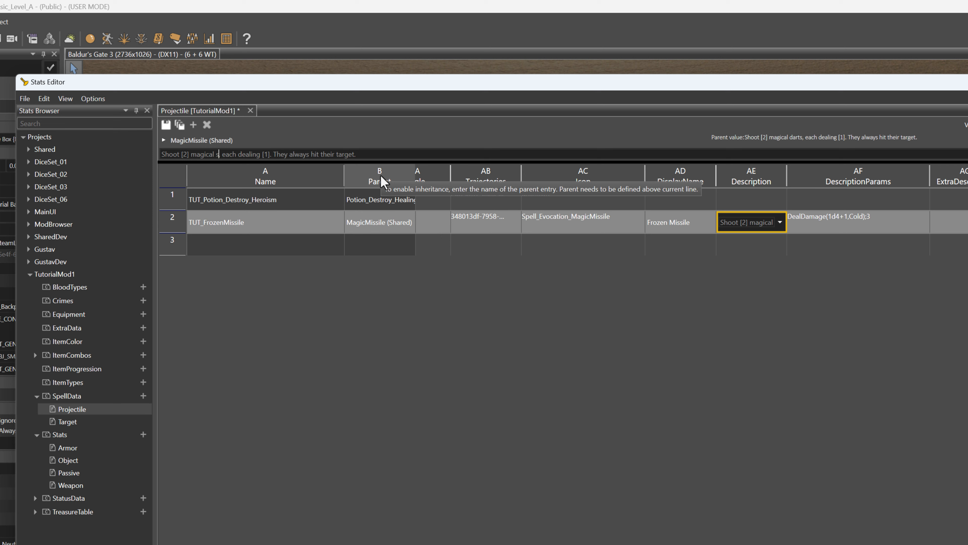
type("wballs,")
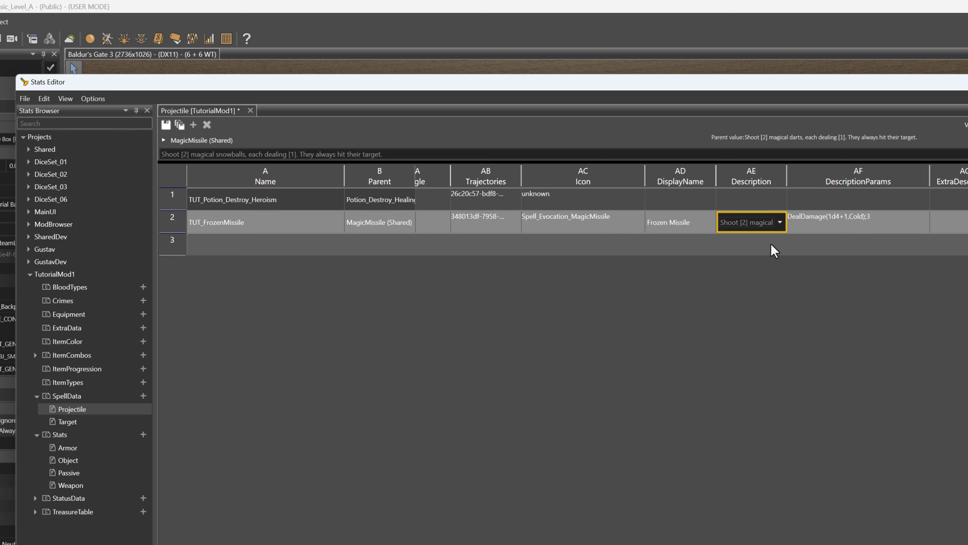
left_click(819, 224)
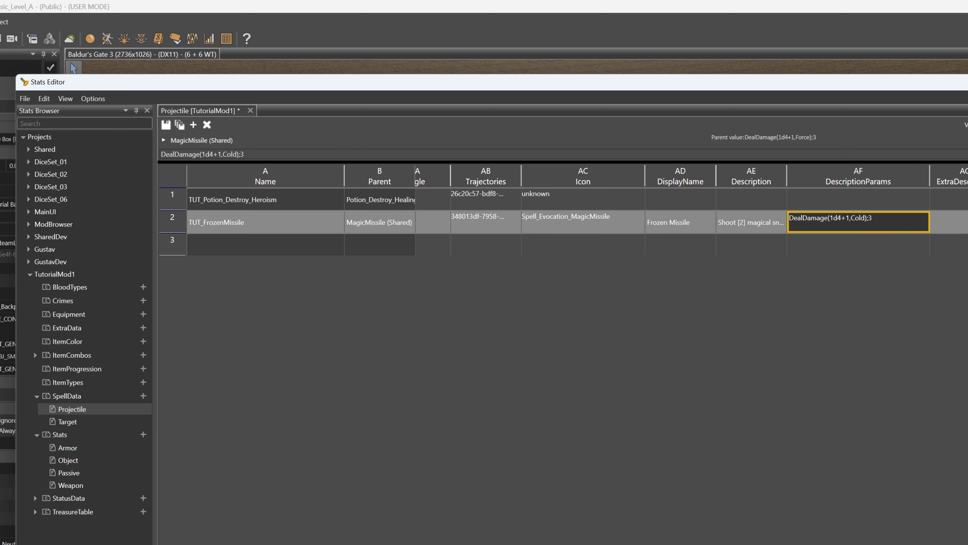
Set the AmountOfTargets of TUT_FrozenMissile to 4
scroll(692, 214, "right", 9)
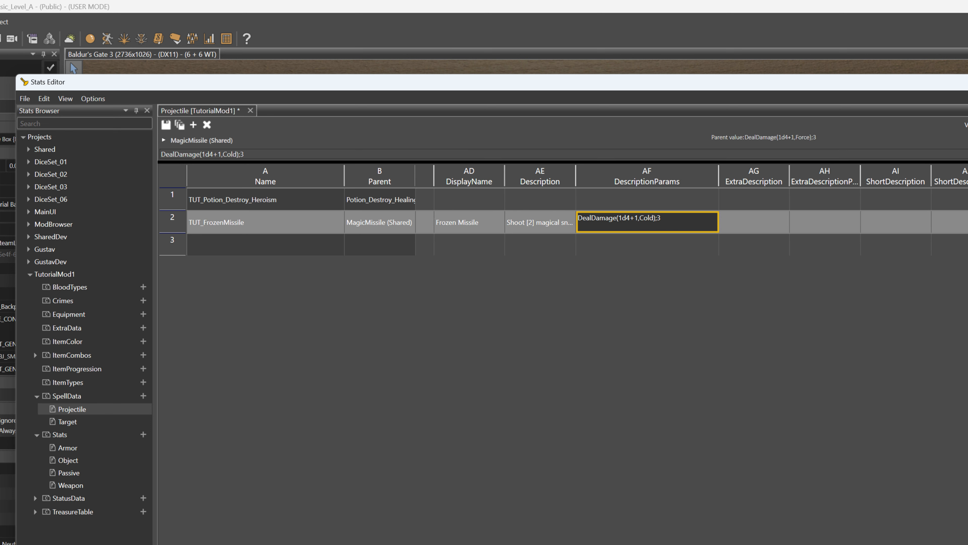
scroll(692, 214, "left", 10)
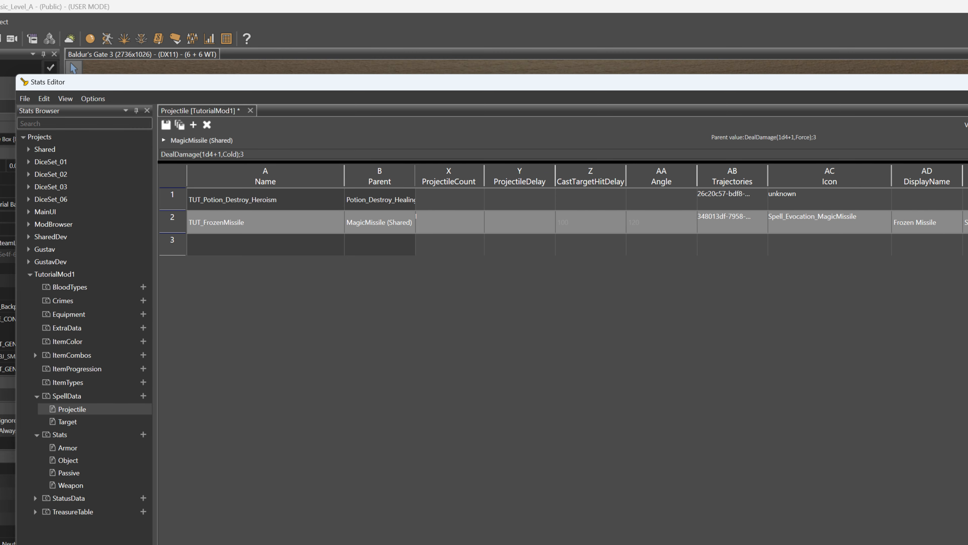
scroll(692, 213, "left", 11)
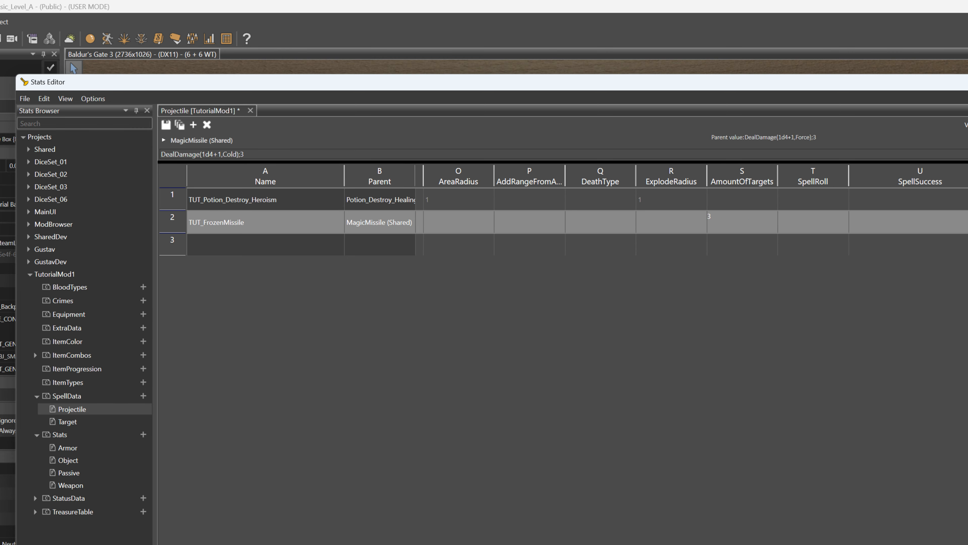
double_click(721, 223)
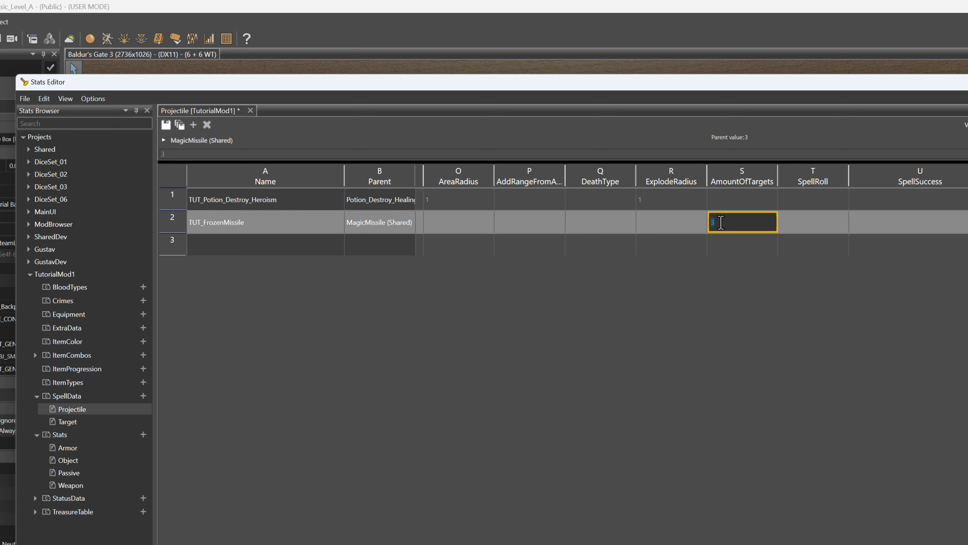
type("4")
left_click(728, 248)
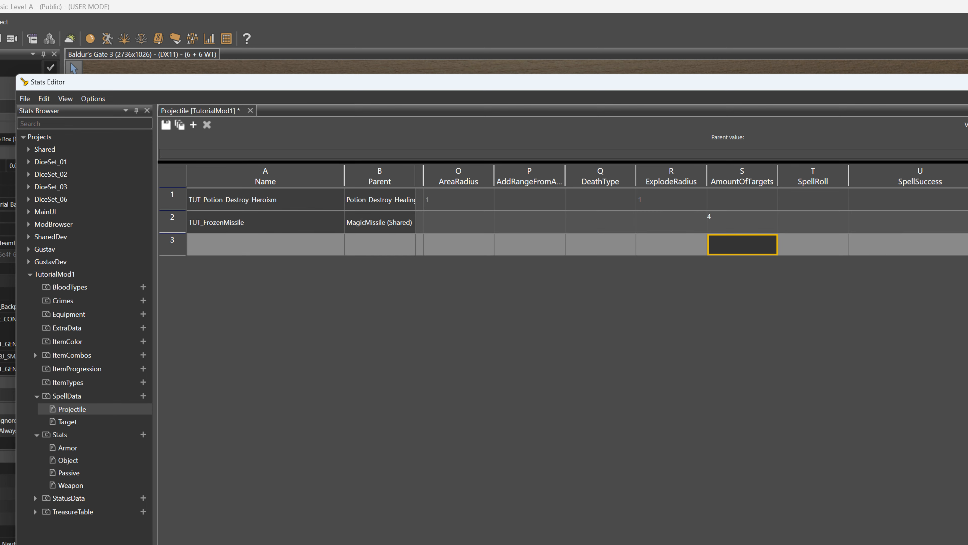
Change the DescriptionParams of TUT_FrozenMissile to DealDamage(1d4+1,Cold);4
scroll(692, 214, "right", 13)
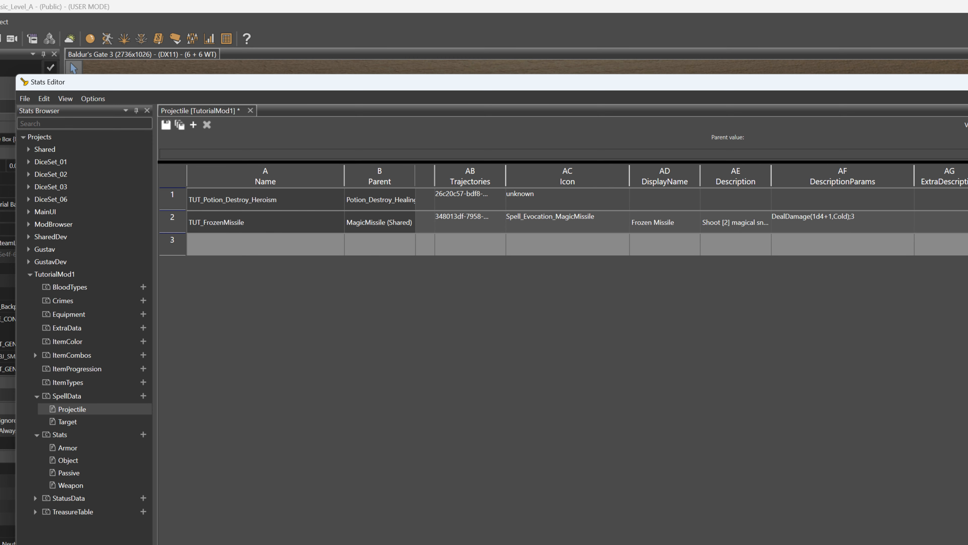
double_click(873, 222)
left_click(893, 222)
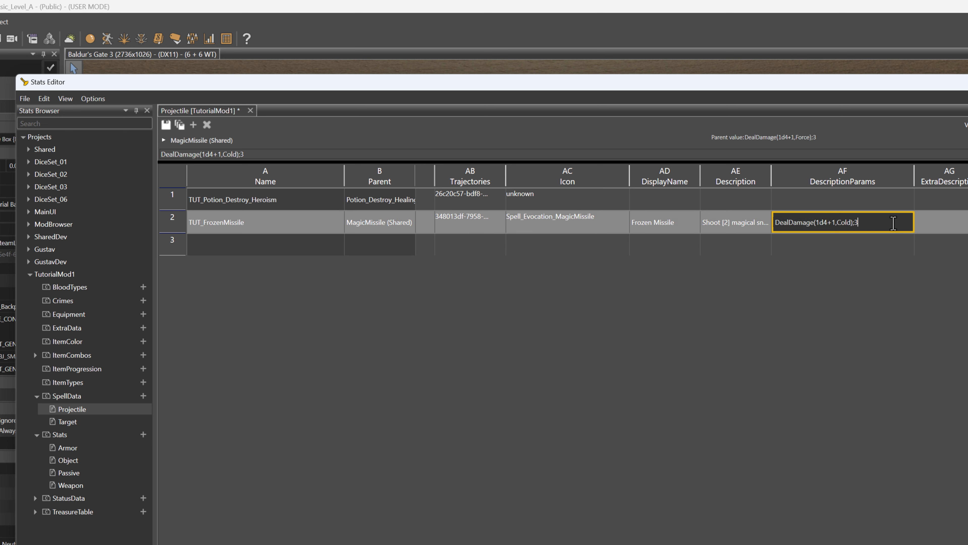
left_click(831, 246)
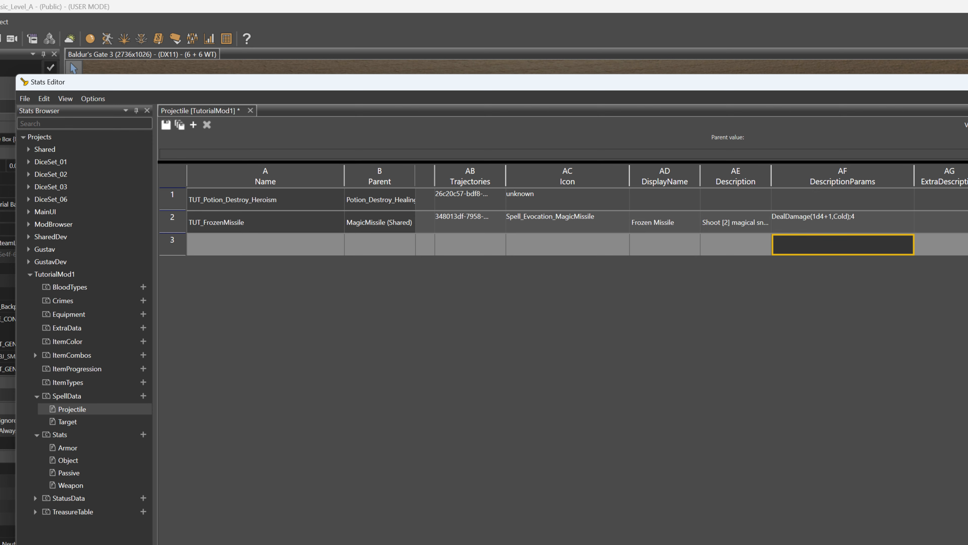
Review the use costs, animation and sound stats of TUT_FrozenMissile and save the Projectile stats
scroll(831, 246, "right", 10)
scroll(831, 246, "right", 10)
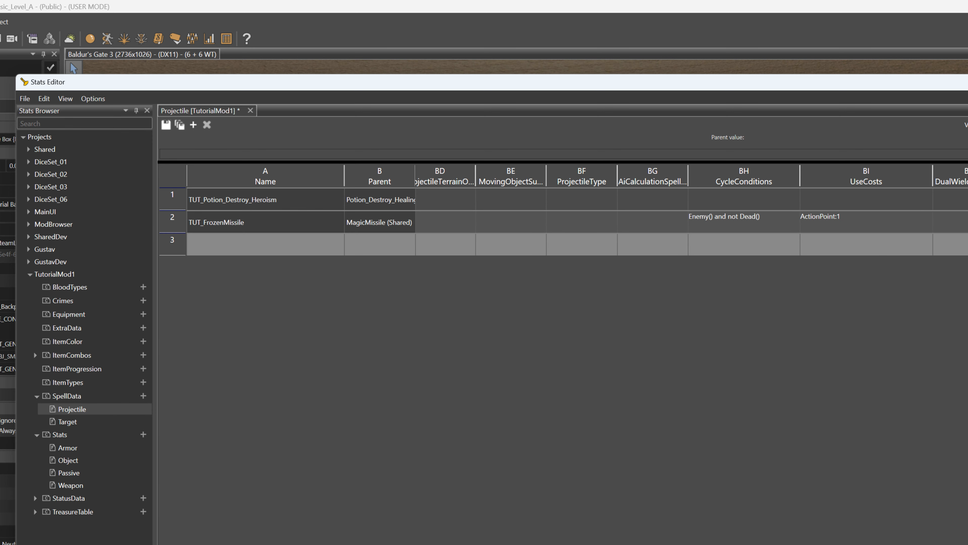
scroll(831, 246, "right", 3)
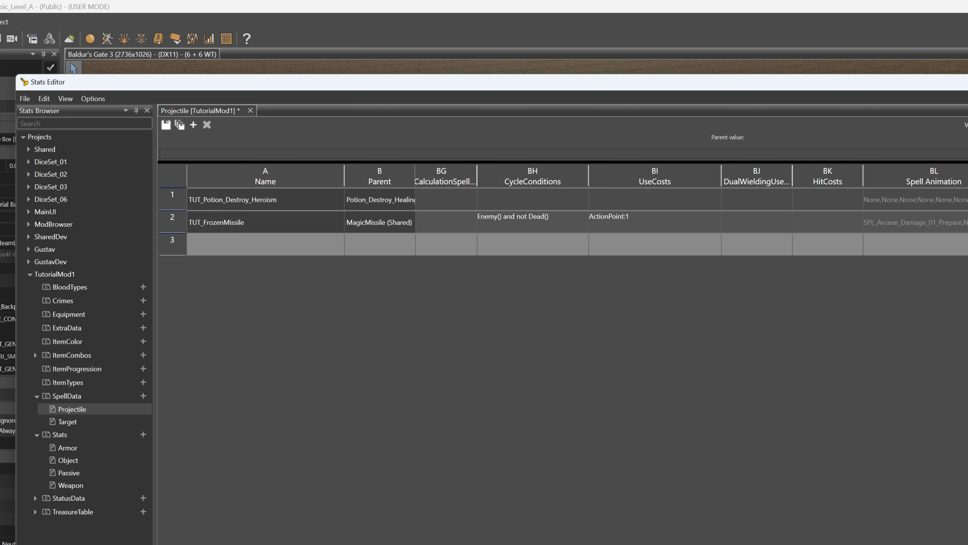
scroll(692, 210, "right", 15)
scroll(692, 210, "left", 20)
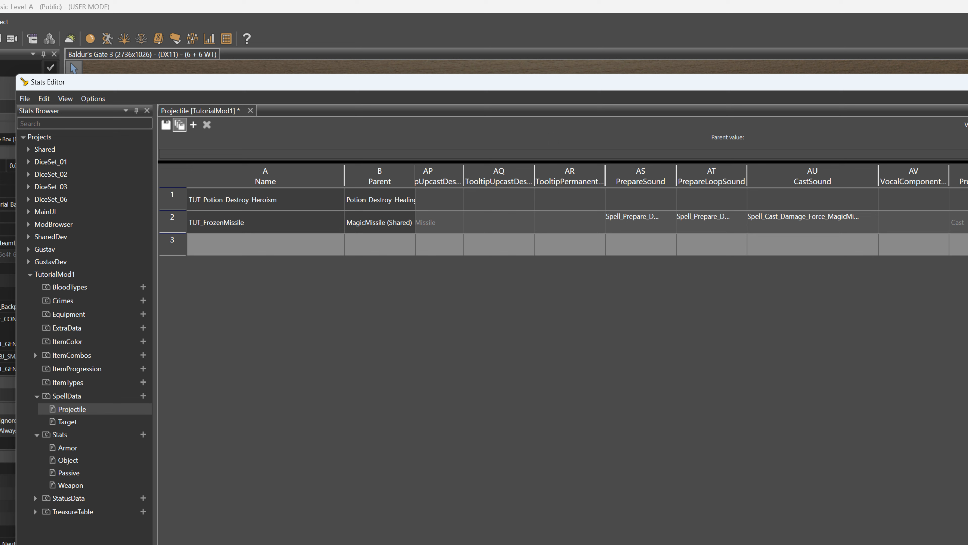
key("ctrl+s")
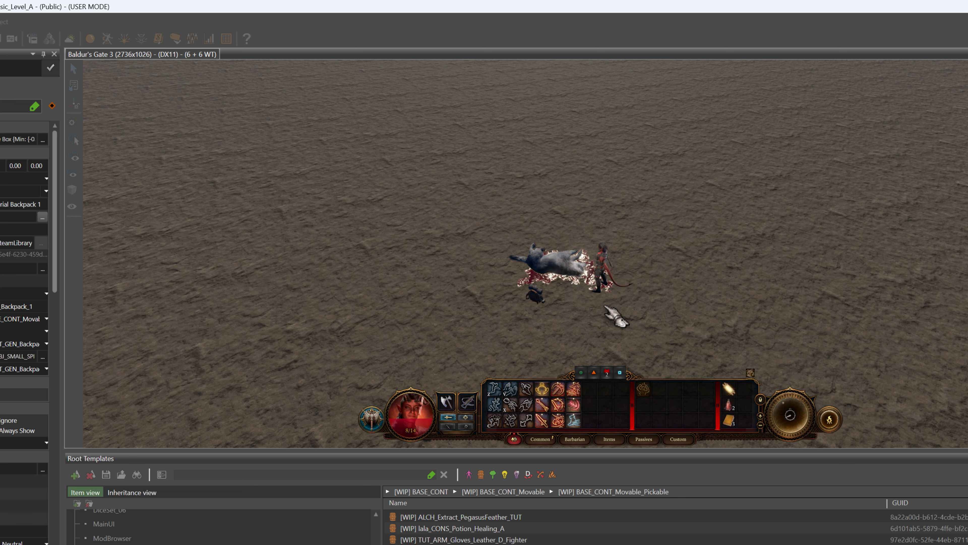
Back in game mode, heal the character with a healing potion and check the equipped gear in the inventory
left_click(605, 306)
left_click(729, 404)
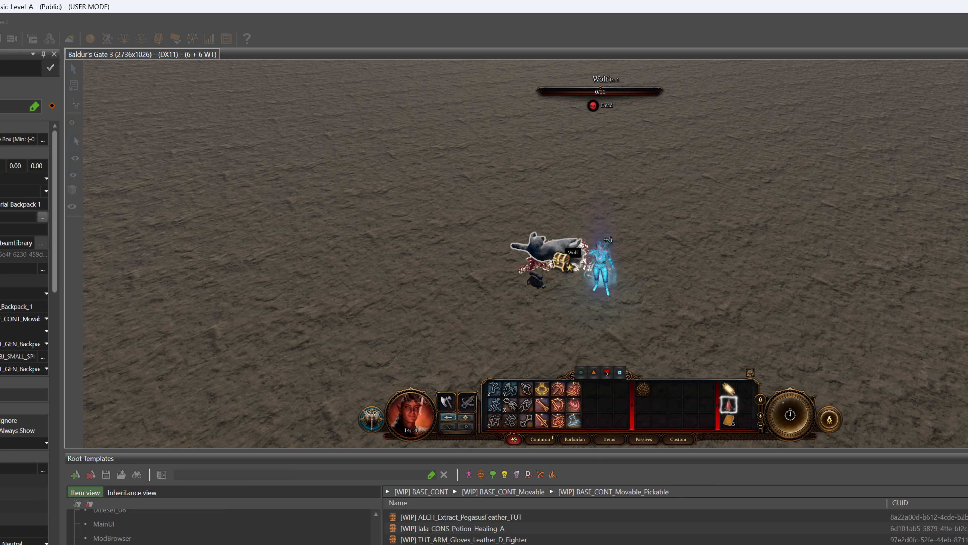
left_click(628, 277)
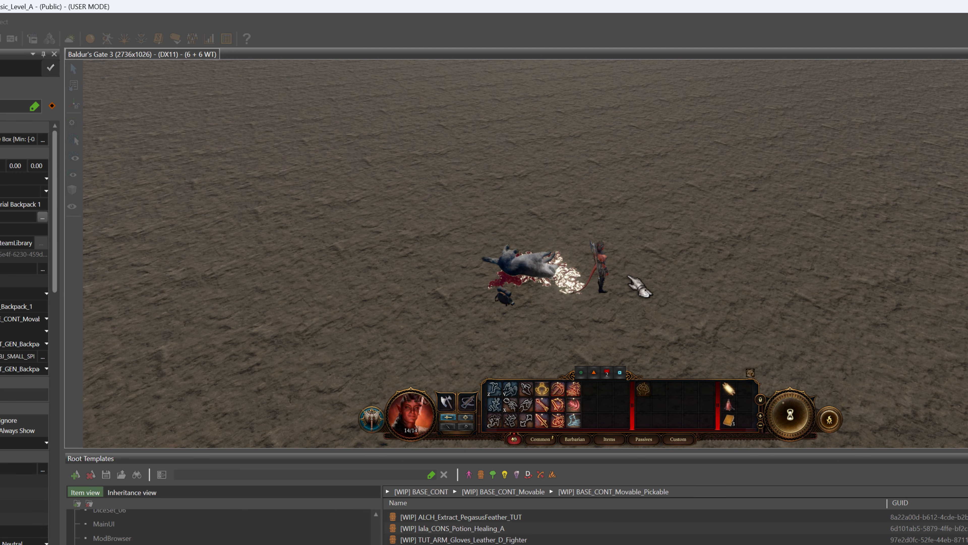
key("i")
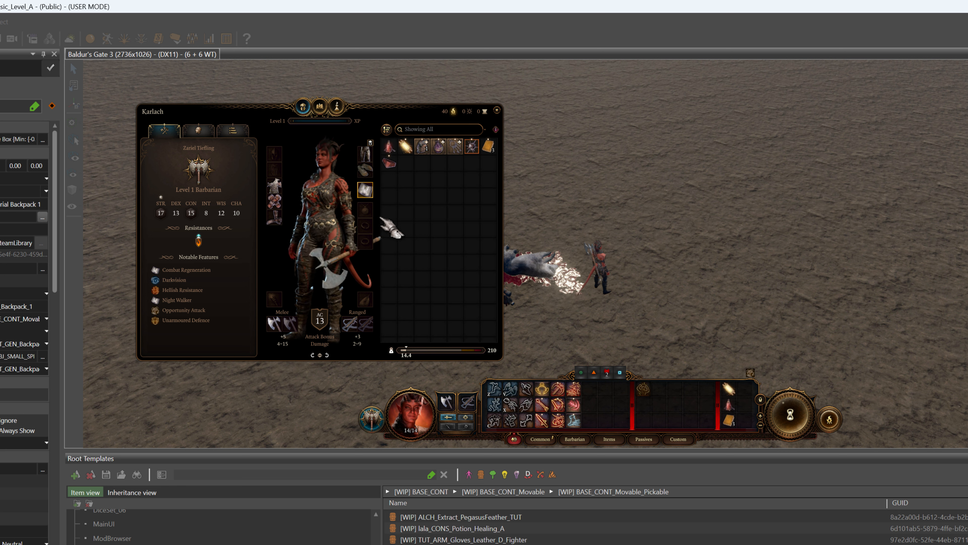
key("i")
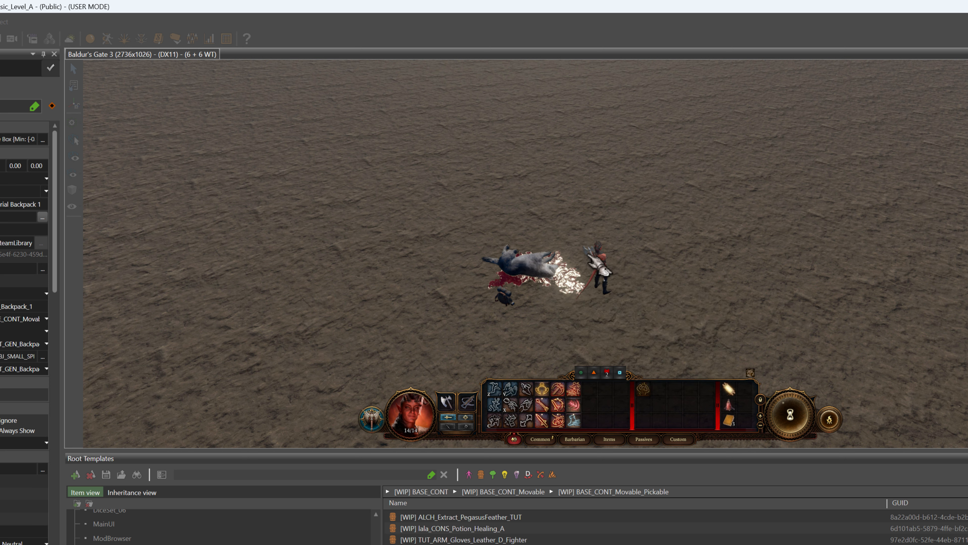
Start combat with the new wolf, cast Frozen Missile at it and inspect the spell on the hotbar
left_click(620, 281)
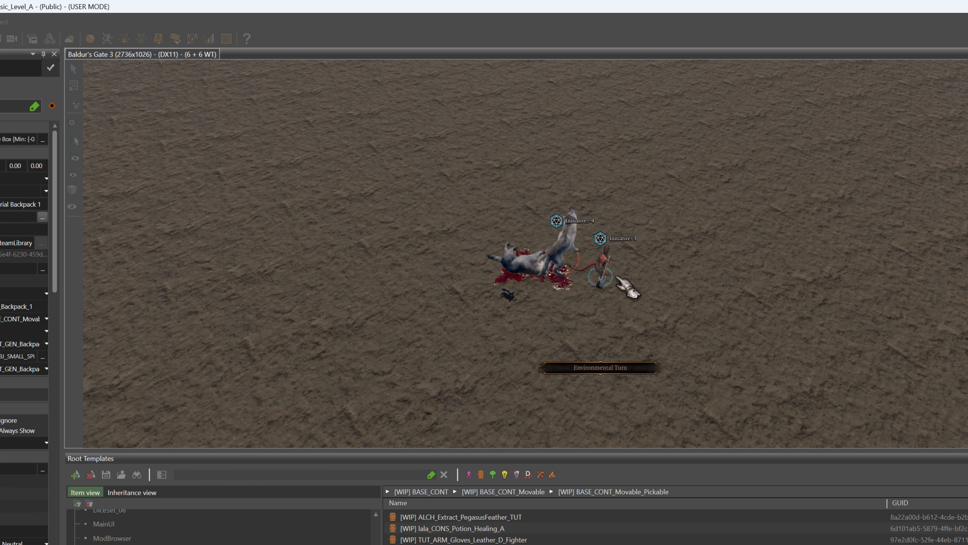
left_click(573, 405)
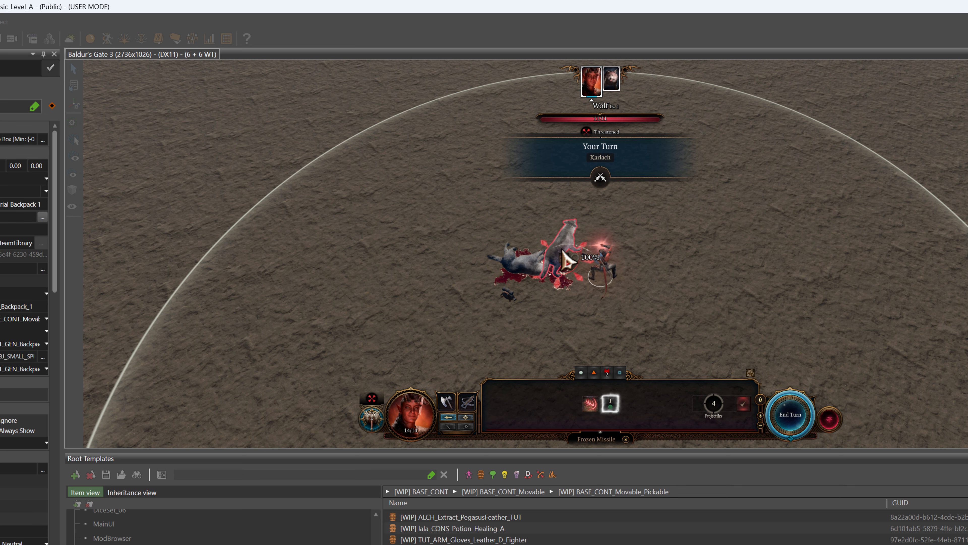
left_click(568, 257)
left_click(568, 257)
left_click(568, 258)
left_click(568, 257)
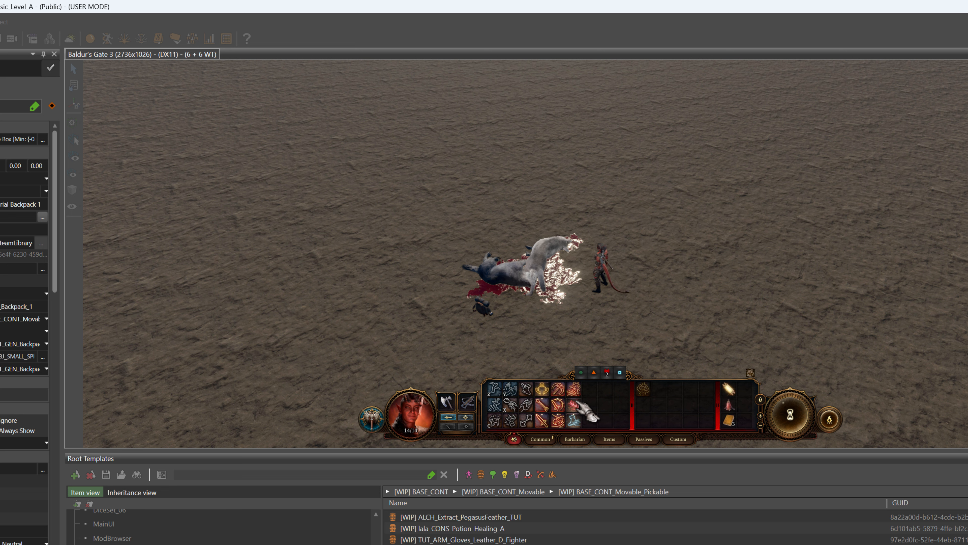
mouse_move(583, 409)
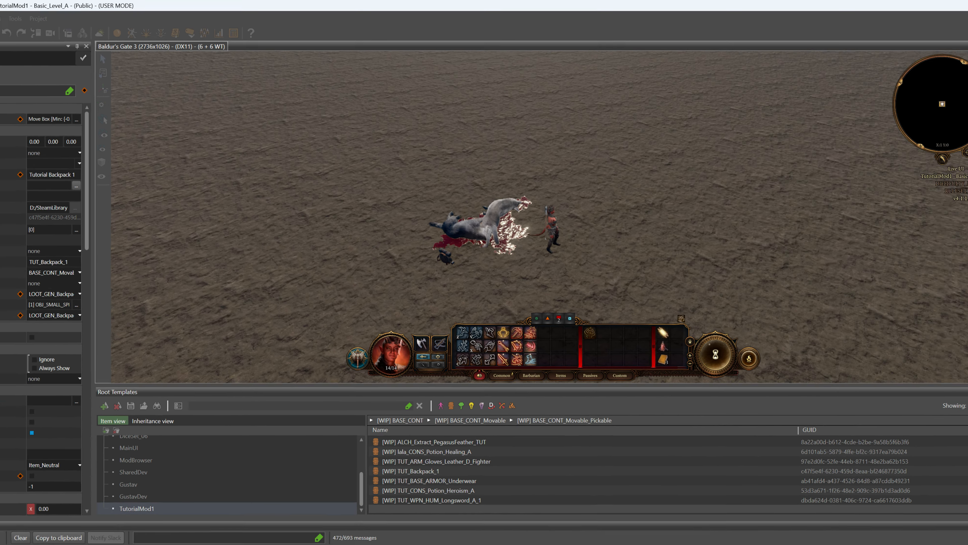
Leave game mode, return to the Stats Editor and open the MagicMissile_2 entry in the Shared Projectile stats
left_click(6, 26)
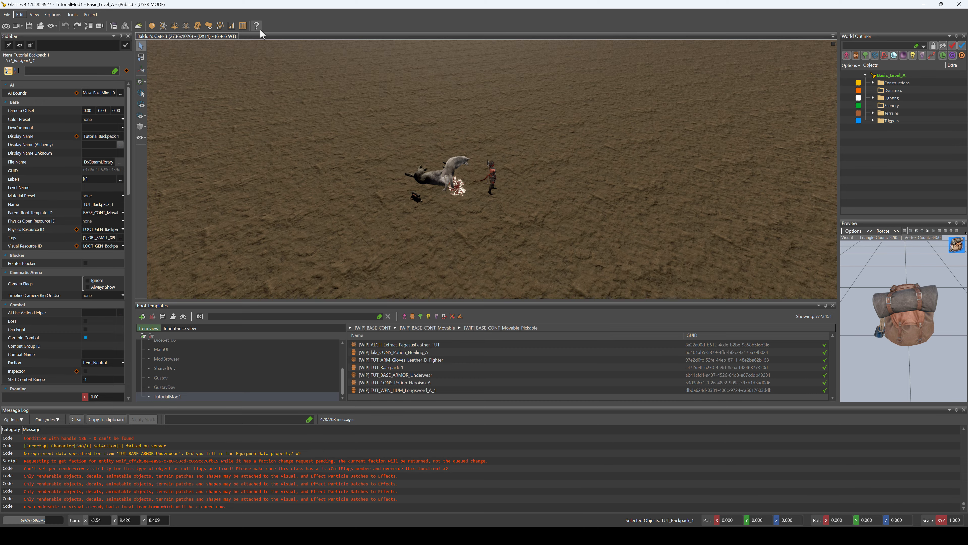
left_click(231, 27)
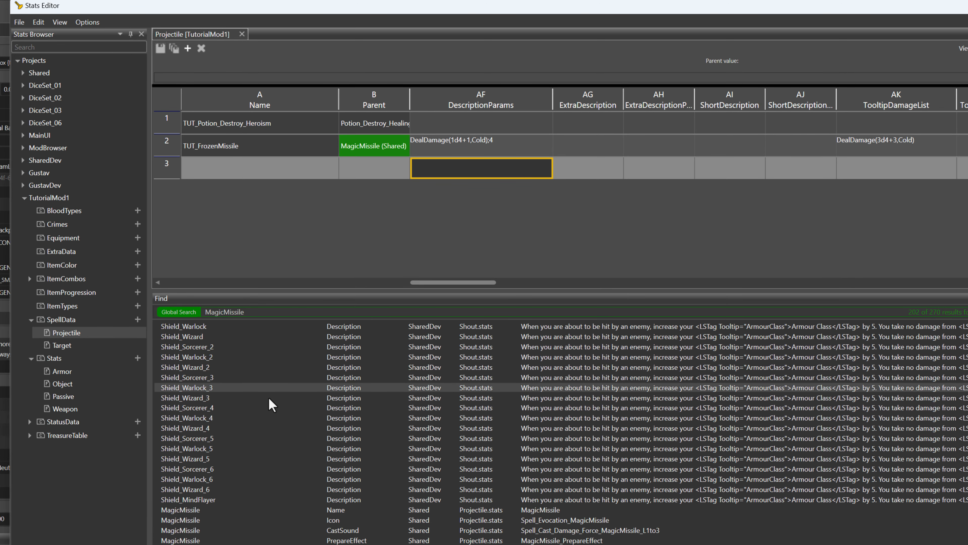
scroll(244, 394, "down", 3)
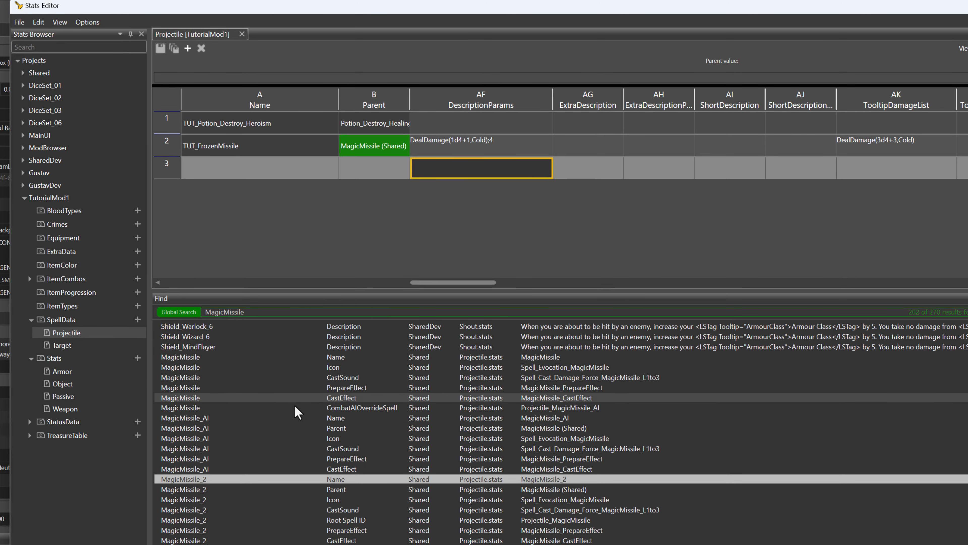
double_click(197, 480)
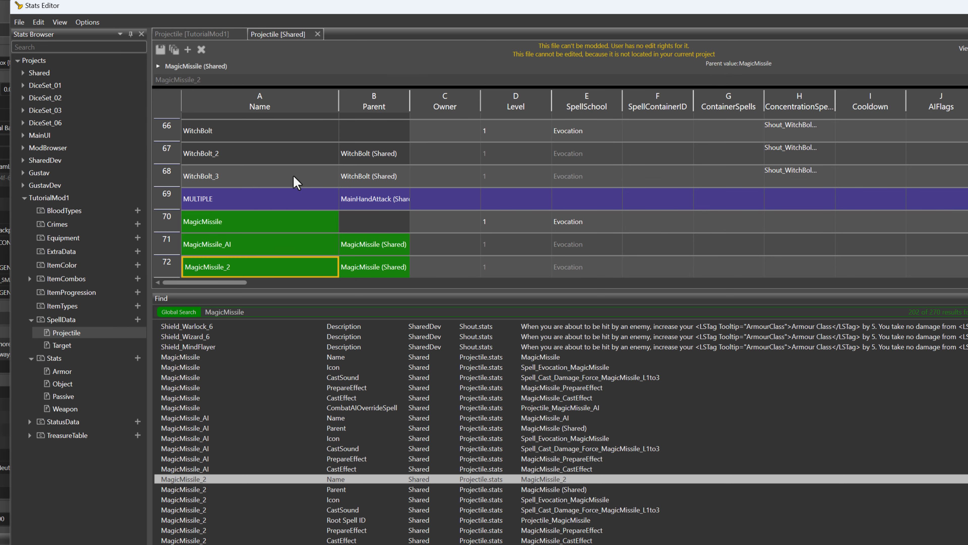
scroll(297, 181, "down", 2)
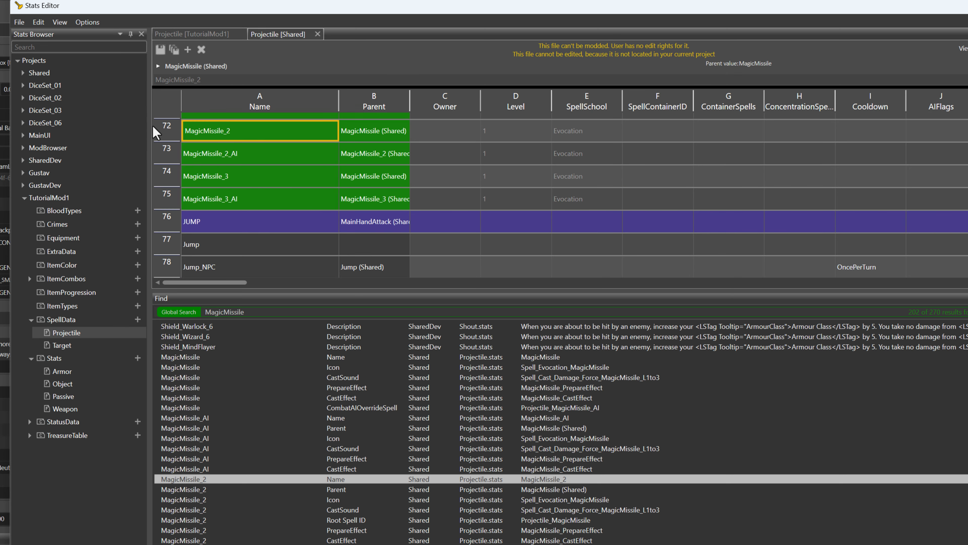
left_click(164, 130)
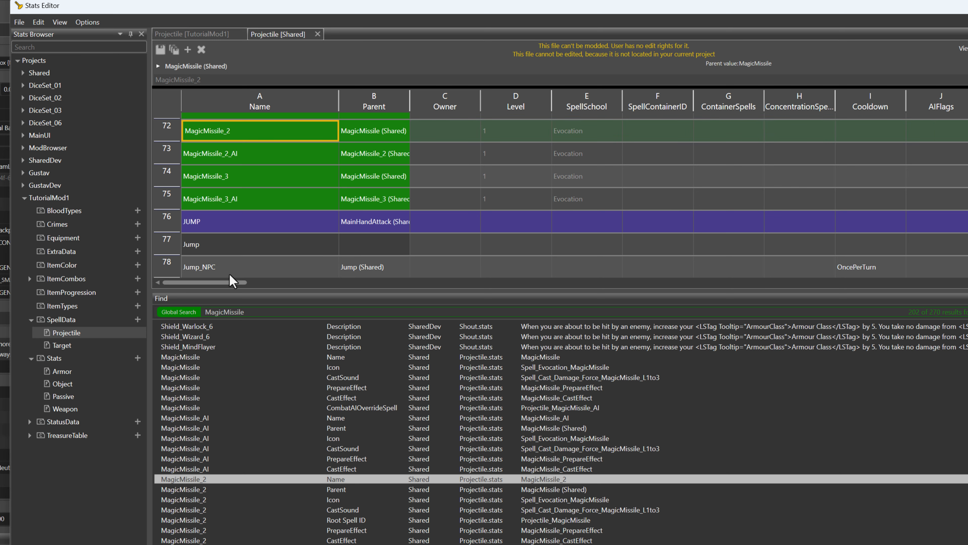
Examine the SpellProperties, AmountOfTargets and TooltipDamageList values of the MagicMissile_2 and MagicMissile_3 variants
left_click_drag(222, 283, 230, 283)
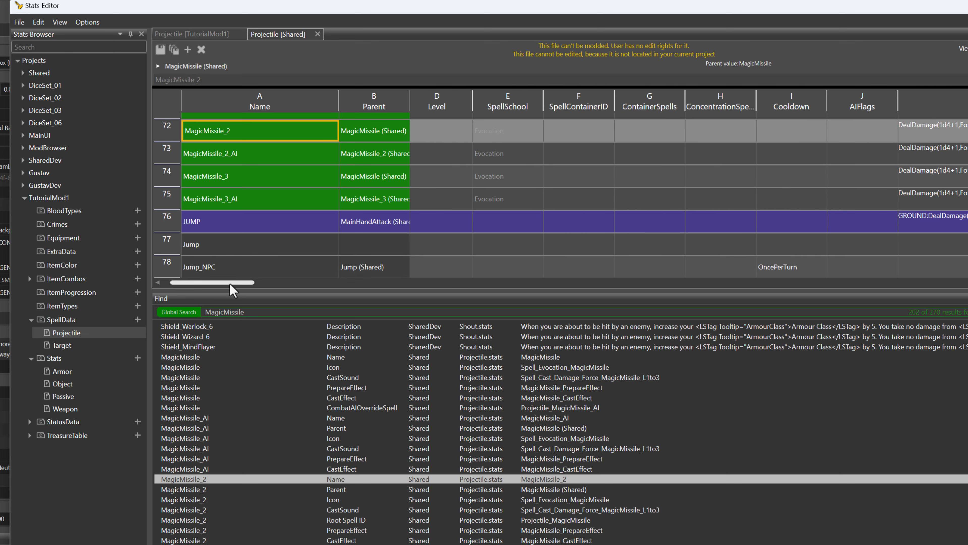
left_click(579, 155)
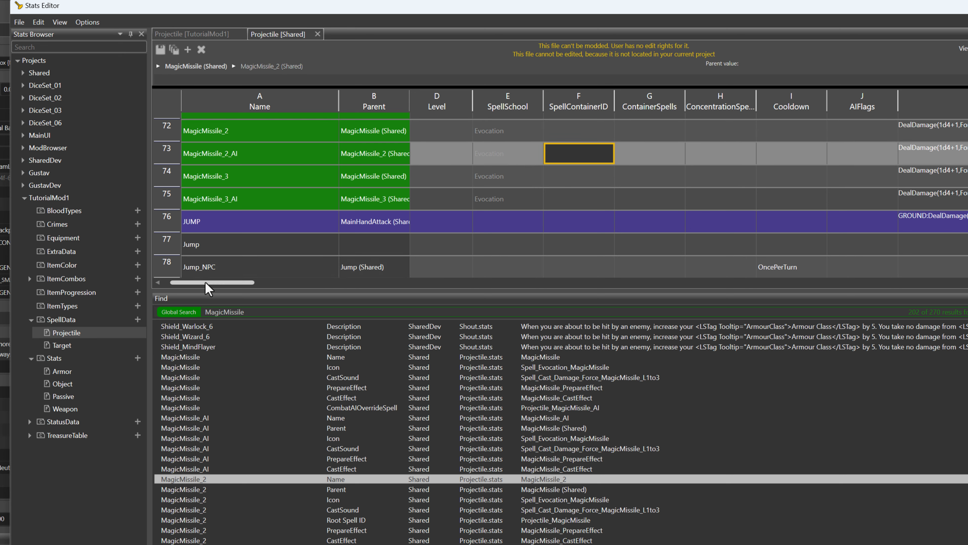
left_click_drag(210, 283, 242, 288)
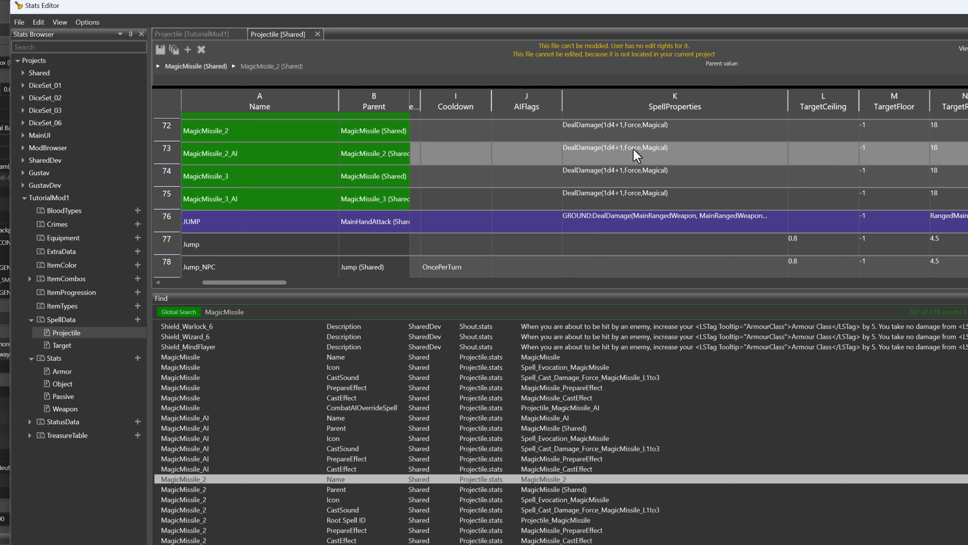
left_click_drag(284, 291, 343, 294)
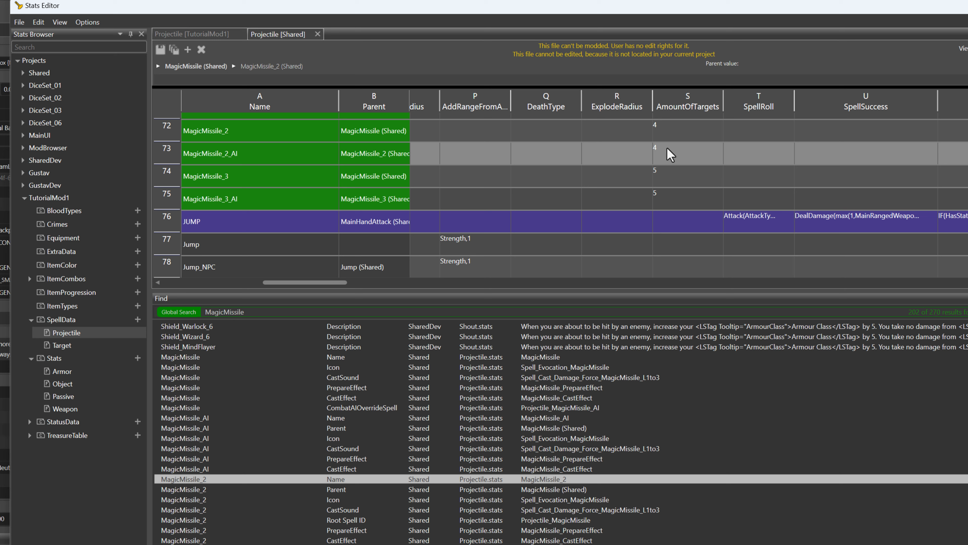
left_click(671, 154)
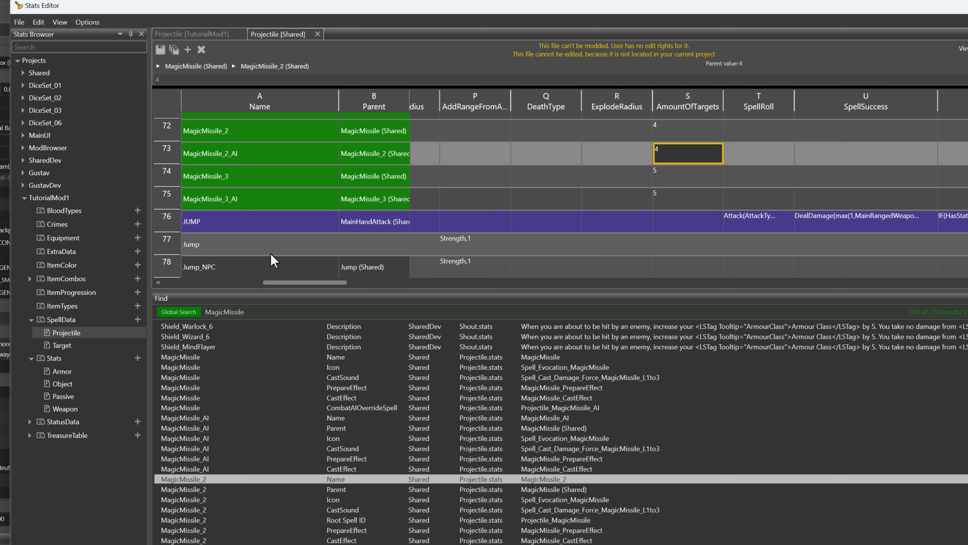
left_click_drag(313, 286, 504, 291)
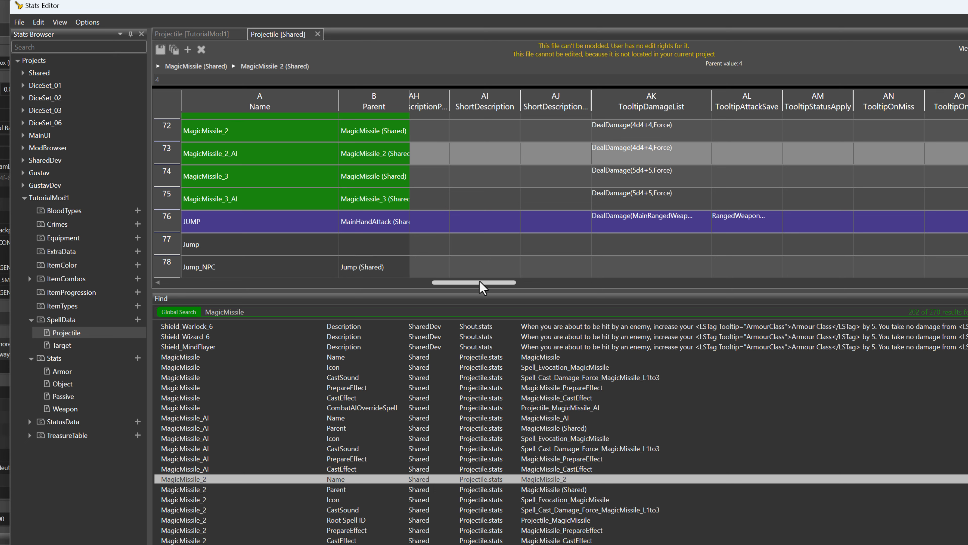
left_click_drag(482, 288, 486, 289)
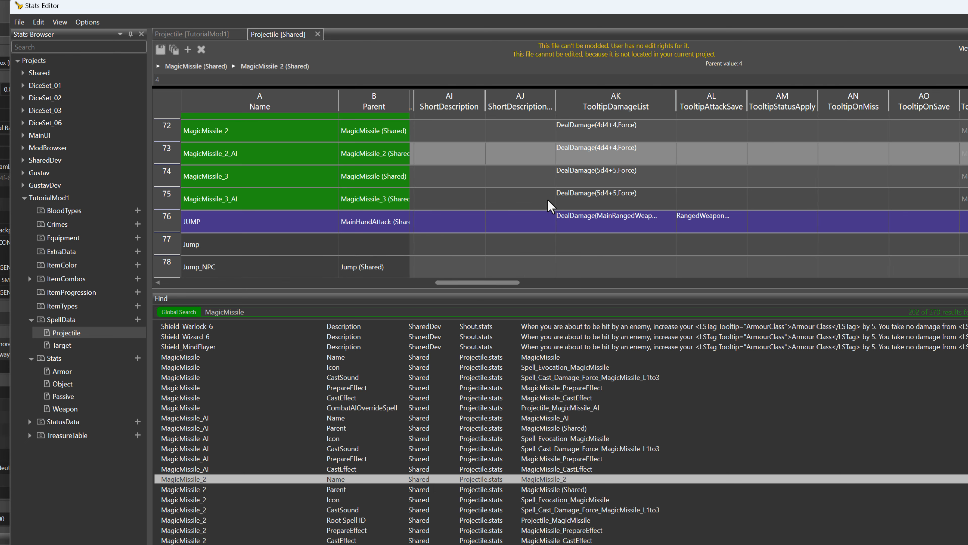
In the TutorialMod1 Projectile stats, set the TooltipDamageList of TUT_FrozenMissile to DealDamage(4d4+3,Cold)
left_click(192, 35)
left_click_drag(417, 283, 471, 327)
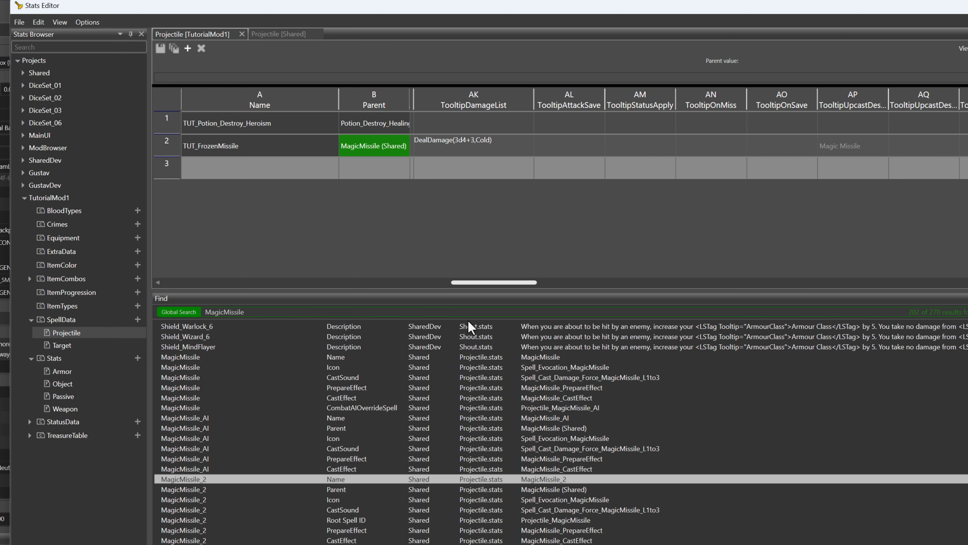
left_click_drag(468, 322, 464, 290)
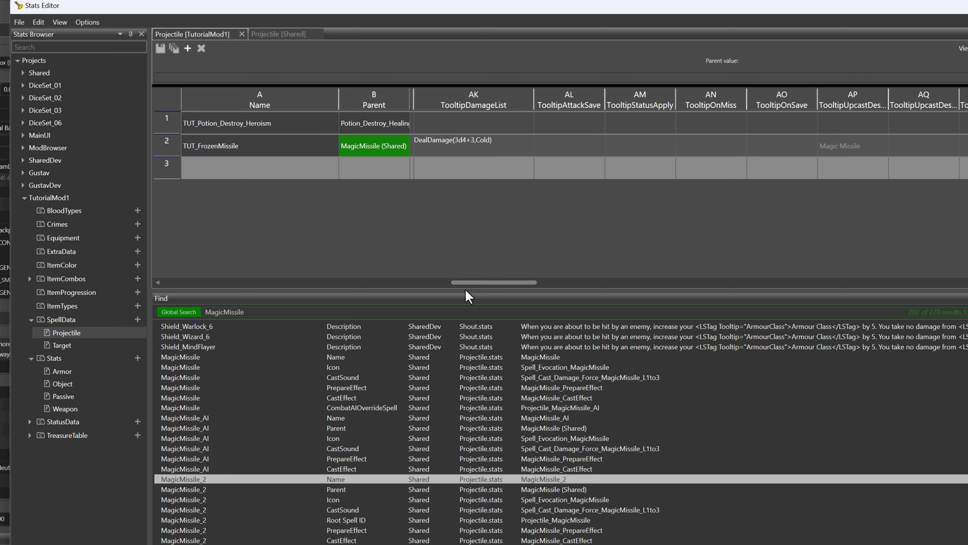
left_click(465, 148)
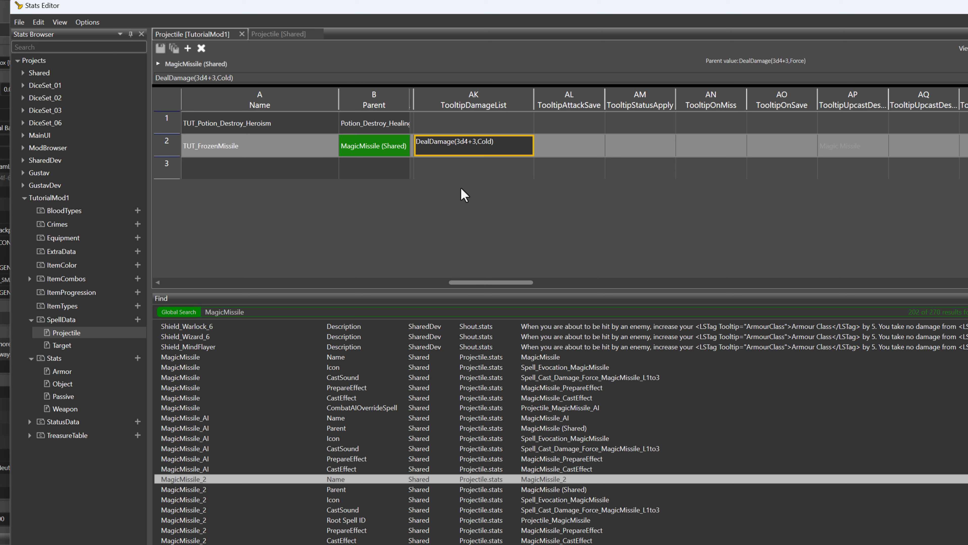
double_click(462, 147)
left_click(459, 149)
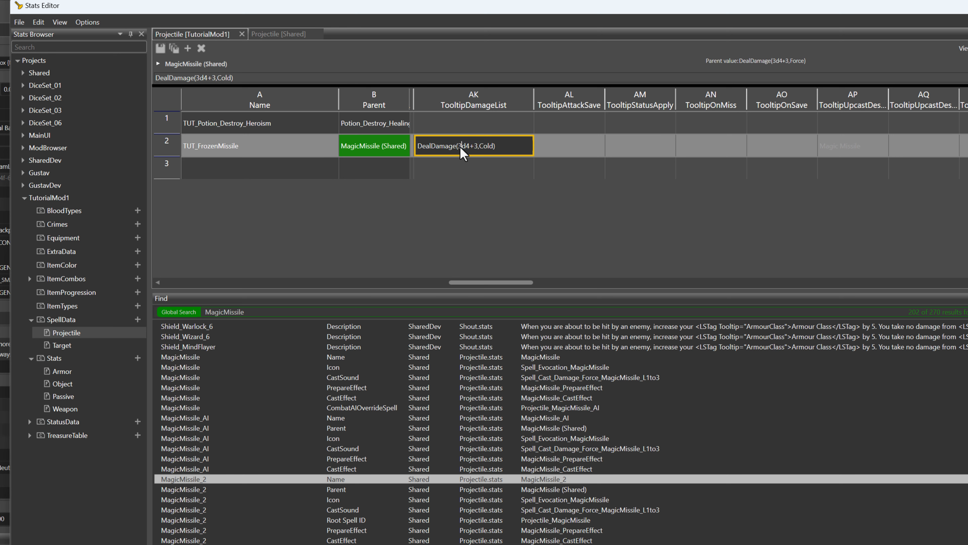
key("BackSpace")
type("4")
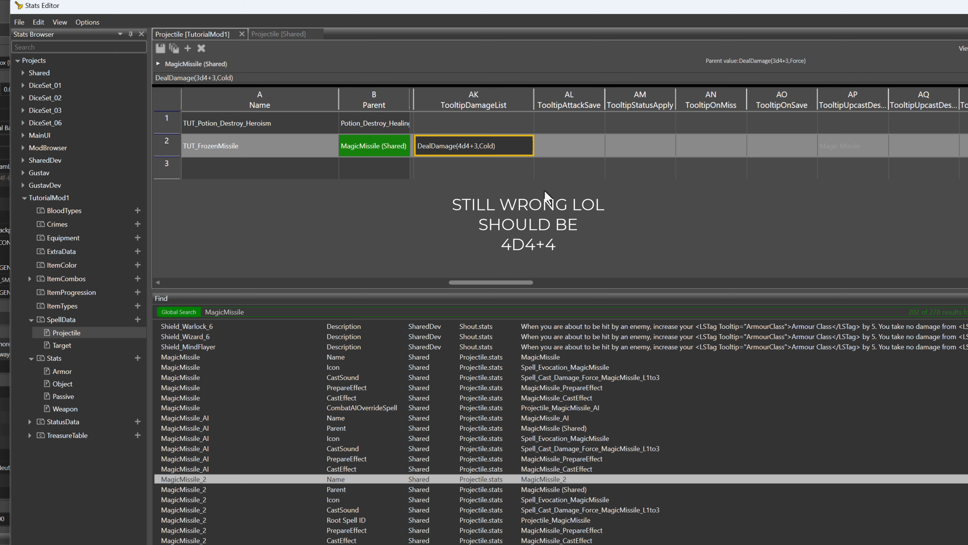
left_click(518, 174)
left_click(492, 149)
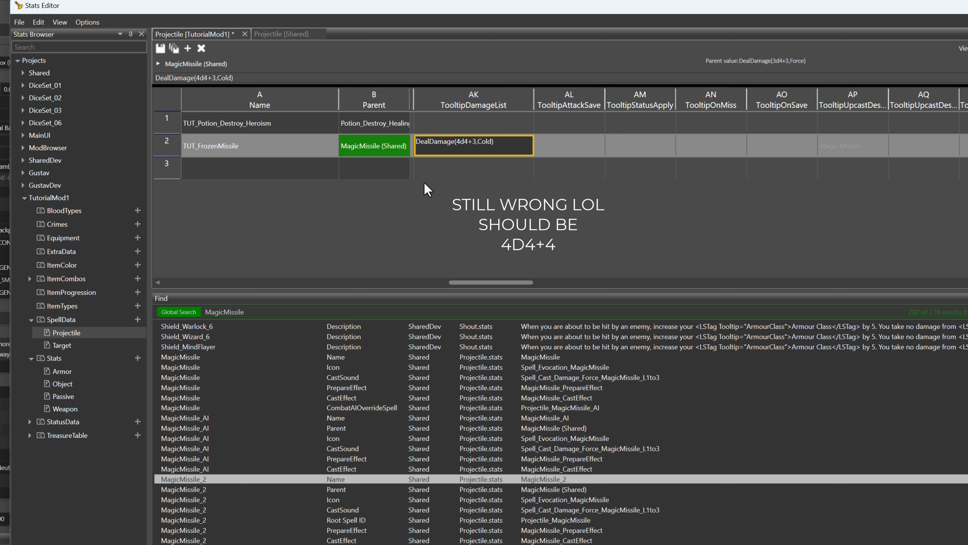
Review the available upcast tooltip descriptions for TUT_FrozenMissile and the adjacent upcast tooltip cell
left_click_drag(475, 286, 498, 287)
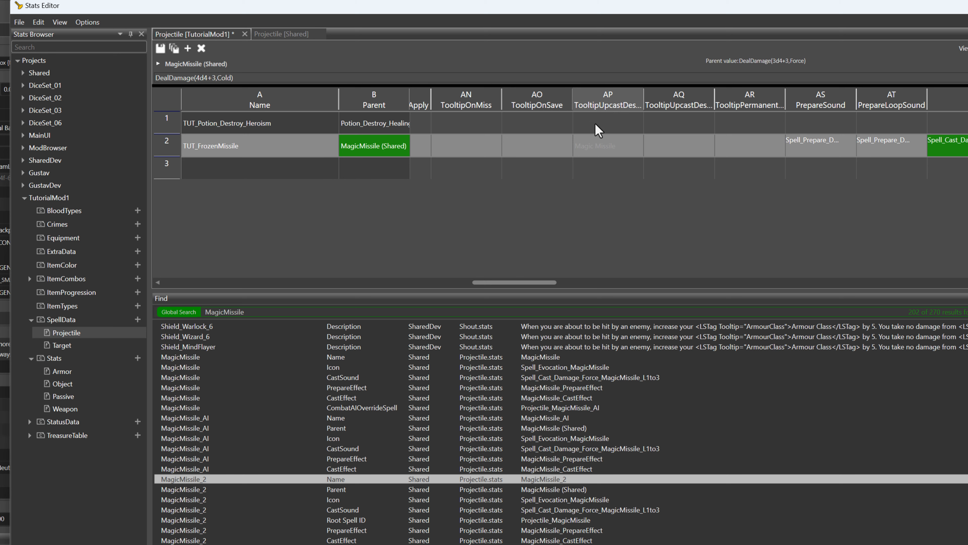
double_click(591, 150)
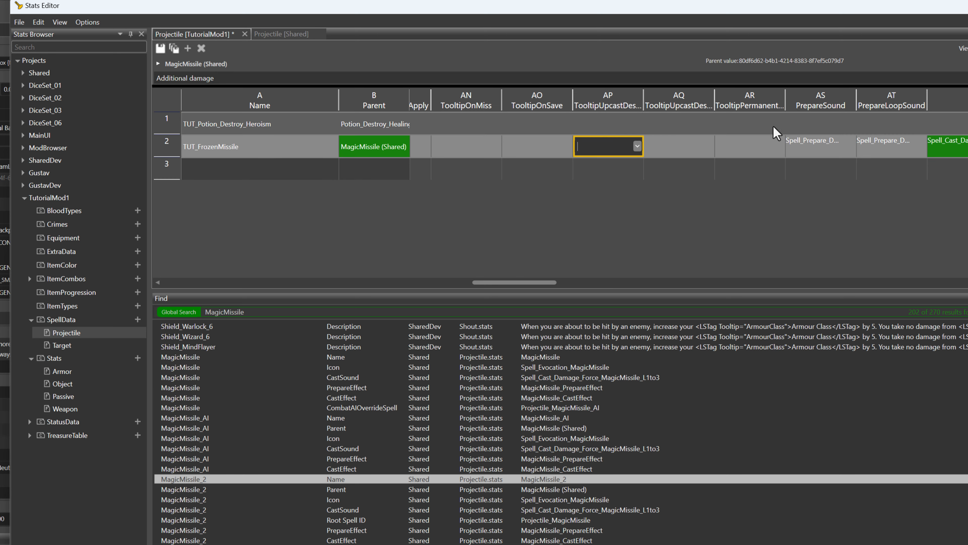
left_click(638, 146)
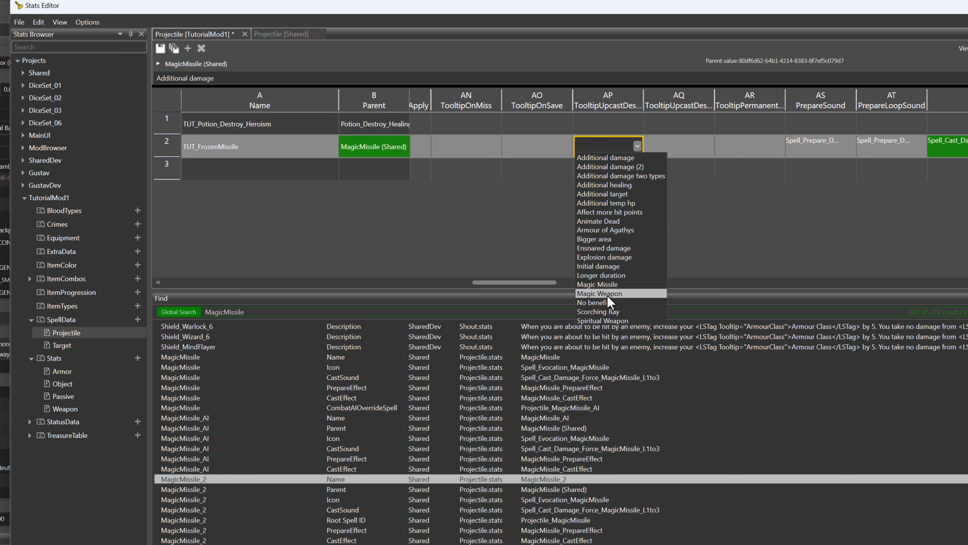
left_click(740, 204)
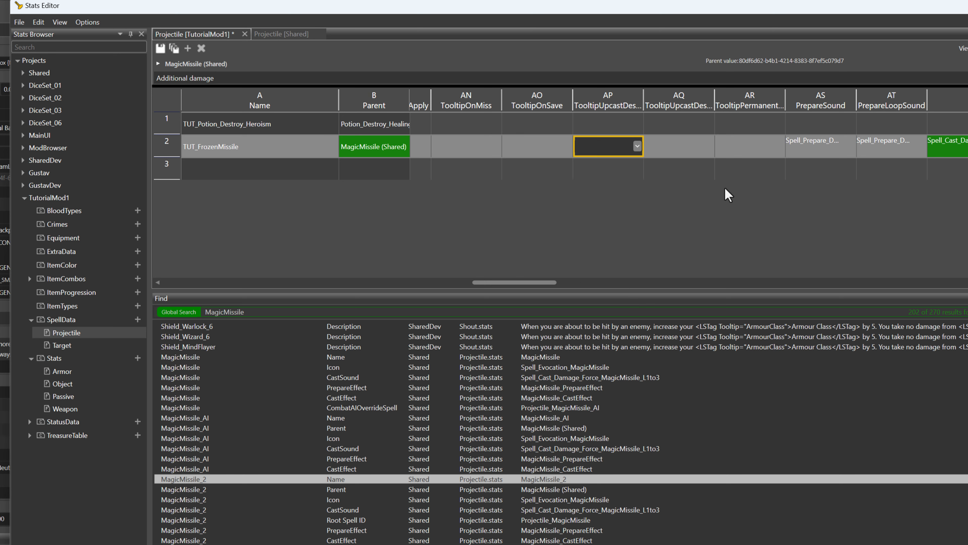
left_click(623, 169)
left_click(625, 147)
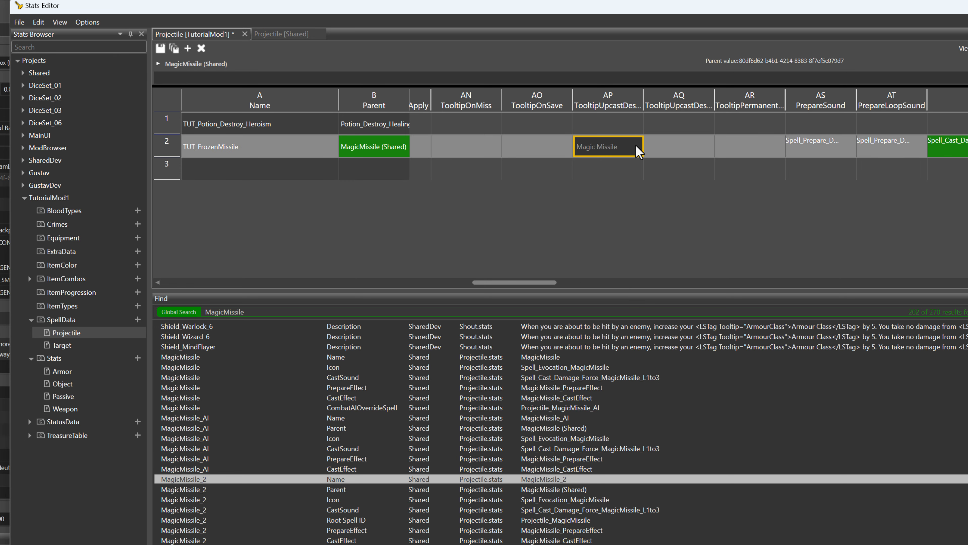
left_click(629, 152)
left_click(638, 146)
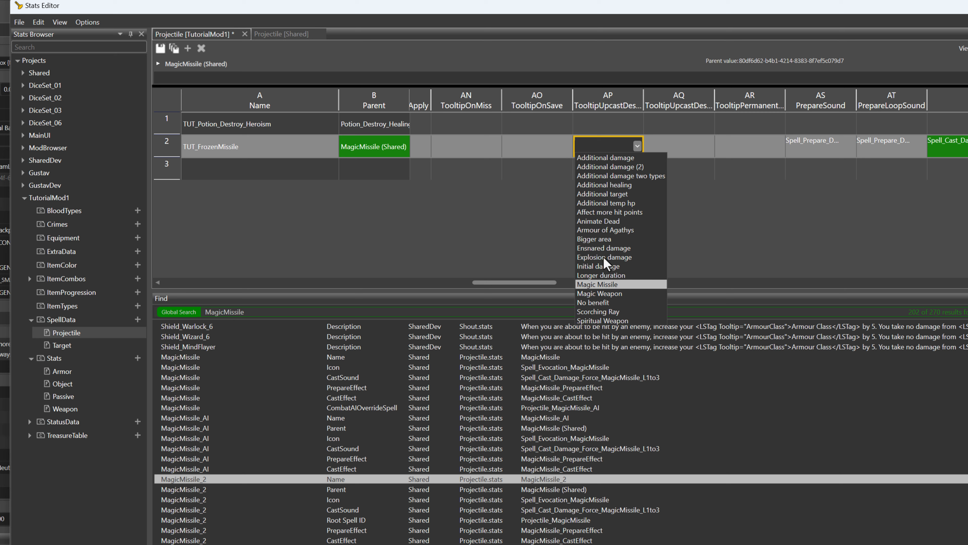
left_click(688, 168)
left_click(615, 165)
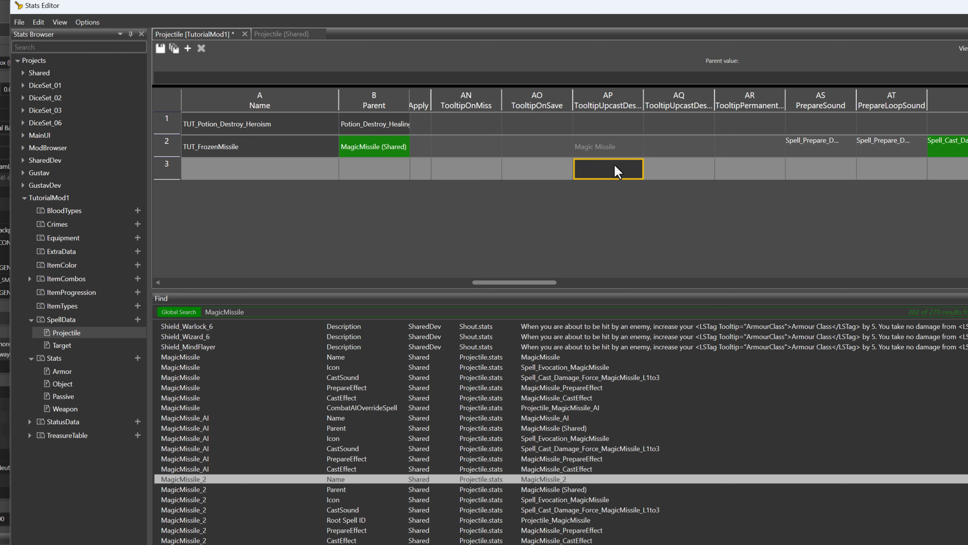
left_click(683, 149)
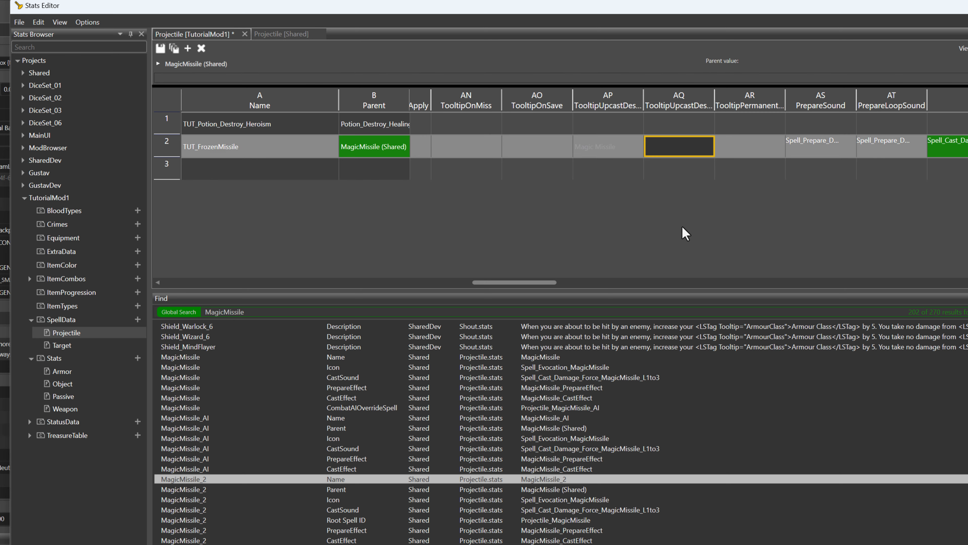
Compare the UseCosts of TUT_FrozenMissile with those of MagicMissile_2 and the other upcast variants in the Shared Projectile stats
left_click_drag(534, 283, 670, 286)
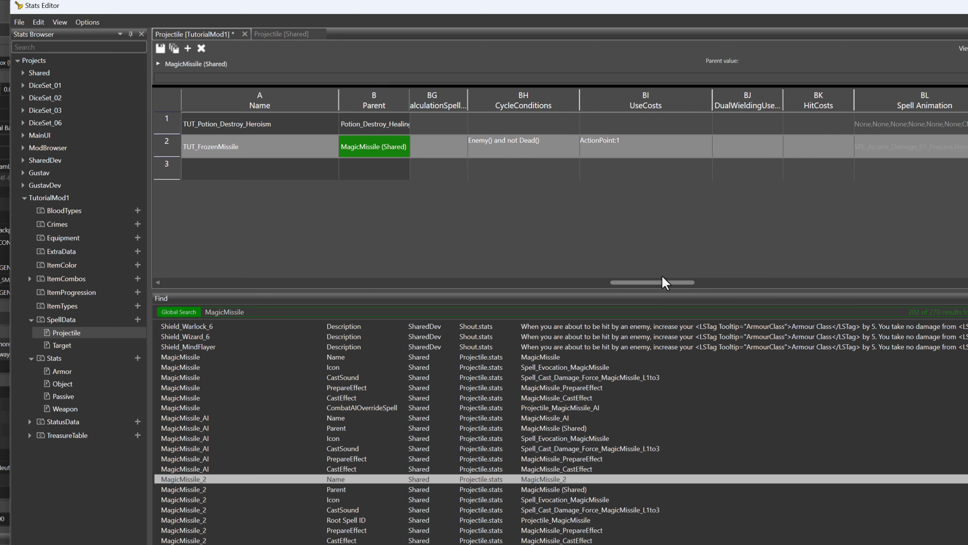
left_click(301, 35)
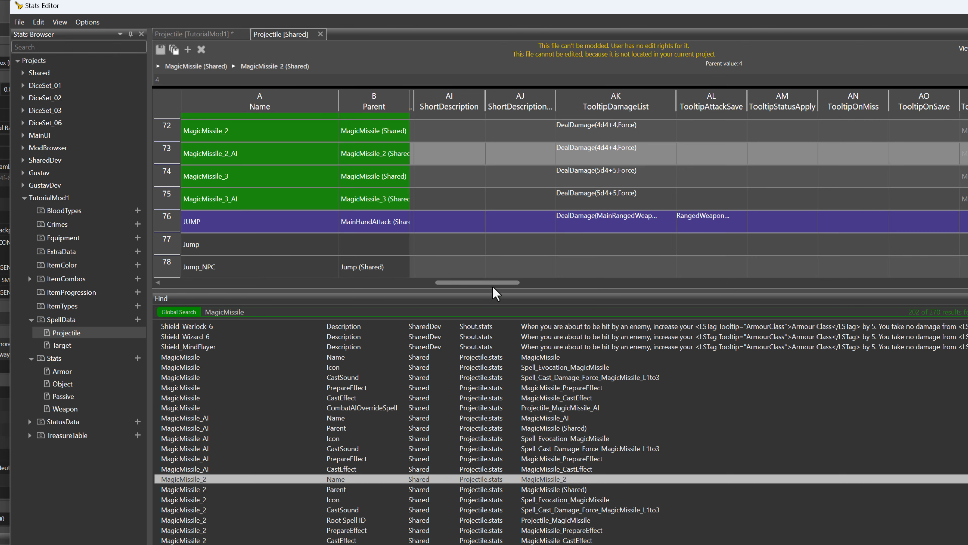
left_click(172, 127)
left_click_drag(360, 282, 694, 289)
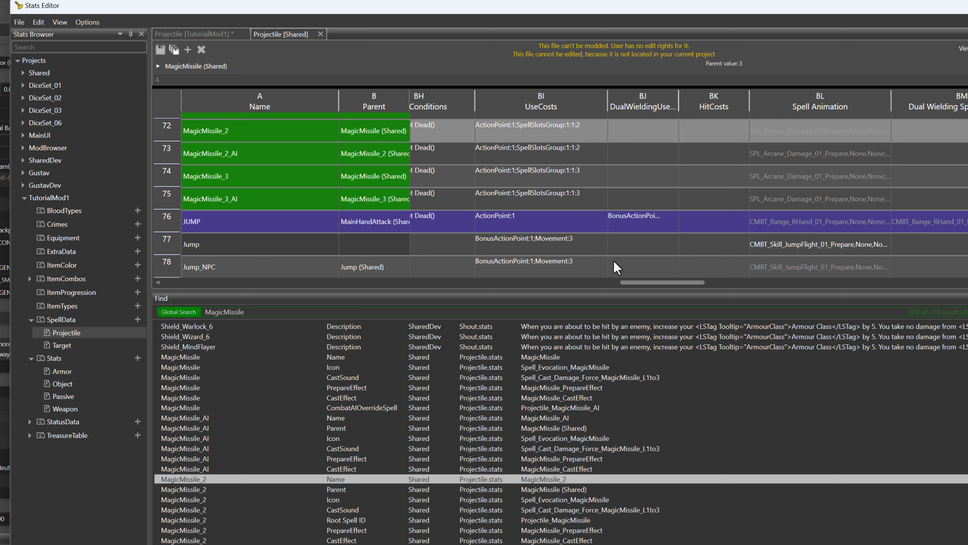
left_click_drag(649, 285, 660, 290)
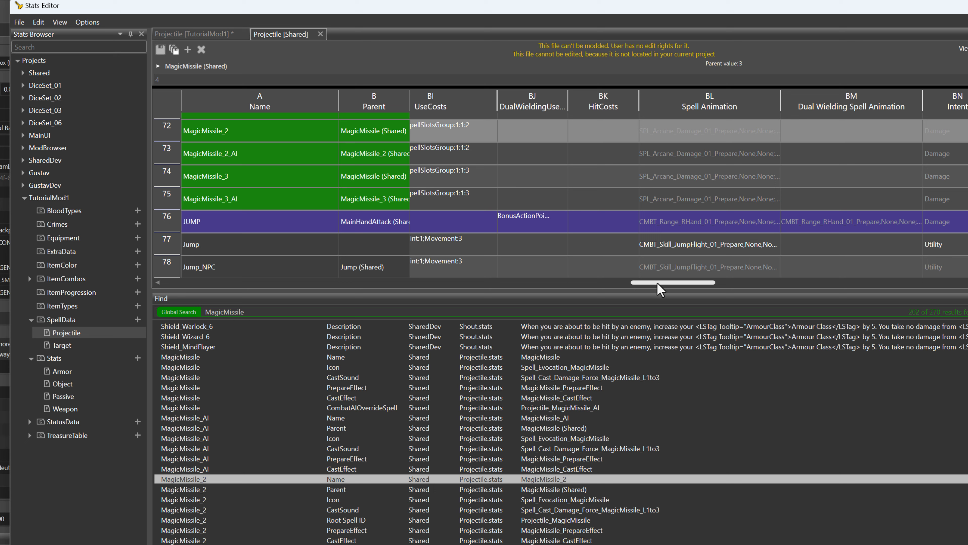
left_click_drag(657, 283, 651, 282)
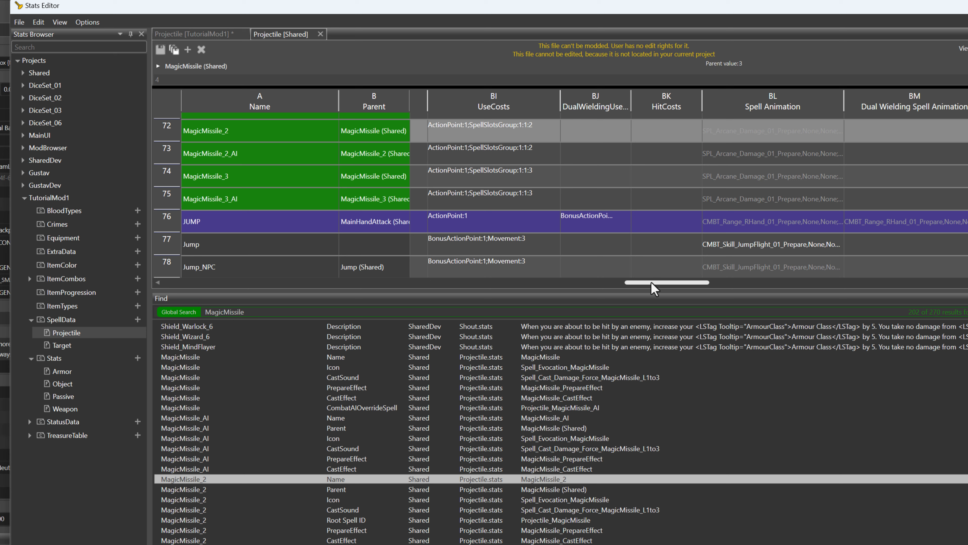
Check the Root Spell ID and Power Level of MagicMissile_2 in the Shared Projectile stats
left_click_drag(651, 283, 826, 275)
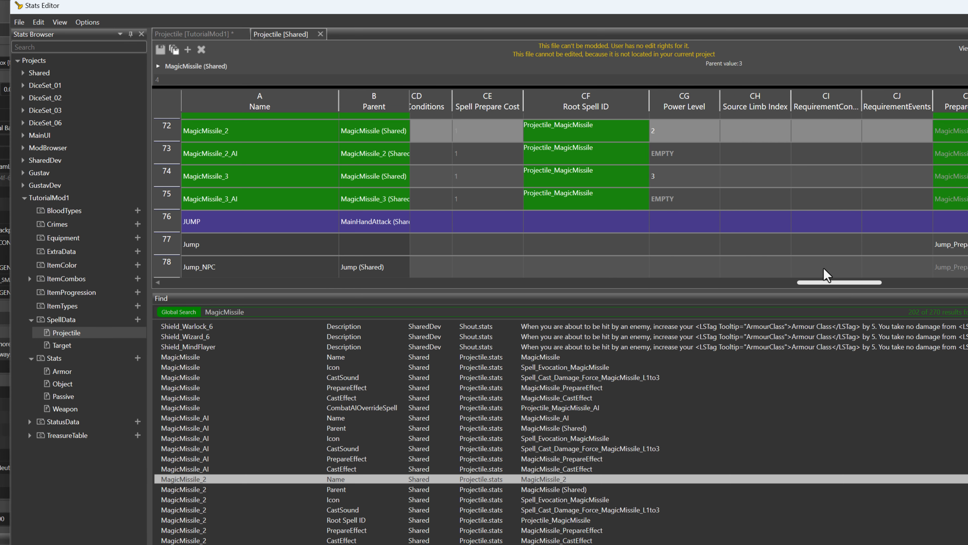
left_click(559, 135)
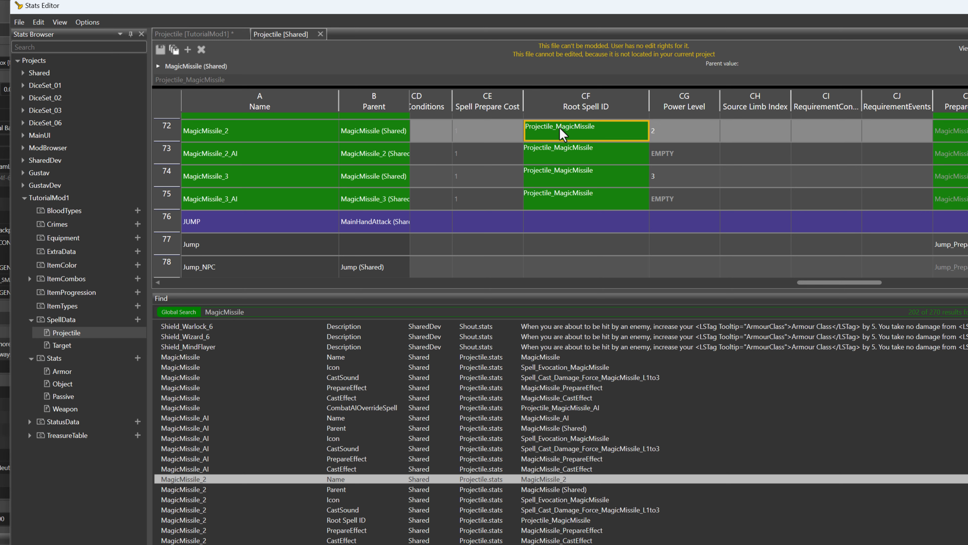
left_click(681, 134)
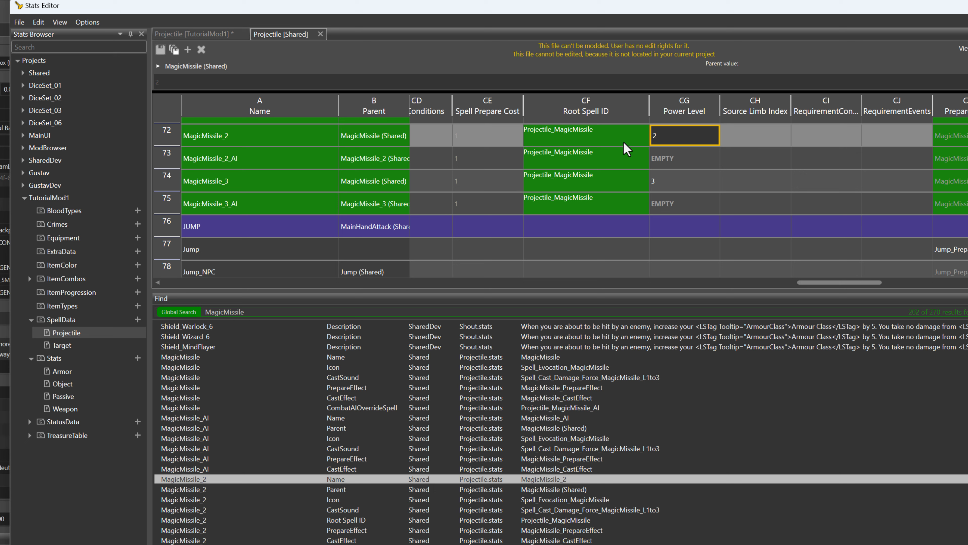
Check the Root Spell ID and Power Level of MagicMissile_3 and review the remaining columns of the Shared Projectile stats
left_click(575, 187)
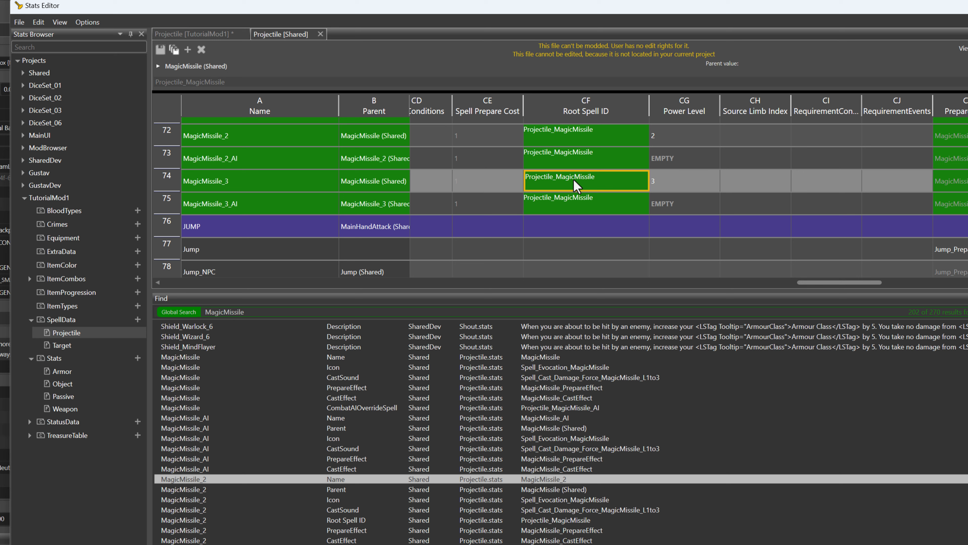
left_click(677, 187)
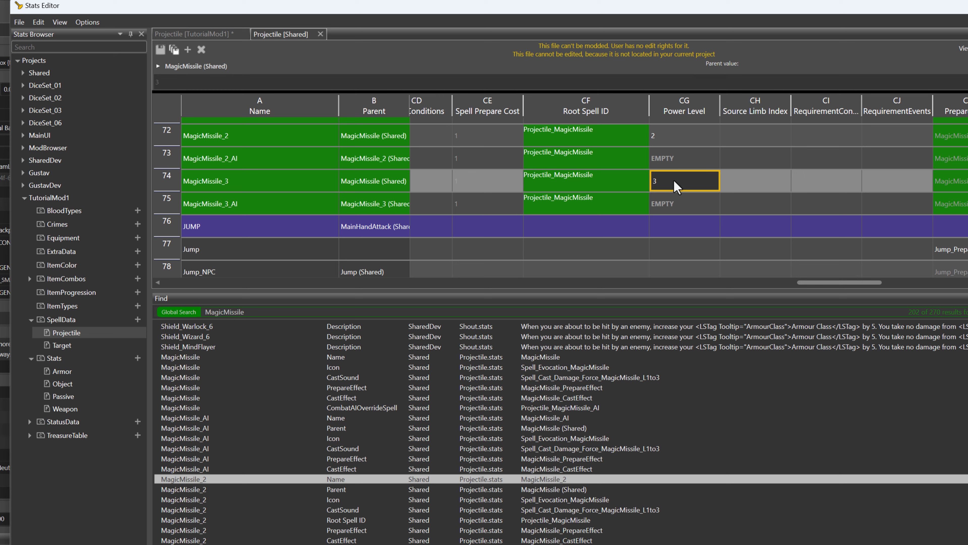
left_click_drag(824, 285, 967, 283)
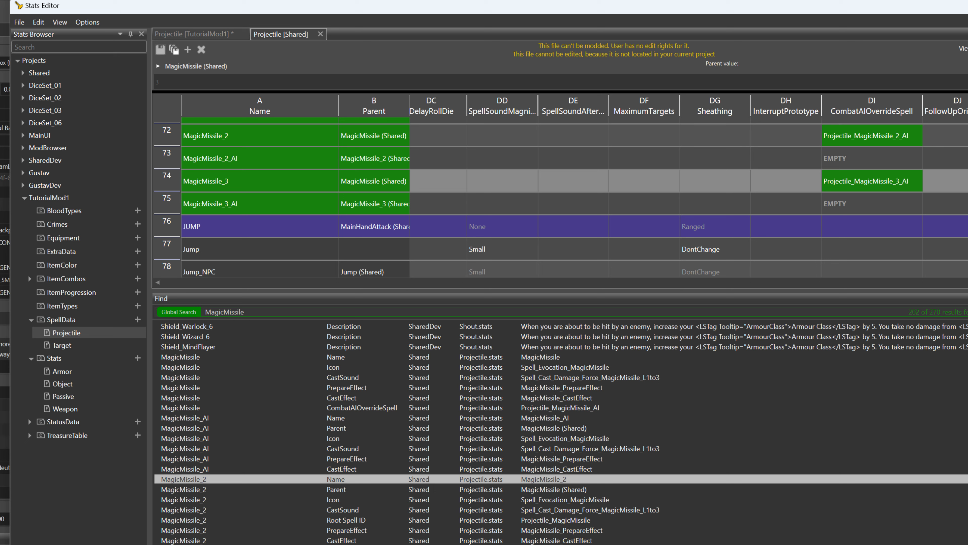
left_click_drag(967, 283, 152, 274)
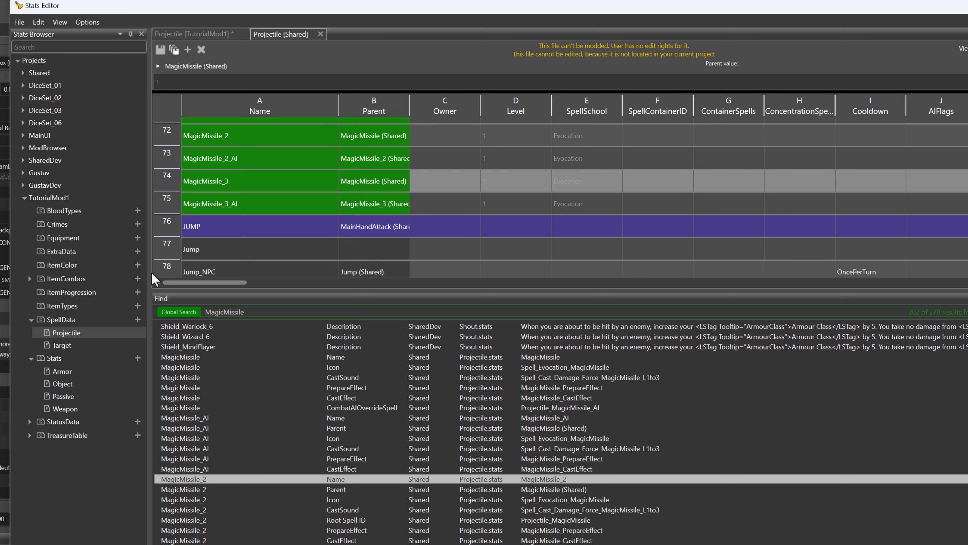
Add a new spell entry named TUT_FrozenMissile_2 to the TutorialMod1 Projectile stats, reusing the copied TUT_FrozenMissile name
left_click(191, 35)
left_click(218, 173)
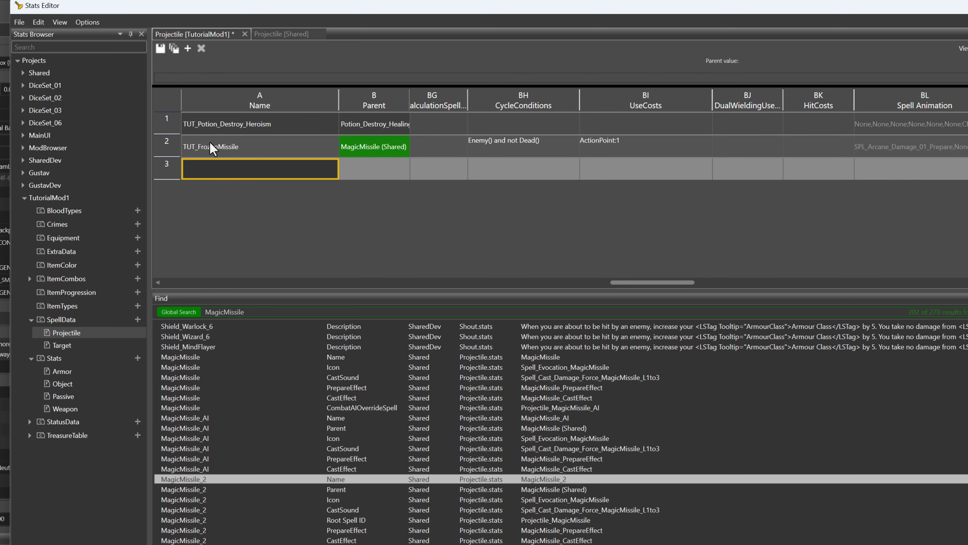
left_click(208, 149)
right_click(208, 148)
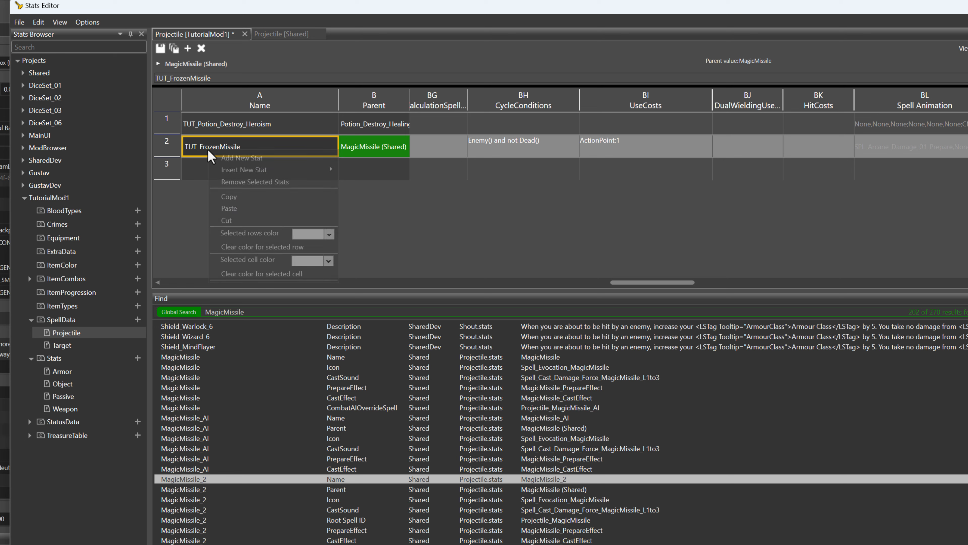
left_click(229, 196)
left_click(212, 176)
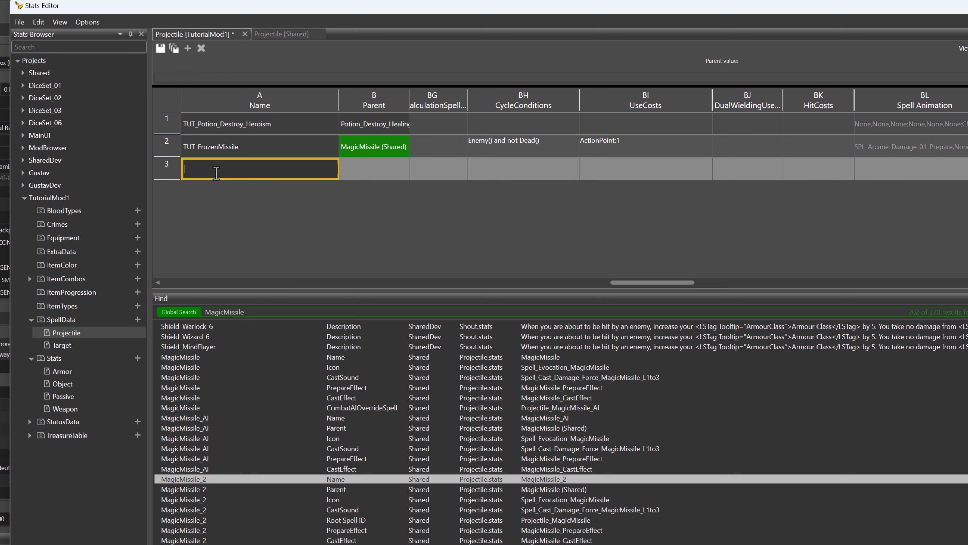
type("TUT_FrozenMissile")
key("Tab")
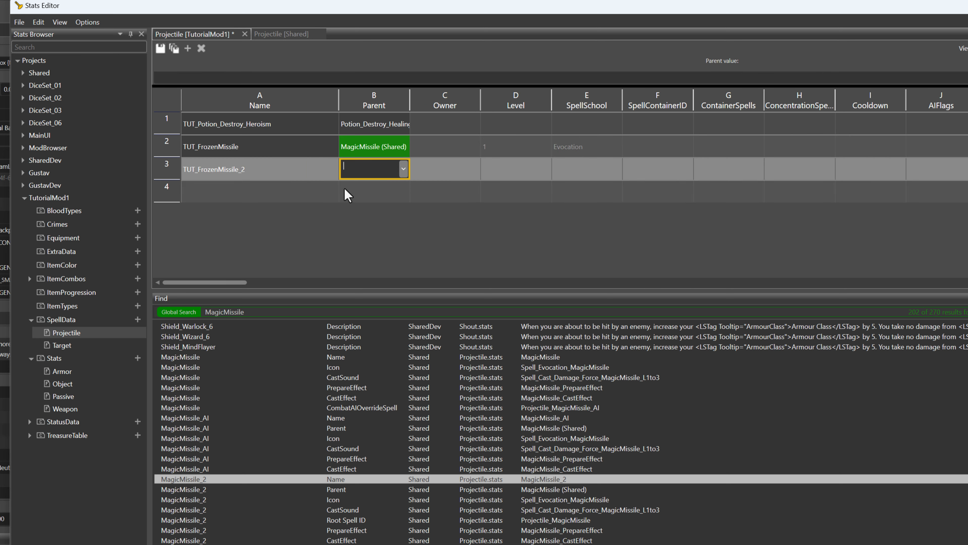
Set the Parent of TUT_FrozenMissile_2 to TUT_FrozenMissile (TutorialMod1)
type("Fr")
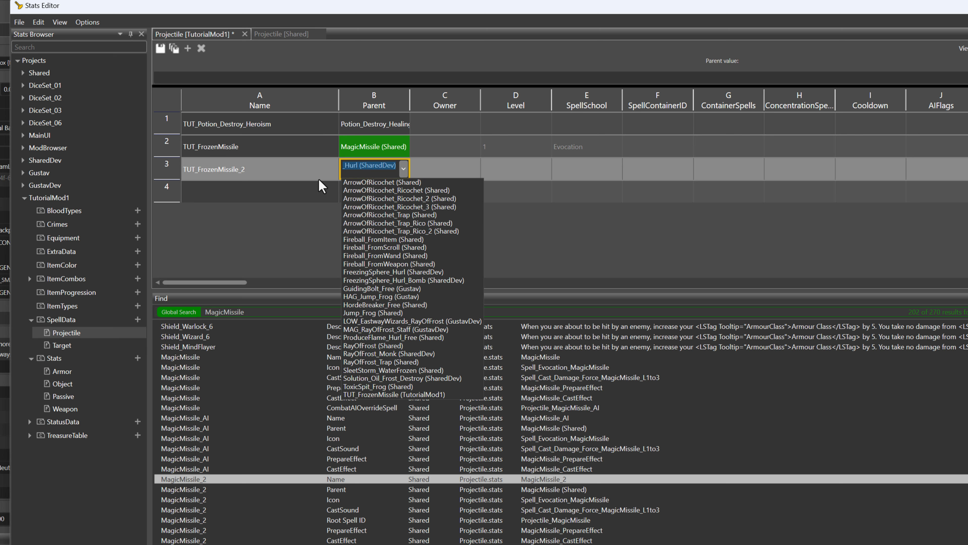
key("BackSpace")
key("BackSpace")
key("BackSpace")
type("TUT")
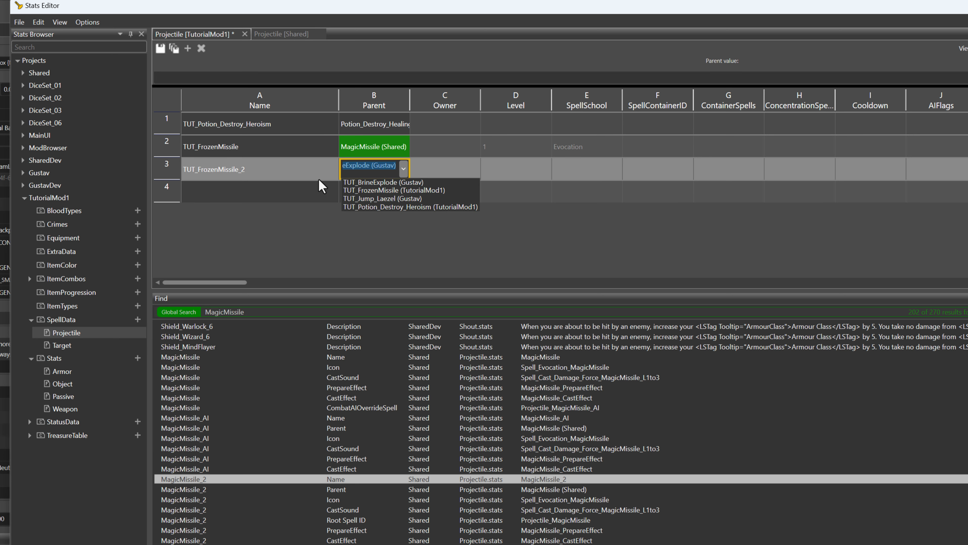
left_click(383, 191)
left_click(451, 197)
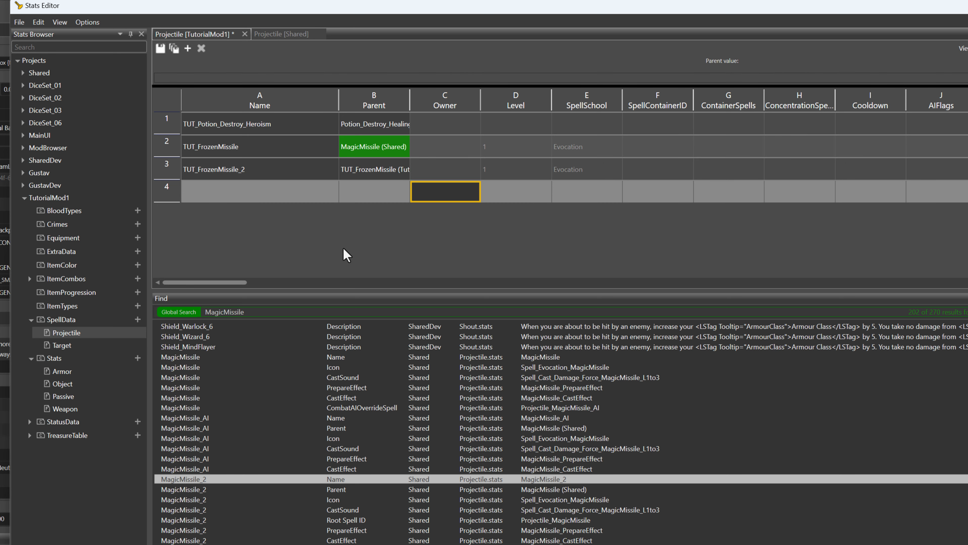
Set the AmountOfTargets of TUT_FrozenMissile_2 to 5
left_click_drag(243, 282, 356, 286)
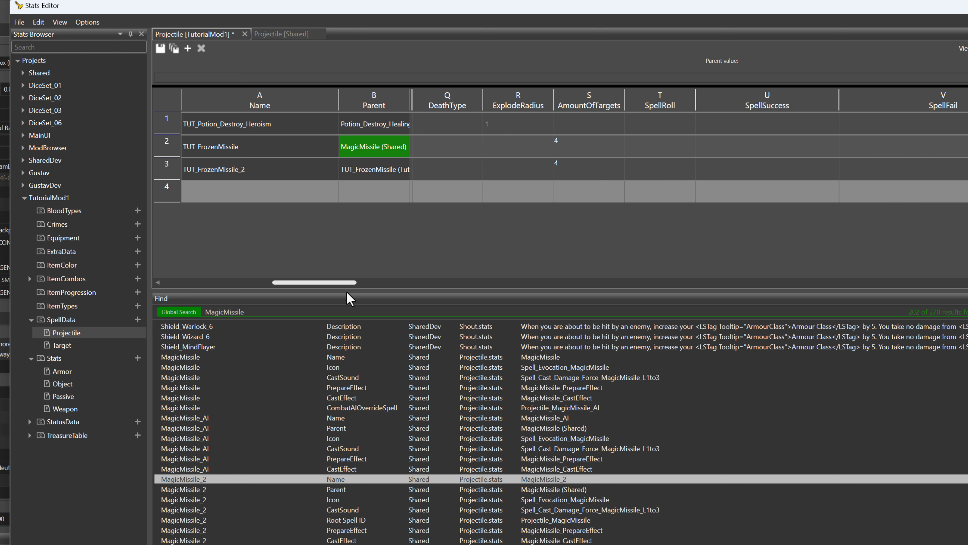
left_click(571, 167)
type("5")
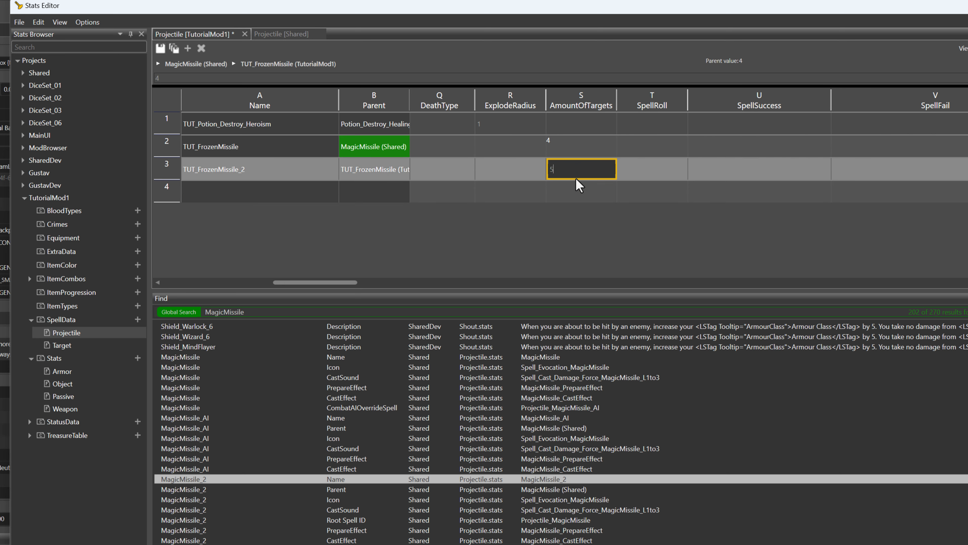
left_click(554, 199)
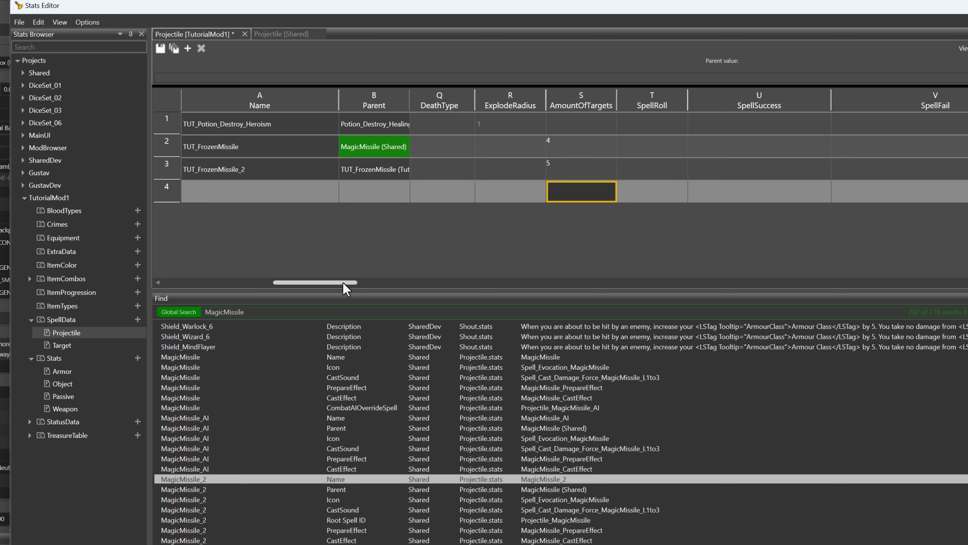
Set the DescriptionParams of TUT_FrozenMissile_2 to DealDamage(1d4+1,Cold);5
left_click_drag(347, 286, 463, 289)
left_click(656, 170)
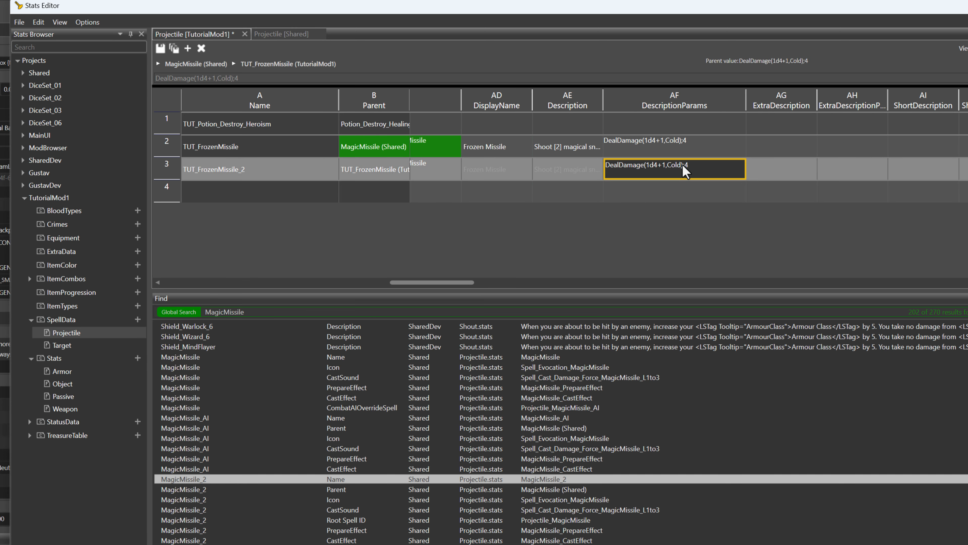
left_click(704, 171)
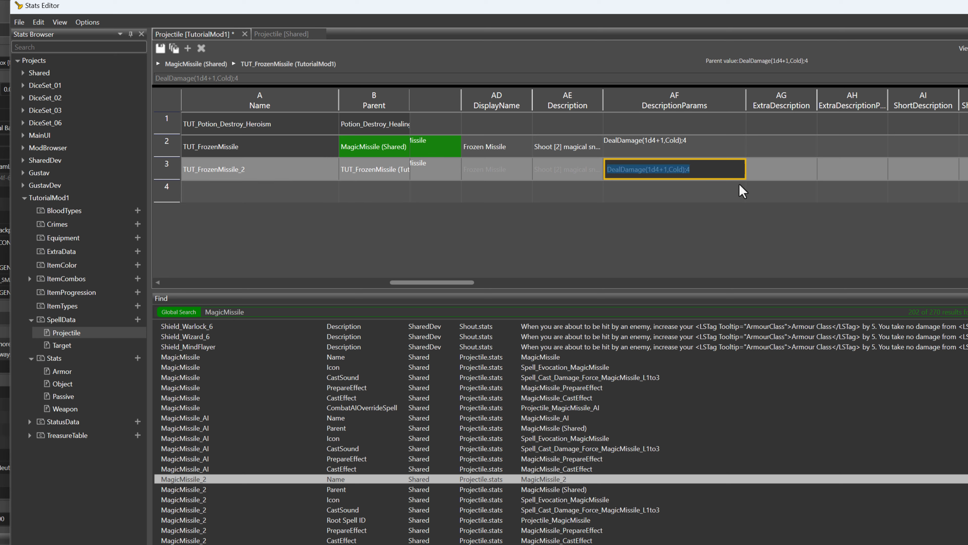
key("End")
type("5")
left_click(698, 196)
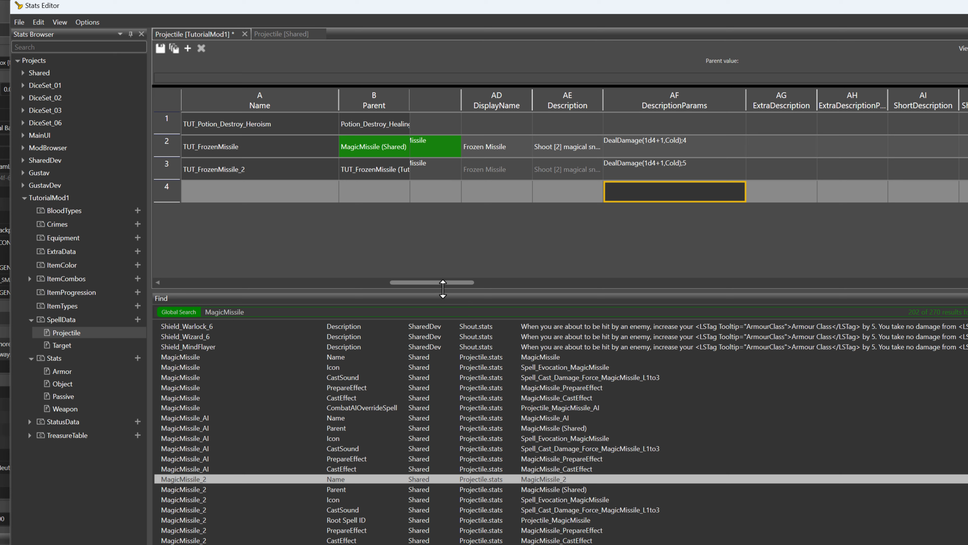
Set the TooltipDamageList of TUT_FrozenMissile_2 to DealDamage(5d4+3,Cold)
left_click_drag(450, 283, 490, 285)
double_click(653, 168)
left_click(648, 169)
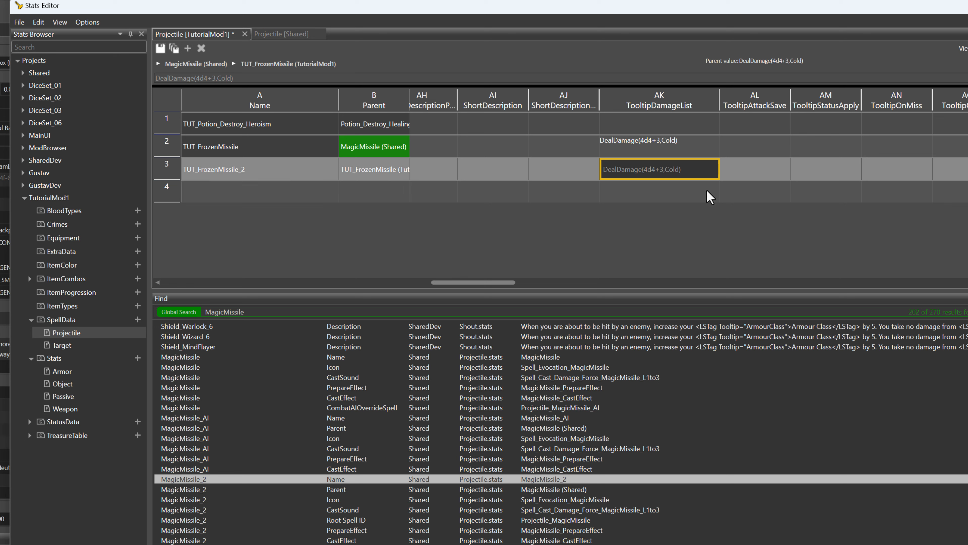
left_click(662, 192)
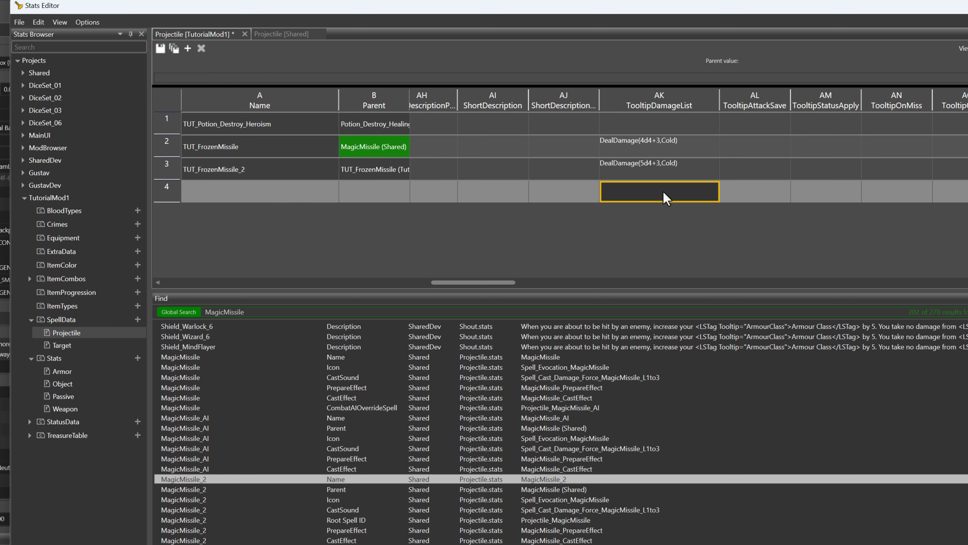
Set the Root Spell ID of TUT_FrozenMissile_2 to Projectile_TUT_FrozenMissile and its Power Level to 2
left_click_drag(511, 280, 552, 280)
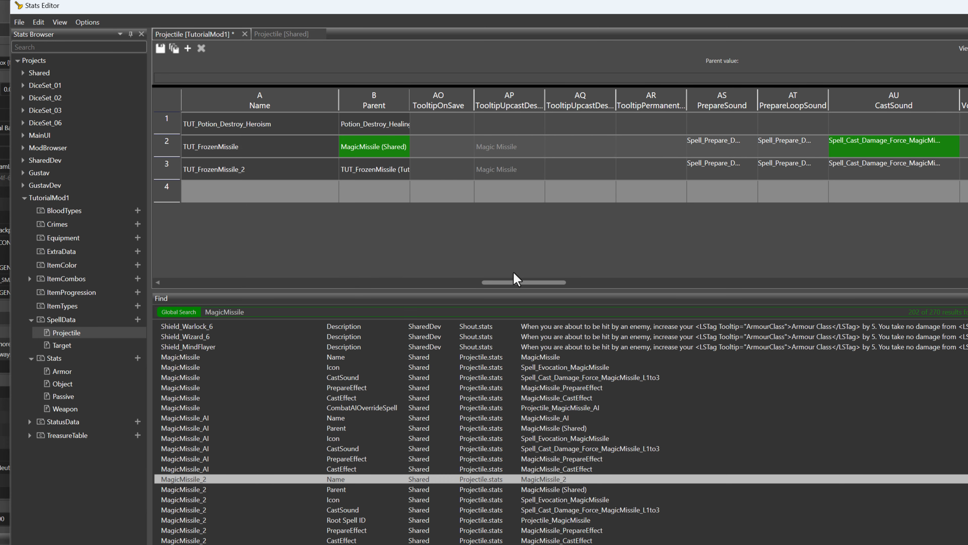
left_click_drag(519, 282, 654, 303)
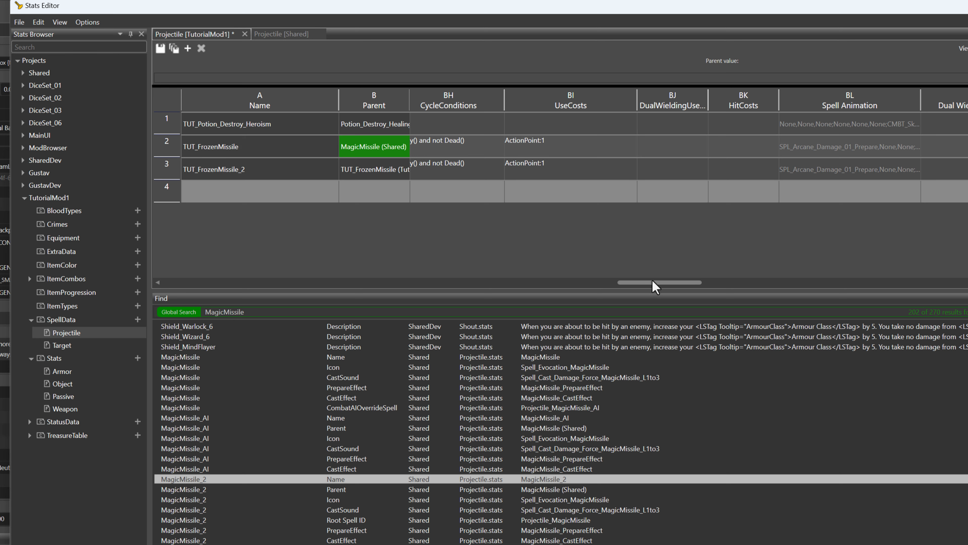
left_click_drag(655, 287, 824, 316)
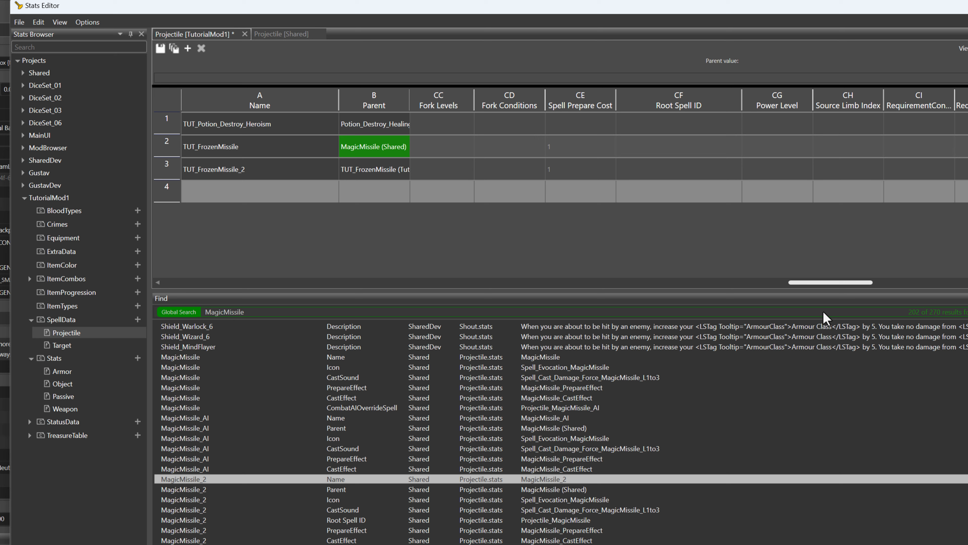
double_click(659, 171)
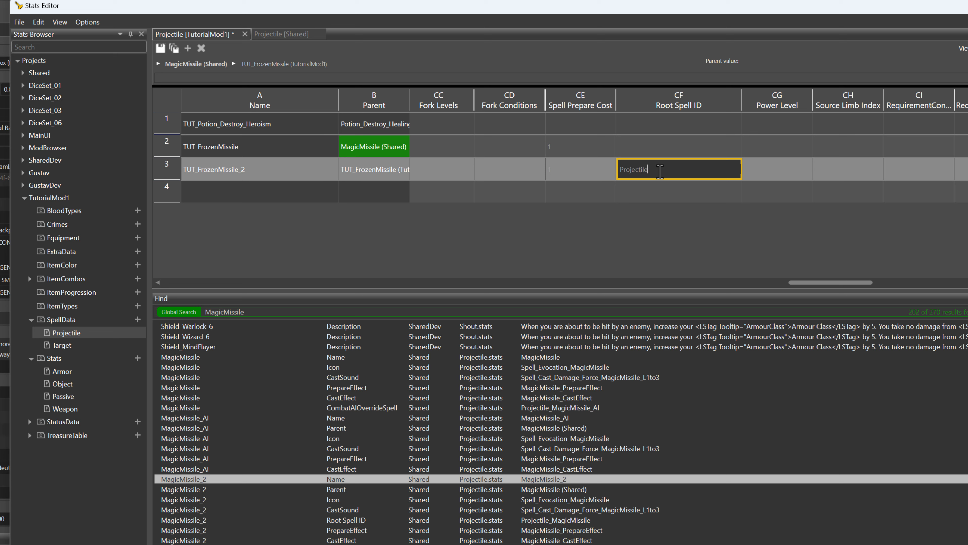
type("Projectile_")
type("TUT_FrozenMissile")
left_click(773, 170)
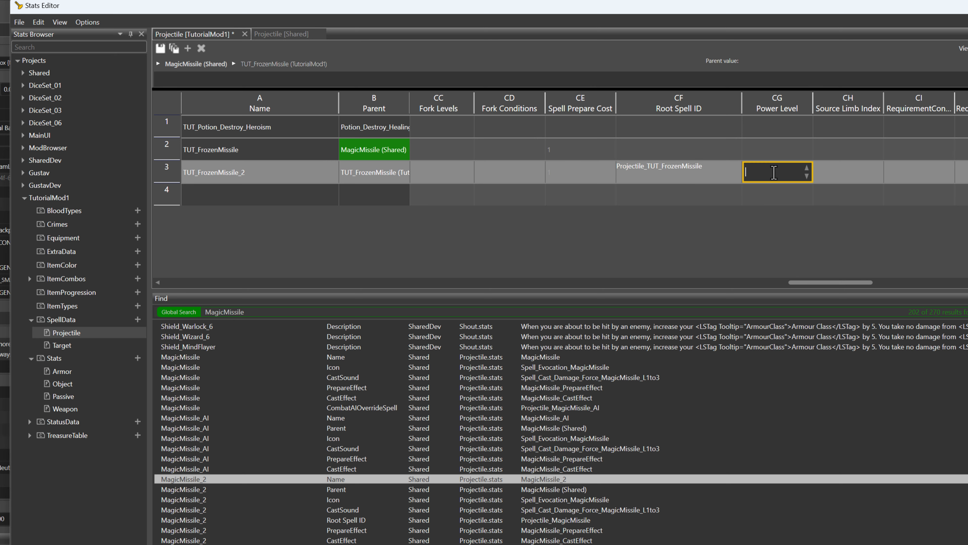
left_click(776, 197)
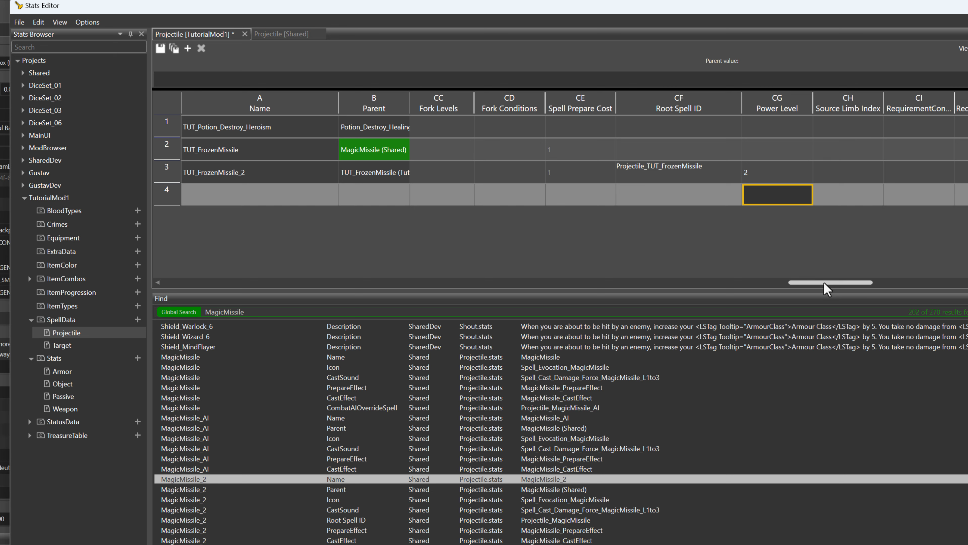
Save the TutorialMod1 Projectile stats
left_click_drag(824, 283, 800, 282)
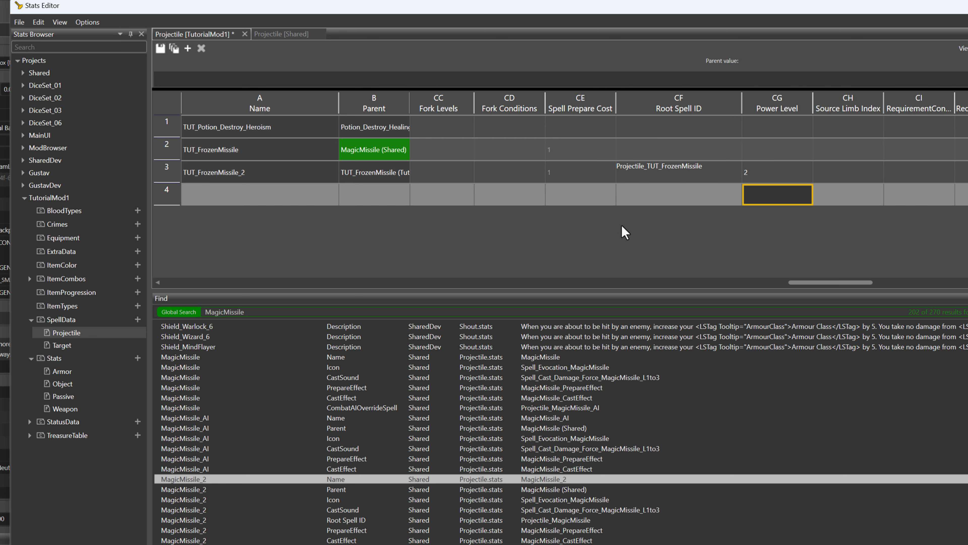
left_click(673, 204)
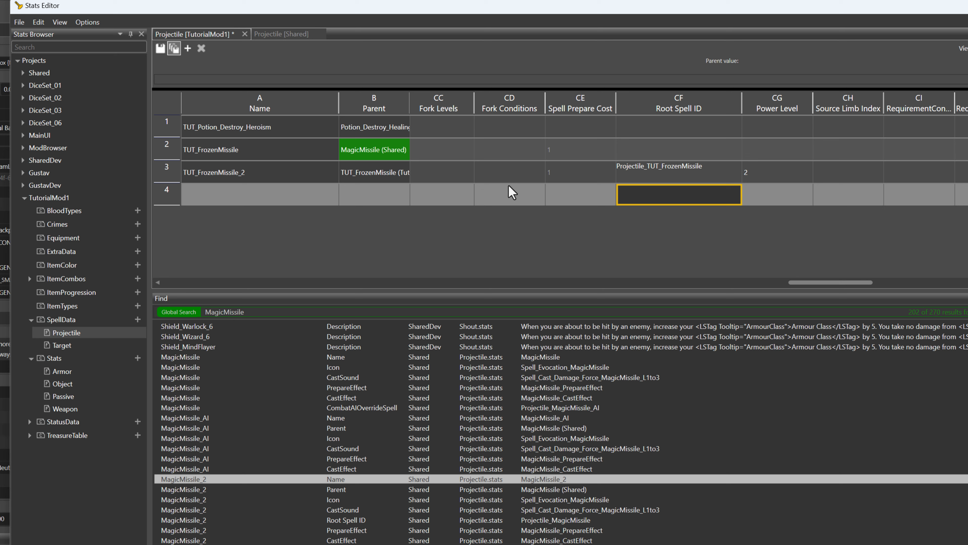
key("ctrl+s")
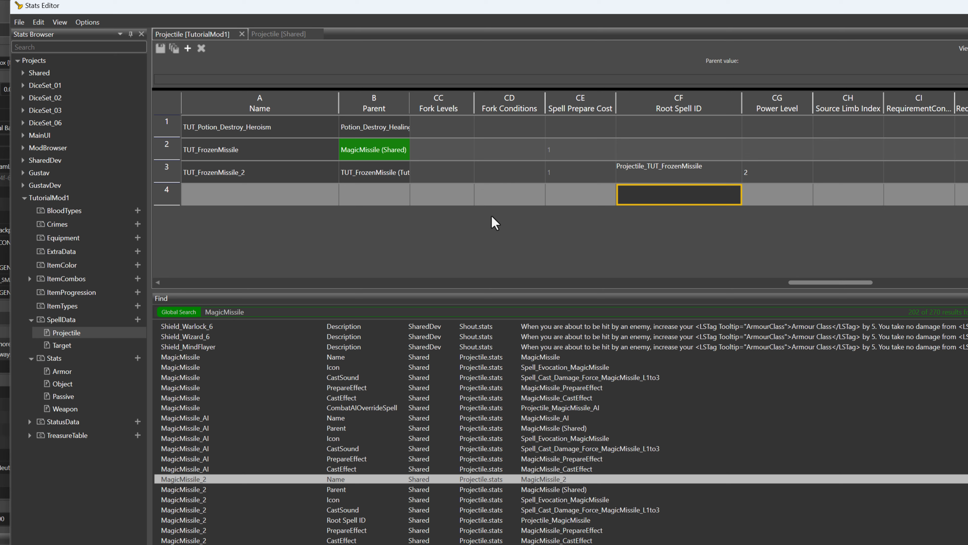
Switch to the level editor, start game mode and select the Frozen Missile spell to check its available upcast options
left_click(94, 1)
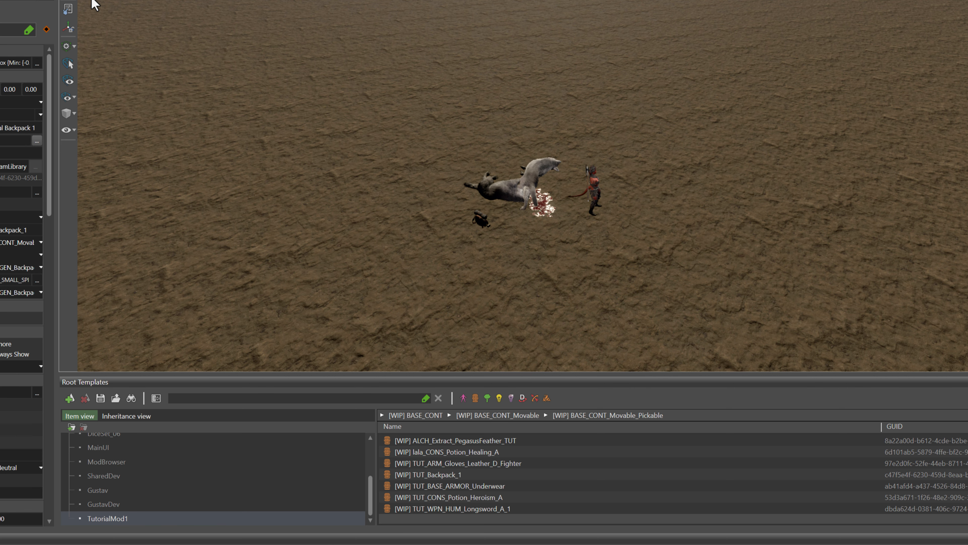
key("ctrl+g")
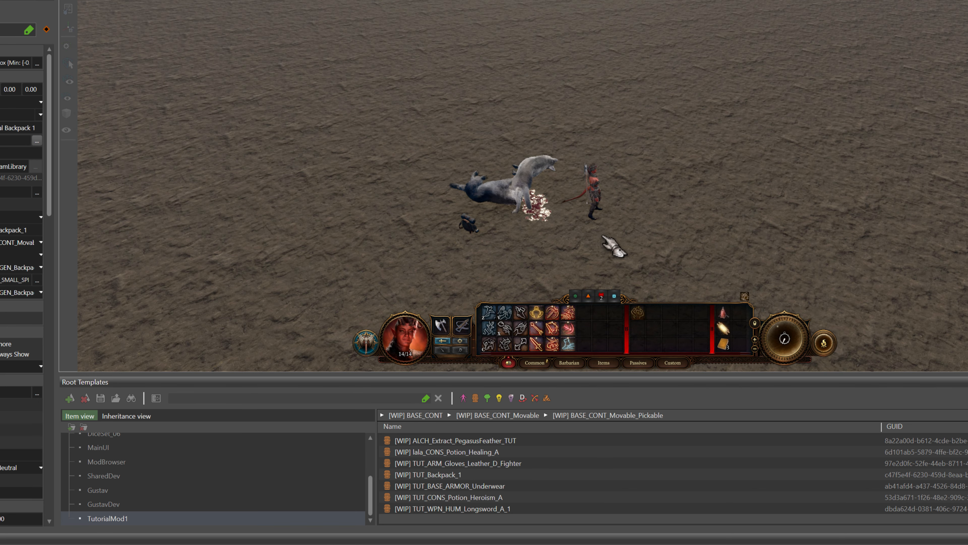
left_click(568, 329)
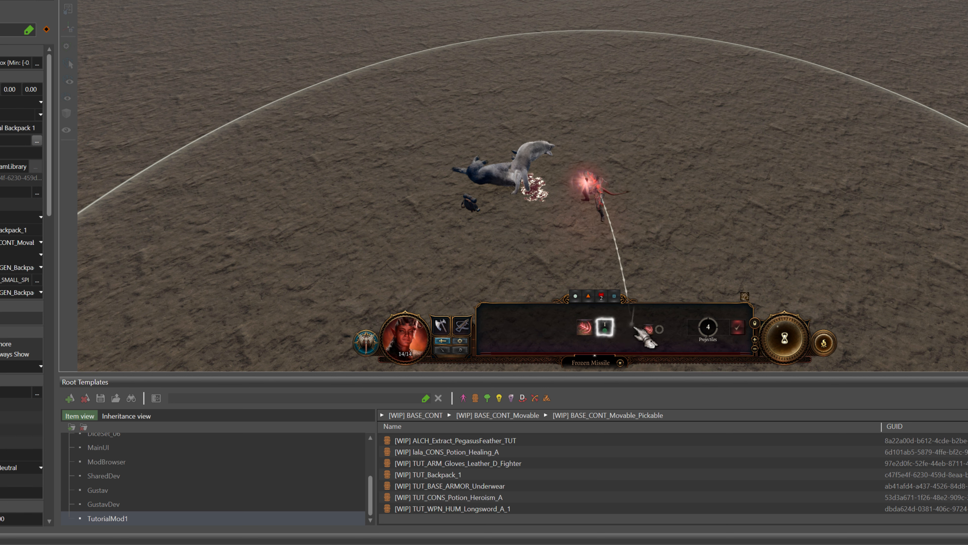
mouse_move(584, 328)
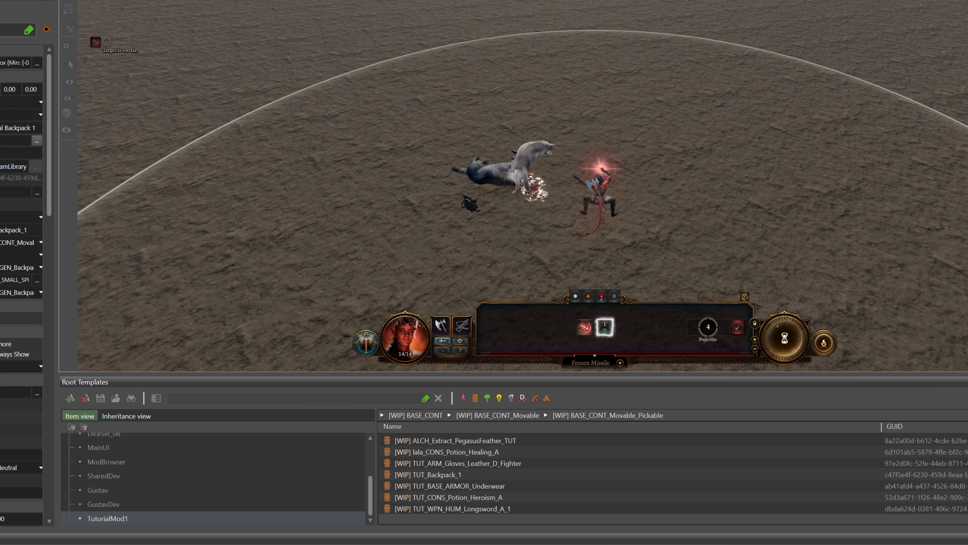
Return to the Stats Editor and set the UseCosts of TUT_FrozenMissile_2 to ActionPoint:1;BonusActionPoint:1 in the TutorialMod1 Projectile stats
left_click(130, 1)
left_click(191, 1)
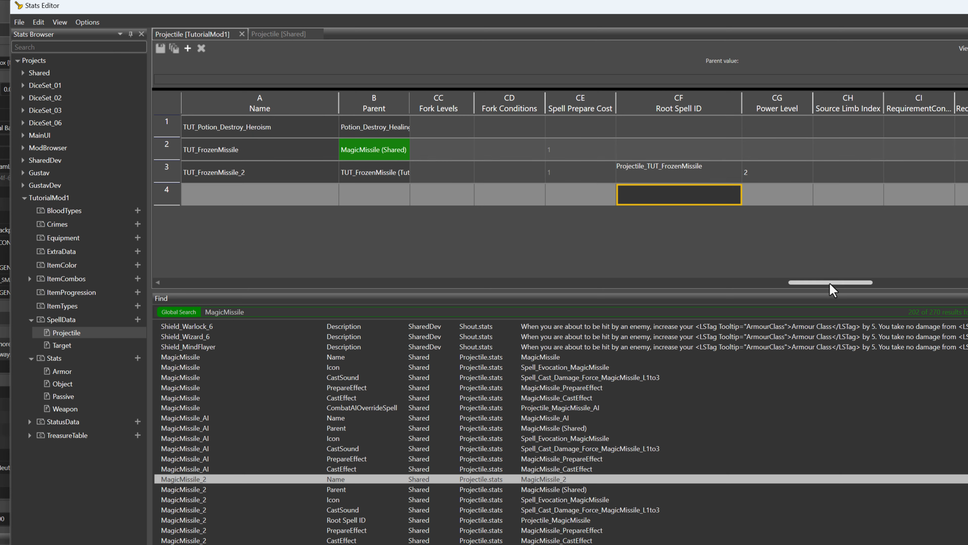
scroll(797, 284, "left", 3)
left_click_drag(809, 292, 653, 312)
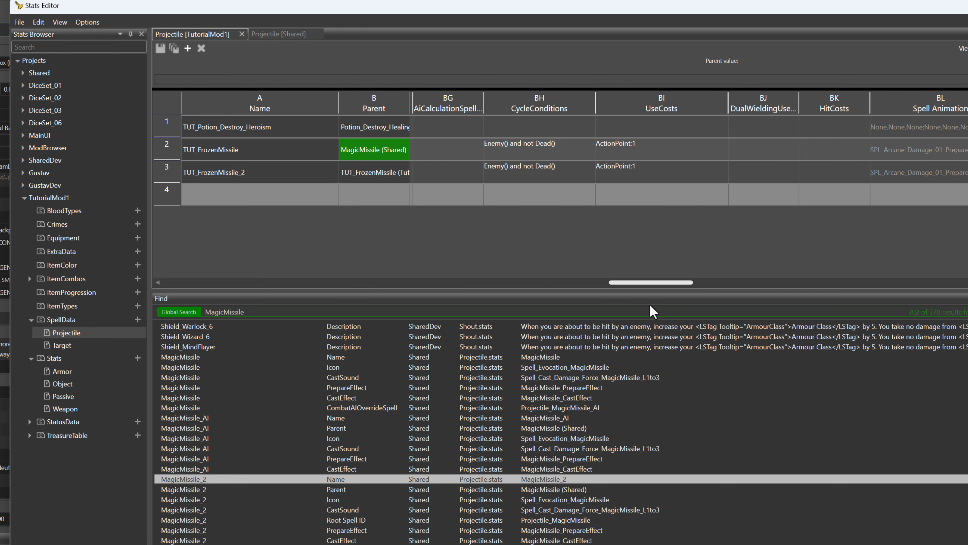
left_click(634, 179)
left_click(662, 177)
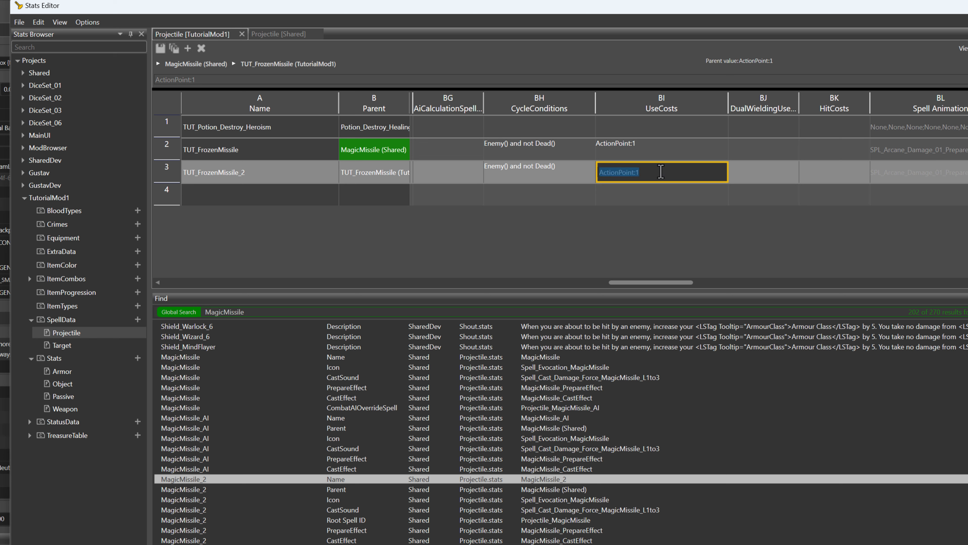
left_click(665, 172)
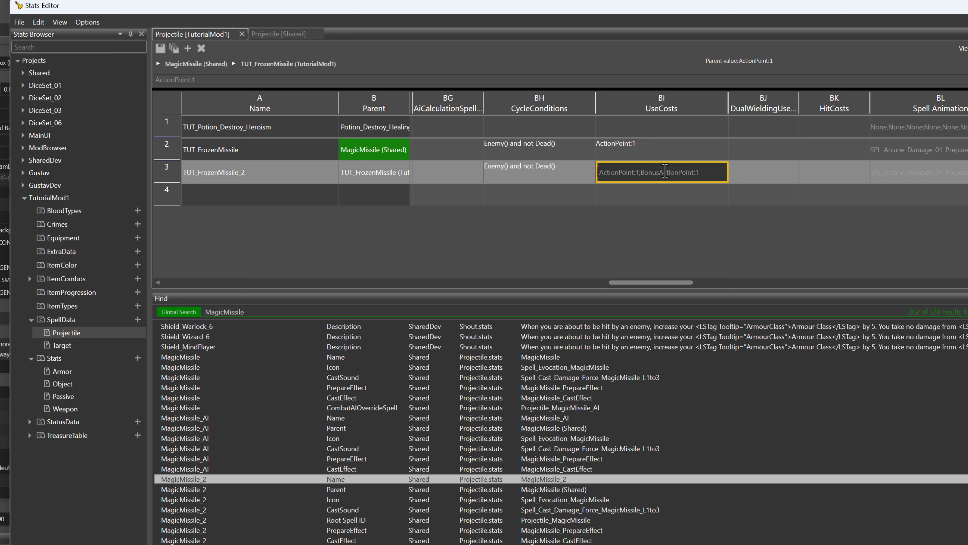
left_click(683, 201)
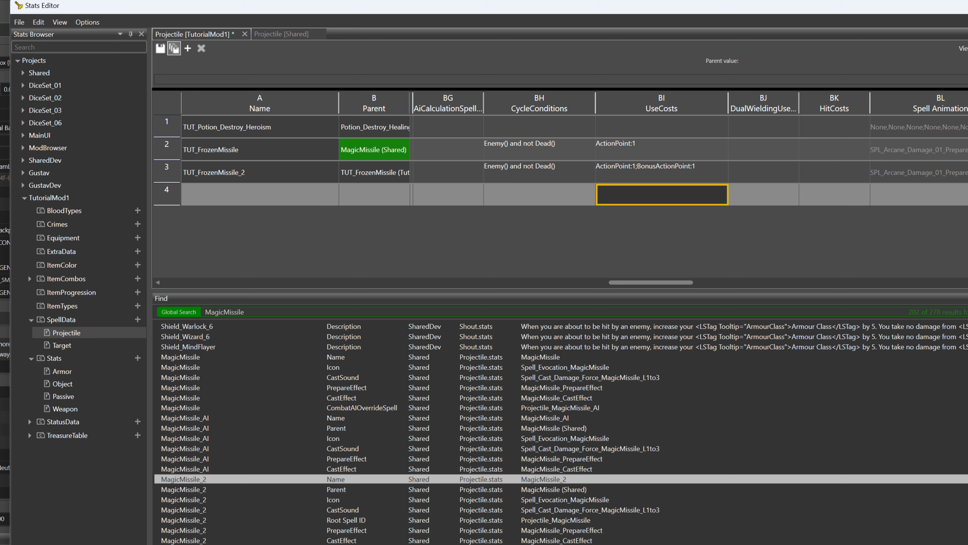
Switch to the level editor, restart game mode and select the Frozen Missile spell to recheck its upcast options
key("alt+Tab")
key("Escape")
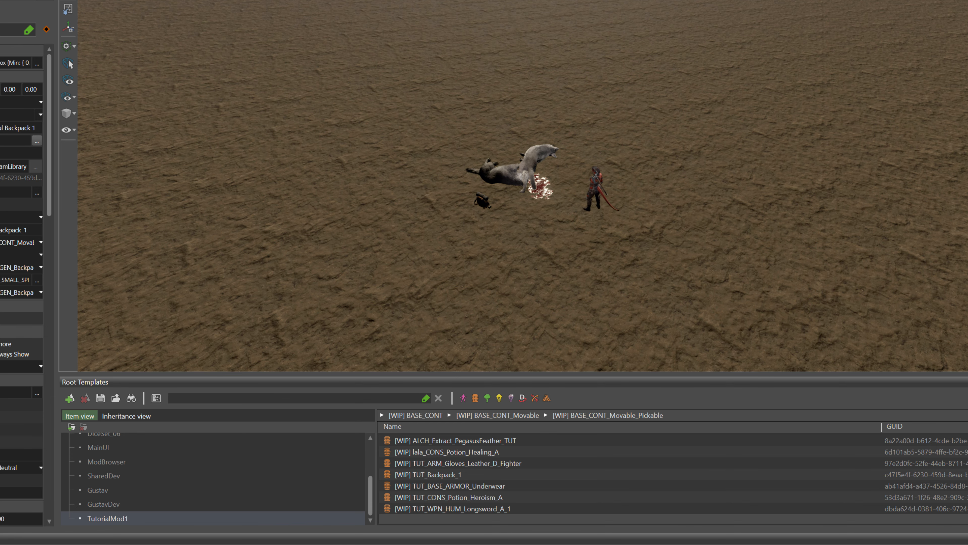
key("ctrl+g")
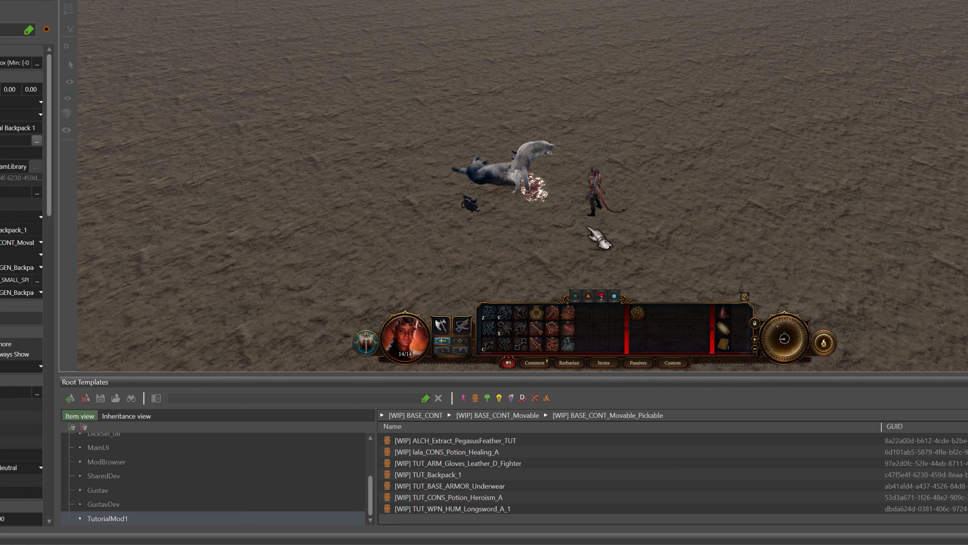
left_click(588, 227)
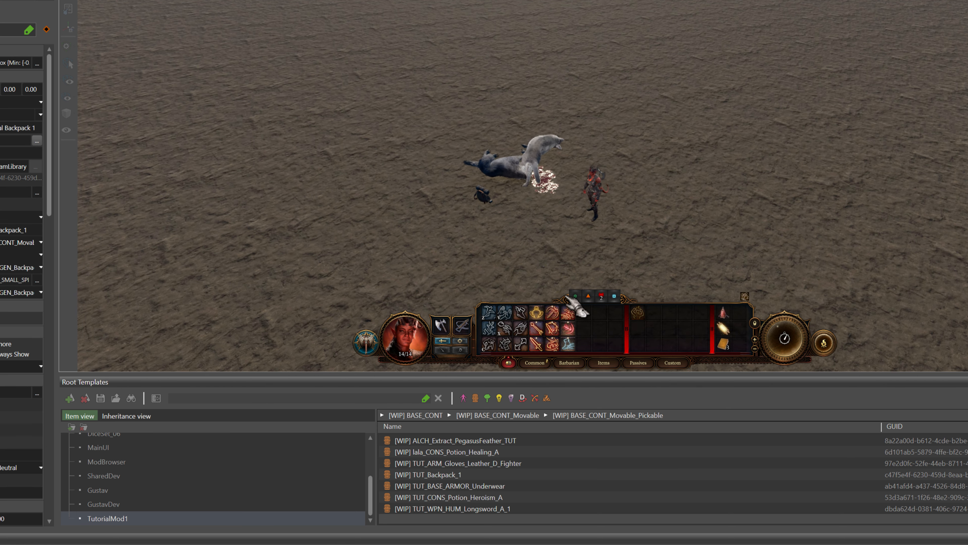
left_click(568, 327)
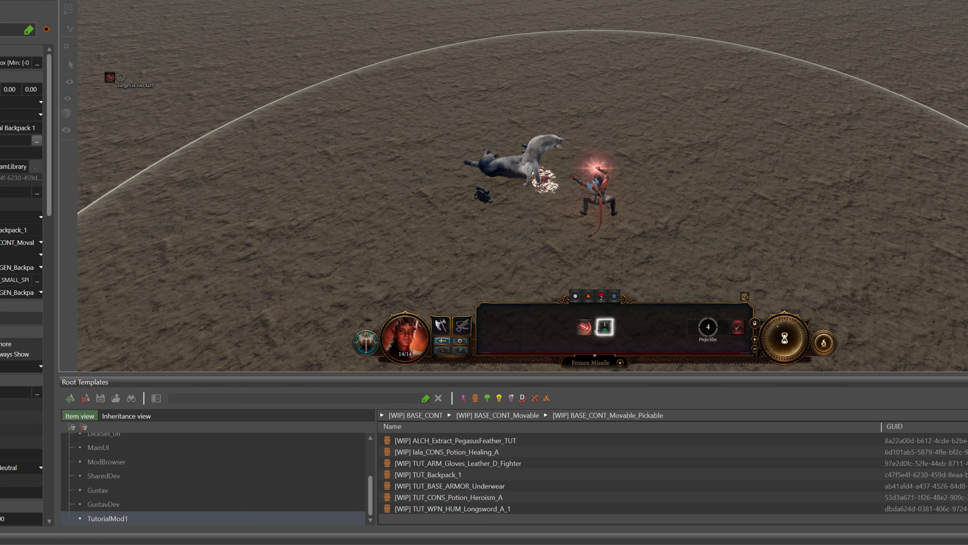
left_click(70, 2)
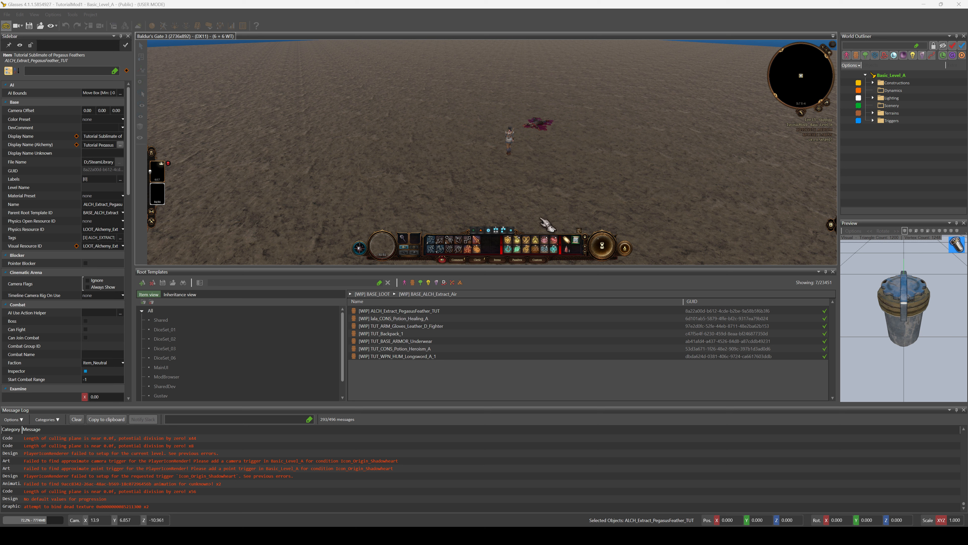
Examine the Level 4 Cleric's character sheet and inventory in game mode, and check the Frozen Missile spell's tooltip
left_click(585, 246)
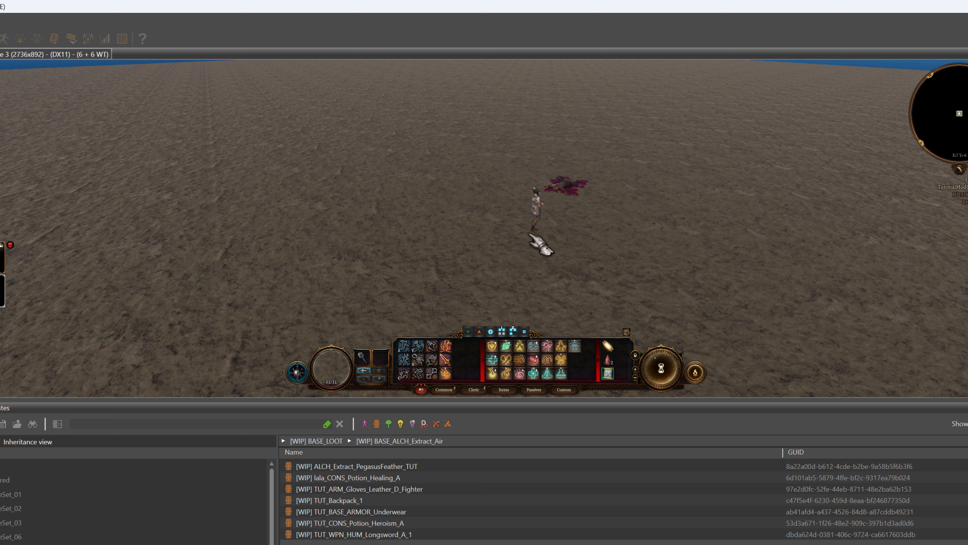
key("i")
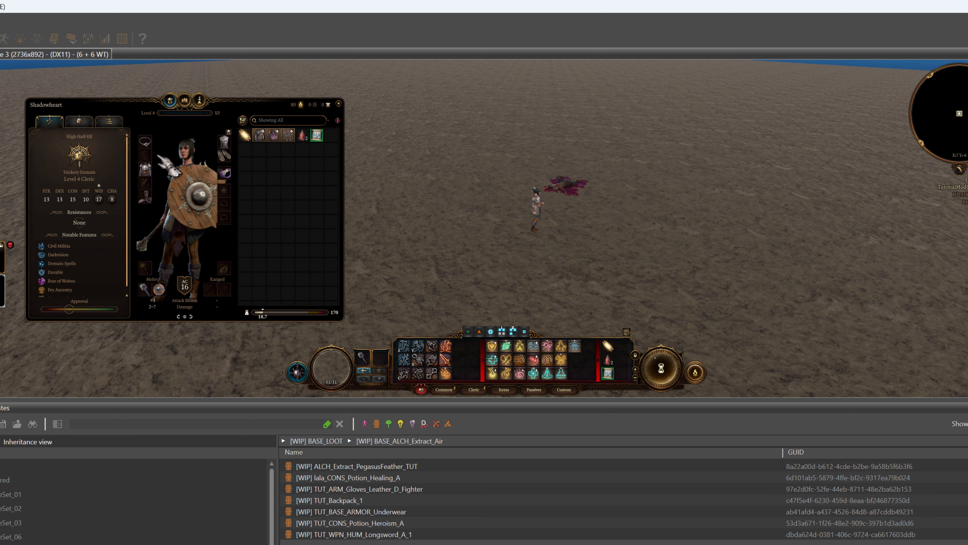
mouse_move(229, 178)
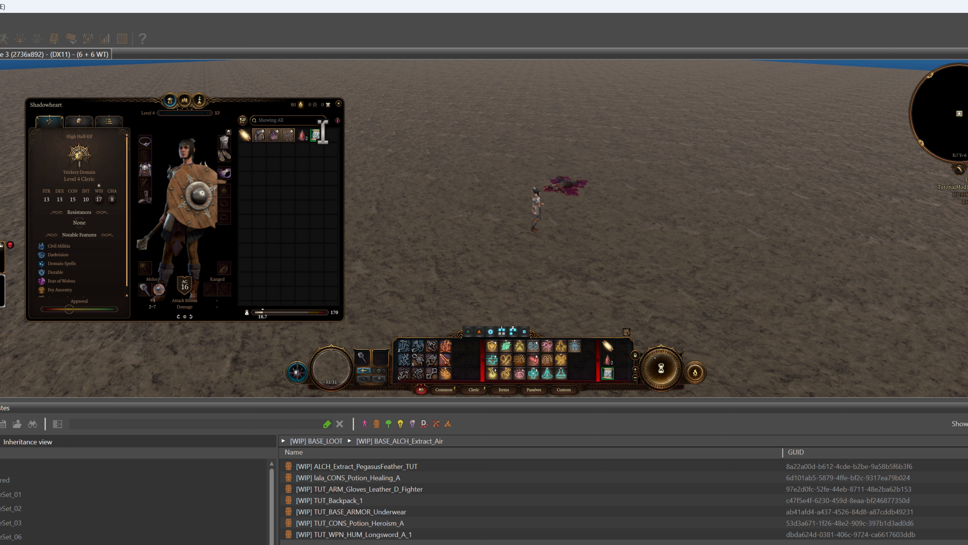
left_click(339, 104)
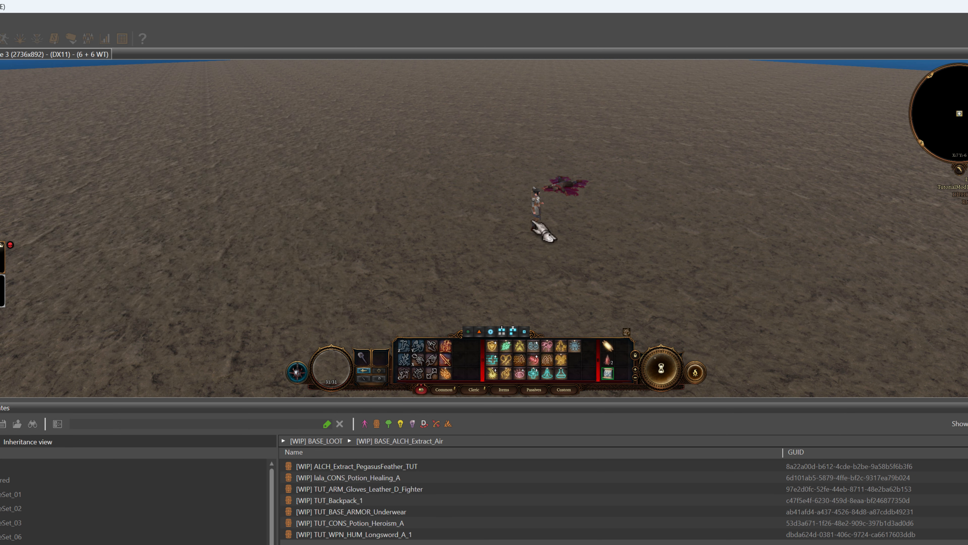
mouse_move(536, 371)
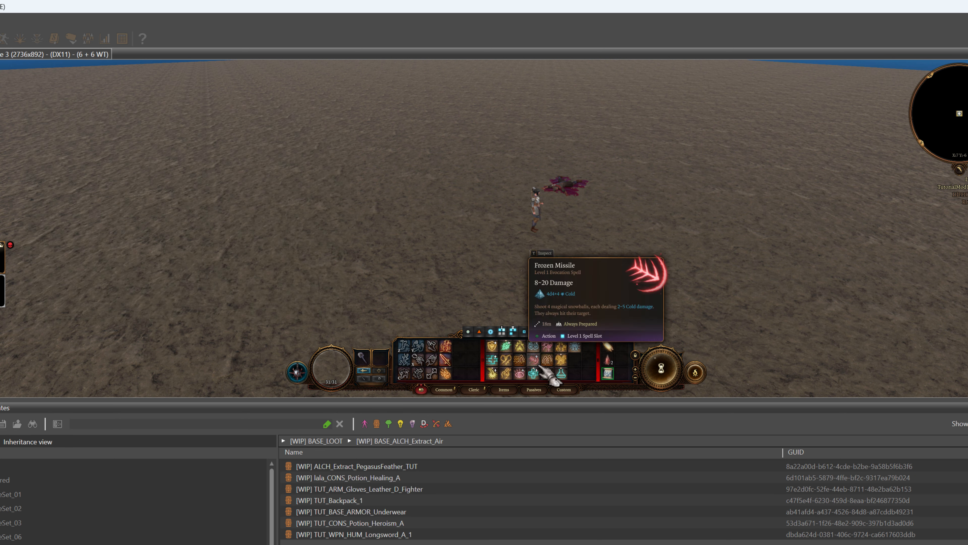
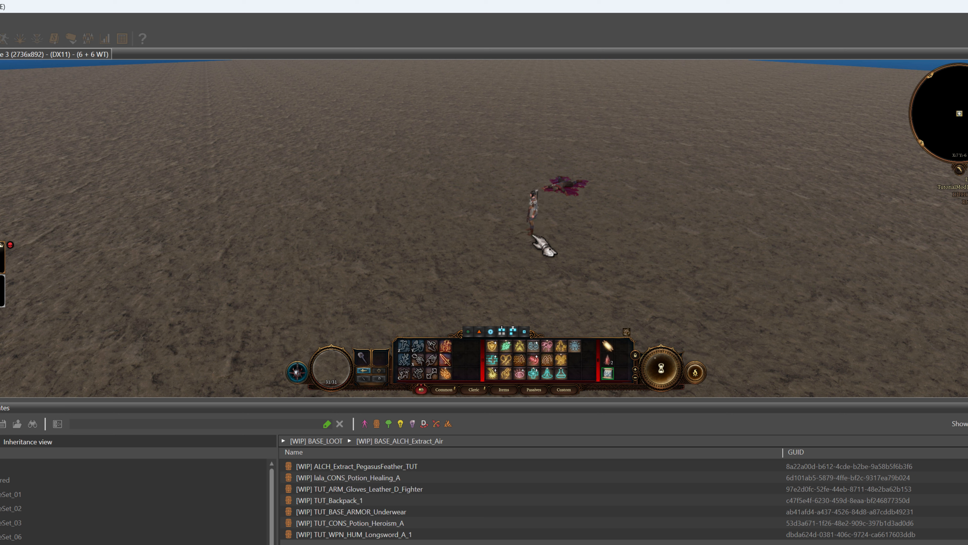
Check the Cleric's character sheet, then select Frozen Missile and compare its level 1 and level 2 upcast options without casting it
key("i")
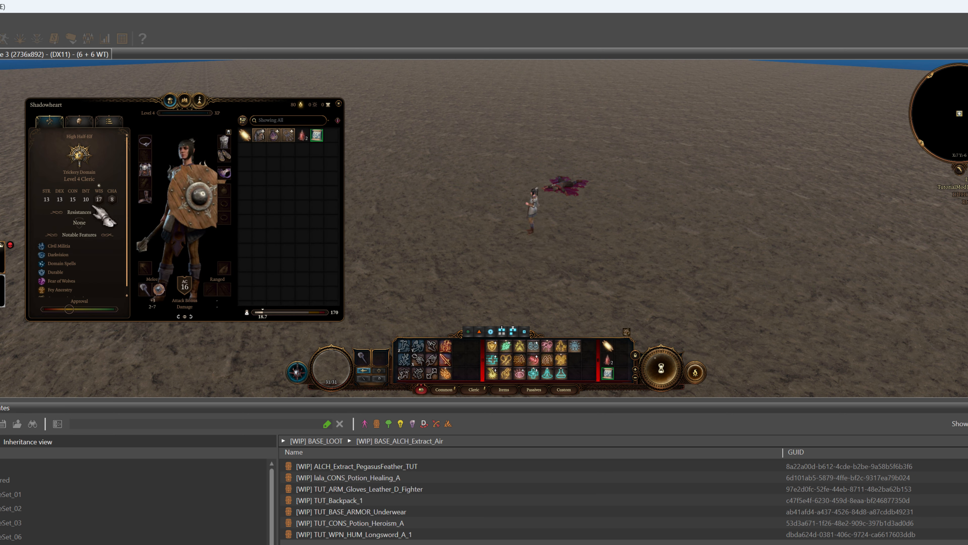
left_click(338, 104)
mouse_move(502, 331)
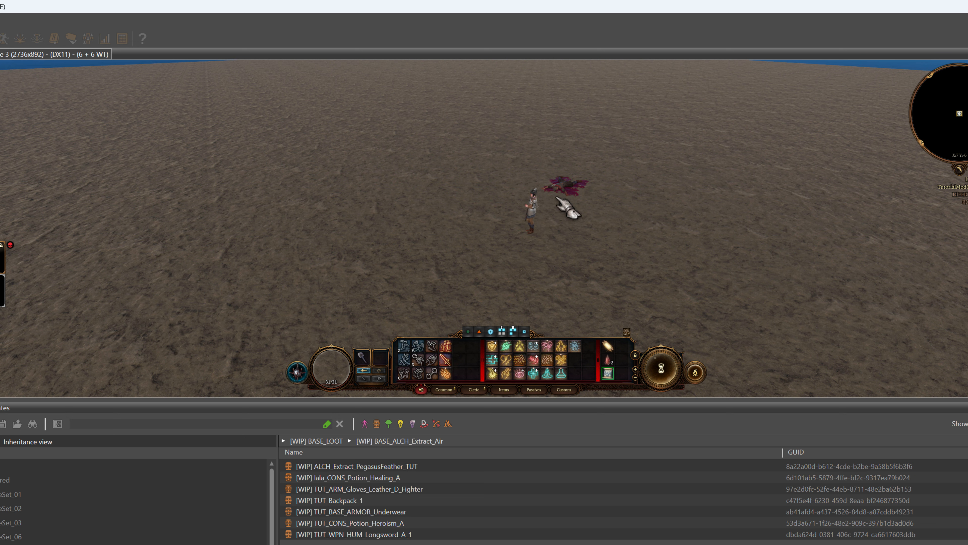
left_click(536, 366)
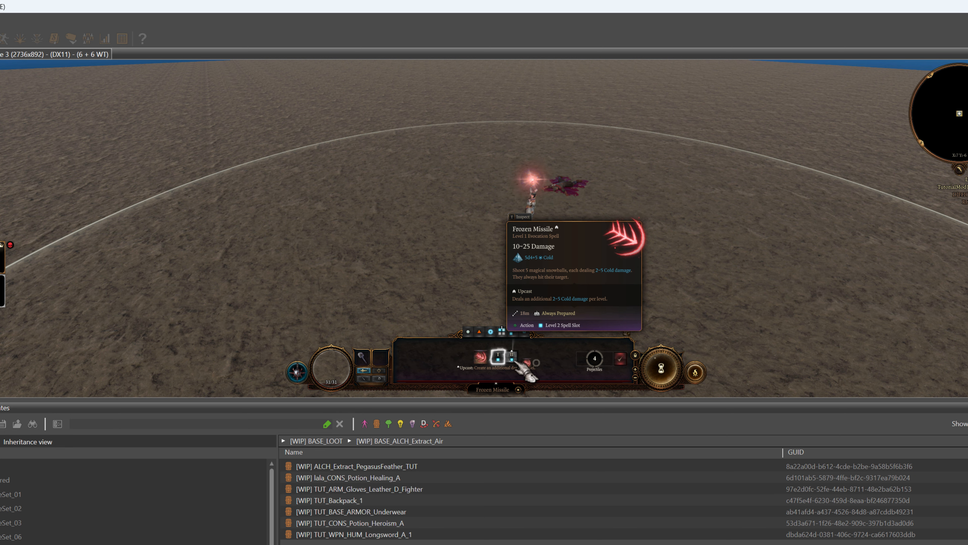
left_click(696, 207)
left_click(696, 208)
left_click(697, 208)
left_click(696, 208)
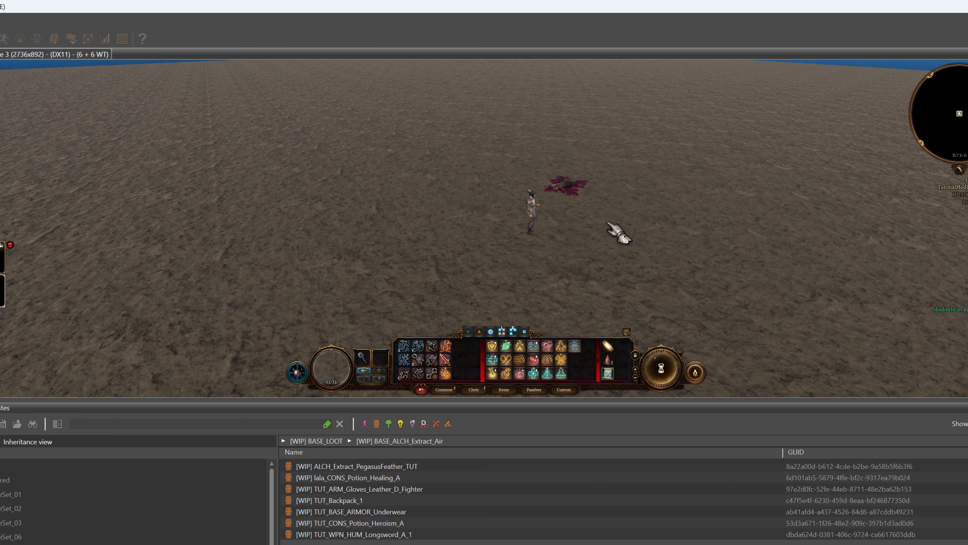
Bring a hostile wolf into combat in game mode, cast Frozen Missile at it and check the combat log
key("ctrl")
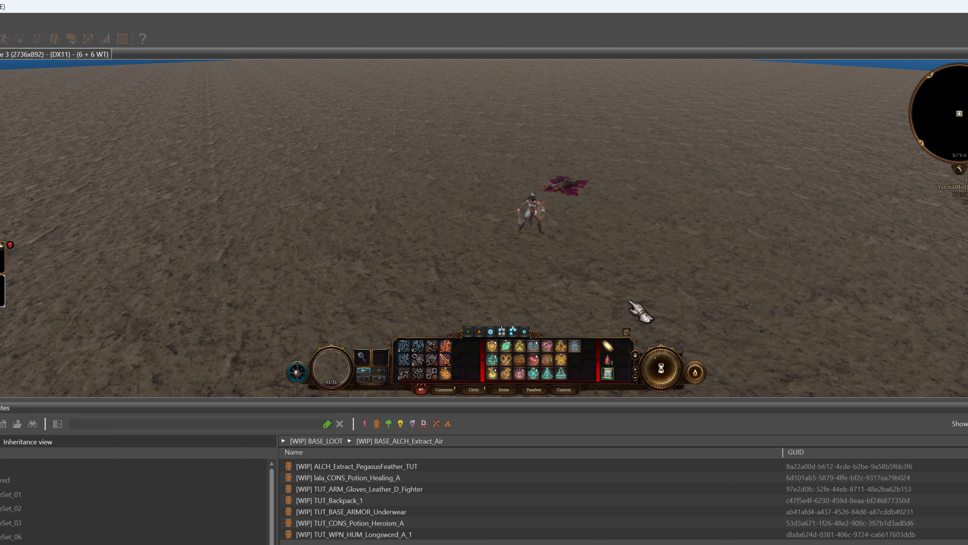
key("ctrl")
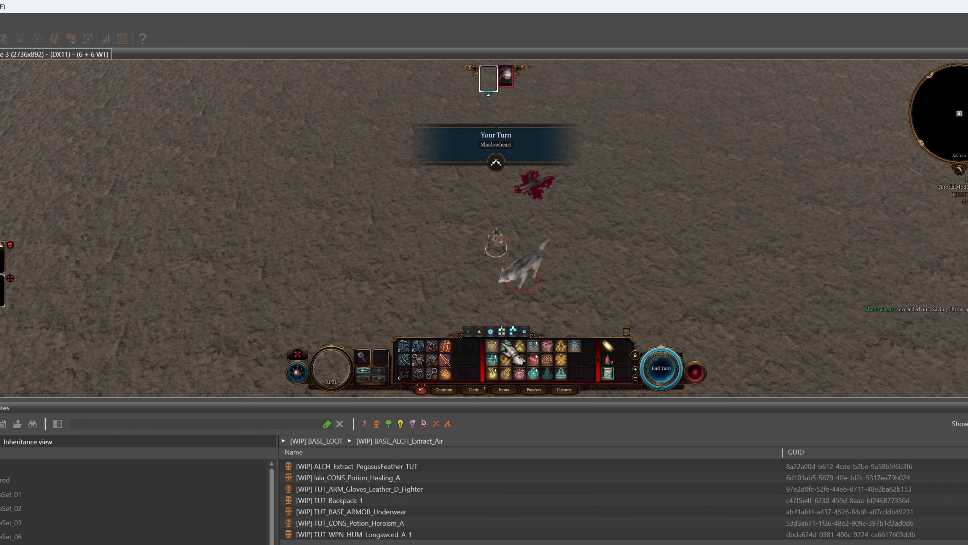
left_click(536, 362)
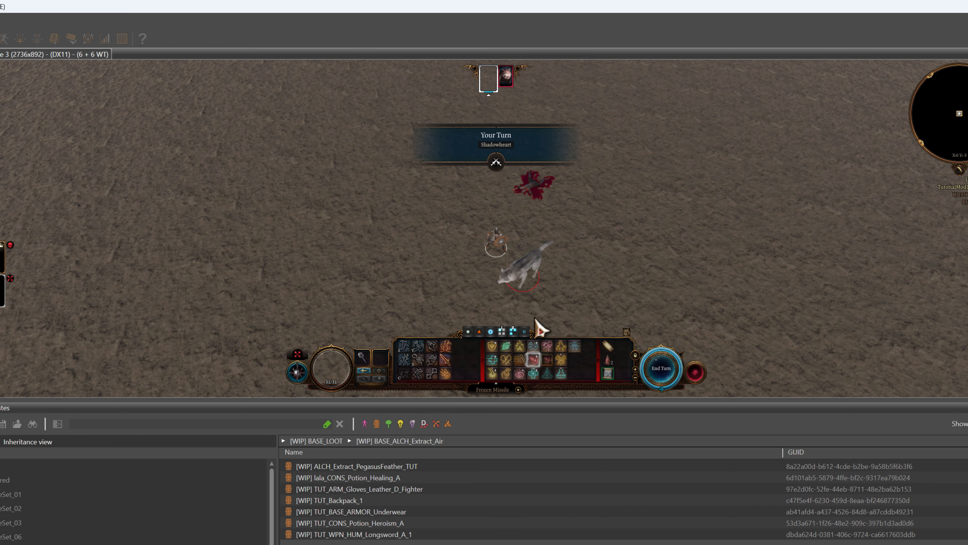
left_click(531, 273)
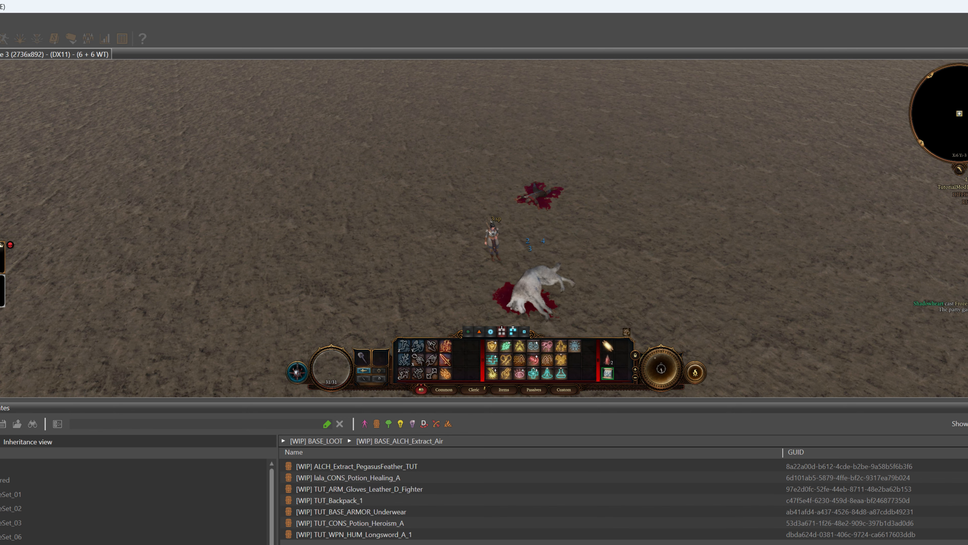
mouse_move(922, 294)
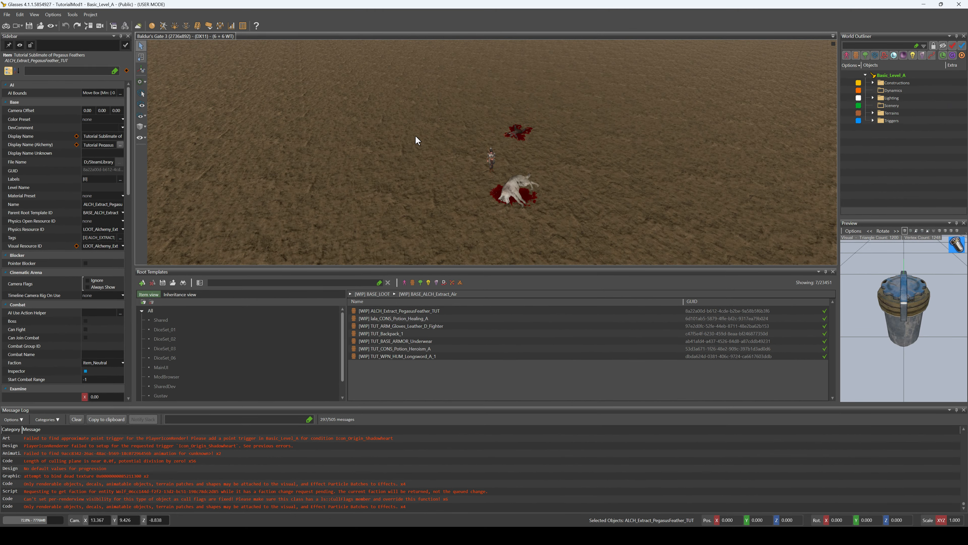
Open the Stats Editor and review the DescriptionParams and TooltipDamageList values of TUT_FrozenMissile and TUT_FrozenMissile_2 in the Projectile stats
left_click(231, 25)
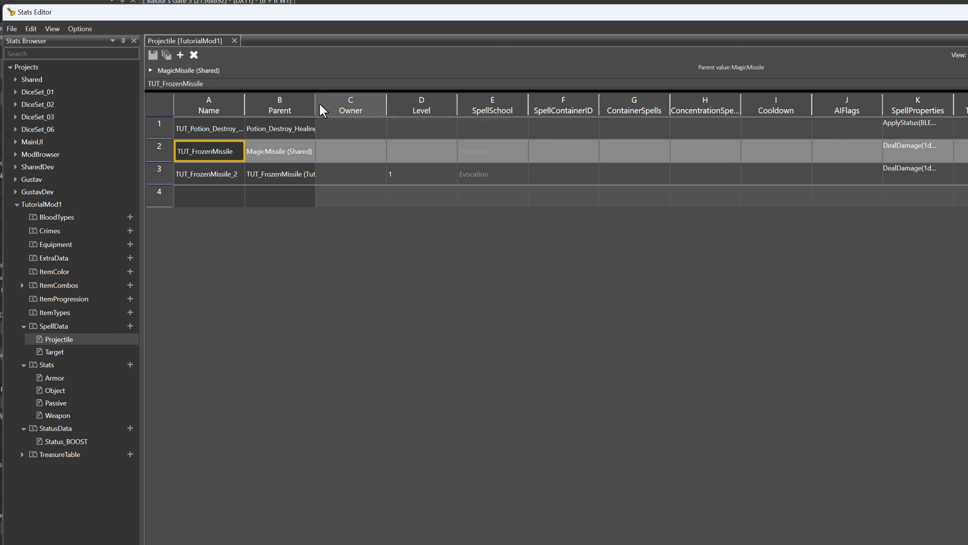
left_click_drag(314, 101, 385, 101)
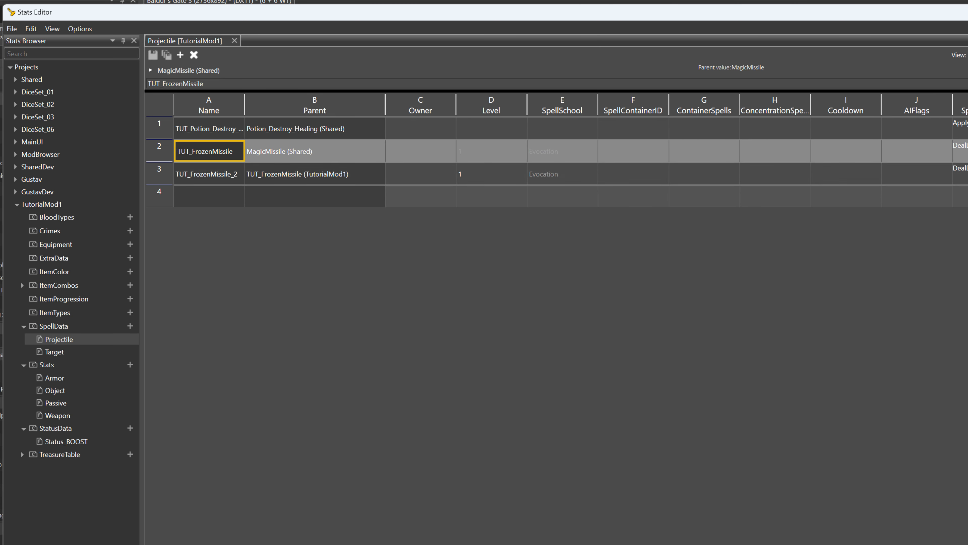
scroll(676, 151, "right", 20)
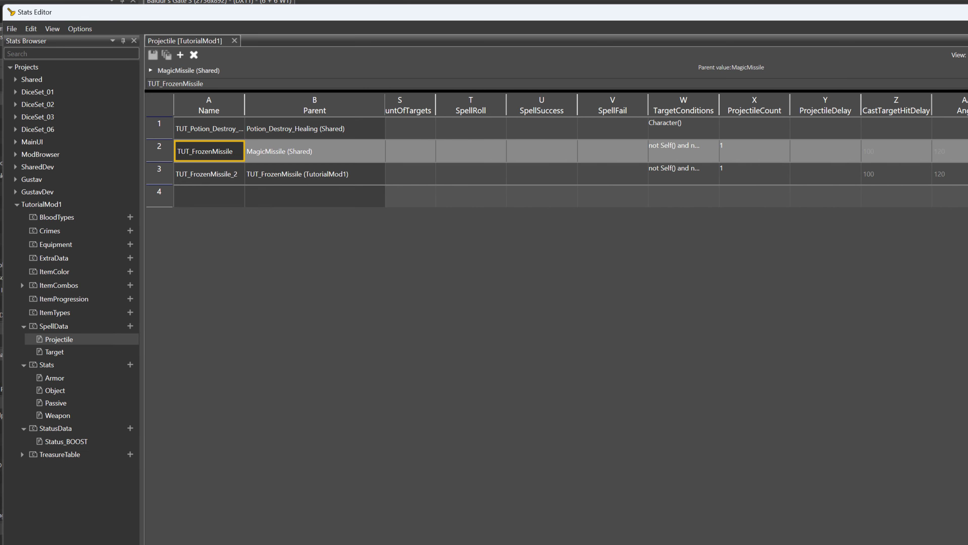
scroll(676, 151, "right", 10)
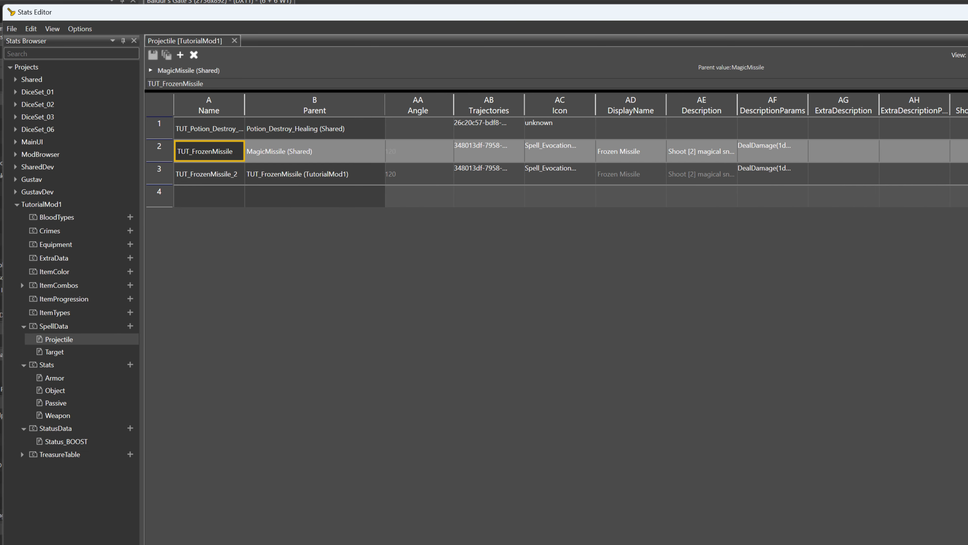
scroll(676, 151, "right", 3)
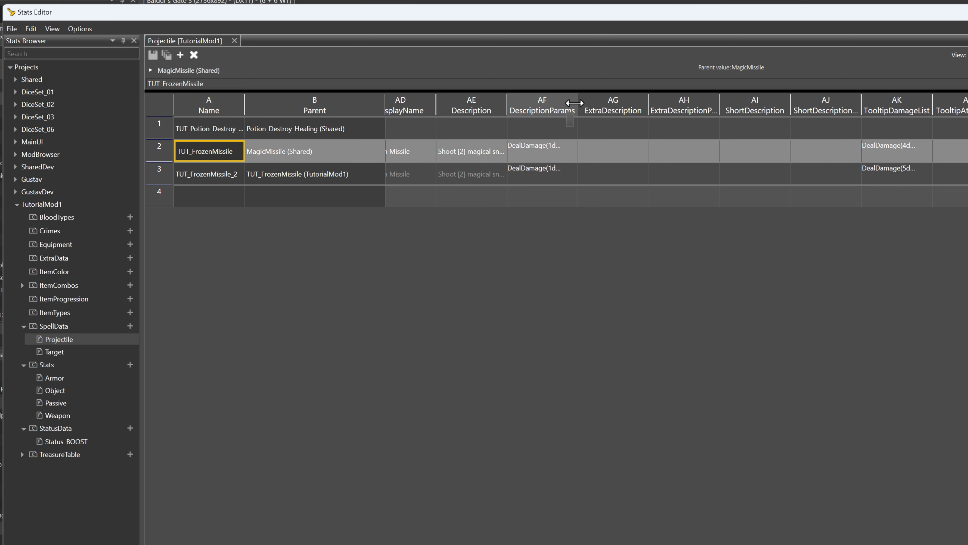
left_click_drag(583, 102, 634, 102)
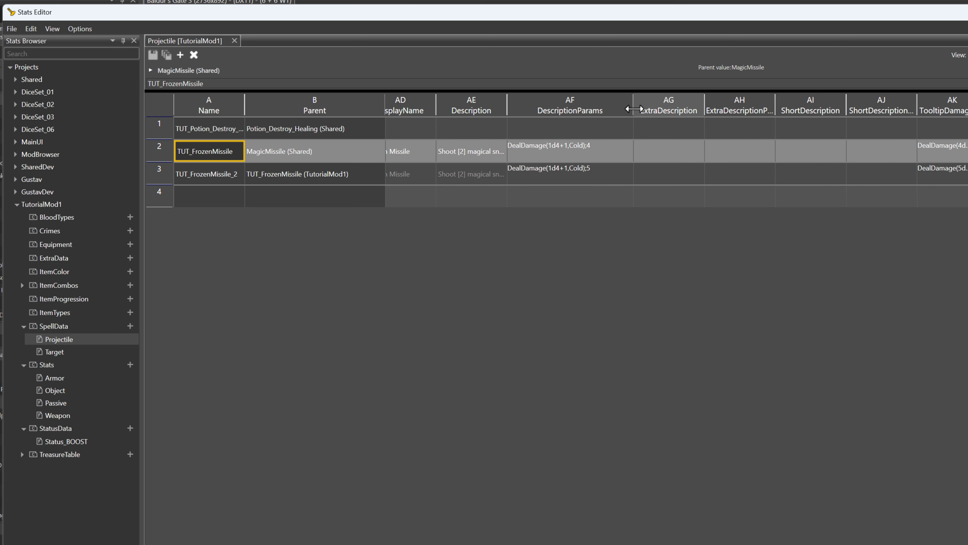
scroll(676, 151, "right", 9)
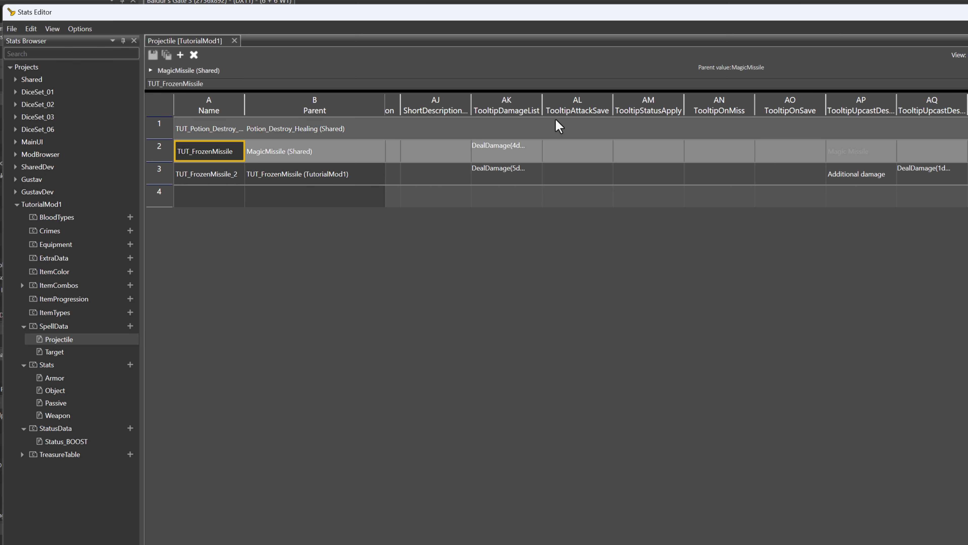
left_click_drag(542, 103, 598, 102)
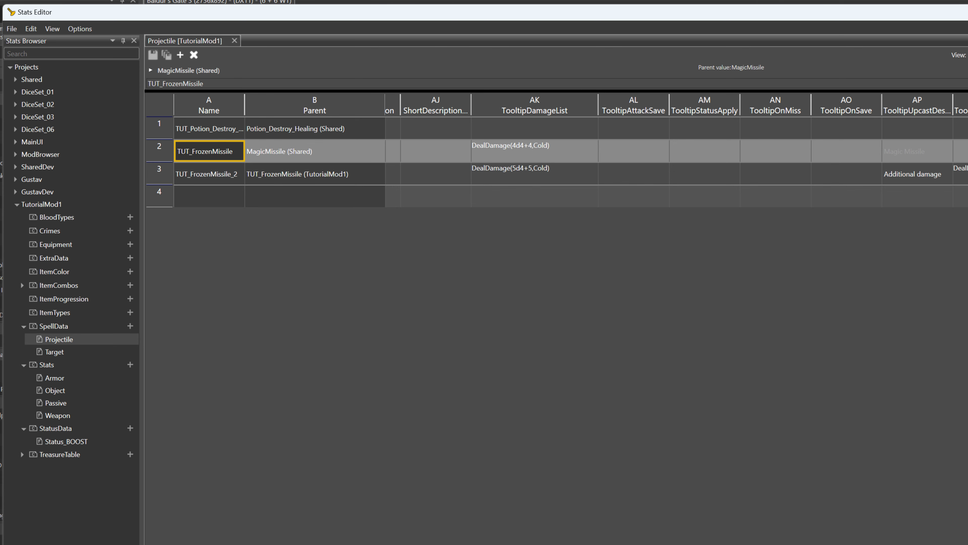
scroll(676, 151, "right", 3)
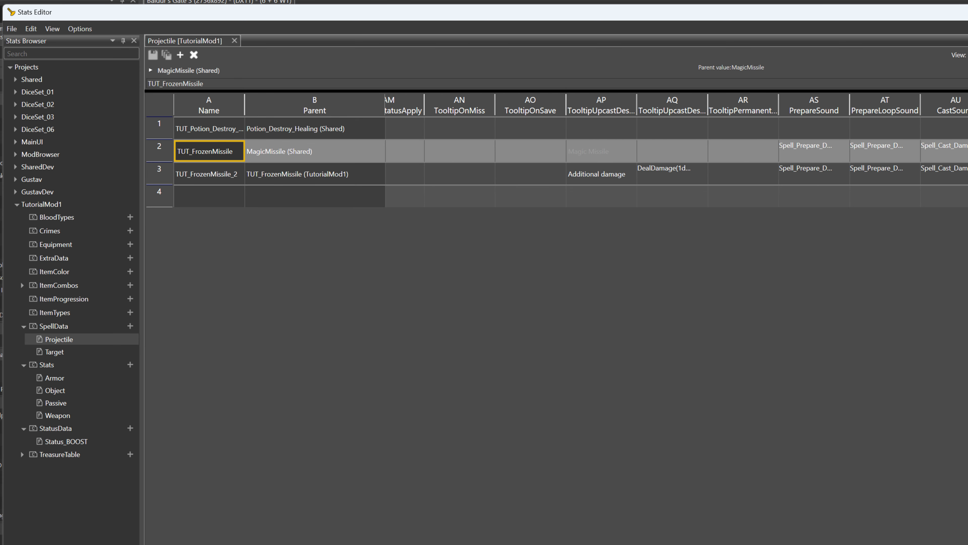
Review the tooltip upcast description and its damage parameters for TUT_FrozenMissile_2
left_click(607, 174)
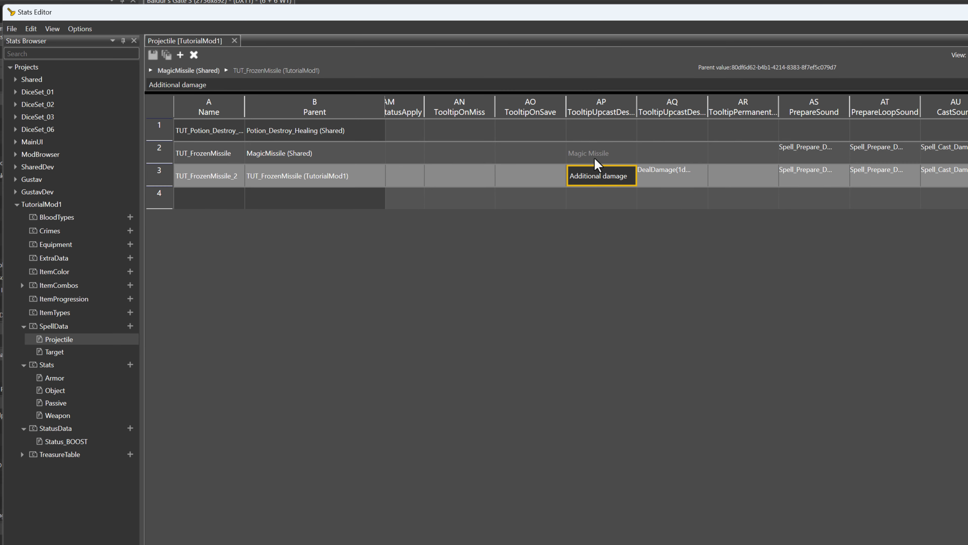
left_click(664, 179)
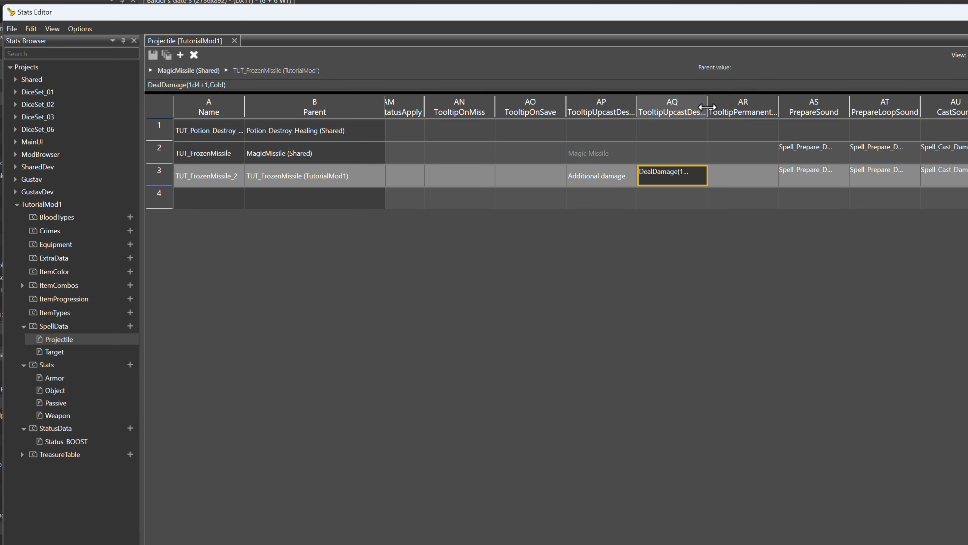
left_click_drag(708, 107, 750, 107)
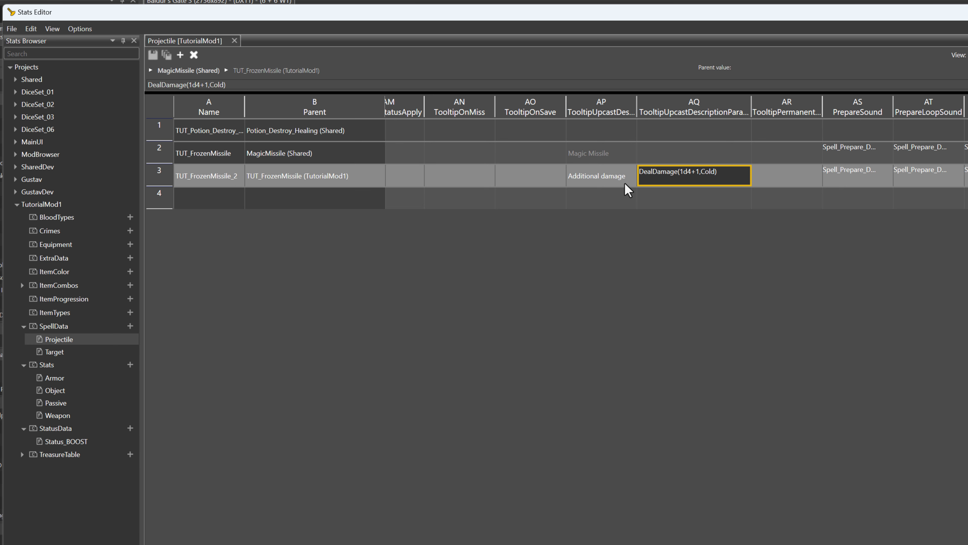
left_click(591, 181)
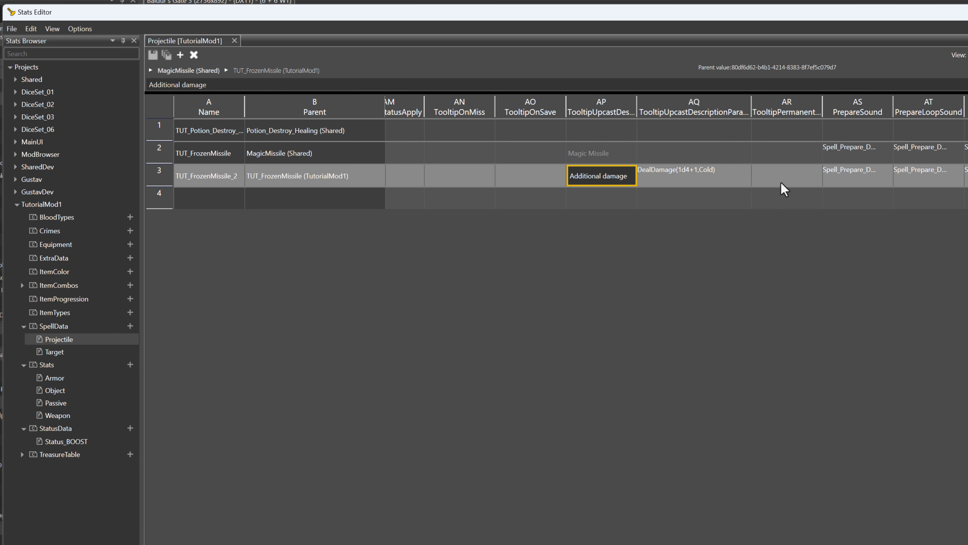
left_click(773, 202)
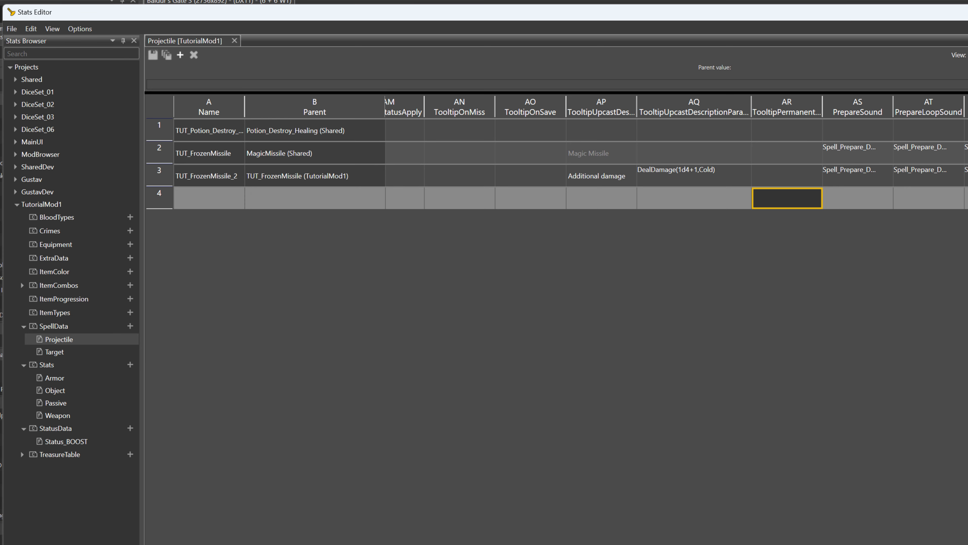
Review the UseCosts, RechargeValues, Root Spell ID and Power Level of TUT_FrozenMissile_2 in the Projectile stats
scroll(676, 153, "right", 10)
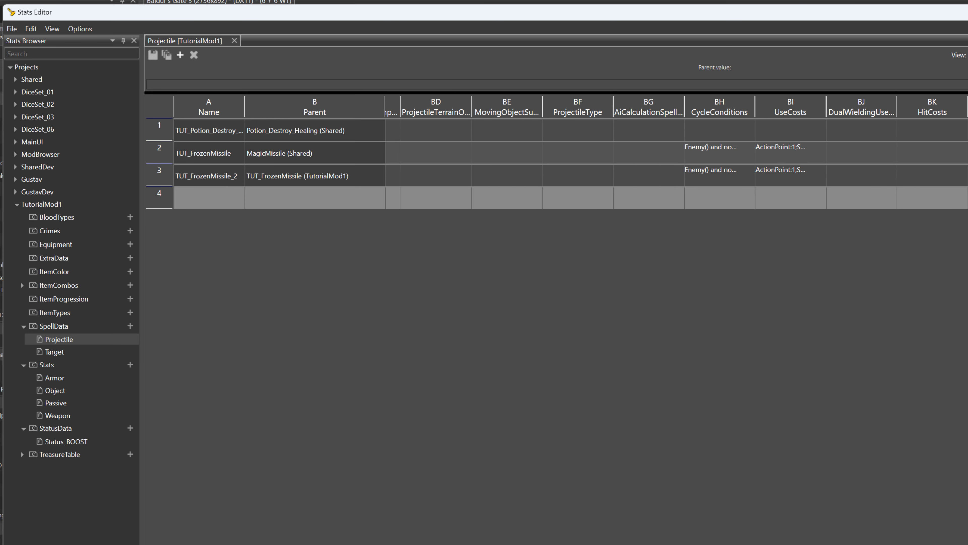
scroll(676, 153, "right", 10)
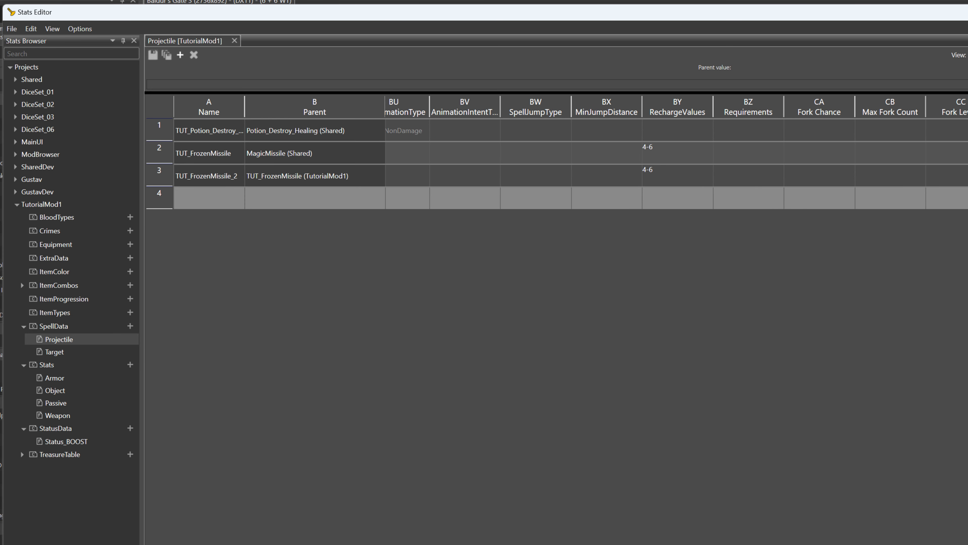
scroll(676, 153, "right", 3)
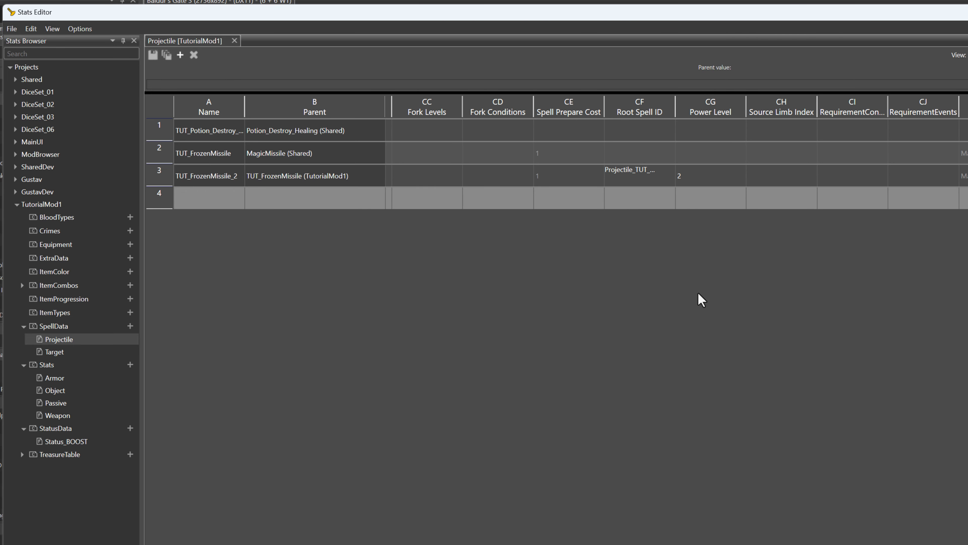
left_click_drag(675, 108, 729, 109)
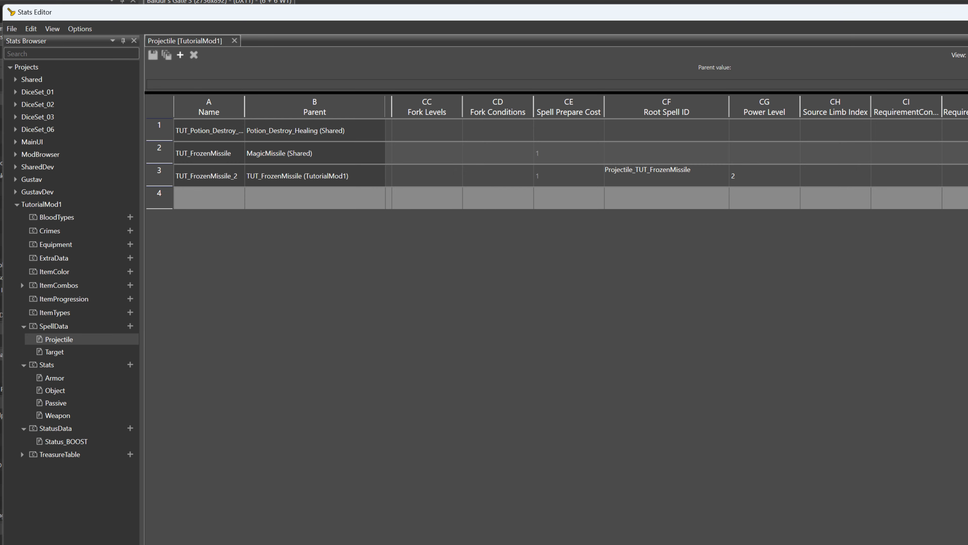
scroll(676, 152, "right", 10)
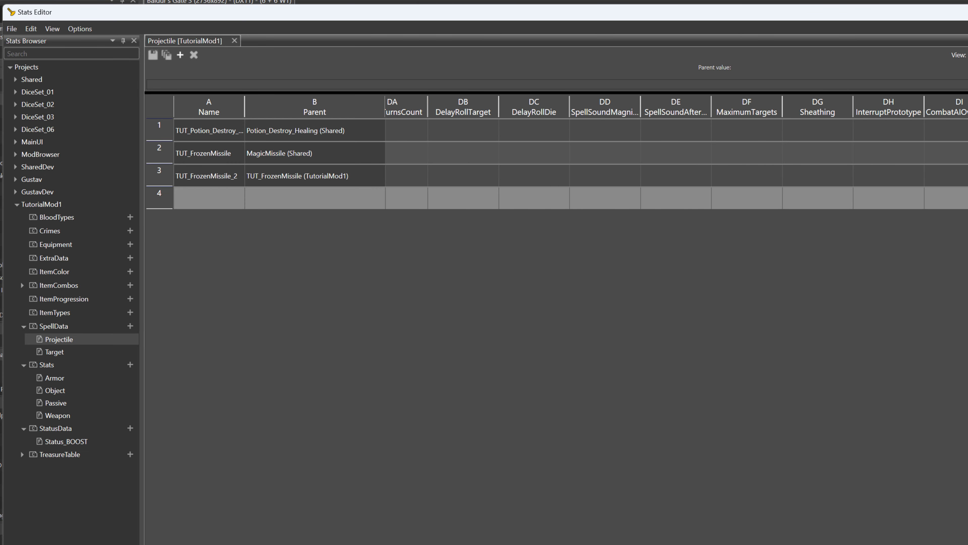
scroll(676, 153, "left", 20)
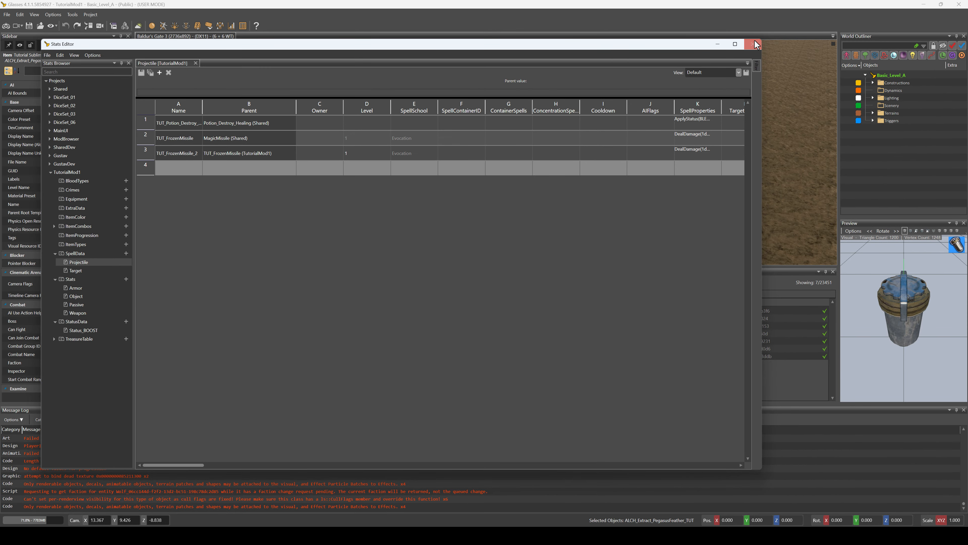
Switch from the Stats Editor to the UUID Object Editor, clear the object search and close the TutorialMod1 SpellLists table
left_click(752, 45)
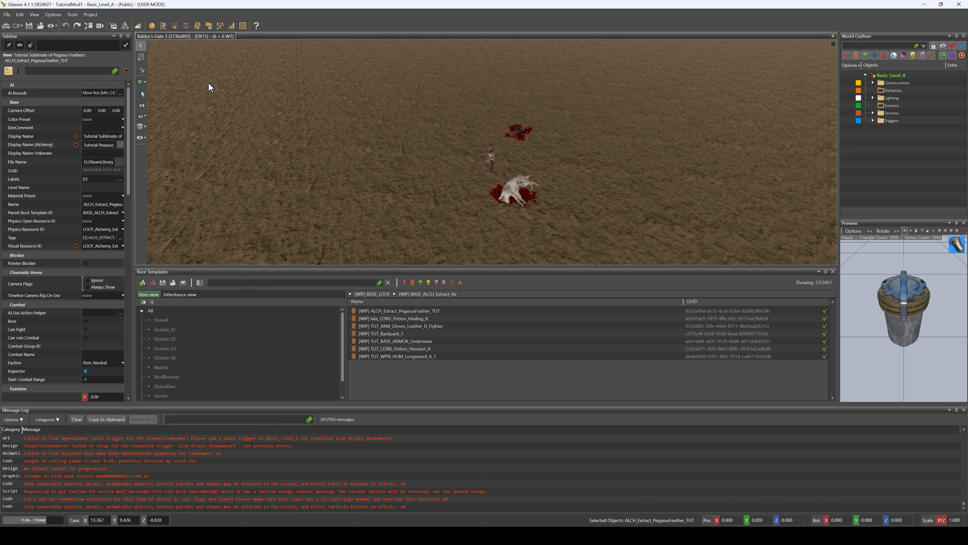
left_click(244, 26)
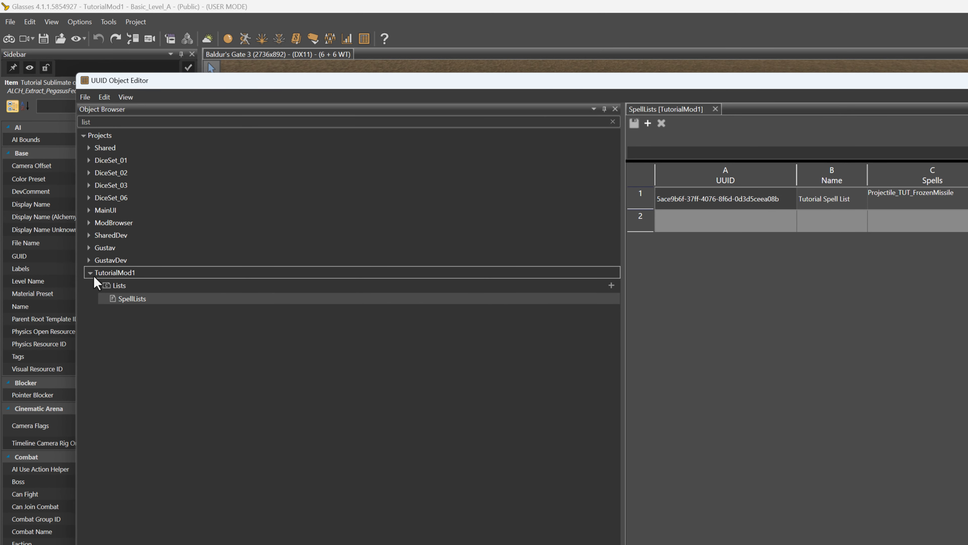
left_click(91, 273)
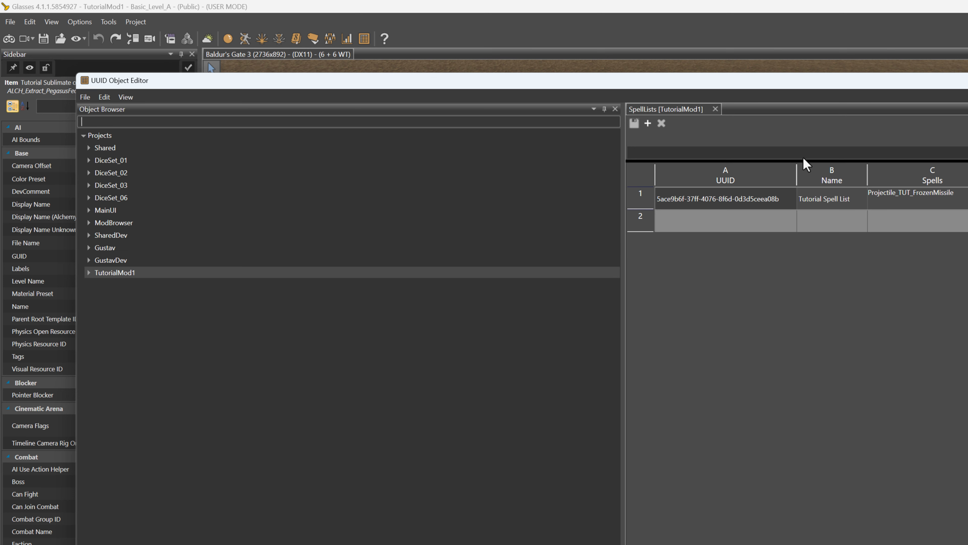
left_click(715, 108)
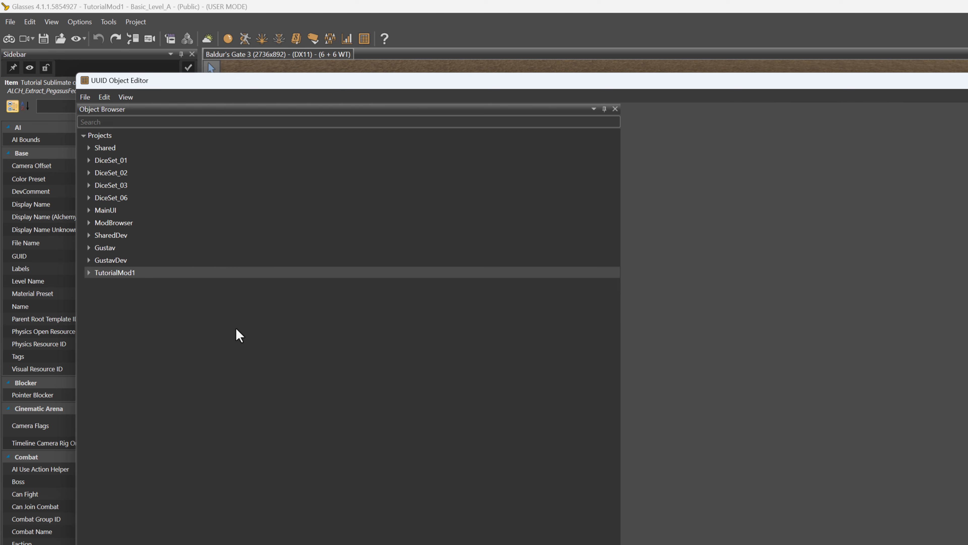
Open the AbilityLists table from the Lists category of the Shared project
left_click(88, 149)
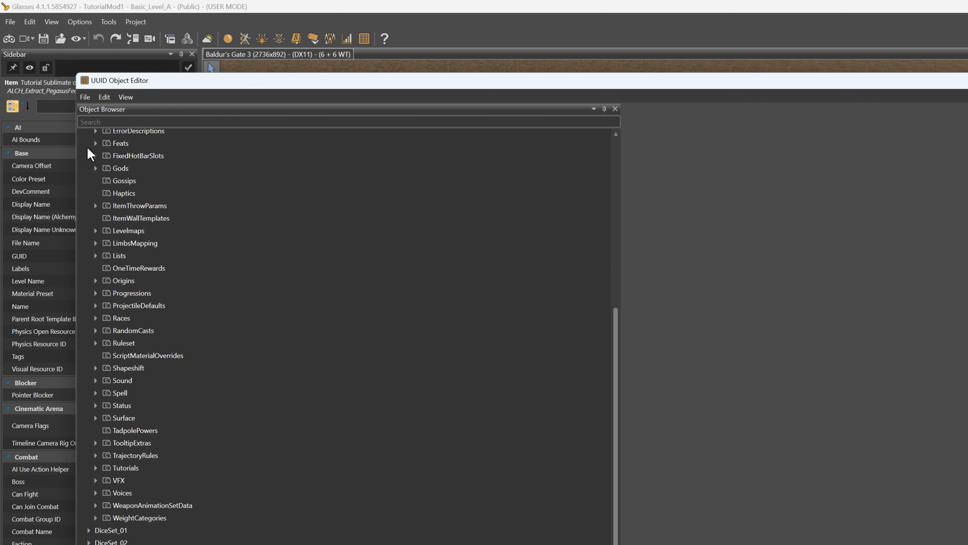
left_click(95, 253)
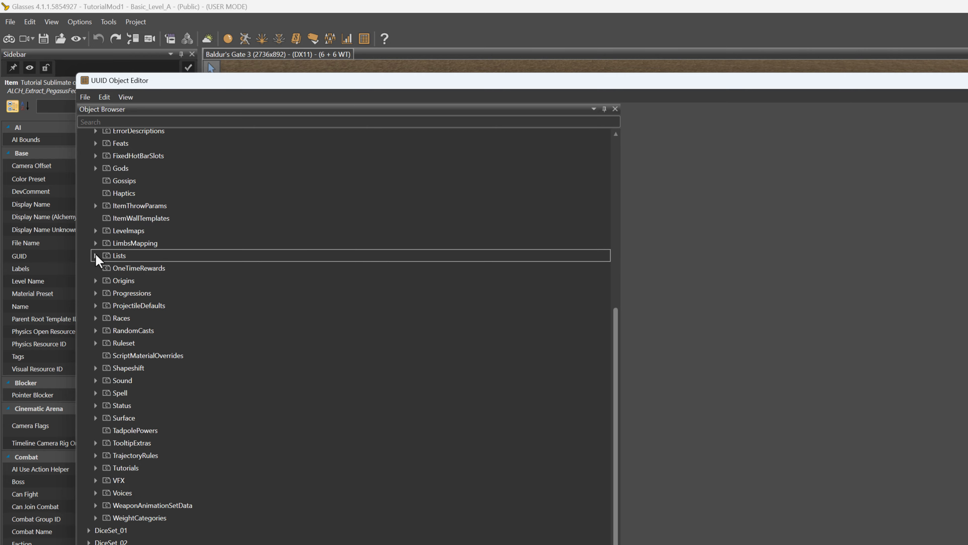
left_click(95, 252)
double_click(137, 268)
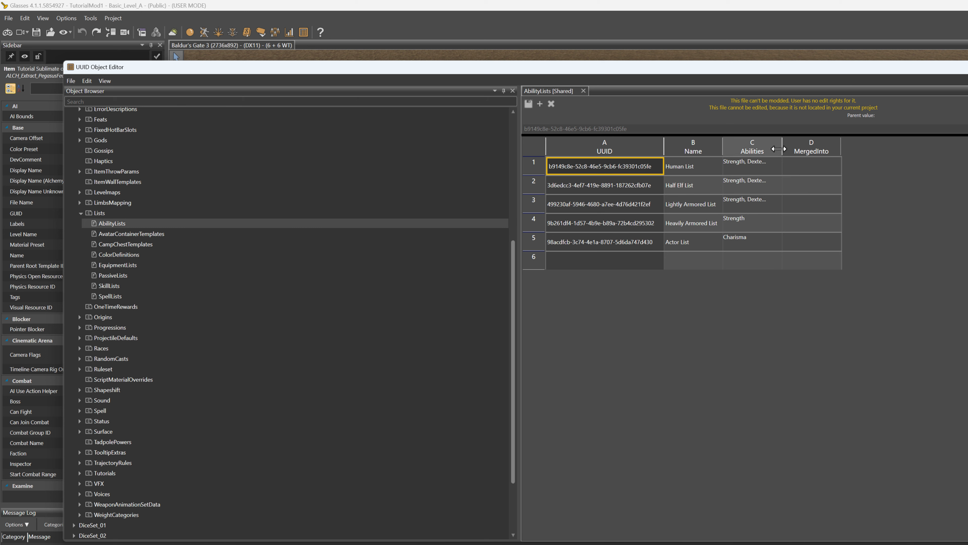
Widen the Abilities column and review the entries from Human List through Actor List in the Shared AbilityLists table
left_click_drag(782, 147, 870, 147)
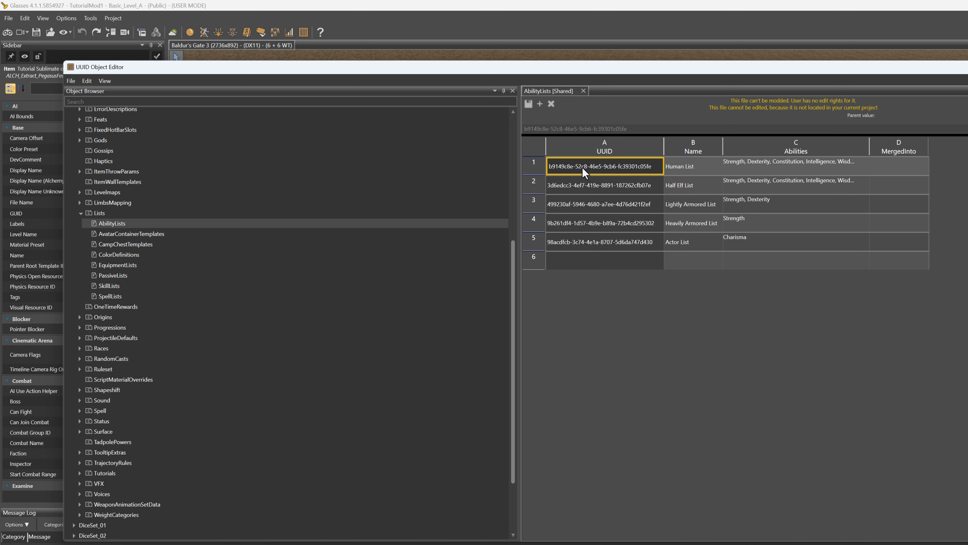
left_click(578, 186)
left_click(579, 205)
left_click(590, 225)
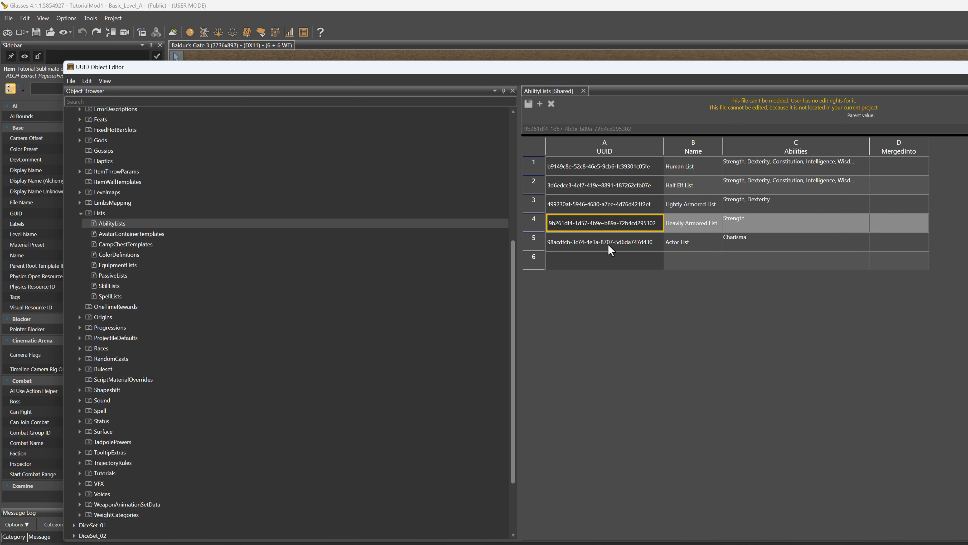
left_click(608, 245)
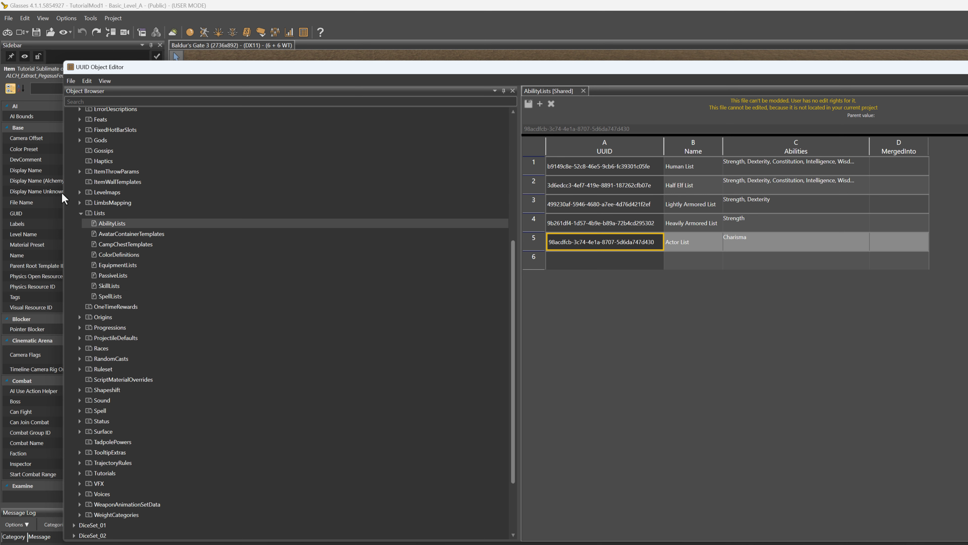
Collapse the Lists category and the Shared project, and close the AbilityLists table
left_click(80, 213)
scroll(92, 199, "up", 6)
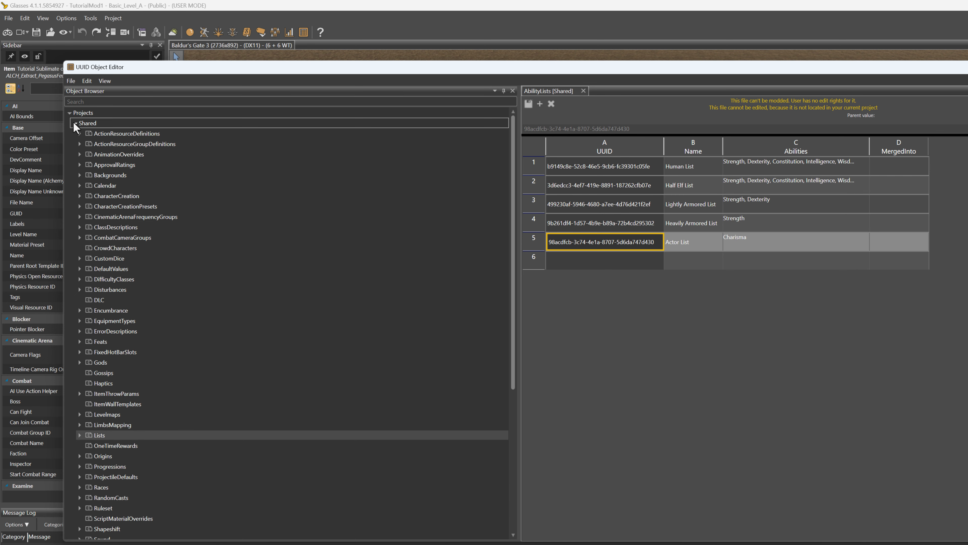
left_click(74, 123)
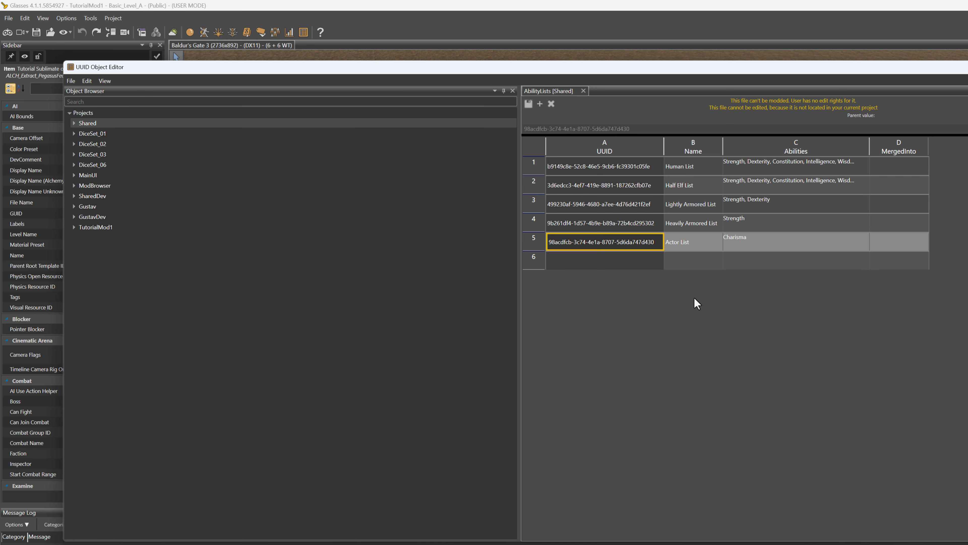
left_click(583, 91)
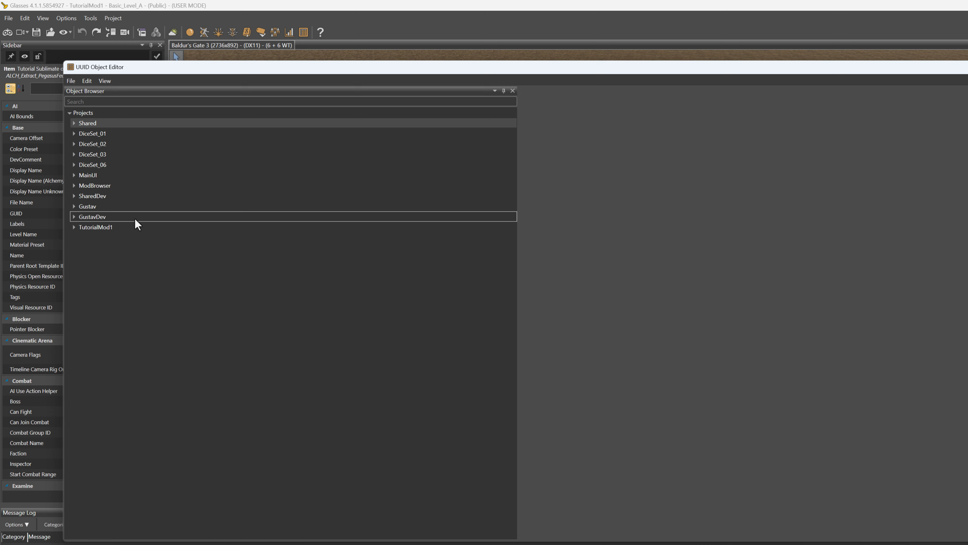
Expand TutorialMod1 and look up which table types can be added under its ActionResourceDefinitions and Lists categories
left_click(74, 226)
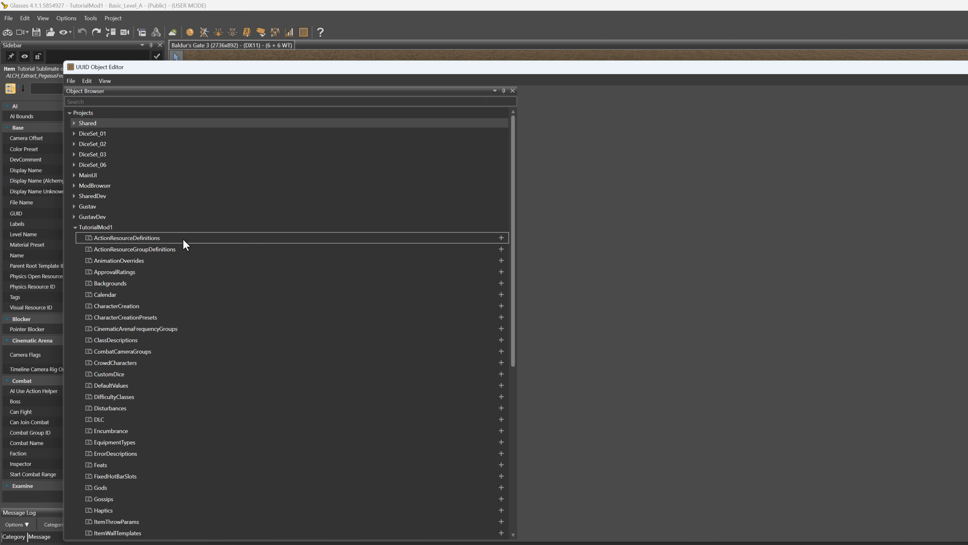
left_click(166, 239)
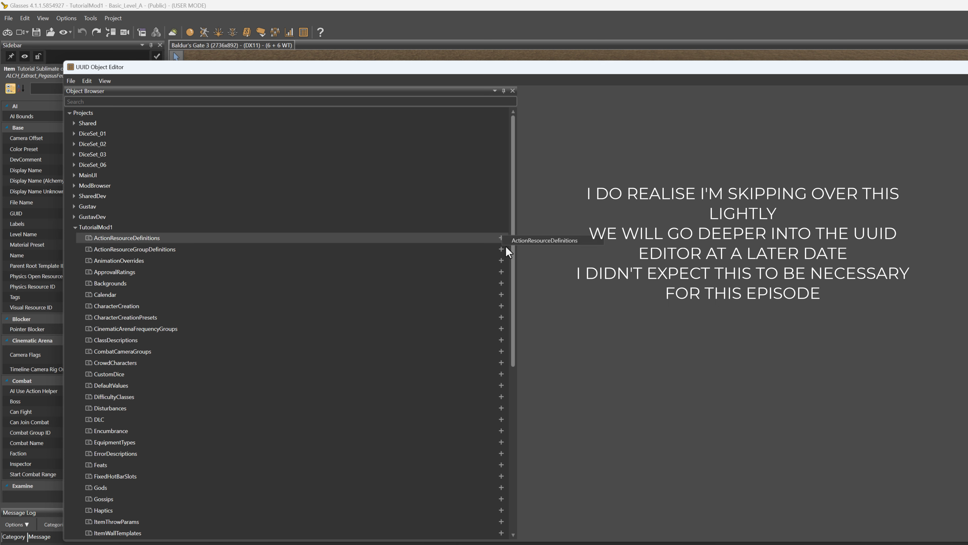
left_click(120, 272)
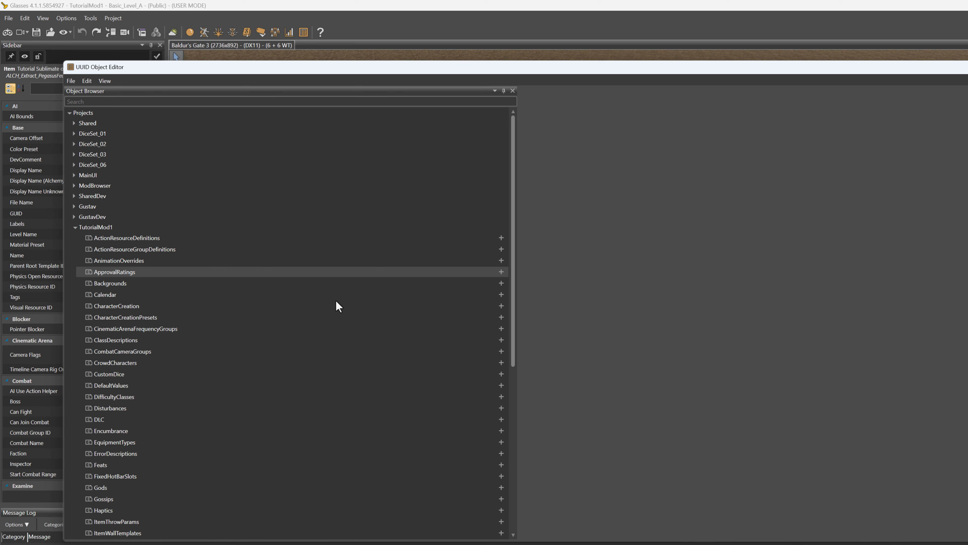
scroll(182, 355, "down", 3)
scroll(182, 360, "down", 3)
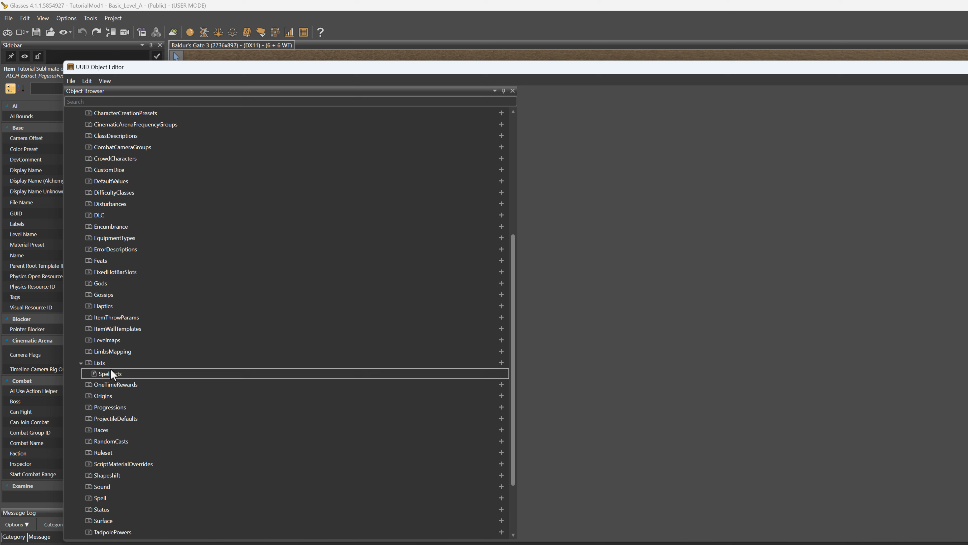
left_click(500, 362)
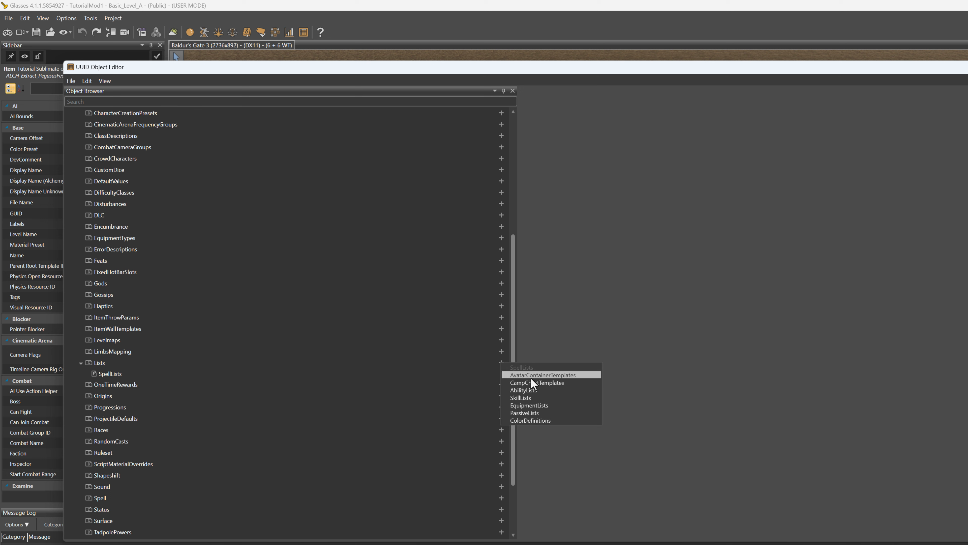
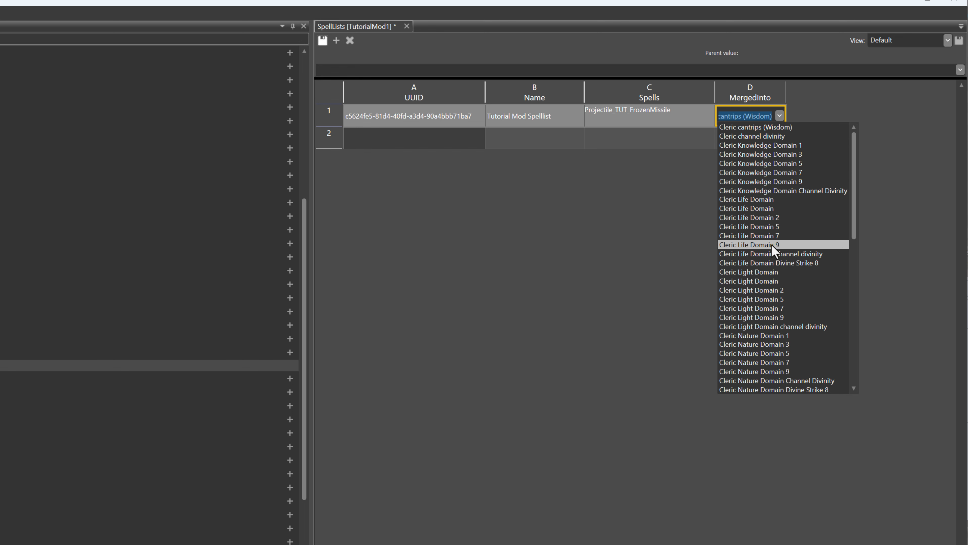
Set MergedInto of the Tutorial Mod Spelllist to Cleric SLevel 1 in the TutorialMod1 SpellLists table
scroll(776, 298, "down", 2)
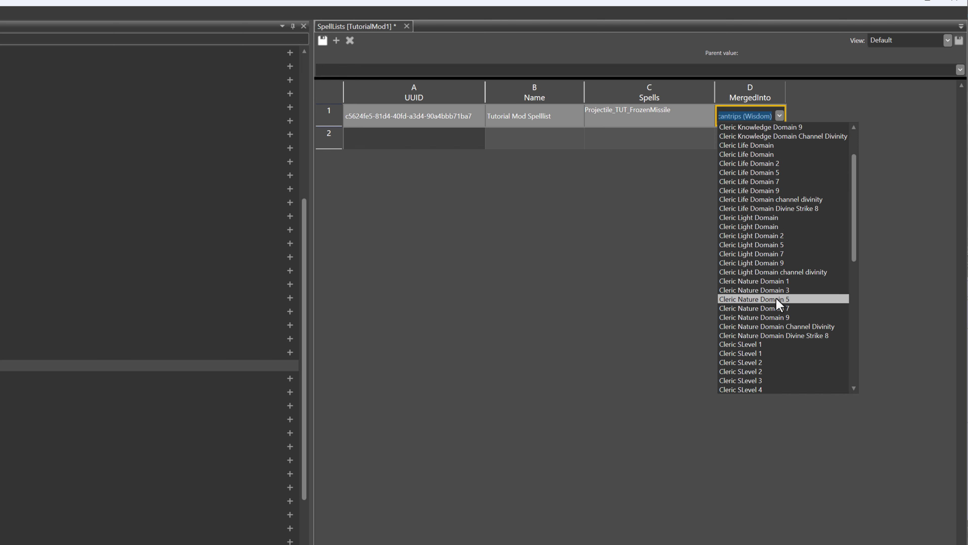
scroll(778, 305, "down", 2)
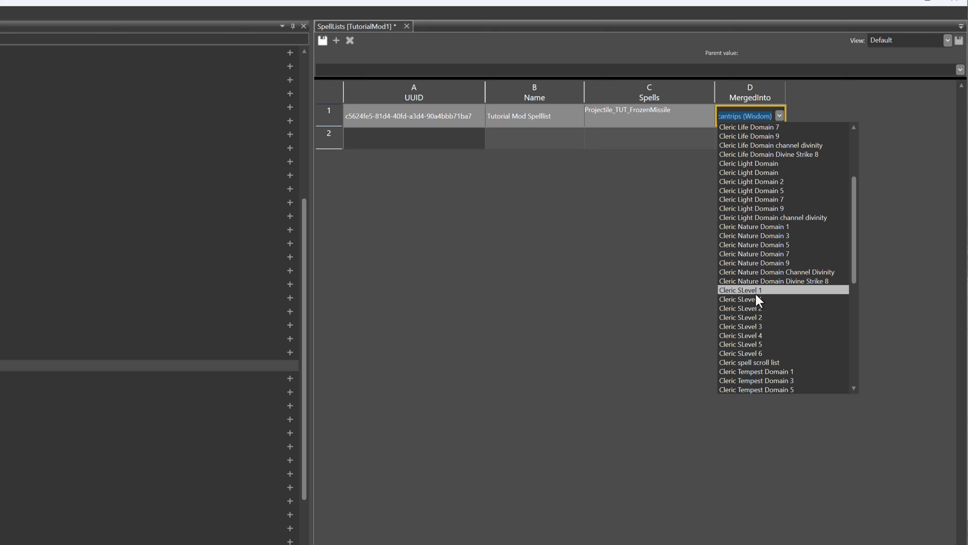
scroll(757, 296, "down", 4)
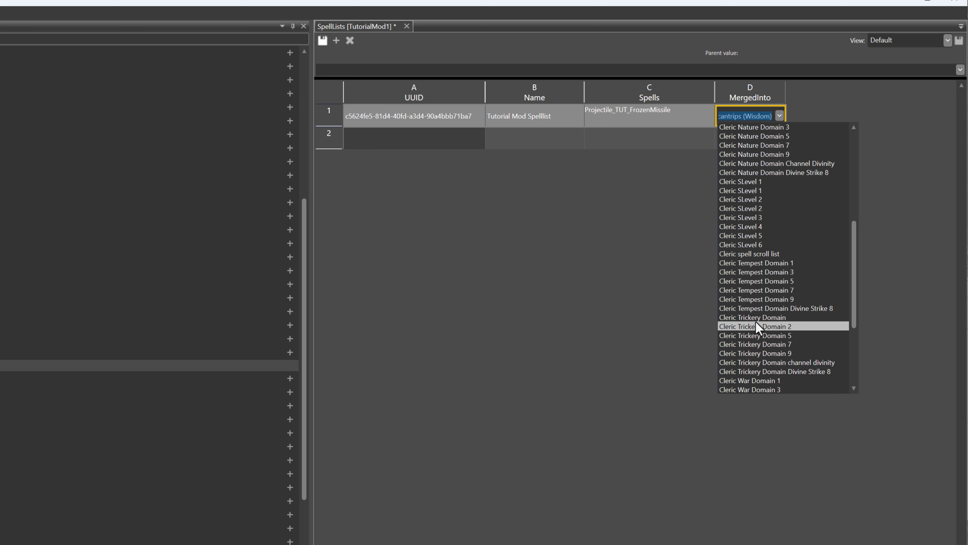
scroll(759, 305, "up", 2)
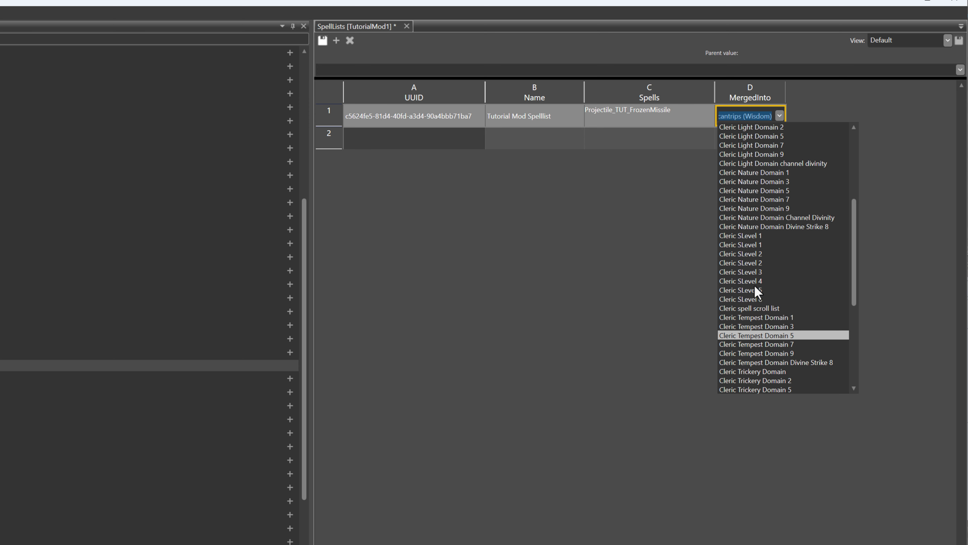
left_click(756, 235)
left_click(747, 143)
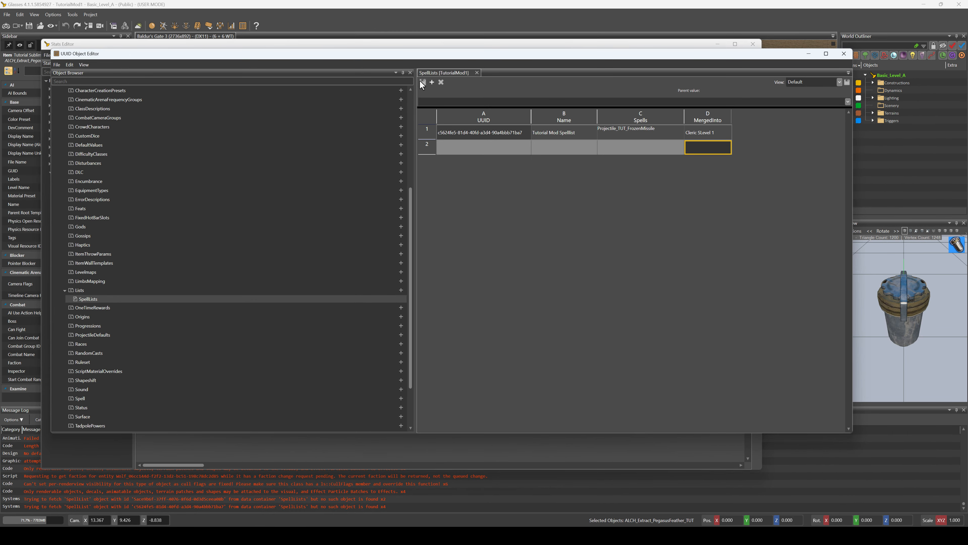
Return to the level, enter game mode, preview casting Frozen Missile with its upcast options, and cancel the cast
left_click(330, 24)
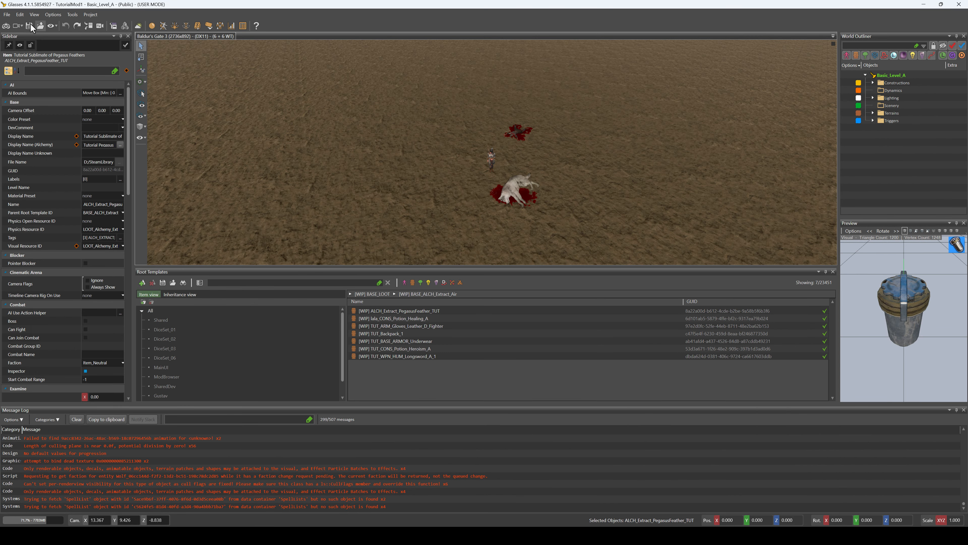
left_click(6, 25)
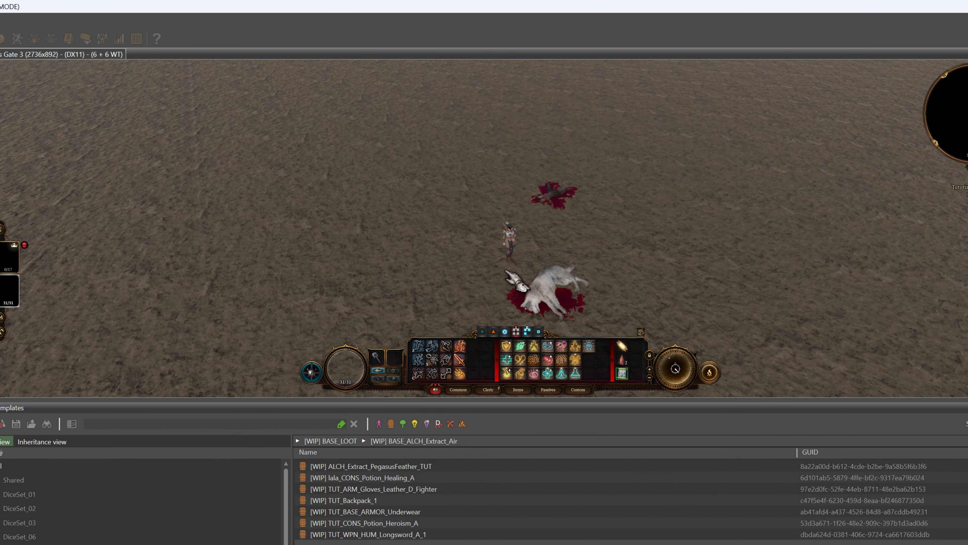
left_click(552, 367)
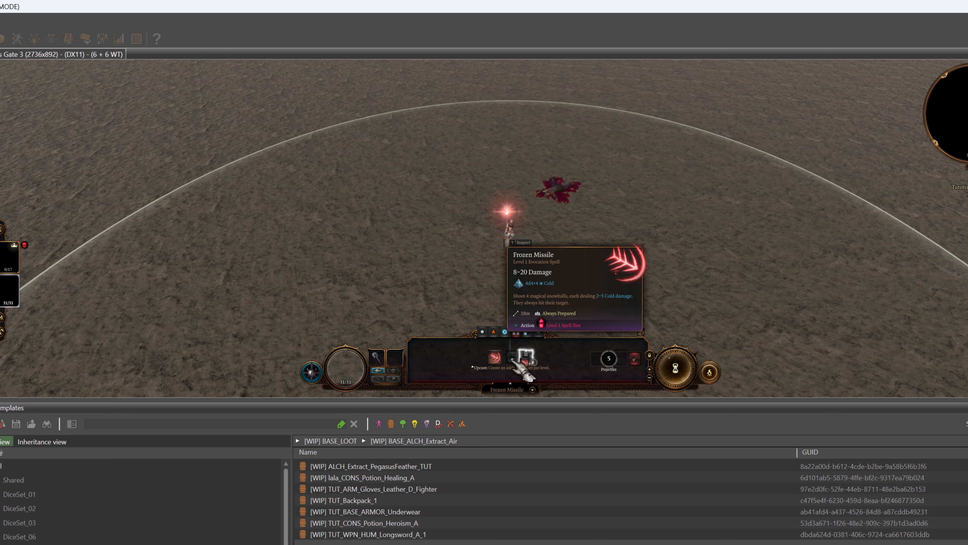
right_click(493, 257)
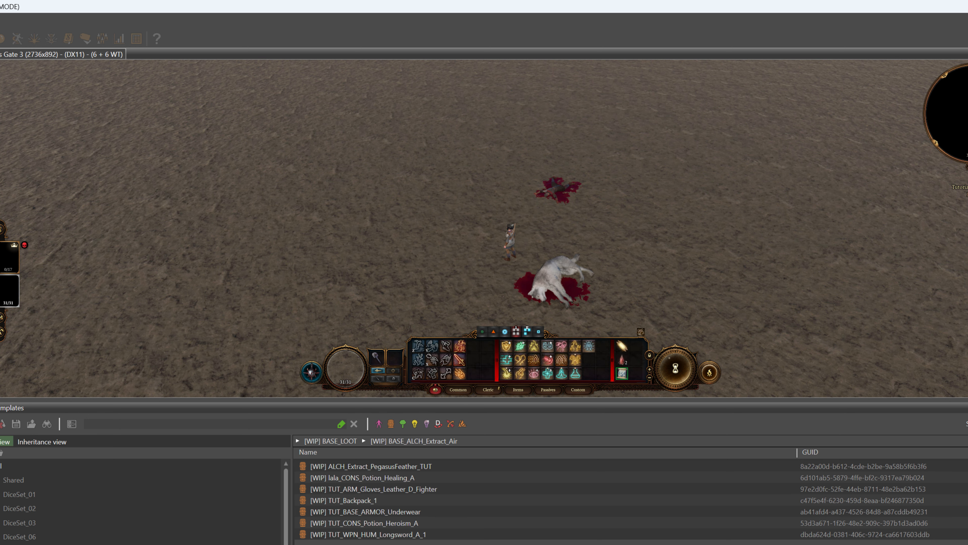
Leave game mode and review the columns of TUT_FrozenMissile and TUT_FrozenMissile_2 in the projectile stats table
left_click(119, 39)
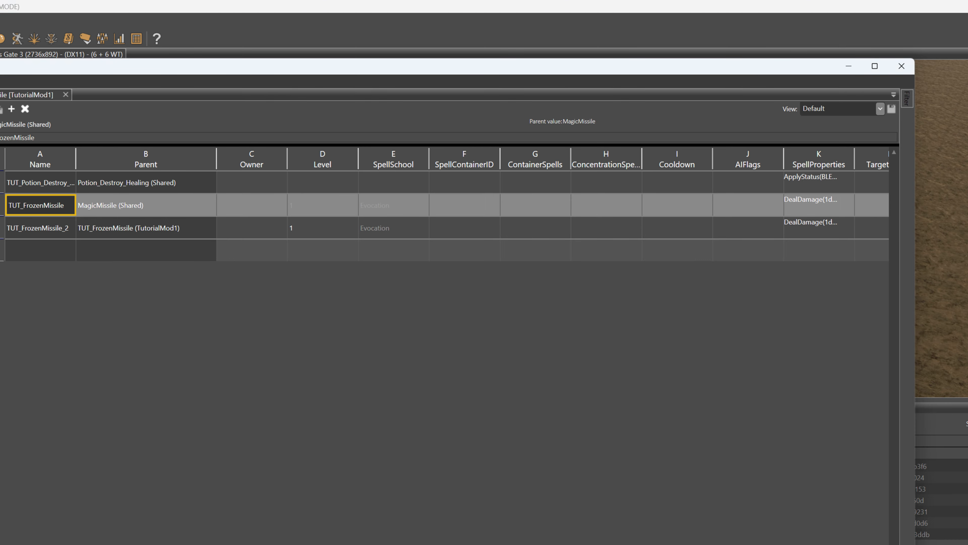
scroll(552, 206, "right", 15)
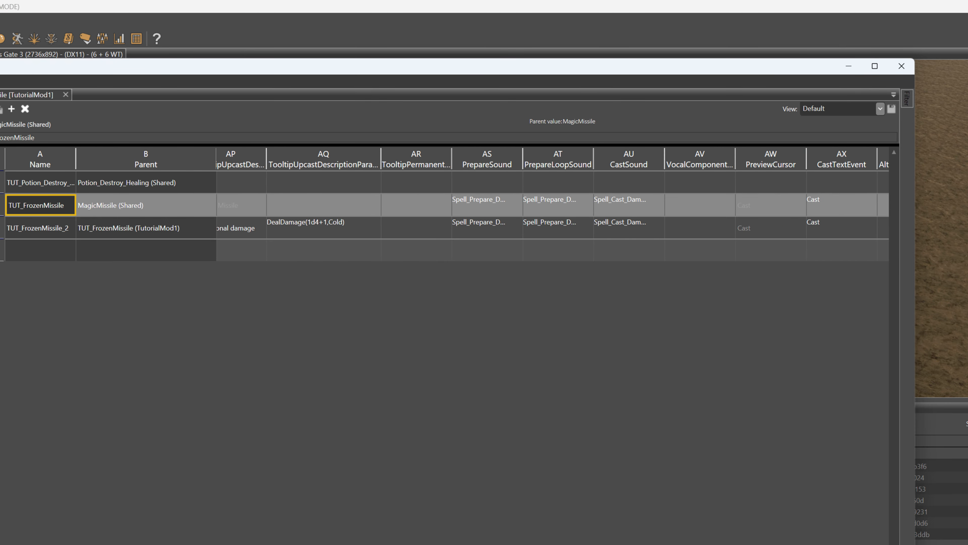
scroll(553, 206, "right", 13)
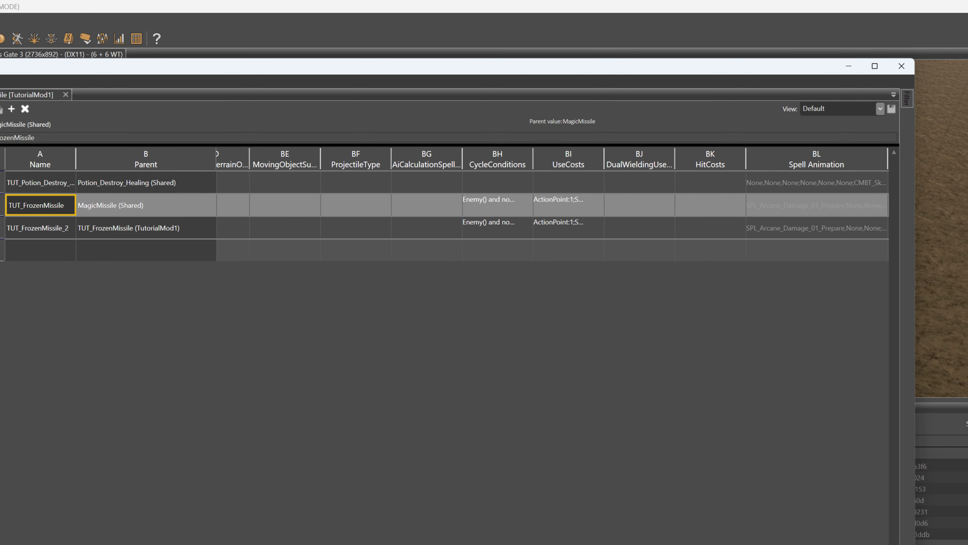
scroll(553, 206, "right", 10)
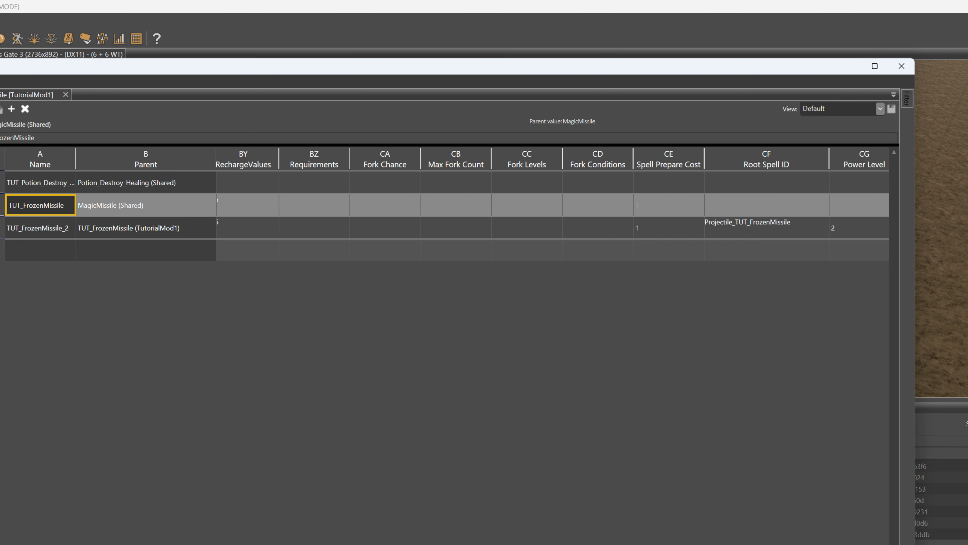
scroll(553, 206, "left", 14)
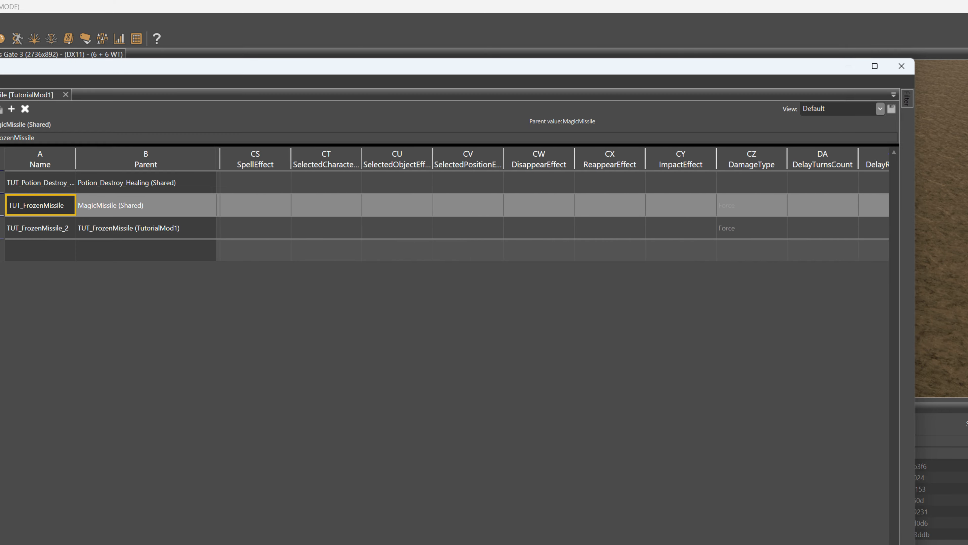
scroll(552, 206, "left", 5)
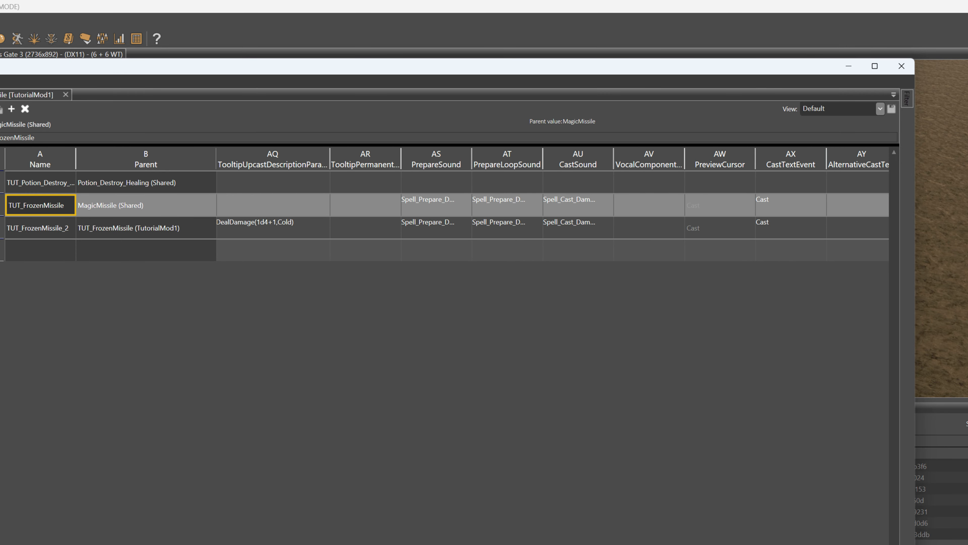
scroll(553, 206, "left", 3)
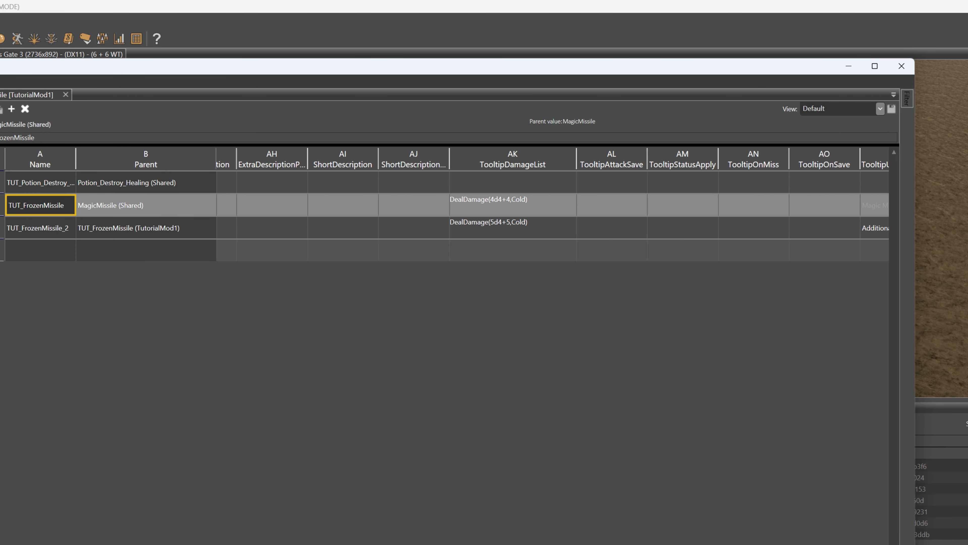
scroll(553, 206, "left", 5)
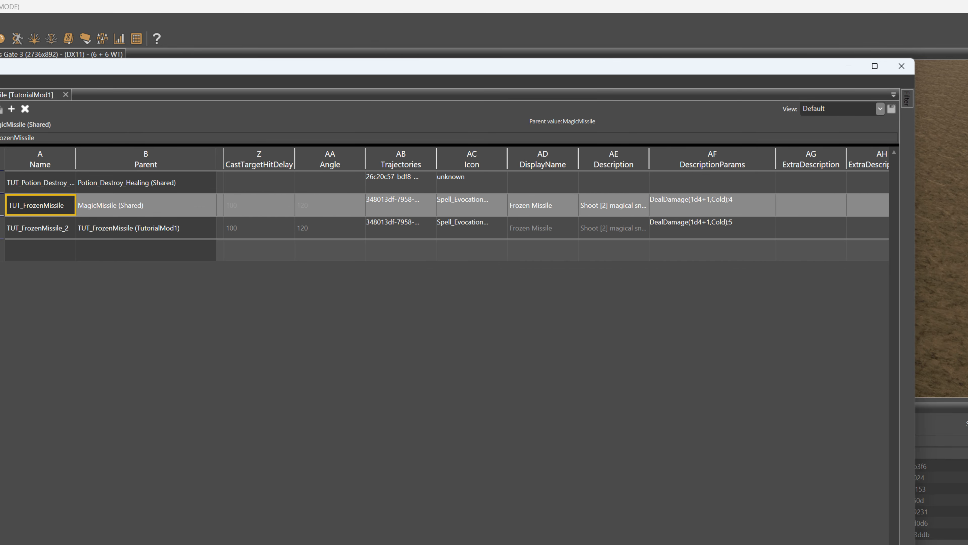
scroll(553, 206, "left", 6)
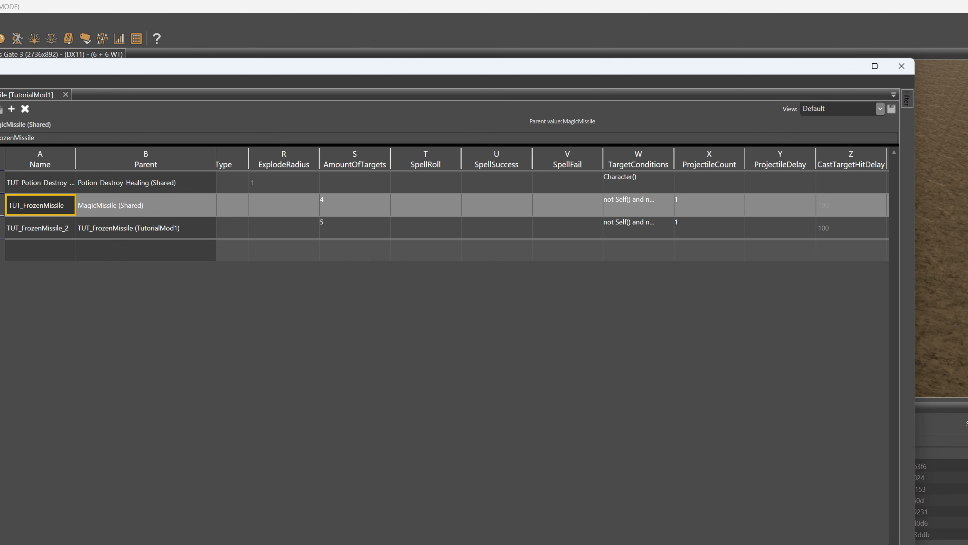
scroll(553, 206, "left", 6)
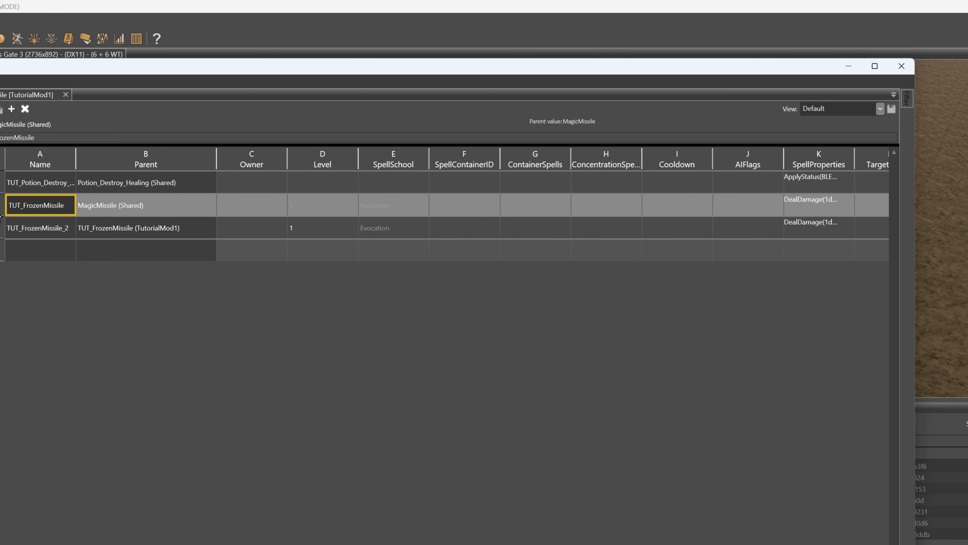
Widen the UseCosts column and compare the spell slot costs of TUT_FrozenMissile and TUT_FrozenMissile_2
scroll(553, 206, "right", 20)
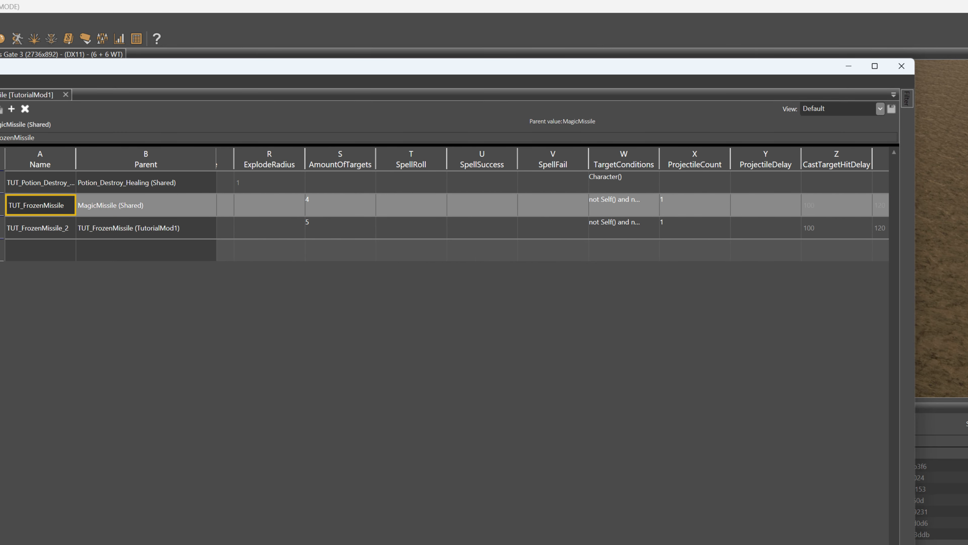
scroll(547, 460, "right", 2)
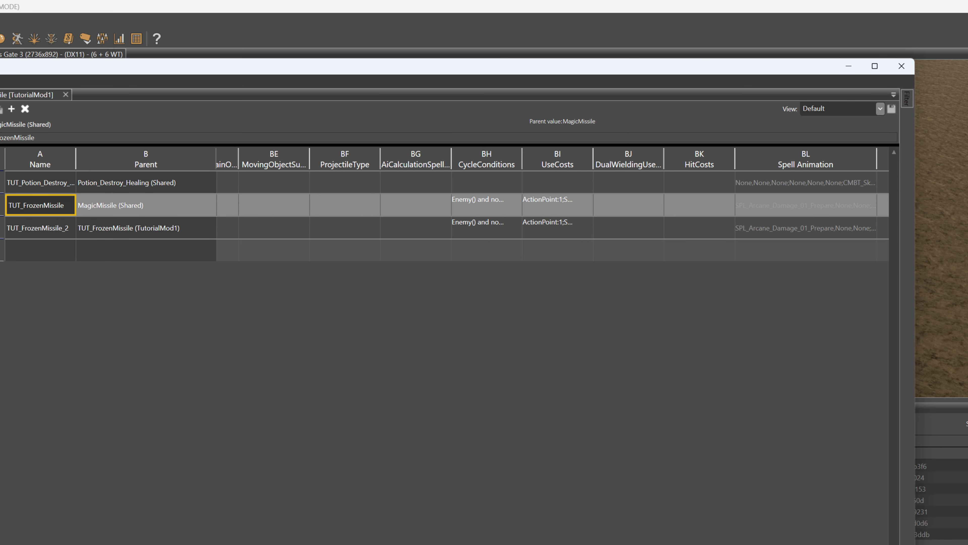
left_click_drag(587, 160, 679, 159)
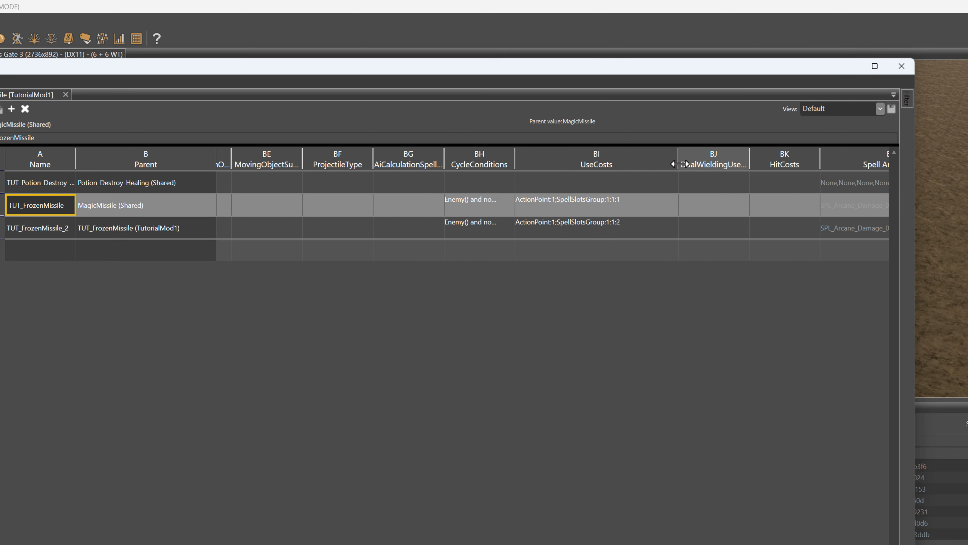
left_click(601, 209)
left_click(599, 225)
left_click(603, 206)
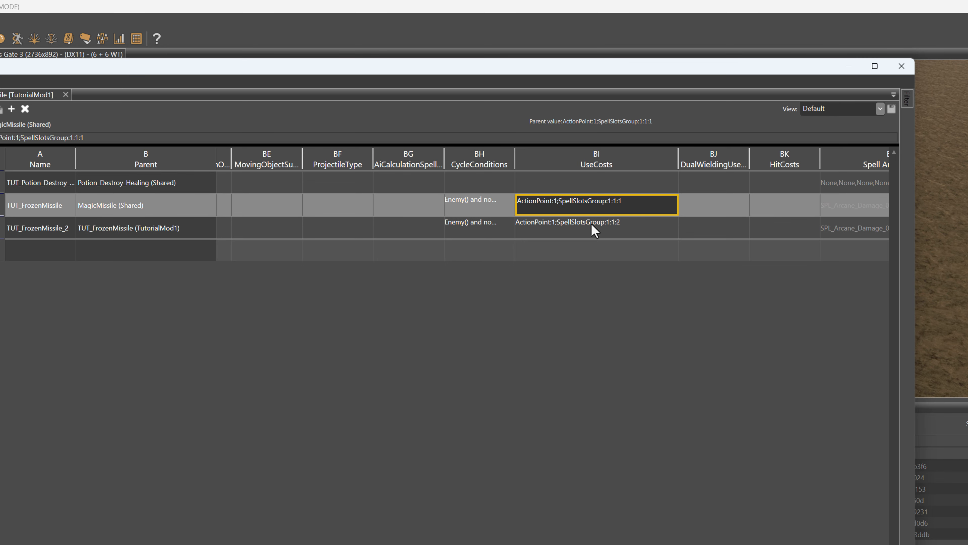
left_click(593, 225)
left_click(599, 206)
left_click(595, 226)
left_click(596, 208)
left_click(589, 225)
left_click(593, 209)
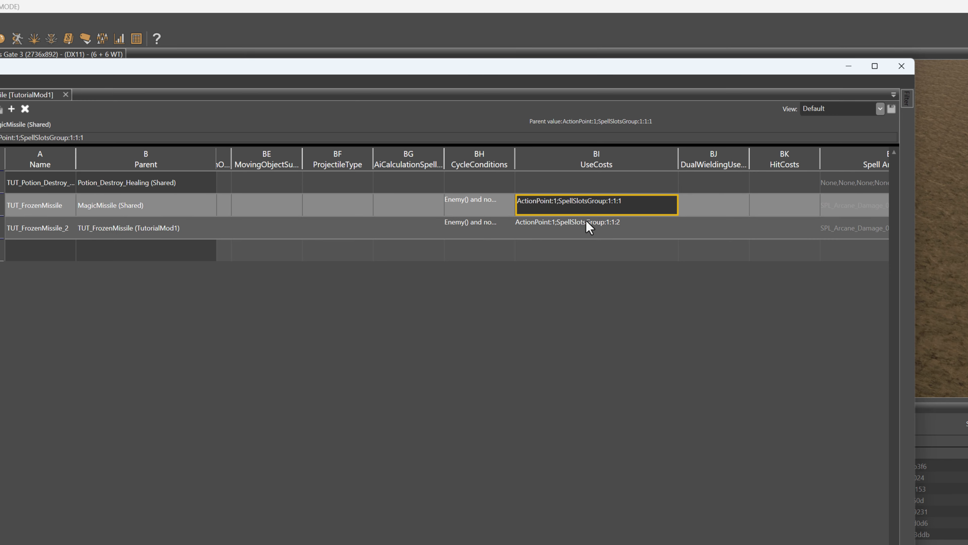
left_click(589, 225)
left_click(587, 207)
left_click(589, 225)
left_click(587, 213)
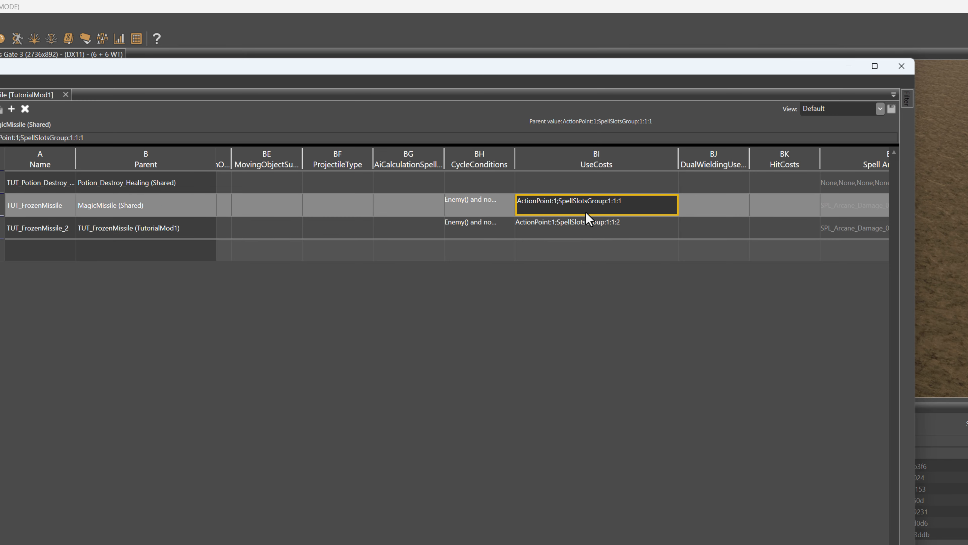
left_click(587, 225)
left_click(585, 208)
left_click(581, 220)
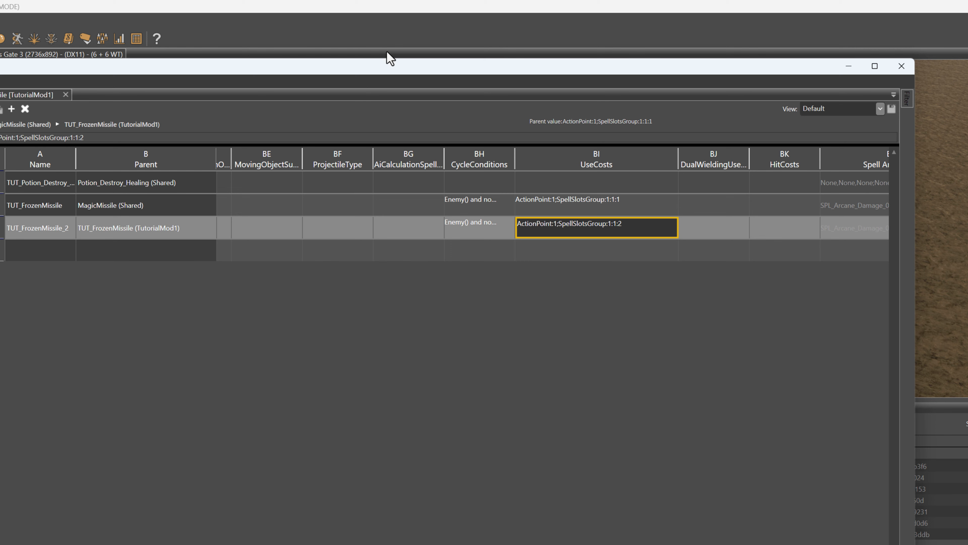
Return to the level, enter game mode, and run the ccStartRespec console command to respec the character
left_click(367, 29)
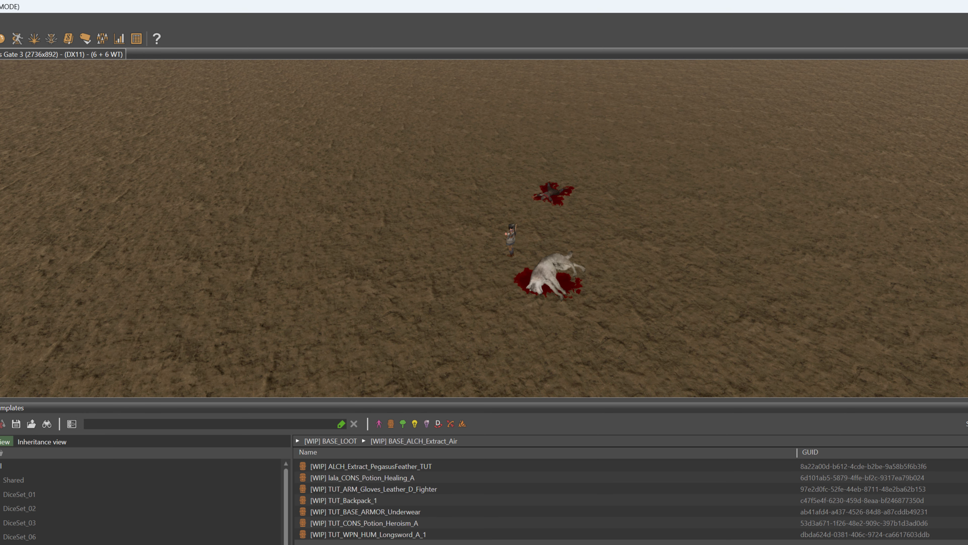
key("ctrl+g")
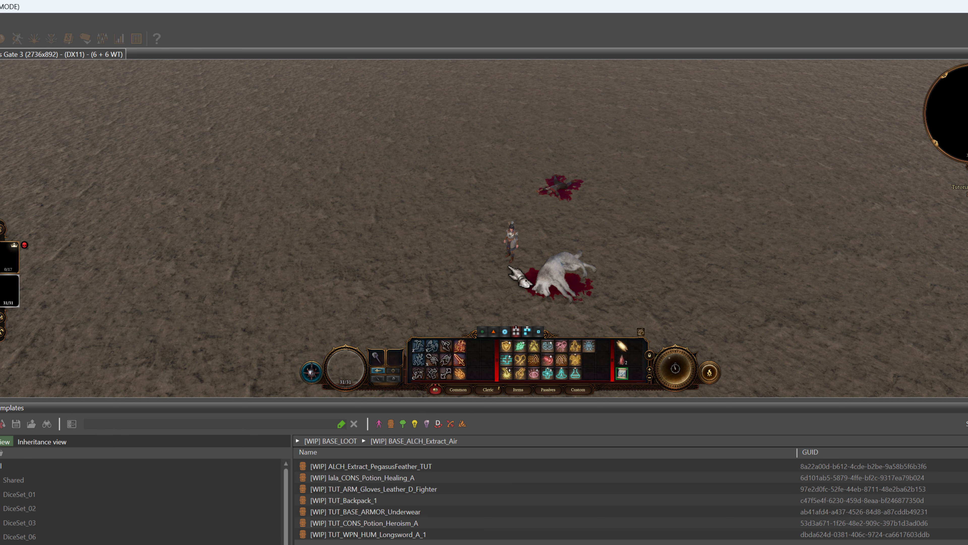
key("grave")
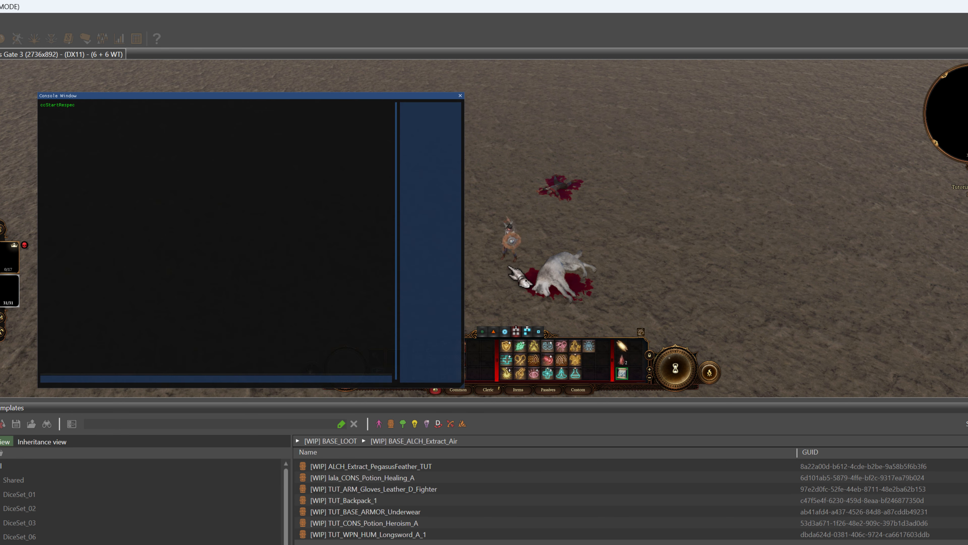
key("Up")
key("Return")
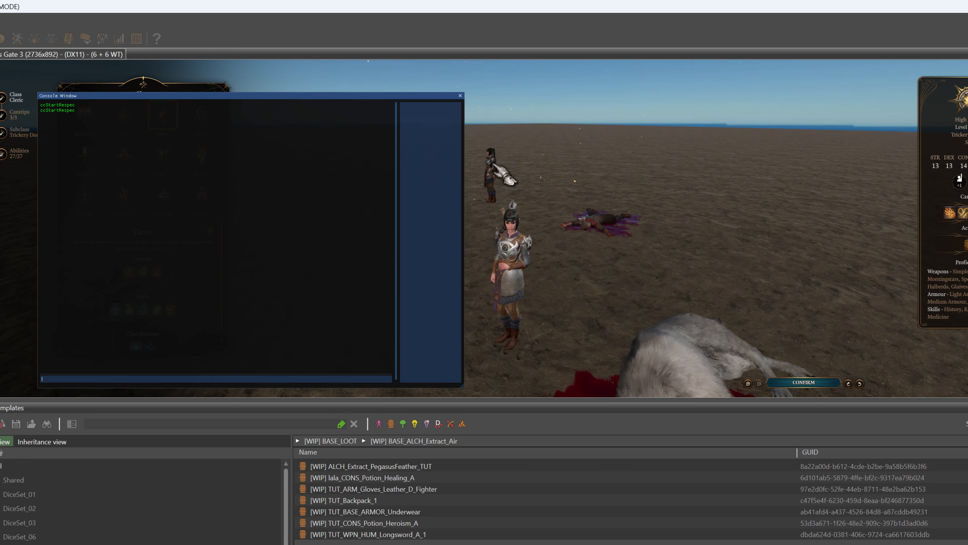
left_click(460, 95)
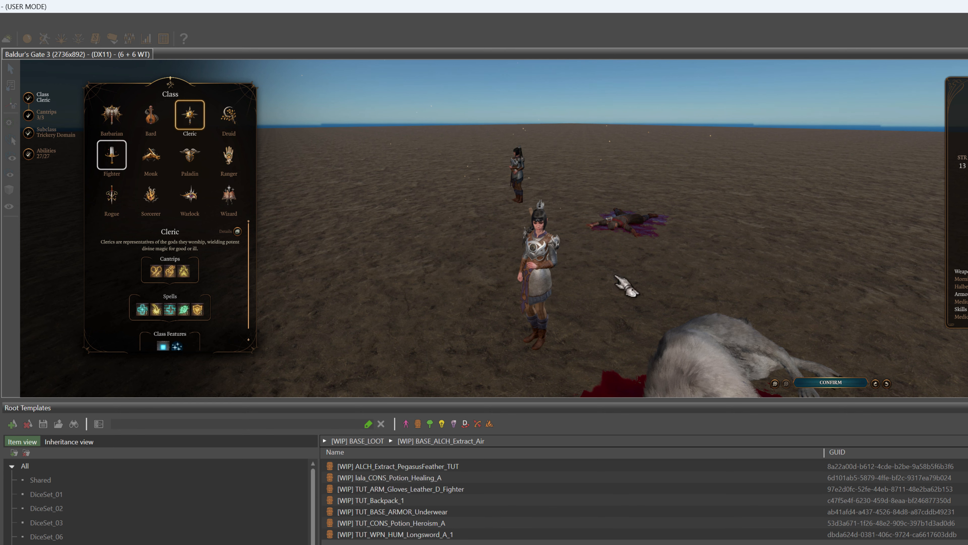
Confirm the respec with the Cleric class and start levelling up the character
left_click(841, 383)
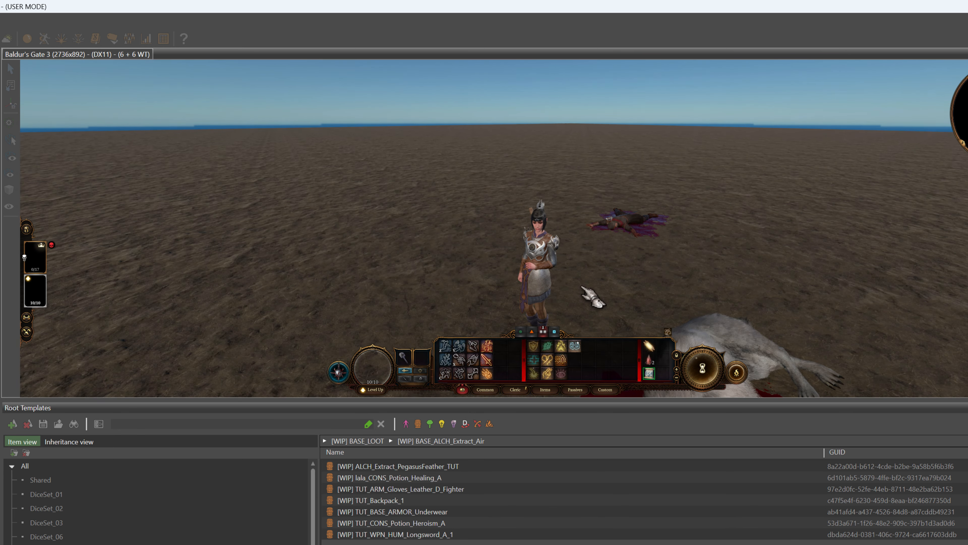
scroll(582, 287, "down", 3)
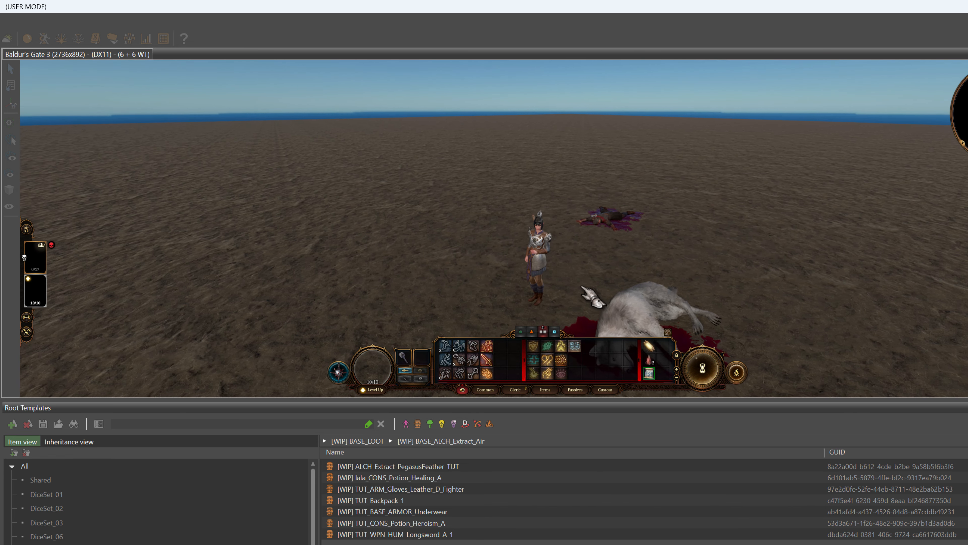
scroll(583, 286, "down", 3)
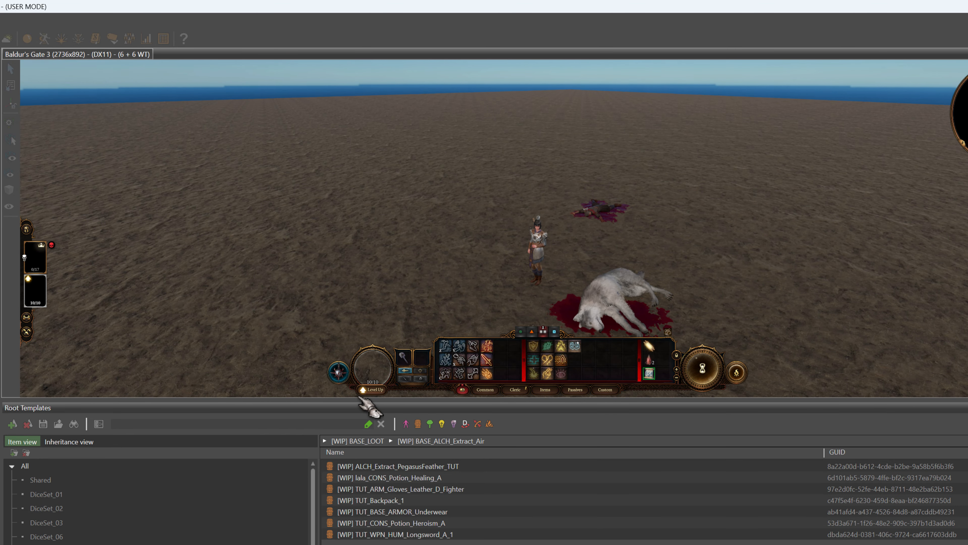
left_click(372, 389)
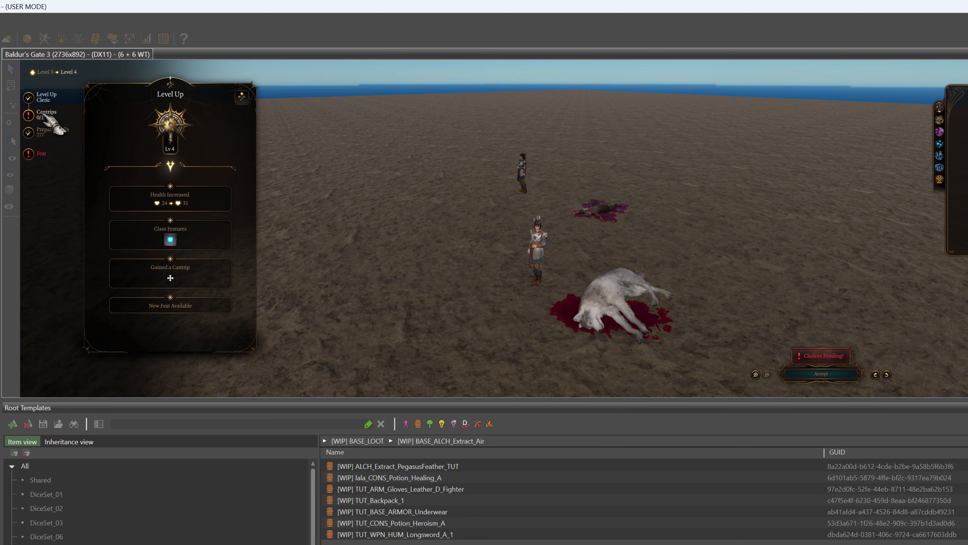
Complete the Cleric's pending level 4 choices, accept the level-up, and open the character's spellbook
left_click(44, 115)
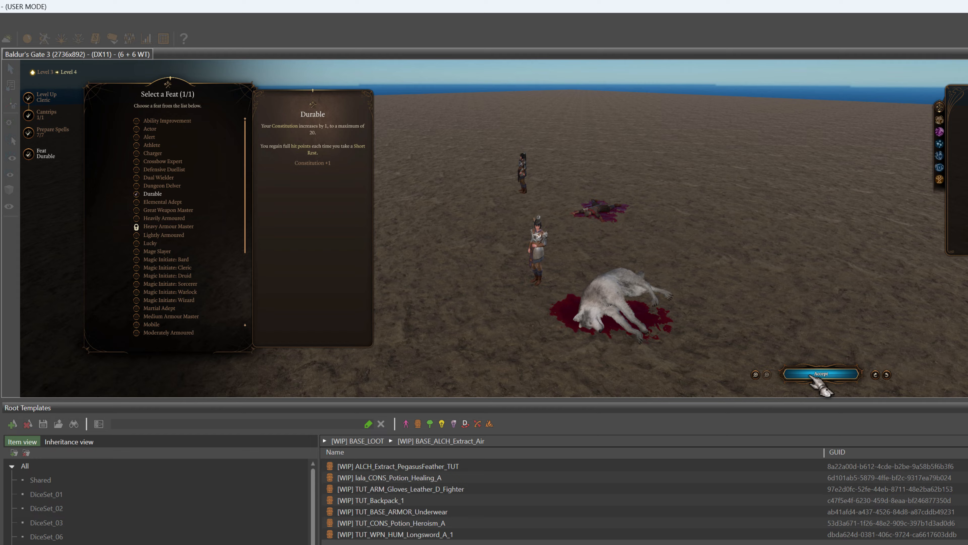
left_click(813, 376)
key("i")
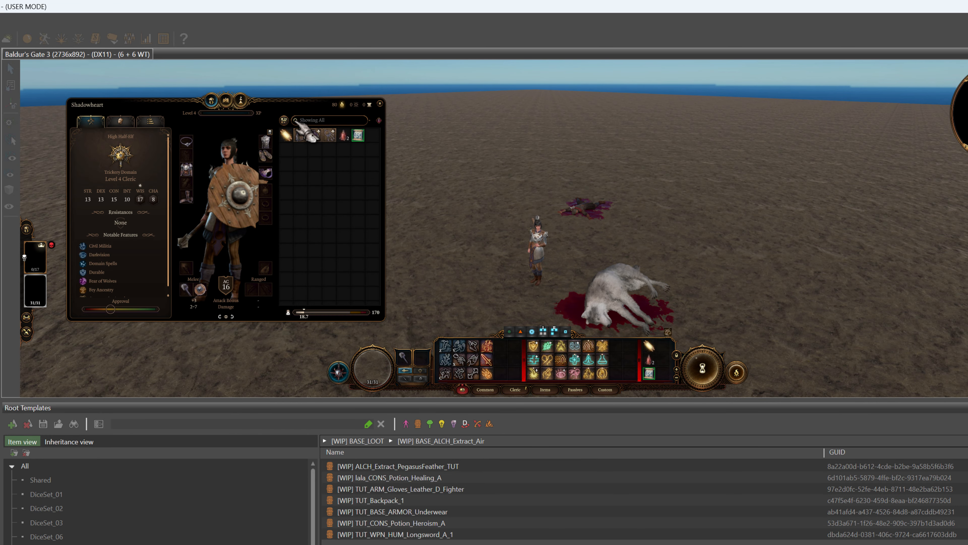
left_click(226, 101)
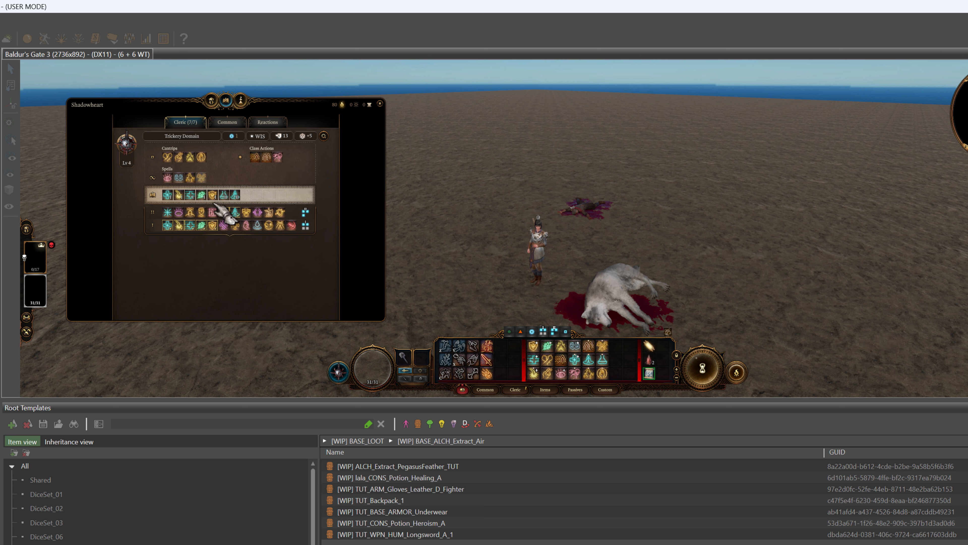
Replace one of the Cleric's prepared spells with Frozen Missile and close the spellbook
mouse_move(293, 228)
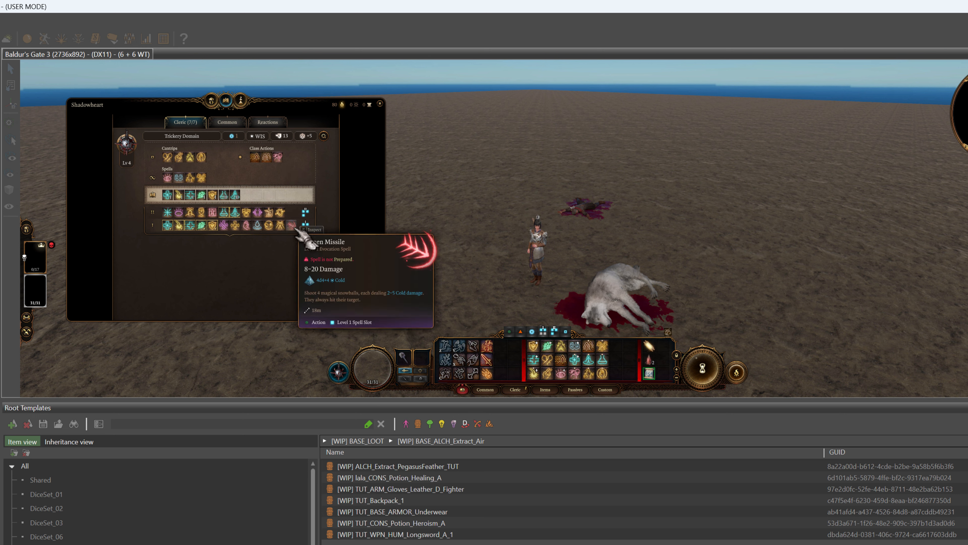
left_click(237, 200)
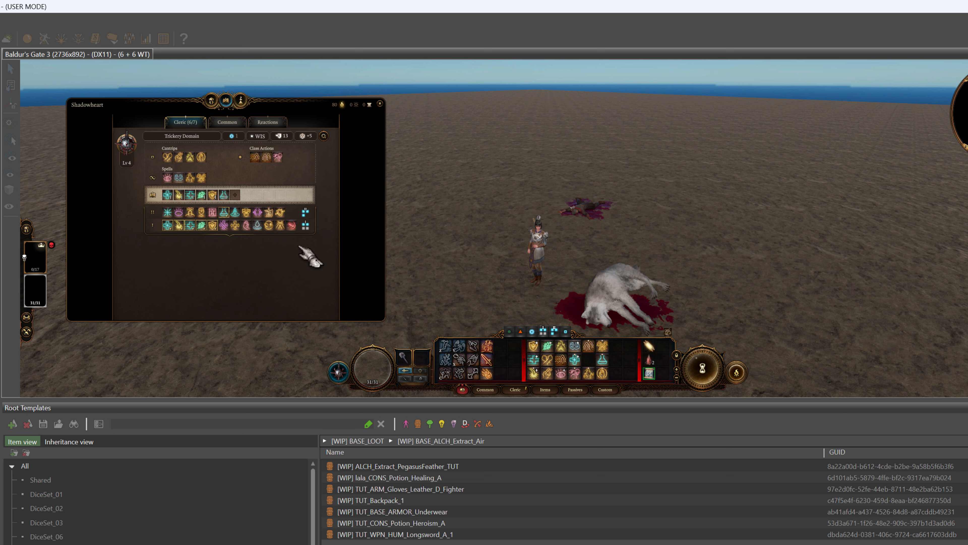
left_click(291, 225)
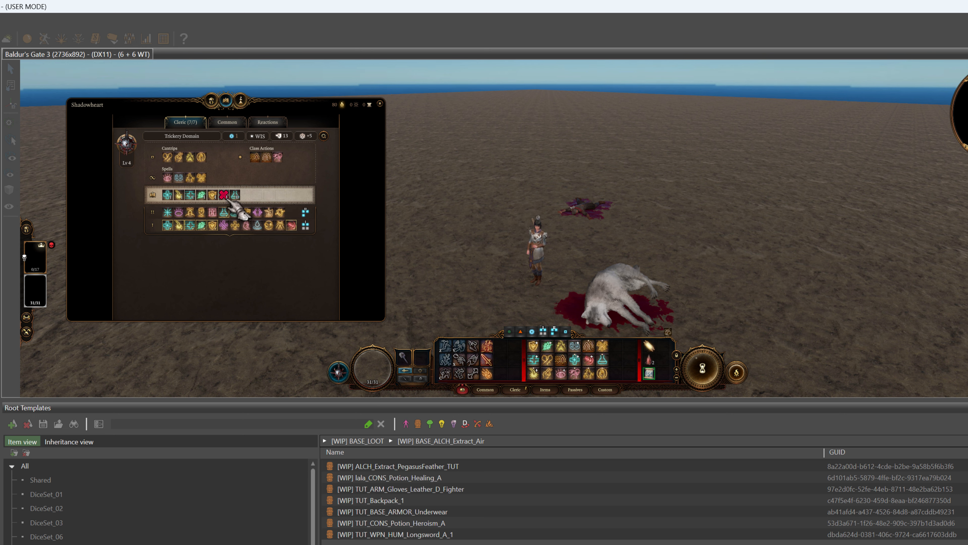
left_click(380, 105)
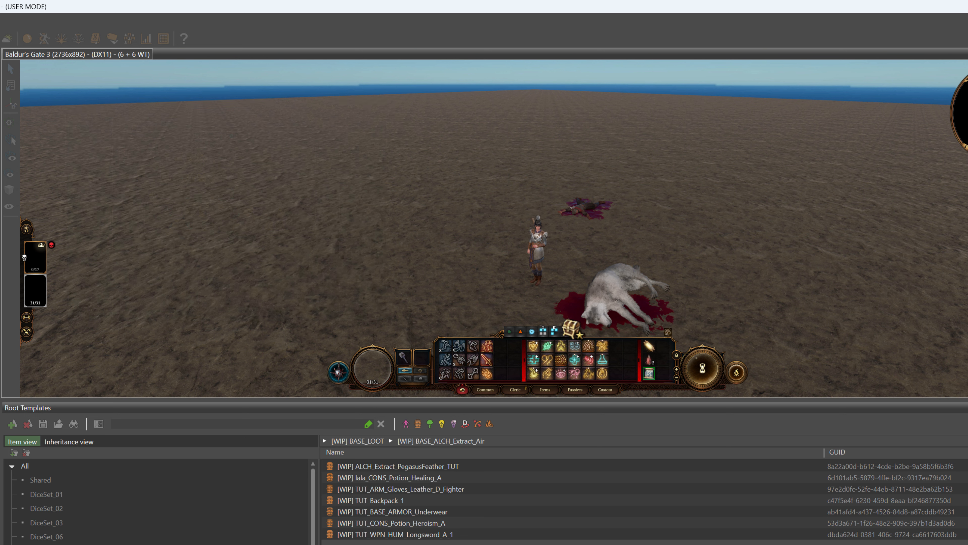
Ready Frozen Missile in game and compare its level 1 and level 2 spell slot versions
mouse_move(590, 359)
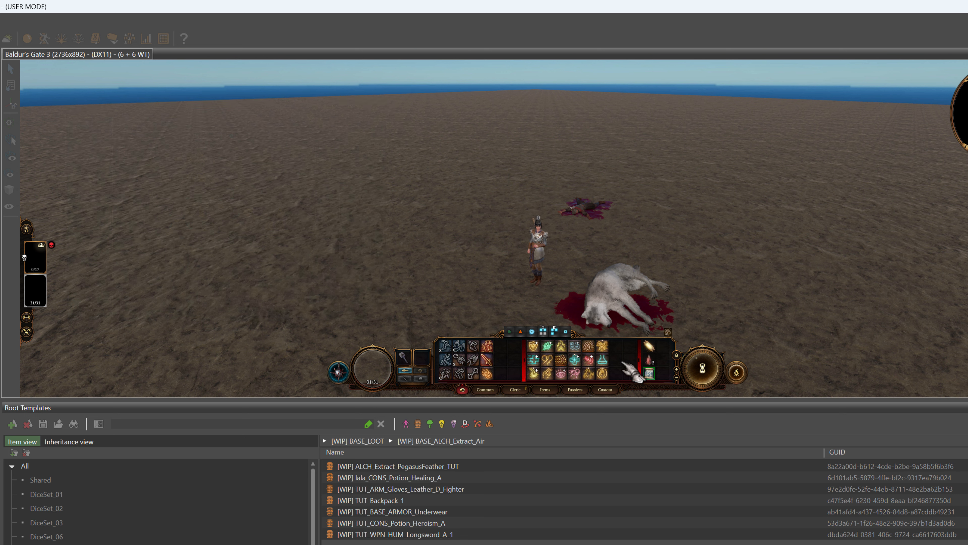
left_click(590, 359)
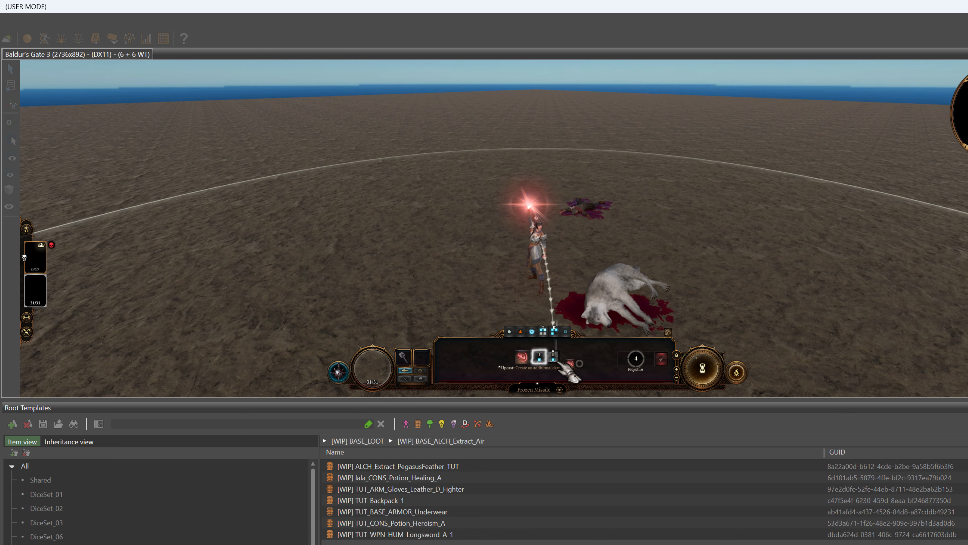
mouse_move(562, 362)
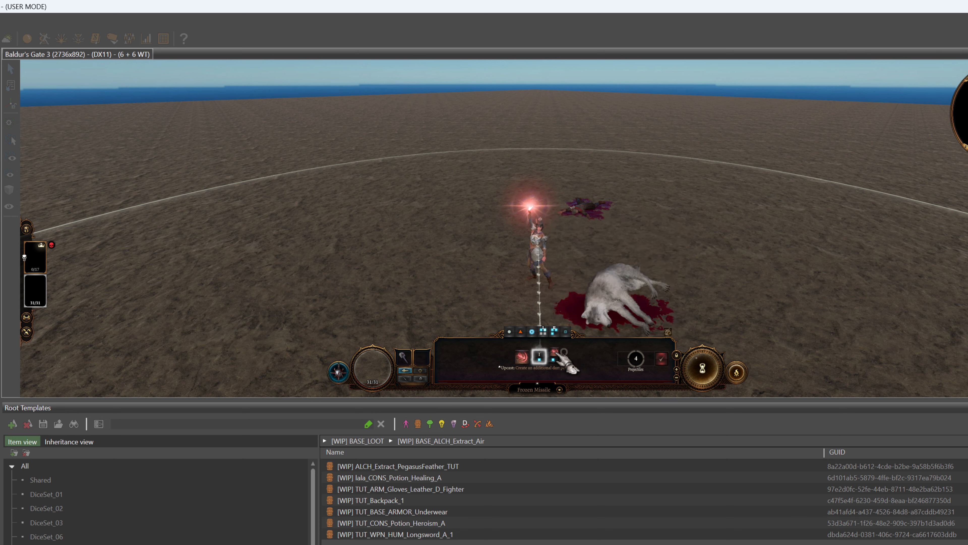
left_click(554, 358)
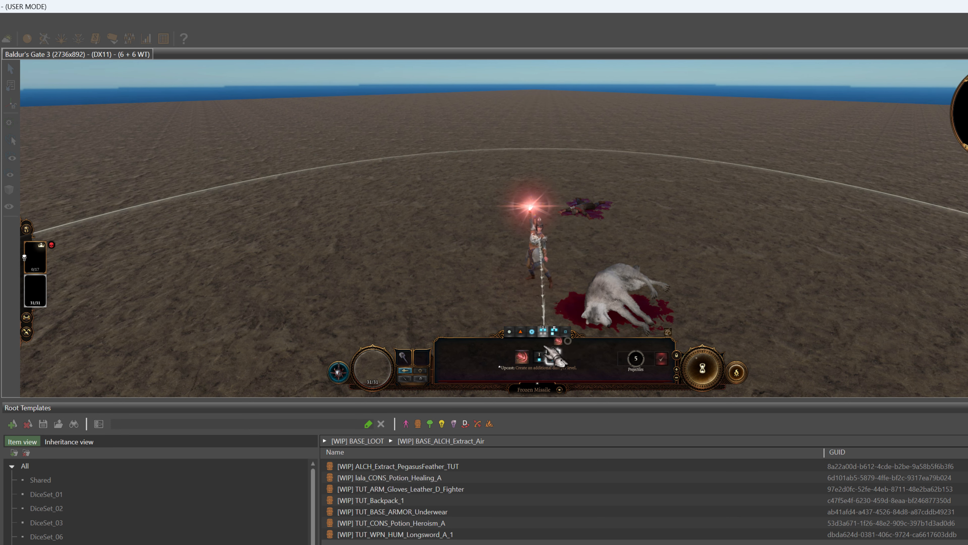
left_click(539, 357)
mouse_move(559, 361)
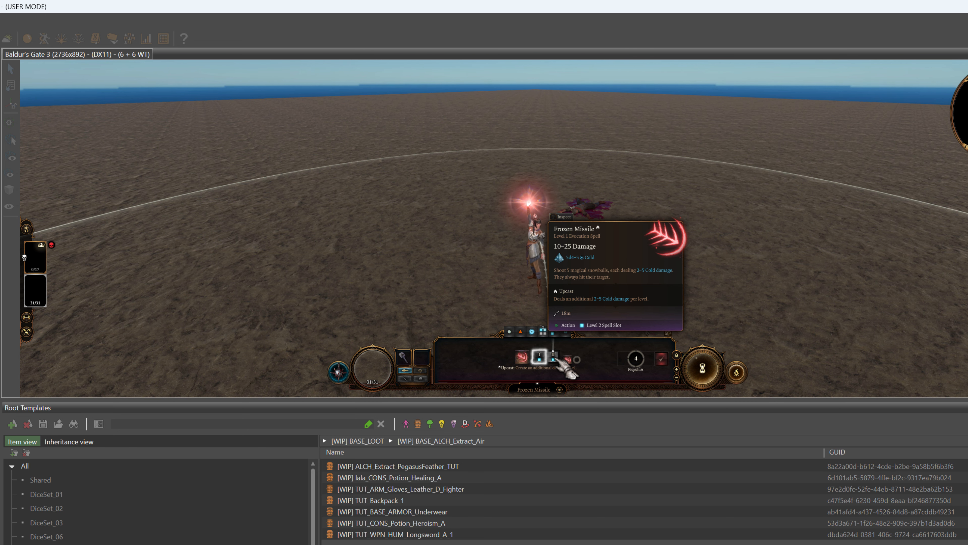
left_click(554, 357)
left_click(560, 259)
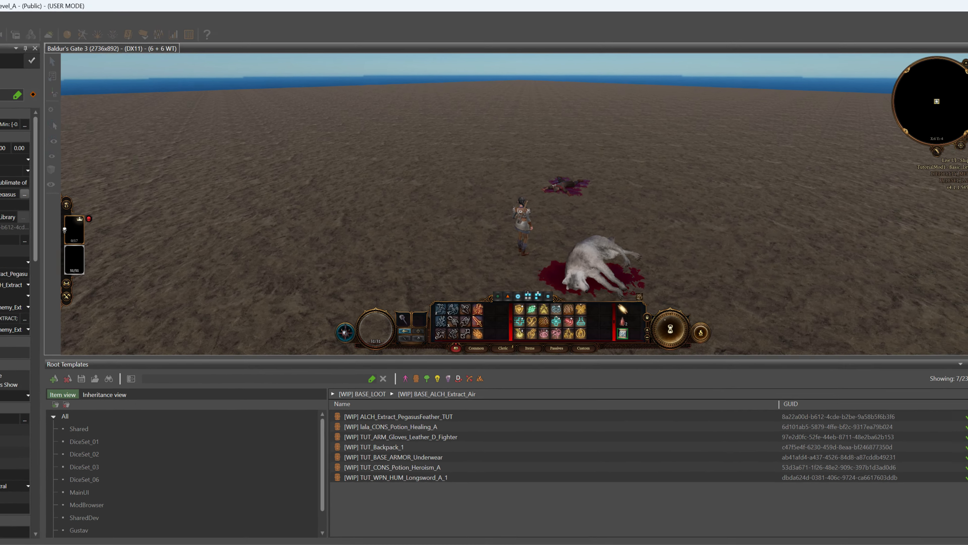
Leave game mode and review TutorialMod1's SpellLists table in the UUID Object Editor
left_click(100, 26)
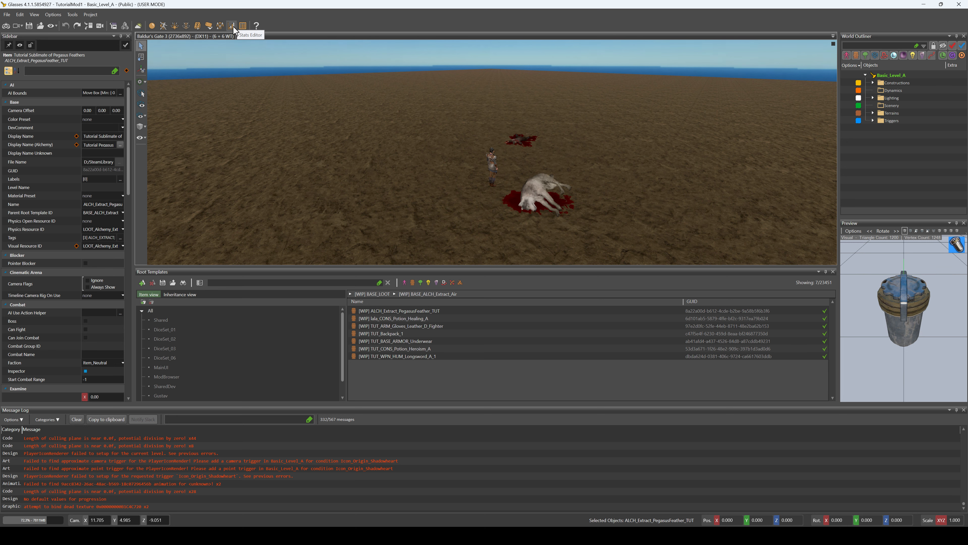
left_click(244, 26)
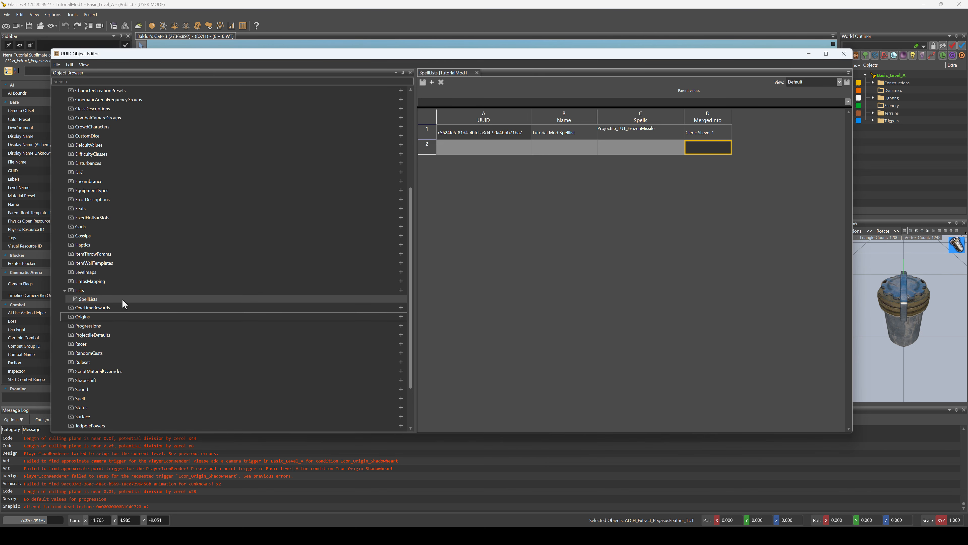
left_click(81, 291)
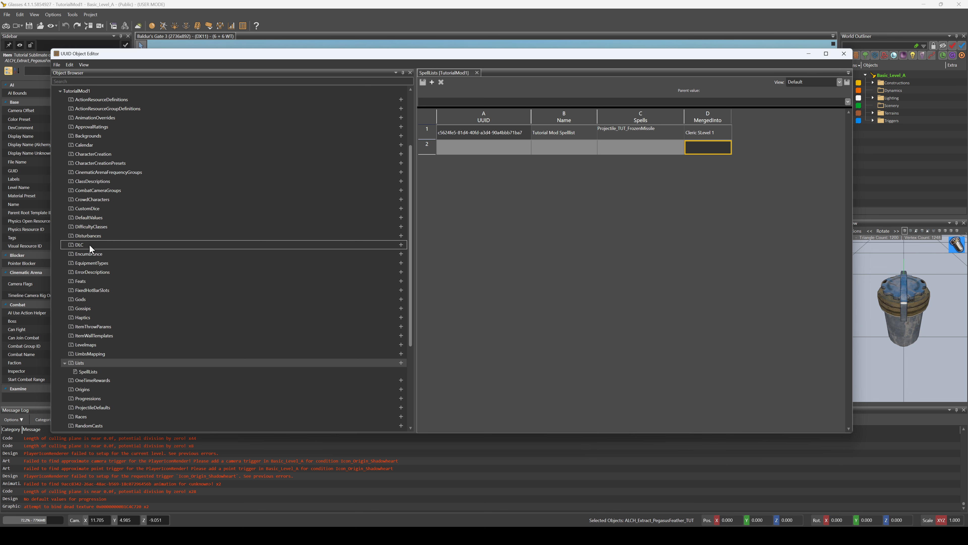
scroll(89, 244, "up", 5)
scroll(119, 330, "down", 3)
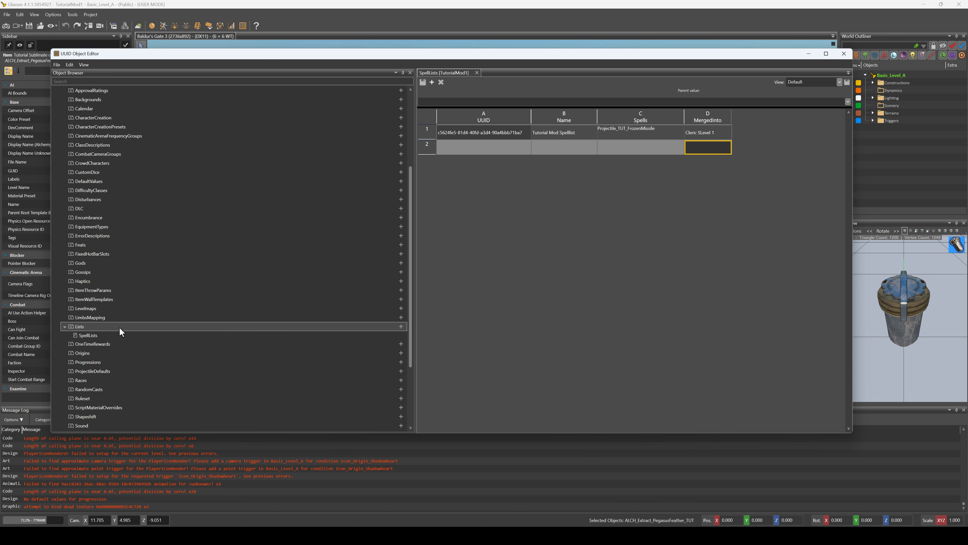
left_click(95, 336)
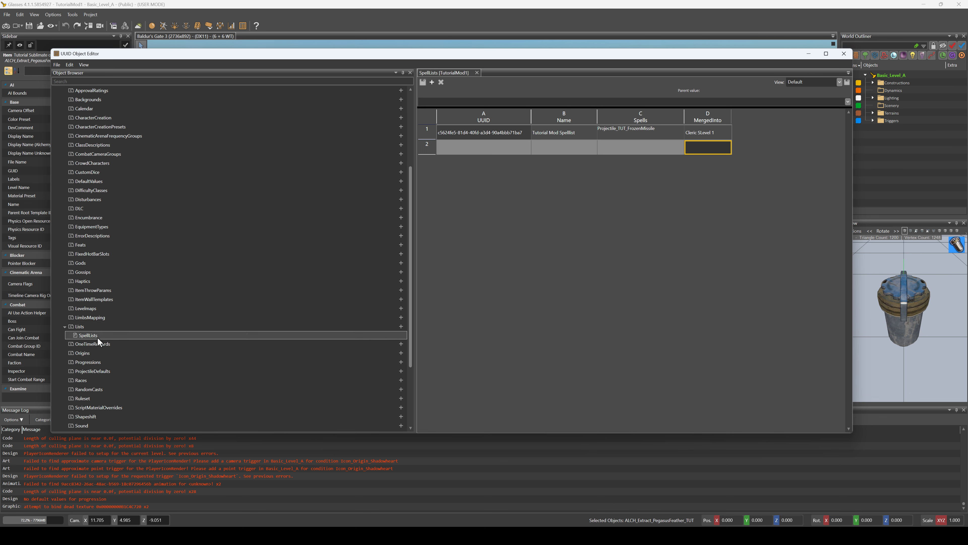
left_click(481, 146)
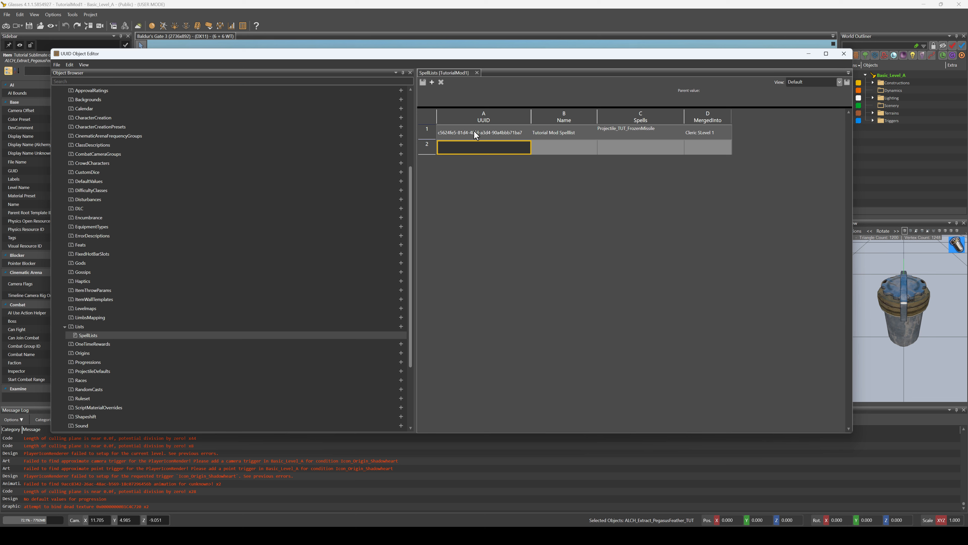
Rename TutorialMod1's spell list entry to "Tutorial Mod Cleric Spelllist"
left_click(562, 133)
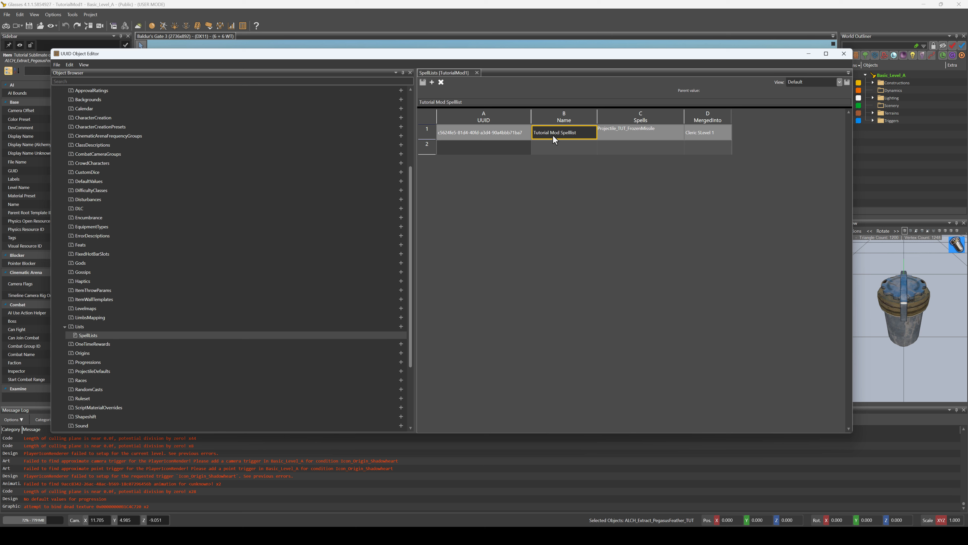
double_click(553, 135)
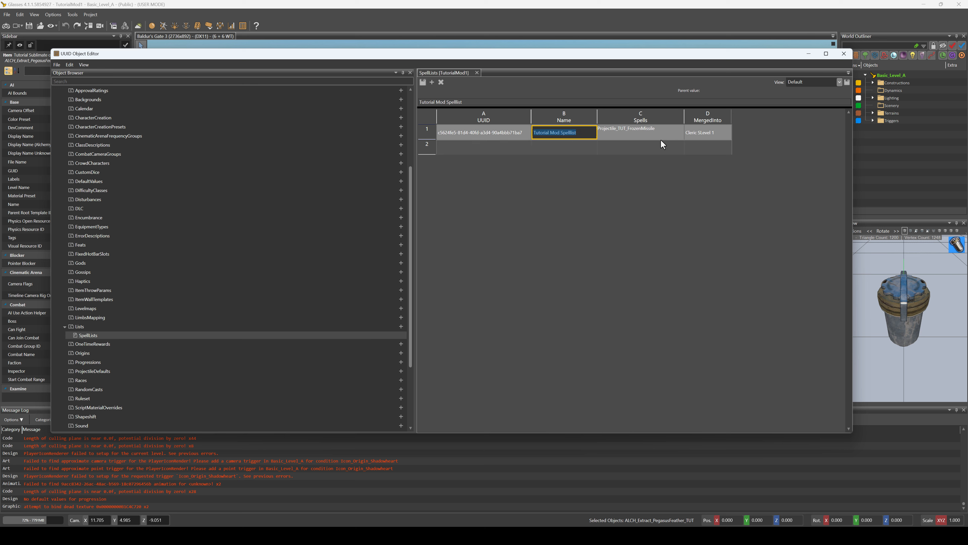
type("T")
type("orial Mod Cleric Spelllis")
key("Tab")
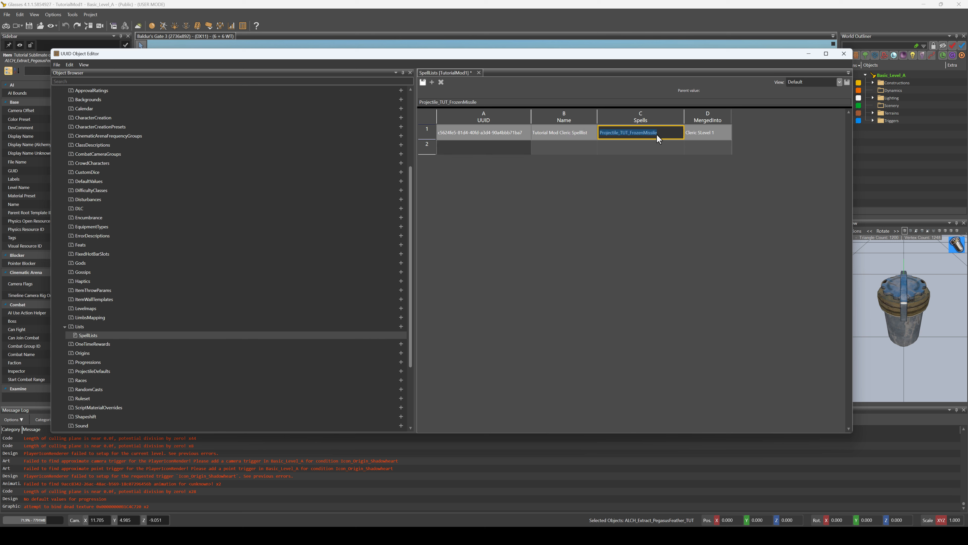
left_click(657, 134)
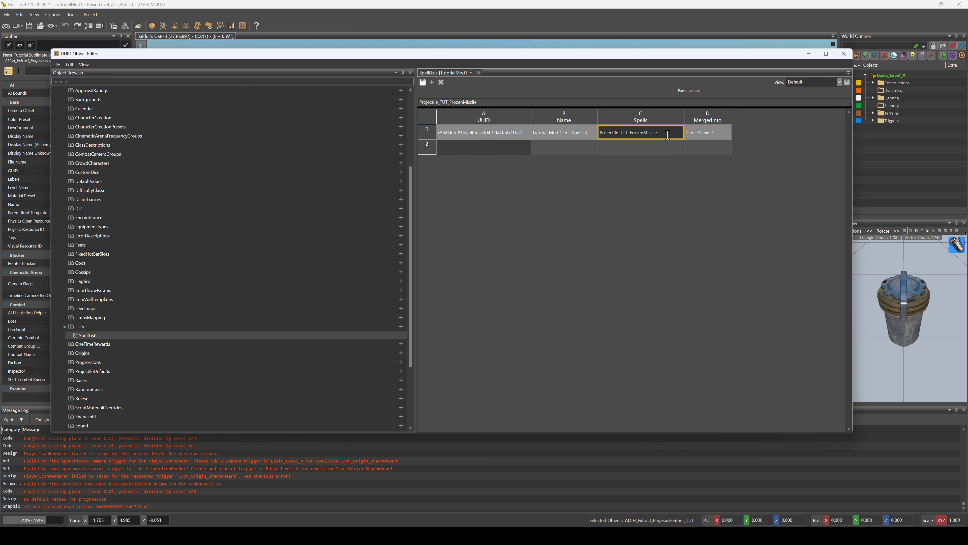
left_click(661, 151)
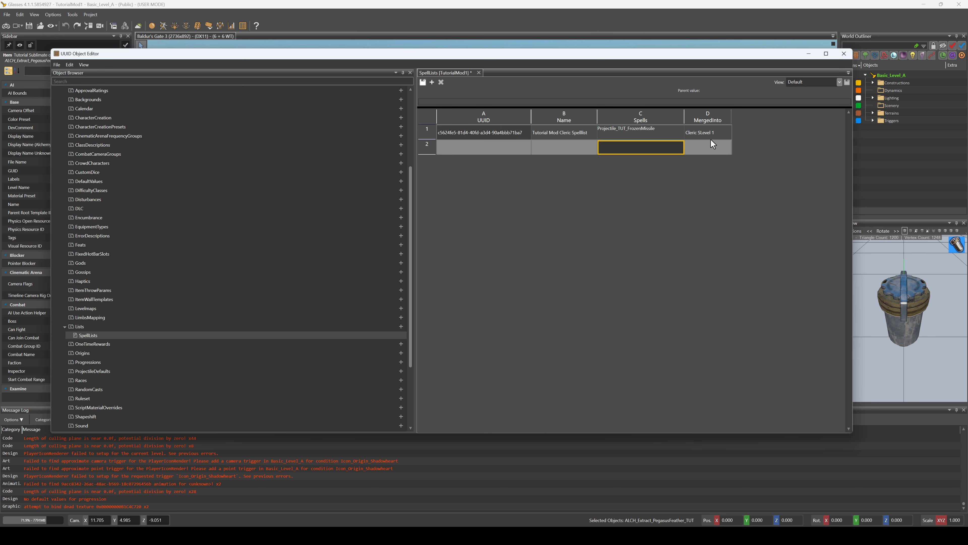
Look through the MergedInto options for the spell list entry, filtering them for Fighter and then Wizard lists
left_click(713, 133)
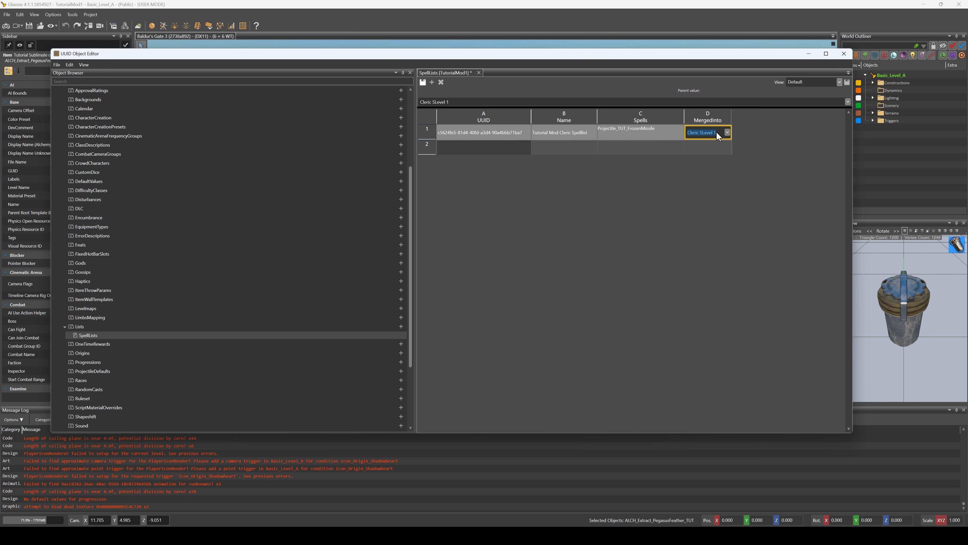
left_click(726, 132)
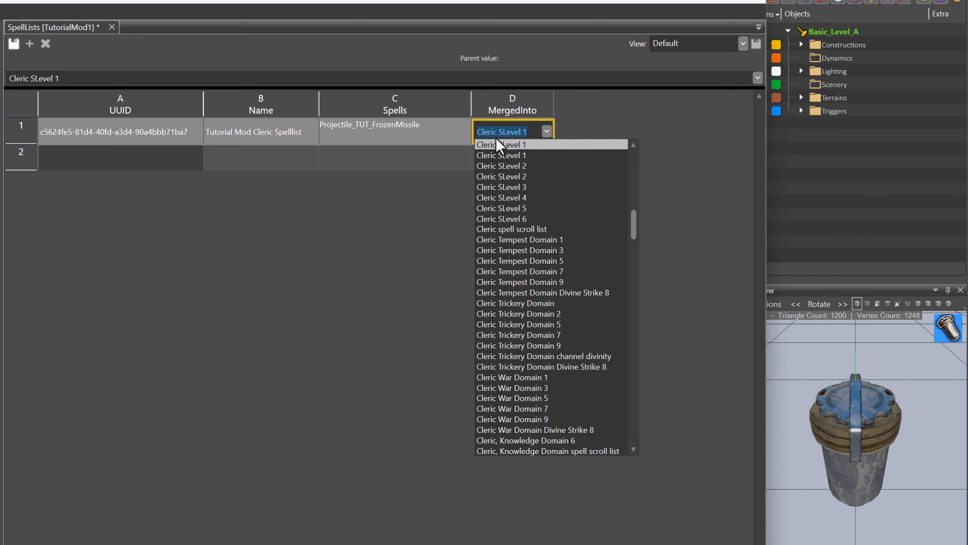
type("fig")
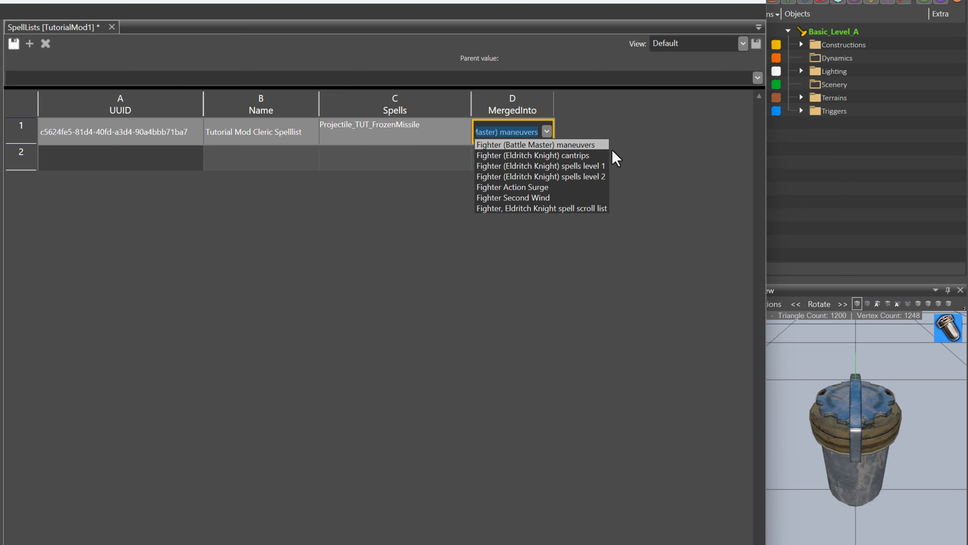
type("Fig")
key("BackSpace")
key("BackSpace")
key("BackSpace")
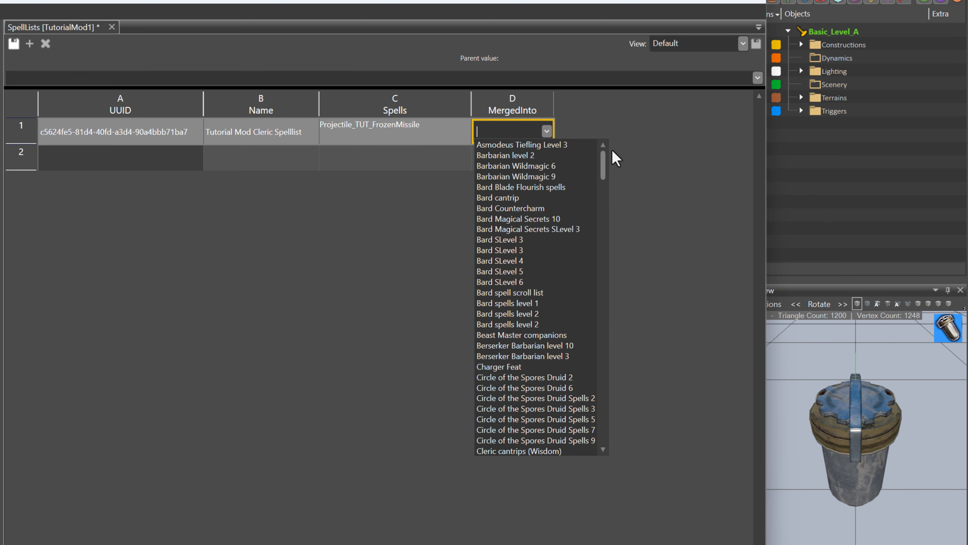
type("Wiz")
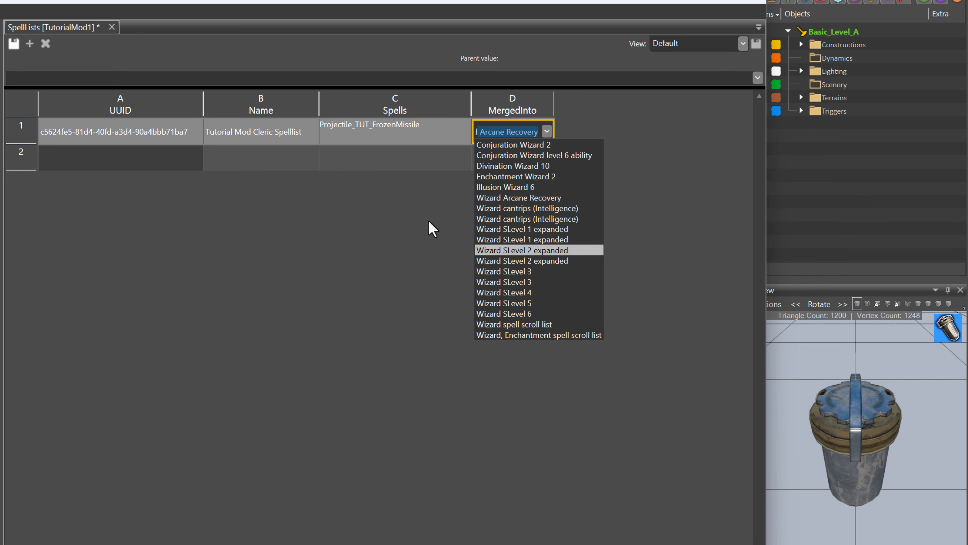
left_click(445, 188)
left_click(504, 130)
triple_click(504, 131)
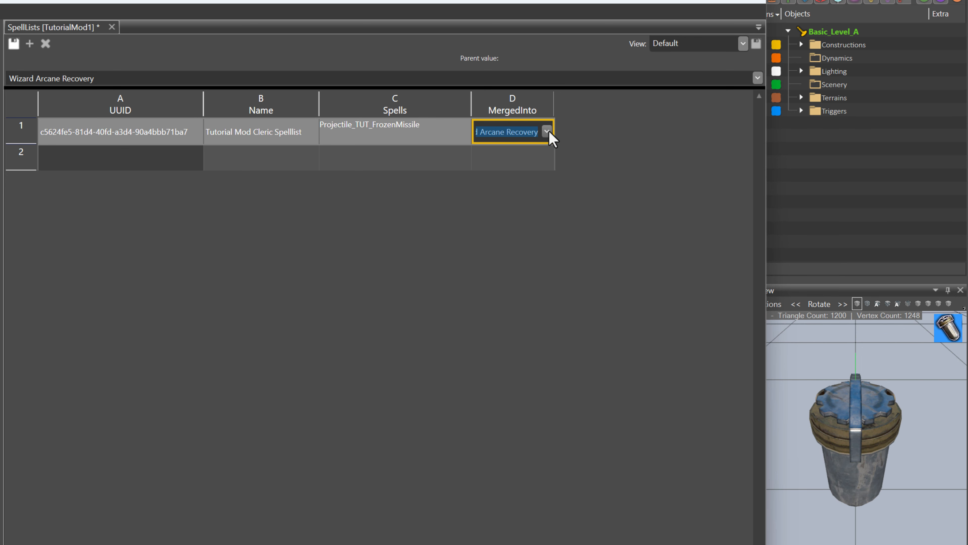
Clear the MergedInto filter and browse the full list of available spell lists, from Barbarian through Monk entries
key("BackSpace")
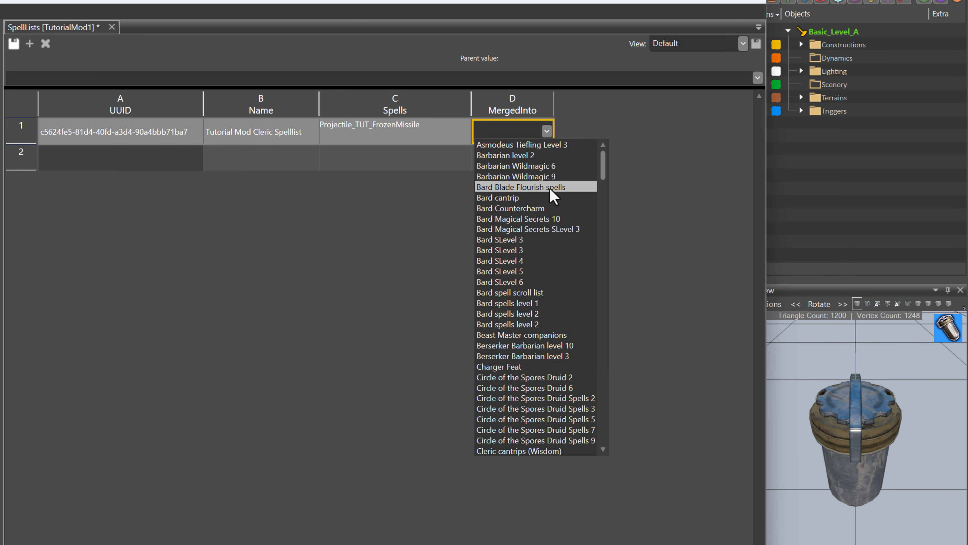
scroll(550, 188, "down", 6)
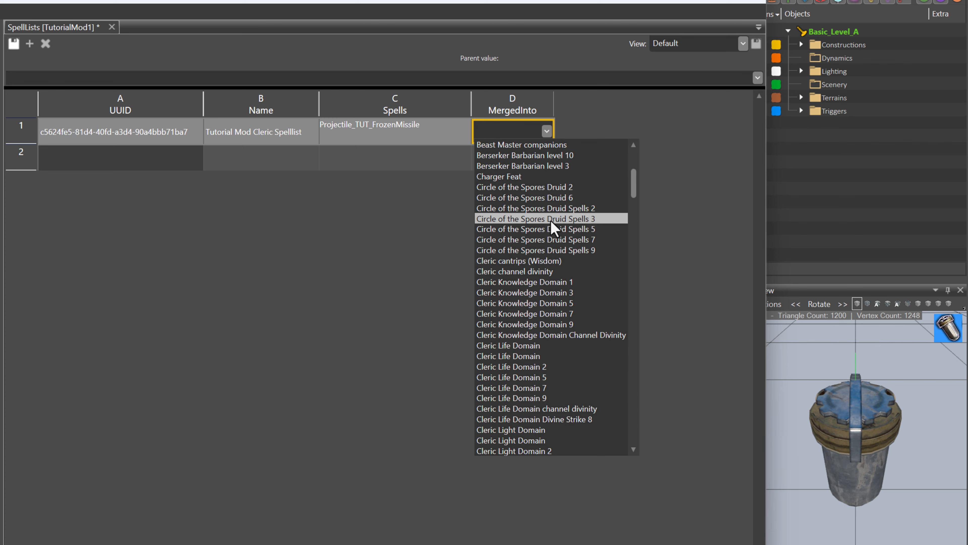
scroll(554, 227, "down", 20)
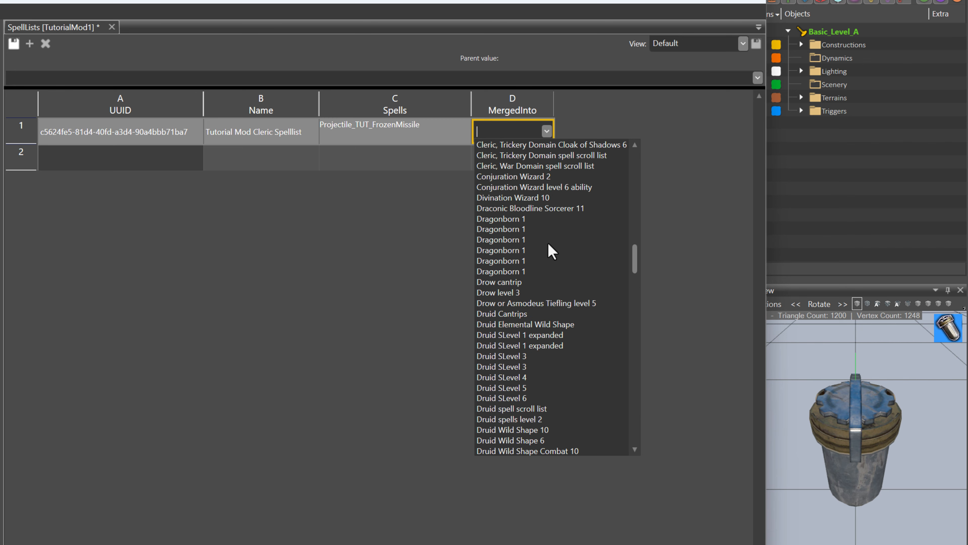
scroll(551, 252, "down", 9)
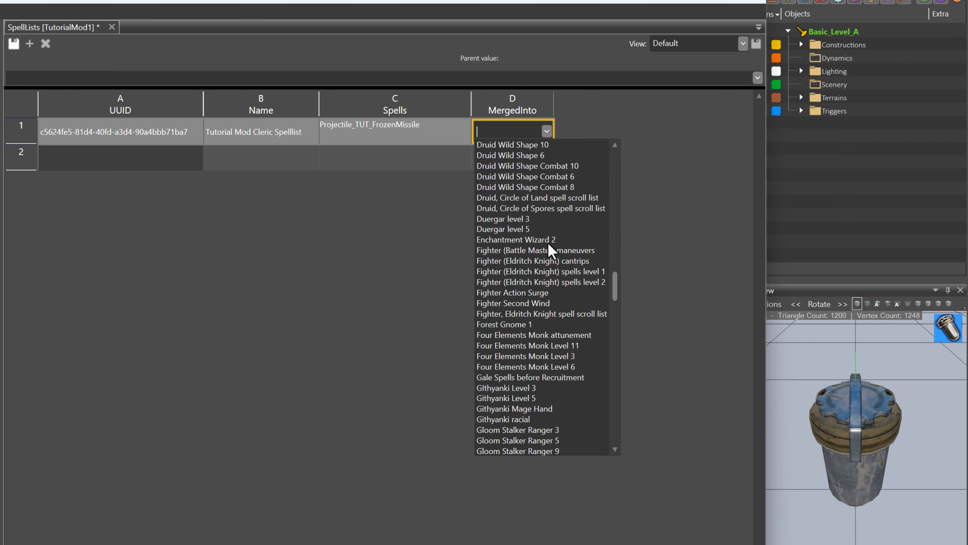
scroll(551, 250, "down", 3)
scroll(549, 250, "down", 4)
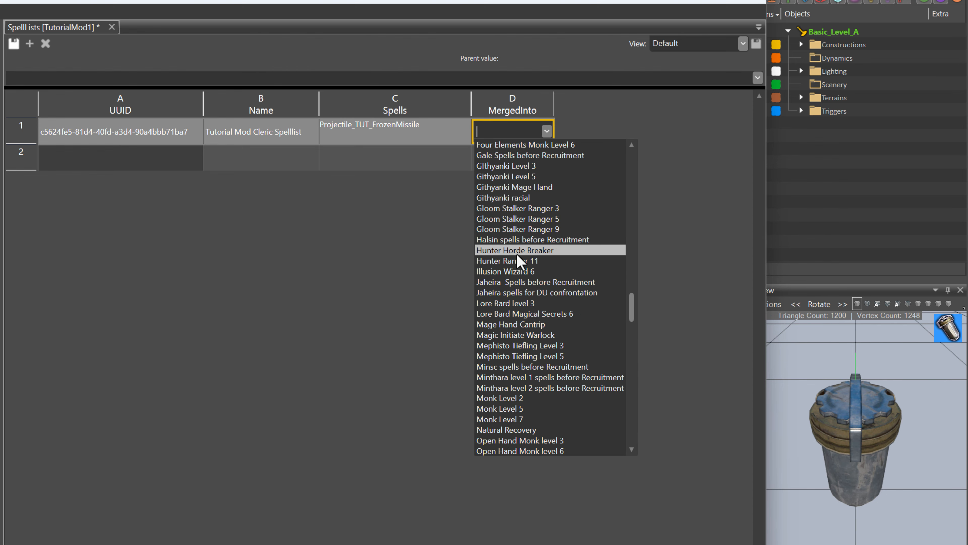
type("Main")
key("BackSpace")
key("BackSpace")
key("BackSpace")
key("BackSpace")
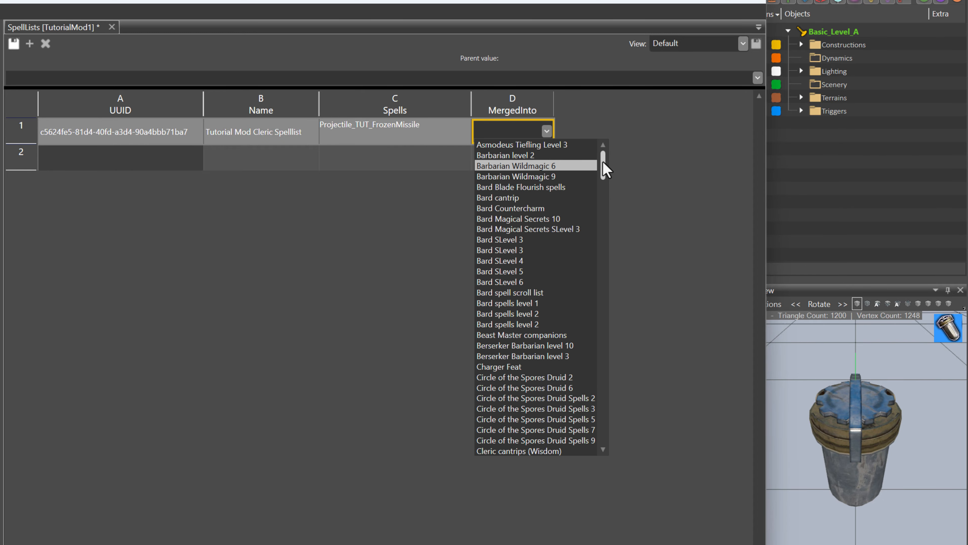
left_click_drag(602, 164, 615, 130)
left_click(458, 173)
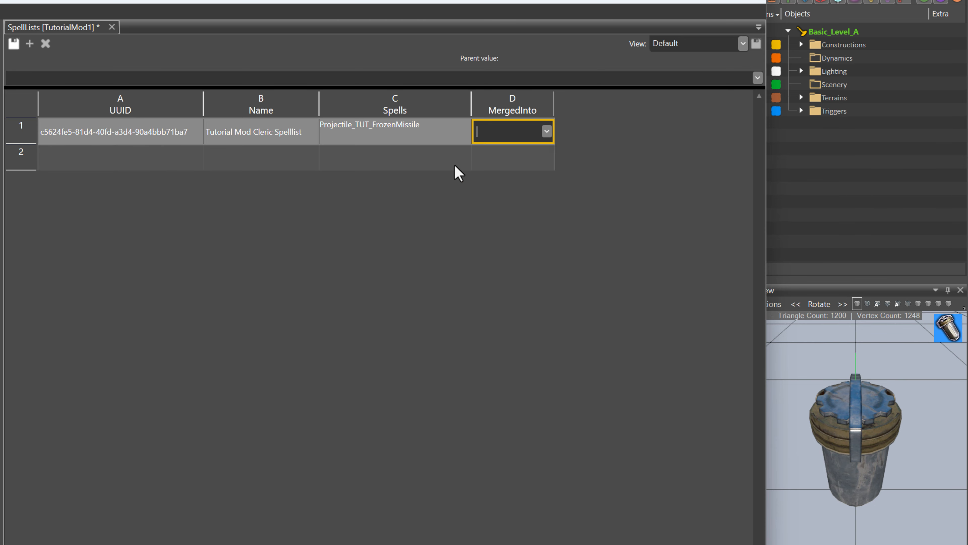
Set the spell list's MergedInto value to Cleric SLevel 1, save the table and close the UUID Object Editor
left_click(503, 166)
key("Up")
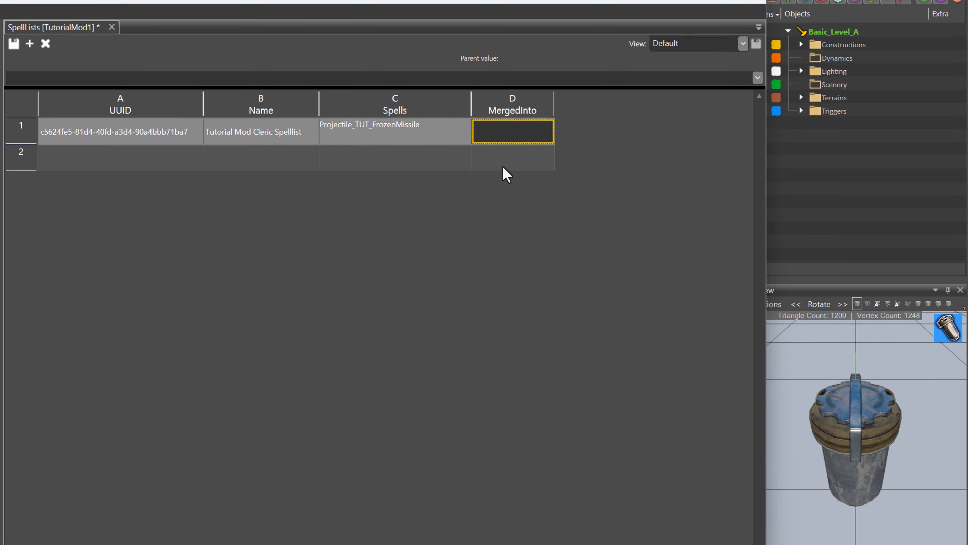
type("Cleric SLevel 1")
key("Return")
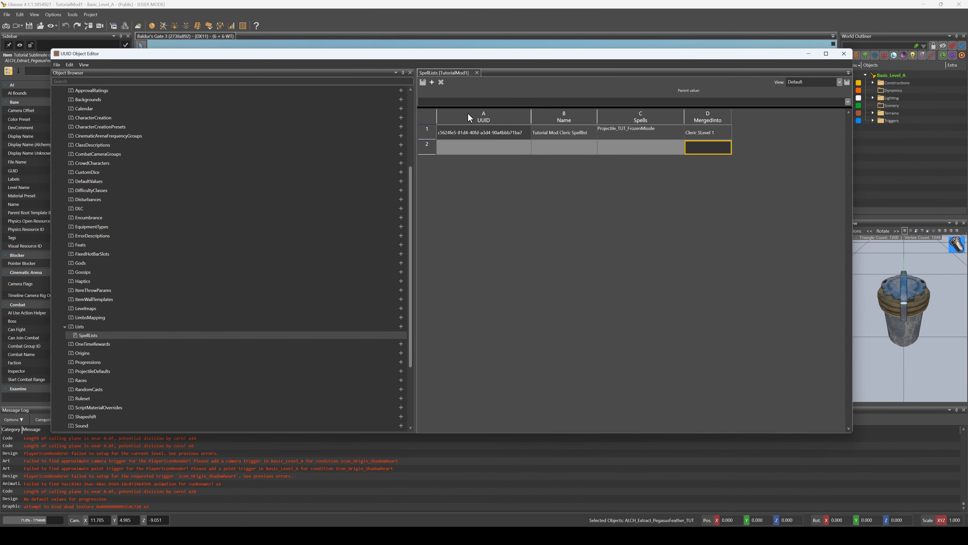
left_click(844, 55)
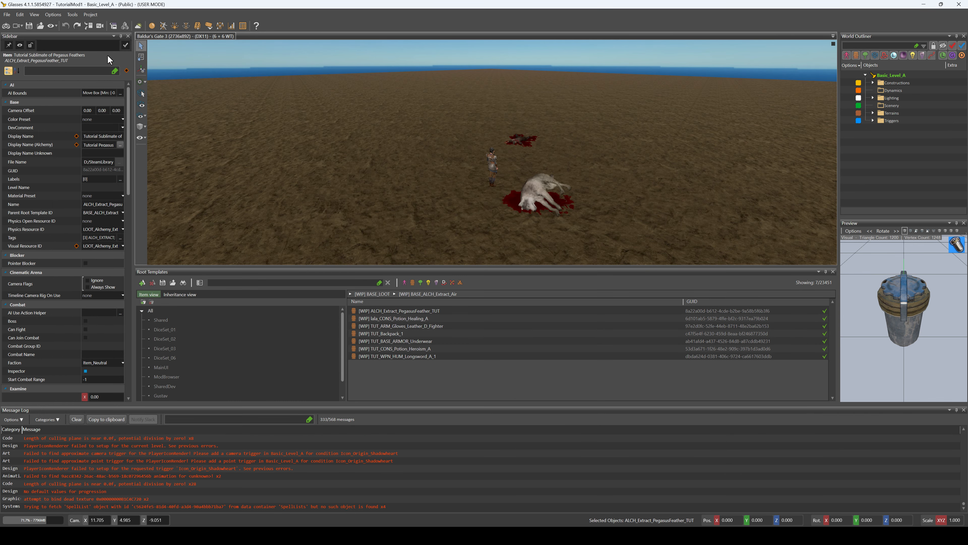
Run game mode briefly, and open TutorialMod1's Projectile table in the Stats Editor with the Name column widened
left_click(6, 27)
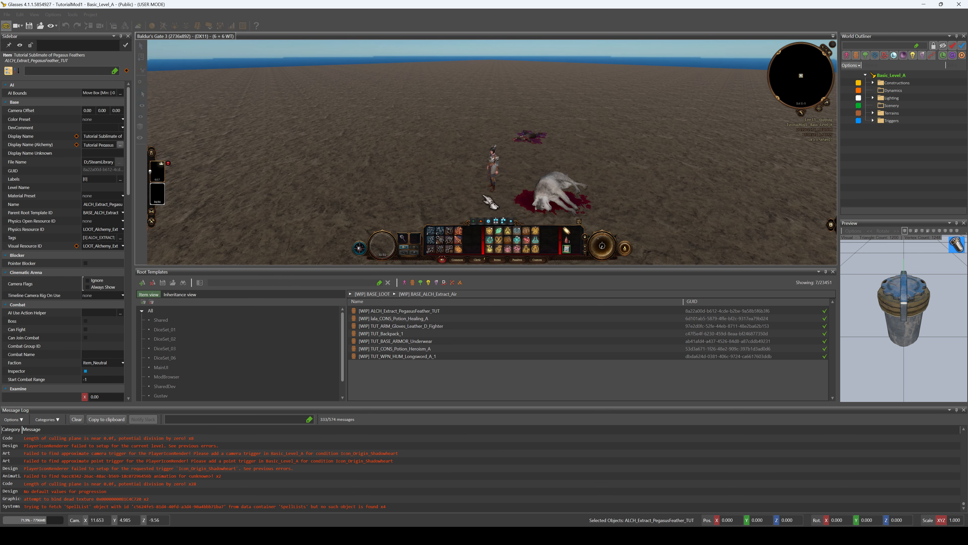
left_click(6, 26)
left_click(230, 26)
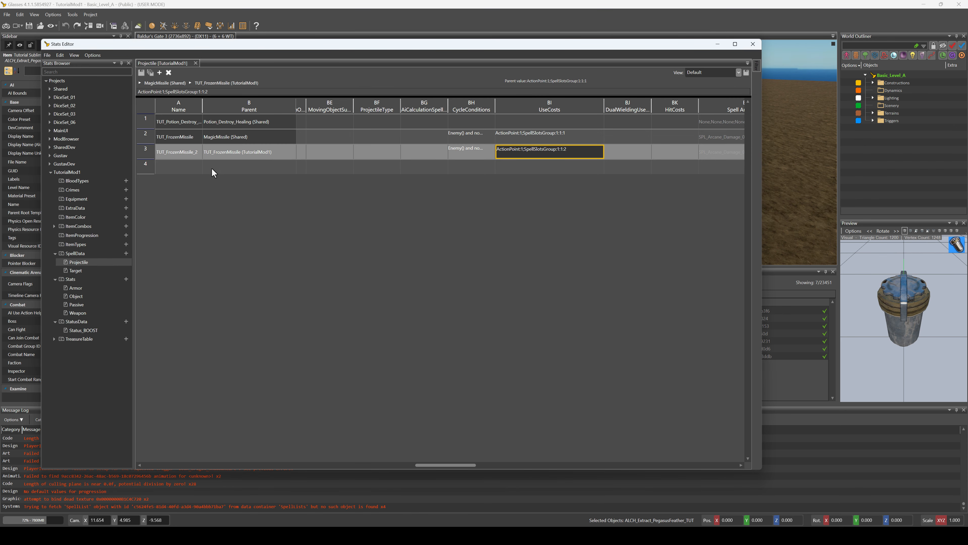
left_click(159, 166)
left_click_drag(205, 104, 220, 104)
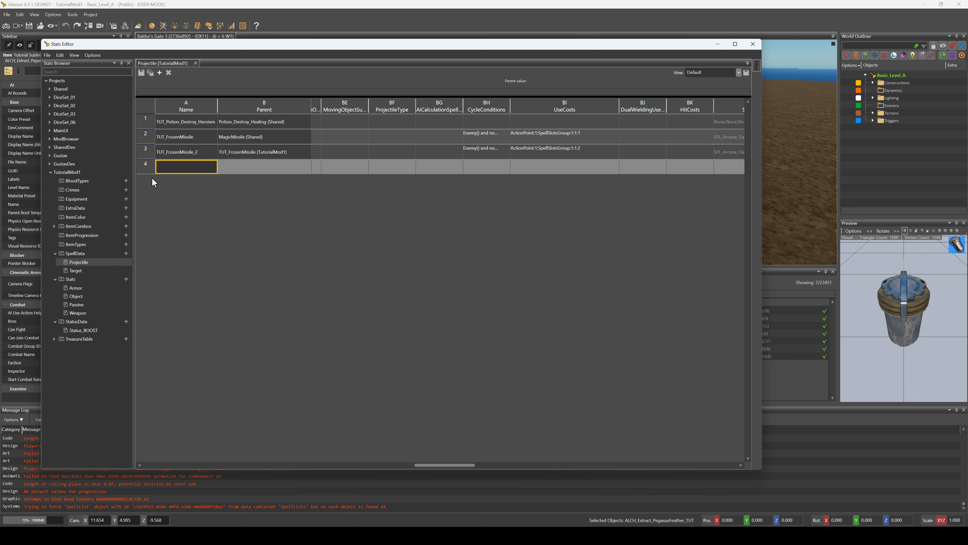
left_click(434, 172)
left_click(564, 172)
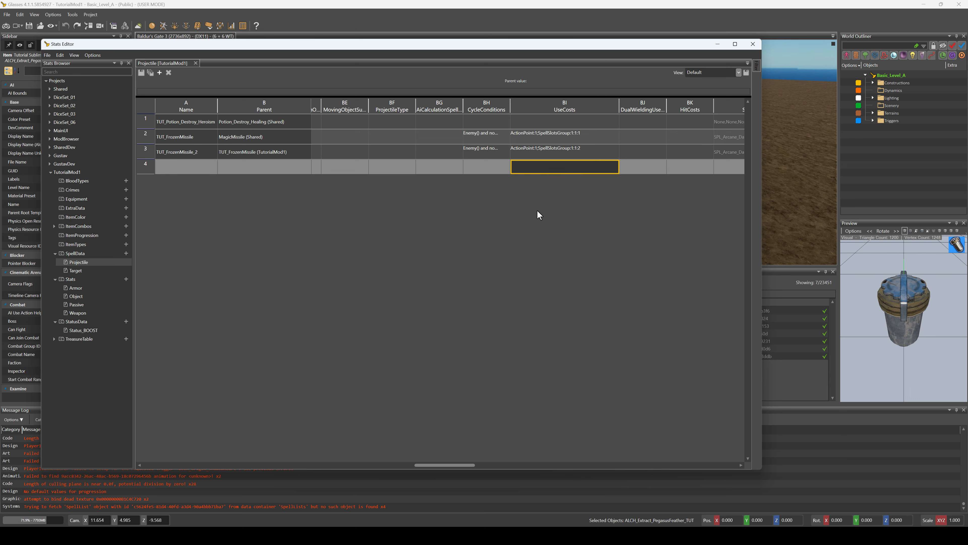
Remove the spell slot cost from TUT_FrozenMissile and TUT_FrozenMissile_2, leaving both UseCosts values as ActionPoint:1
double_click(559, 145)
left_click(541, 137)
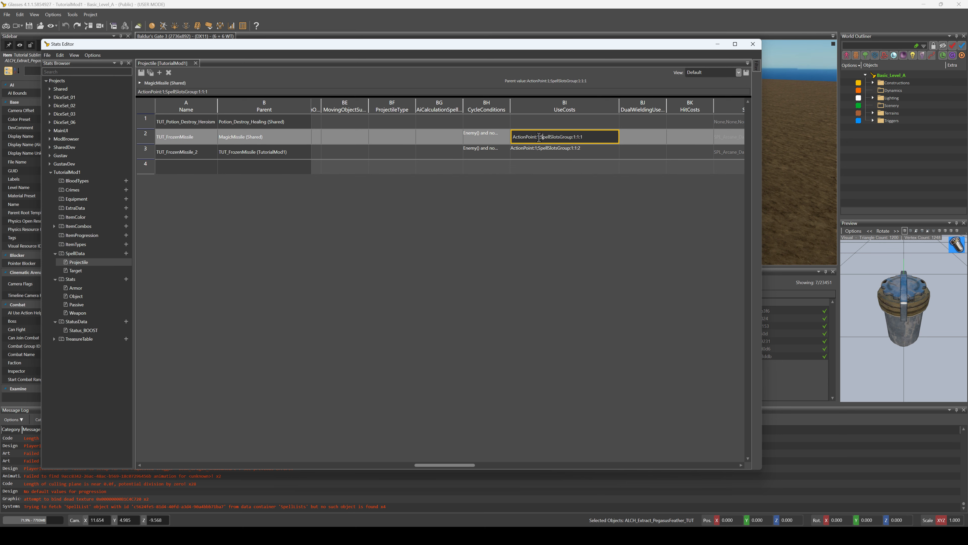
key("shift+End")
key("Delete")
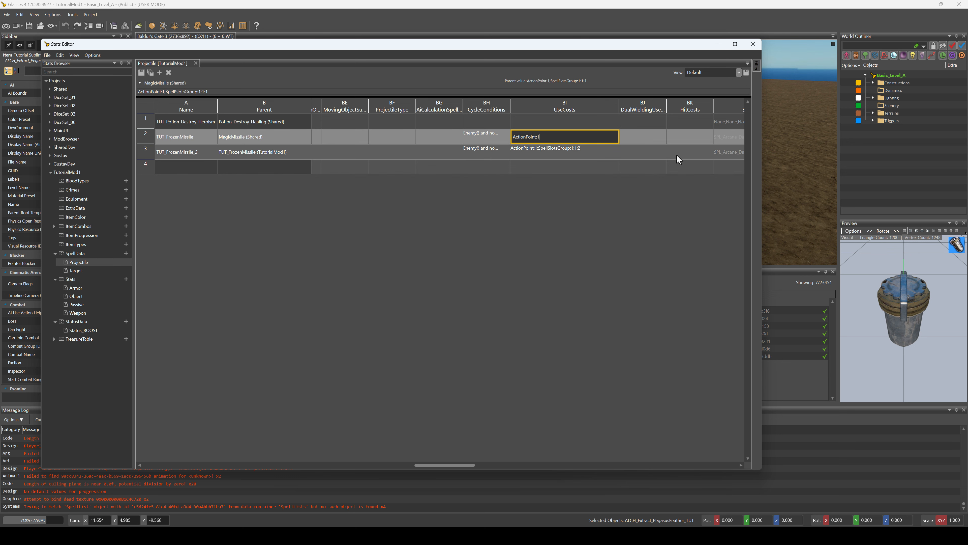
left_click(541, 152)
double_click(541, 152)
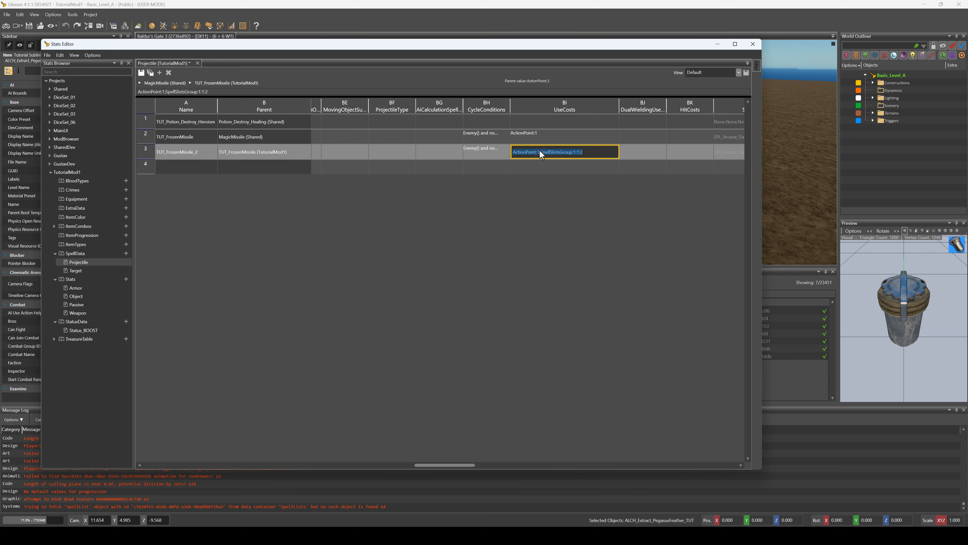
left_click(540, 152)
key("shift+End")
key("Delete")
left_click(561, 172)
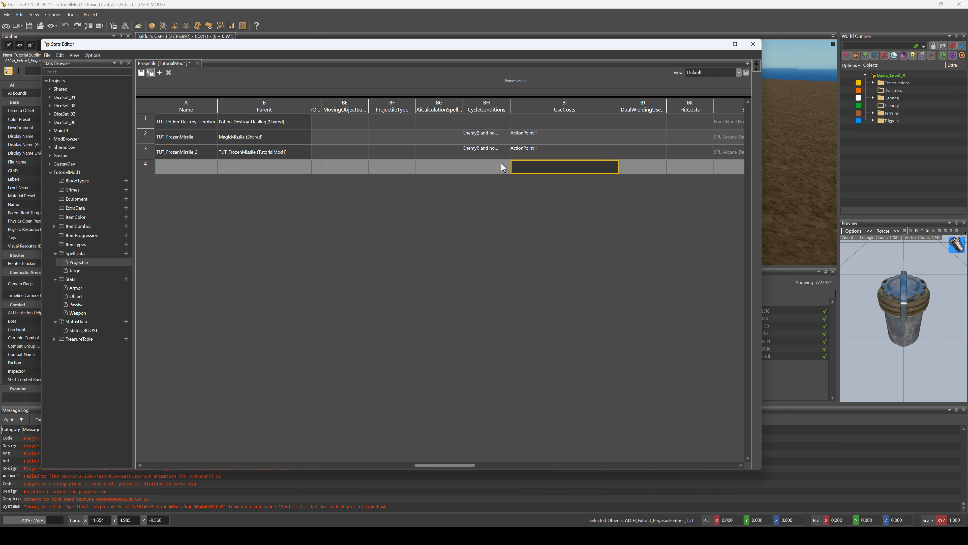
left_click(419, 21)
Ready Frozen Missile in game mode to check its casting options, cancel the cast and return to editing
left_click(6, 26)
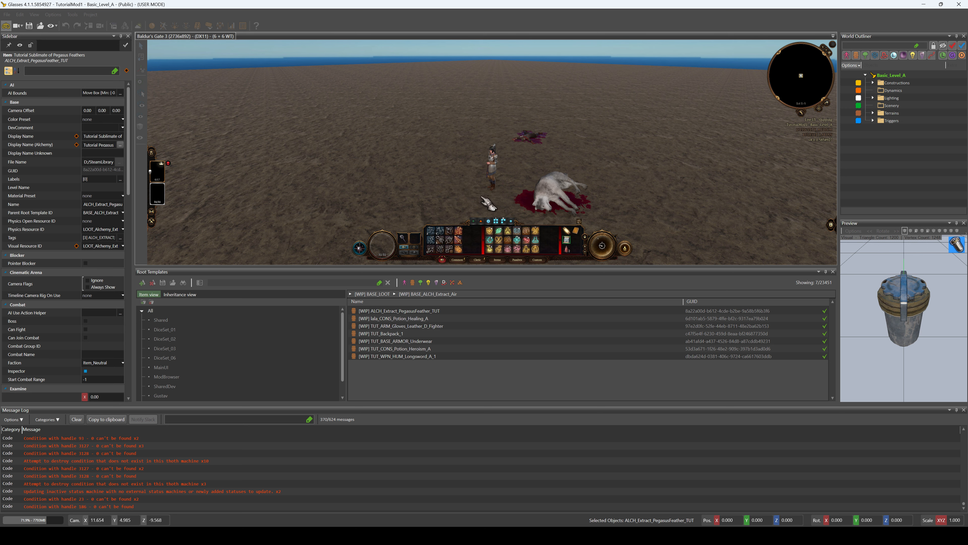
left_click(535, 248)
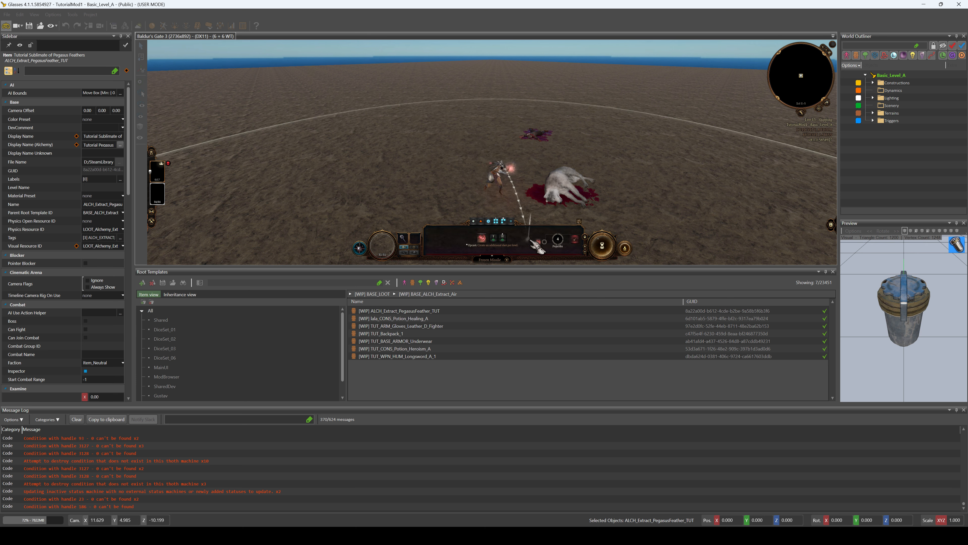
mouse_move(496, 241)
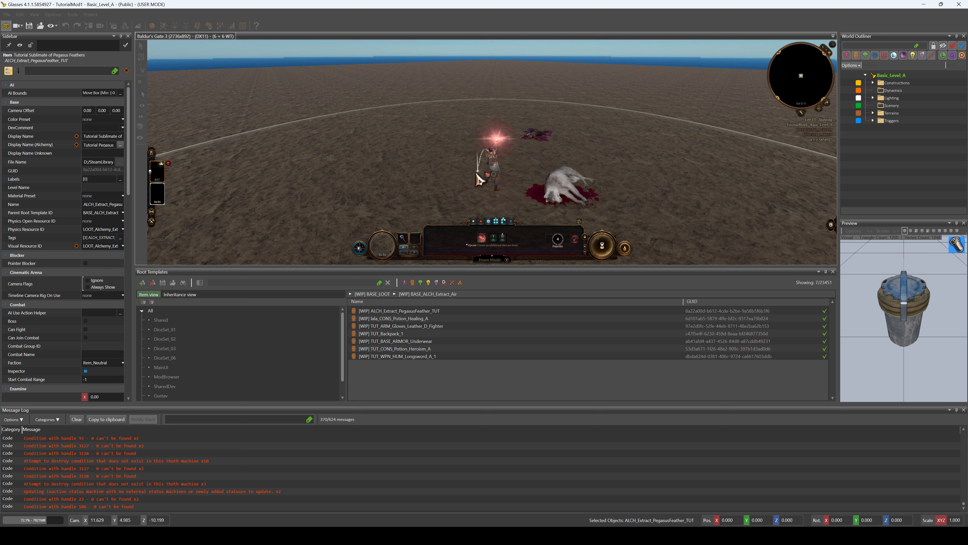
right_click(456, 176)
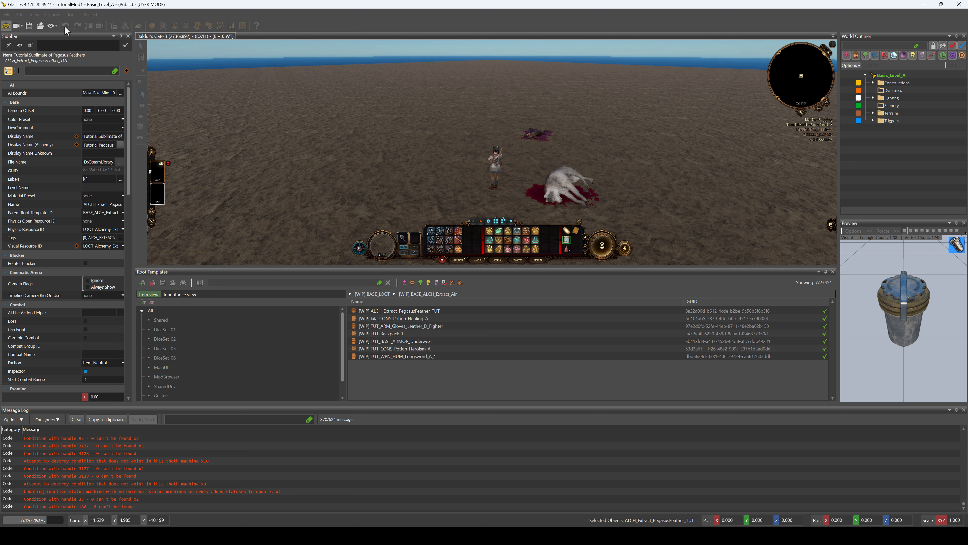
left_click(5, 27)
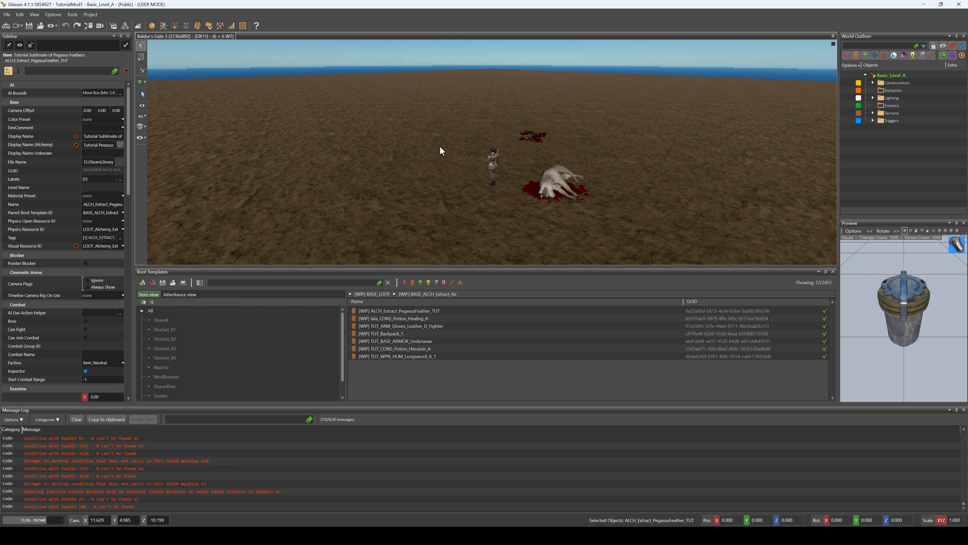